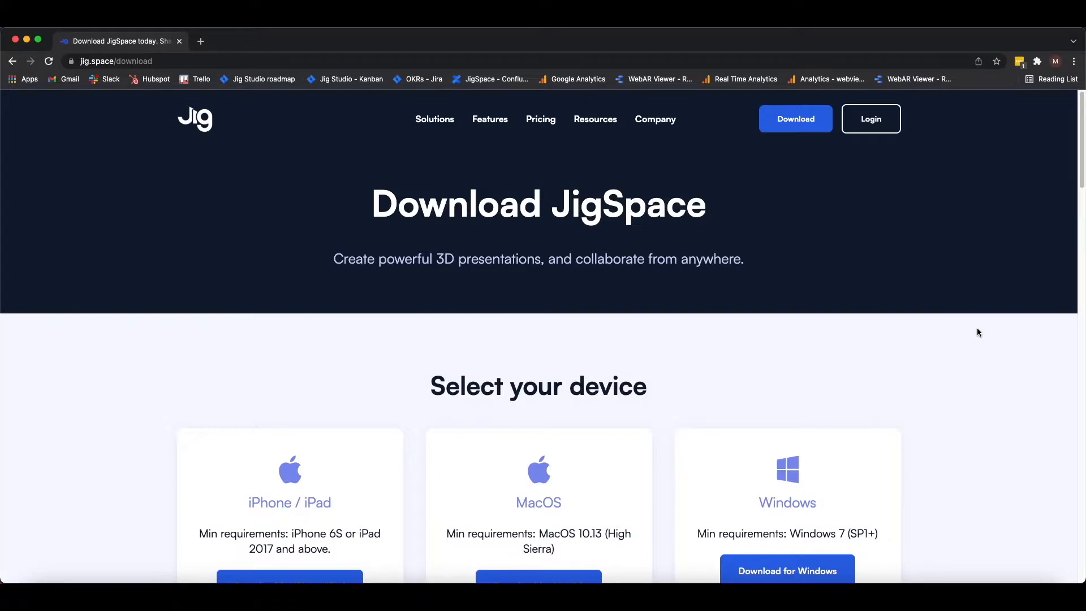
Step: Look through the device download options on the JigSpace download page
scroll(977, 330, down, 3)
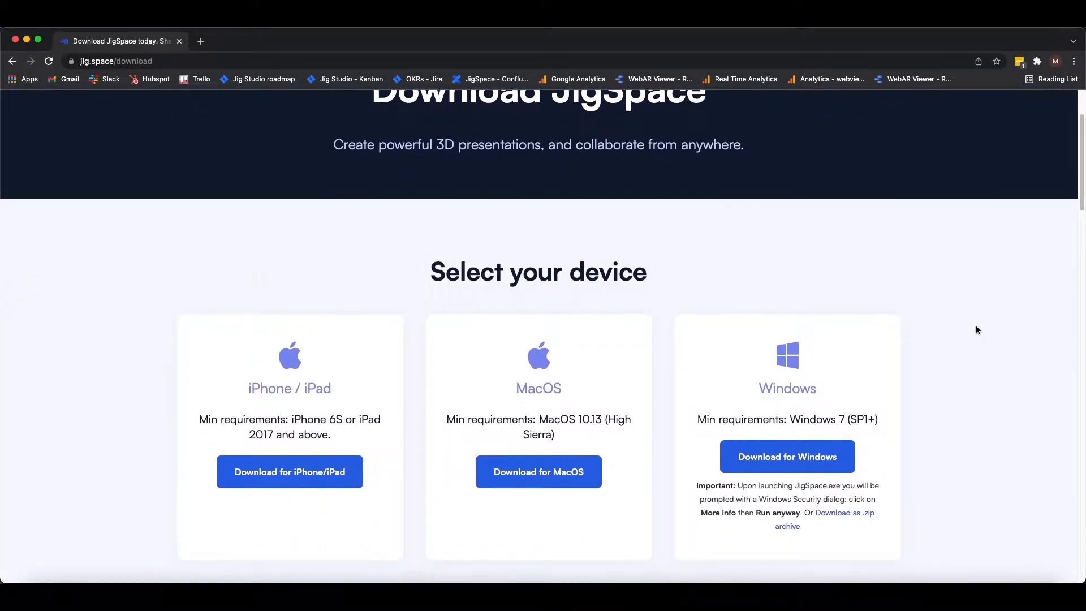
scroll(977, 330, down, 2)
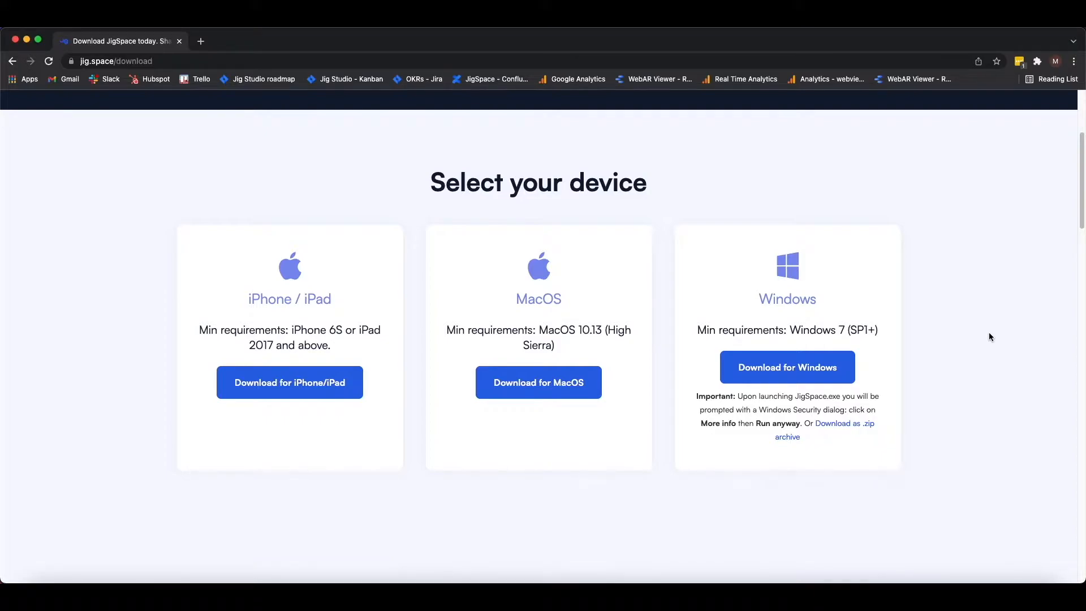
Step: Open the Jig Dashboard website and log in to it
click(169, 66)
text(jig dash)
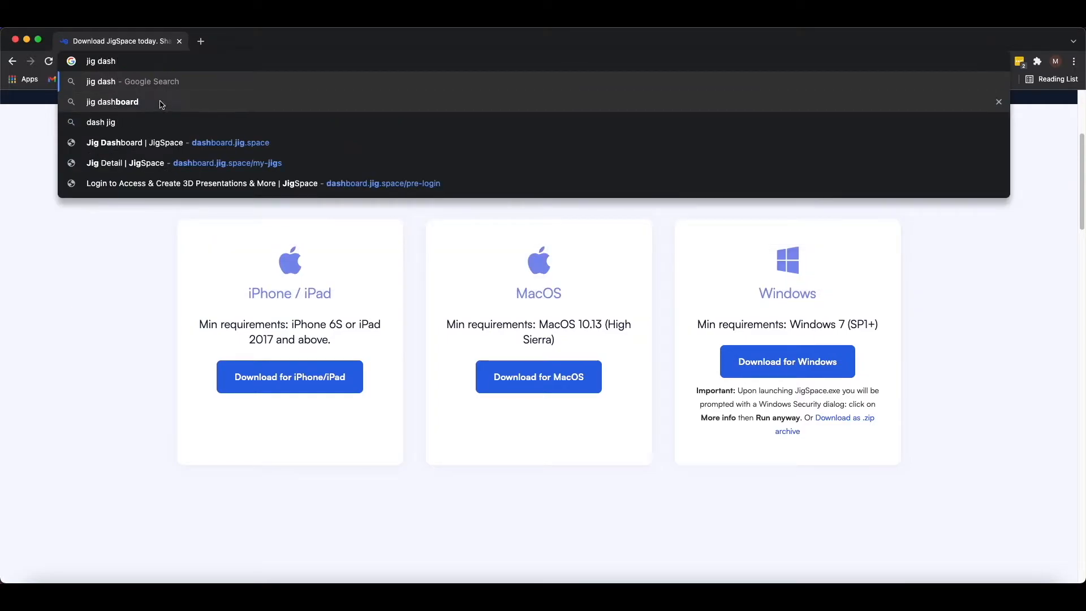
click(159, 143)
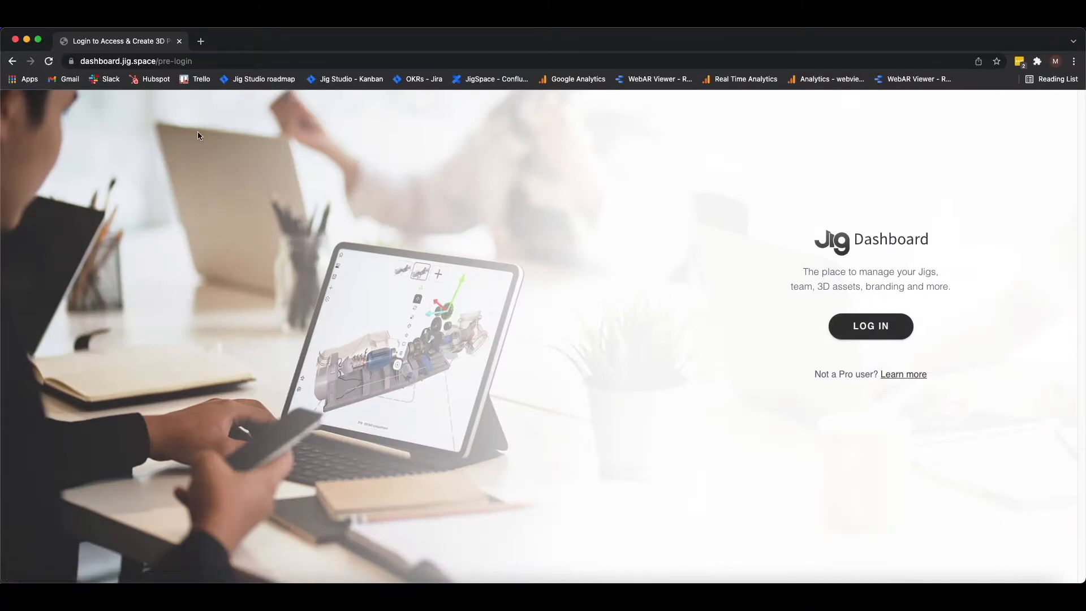
click(896, 322)
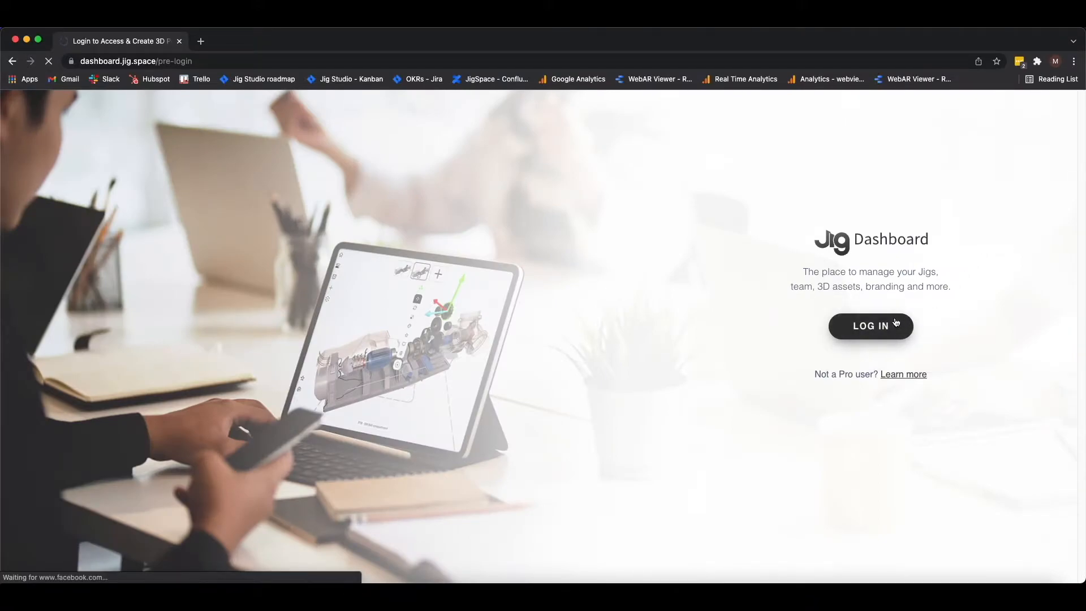
click(887, 326)
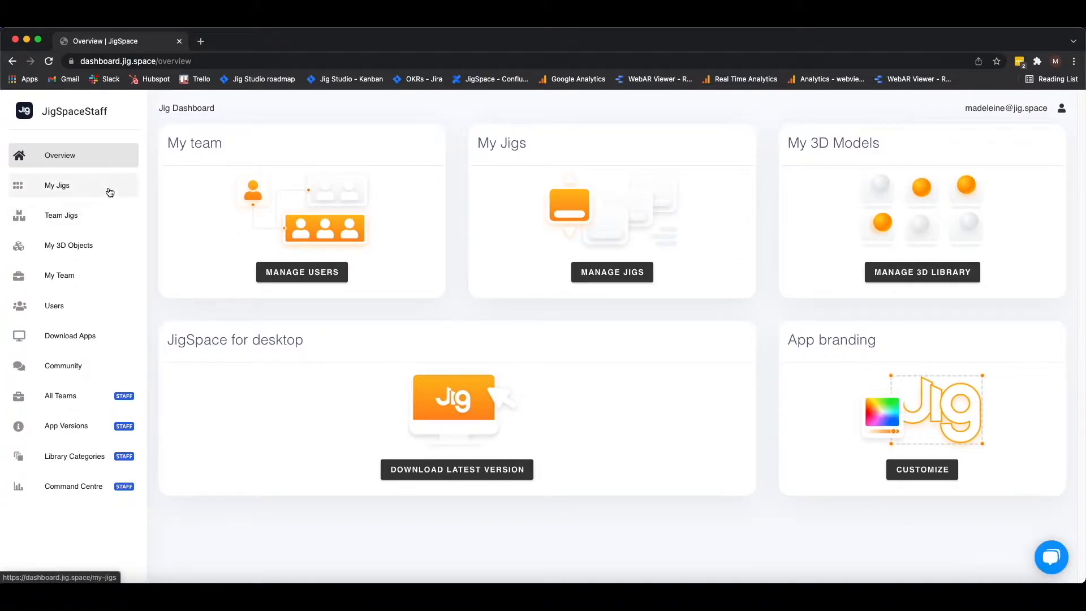
Step: Open the details of the Textured Jet Engine Body Jig from My Jigs and review its settings and overview
click(110, 192)
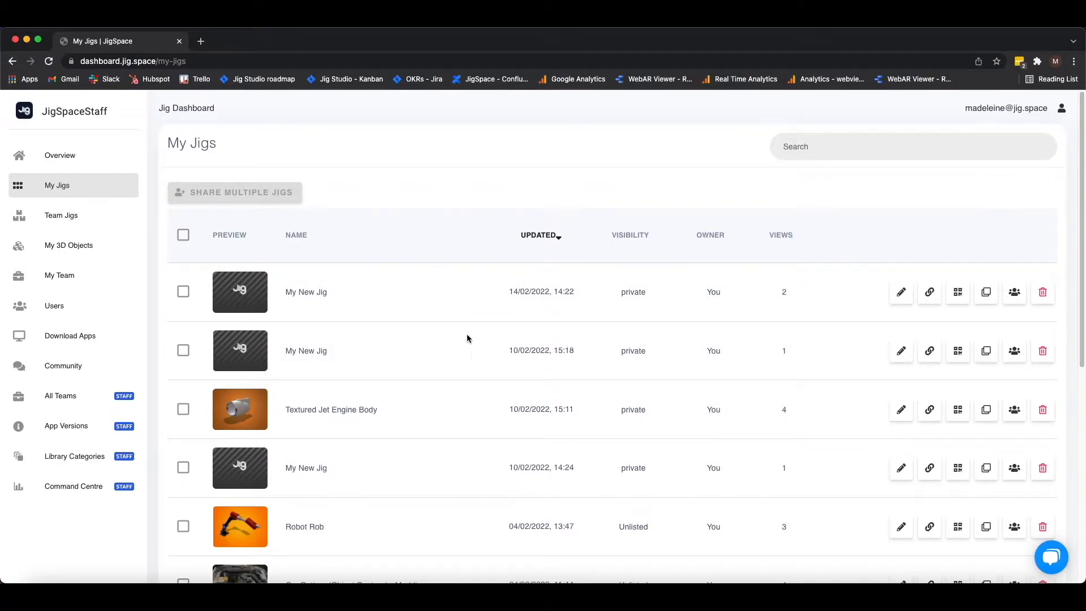
click(239, 416)
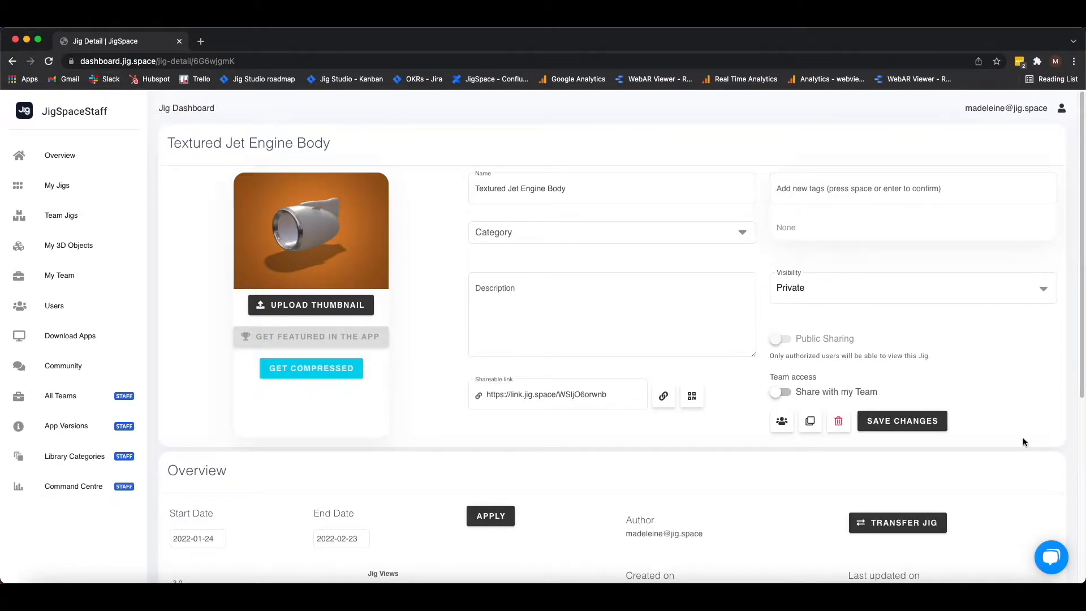
scroll(1023, 438, down, 1)
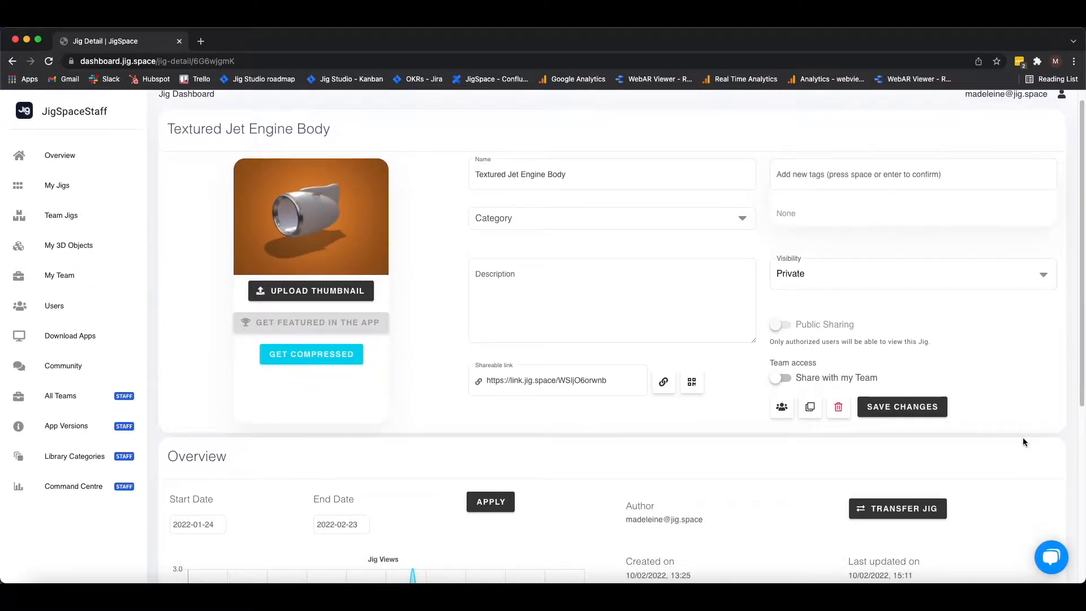
scroll(1023, 442, down, 2)
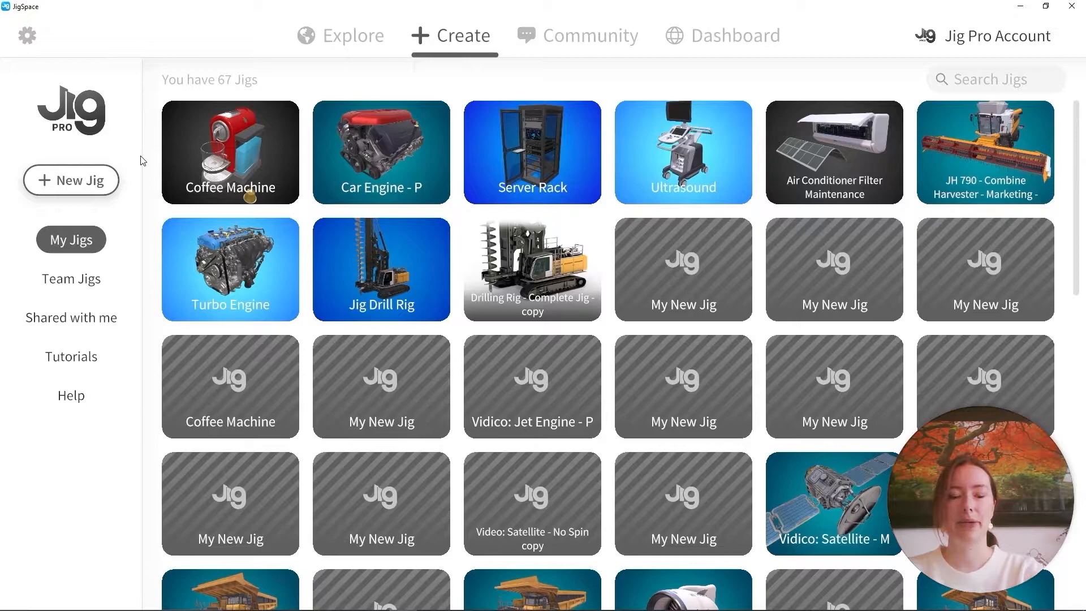
Step: Create a new empty Jig in the JigSpace desktop app and look around its workspace
click(87, 187)
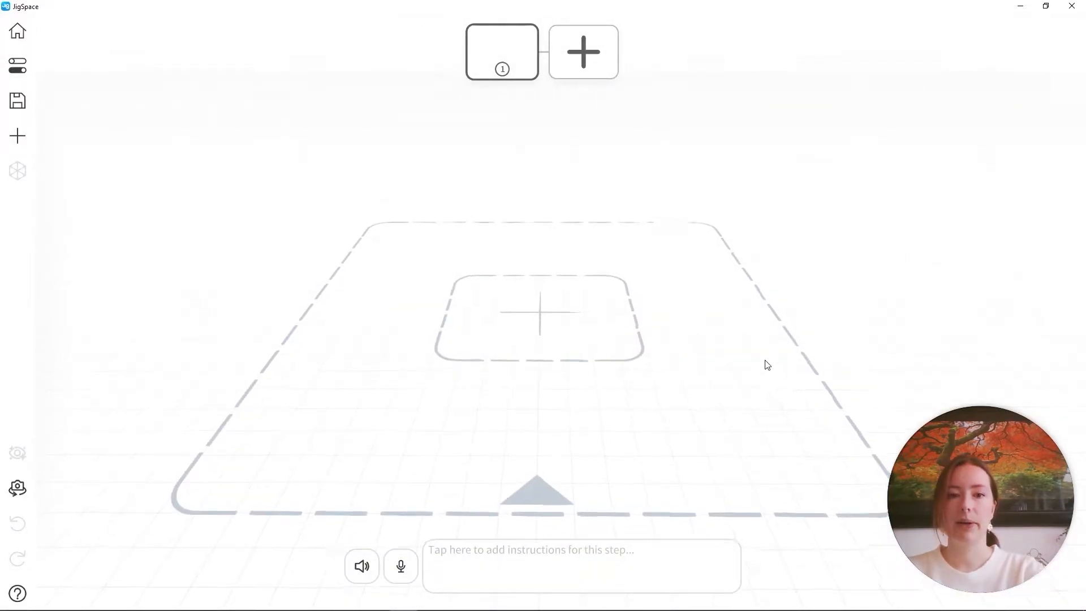
mouse_move(766, 364)
mouse_down()
mouse_move(657, 415)
mouse_move(560, 382)
mouse_move(533, 392)
mouse_move(628, 458)
mouse_move(742, 439)
mouse_move(771, 380)
mouse_up()
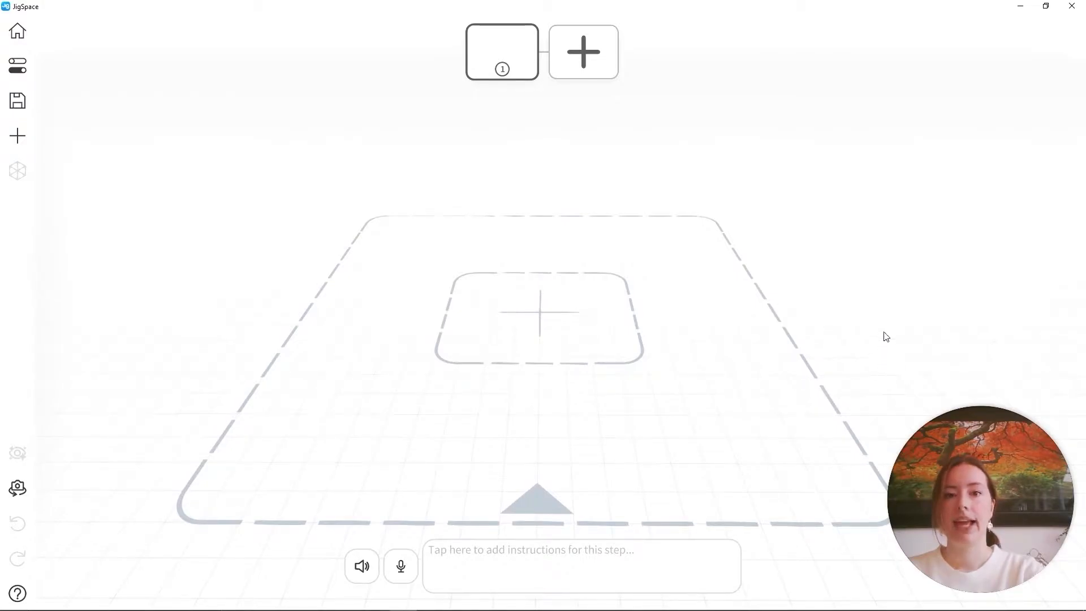
drag(885, 337, 917, 330)
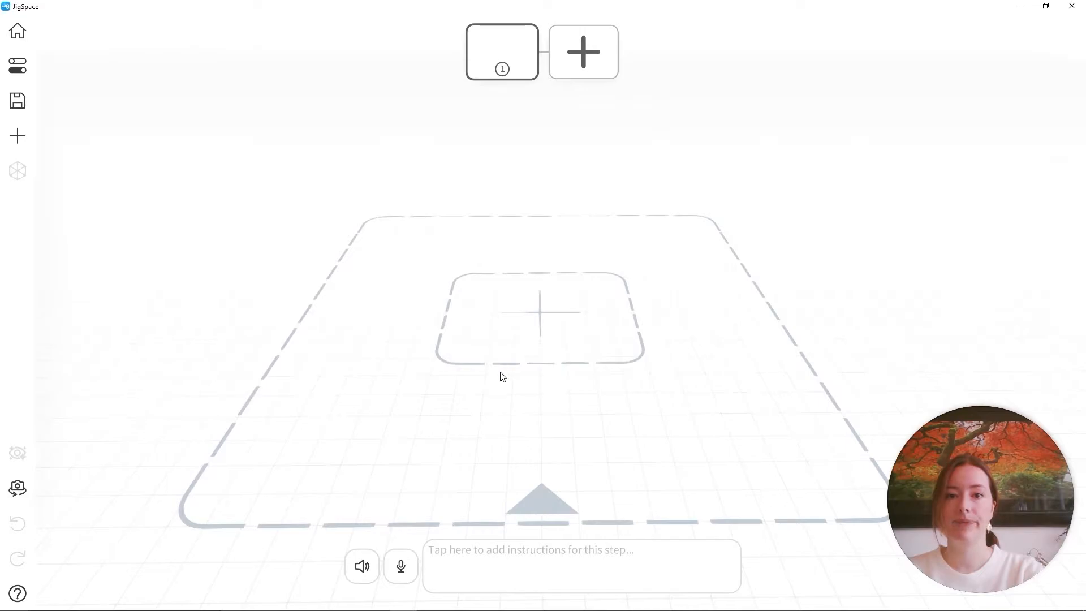
mouse_move(502, 374)
mouse_down()
mouse_move(655, 396)
mouse_move(700, 379)
mouse_move(570, 407)
mouse_move(519, 366)
mouse_up()
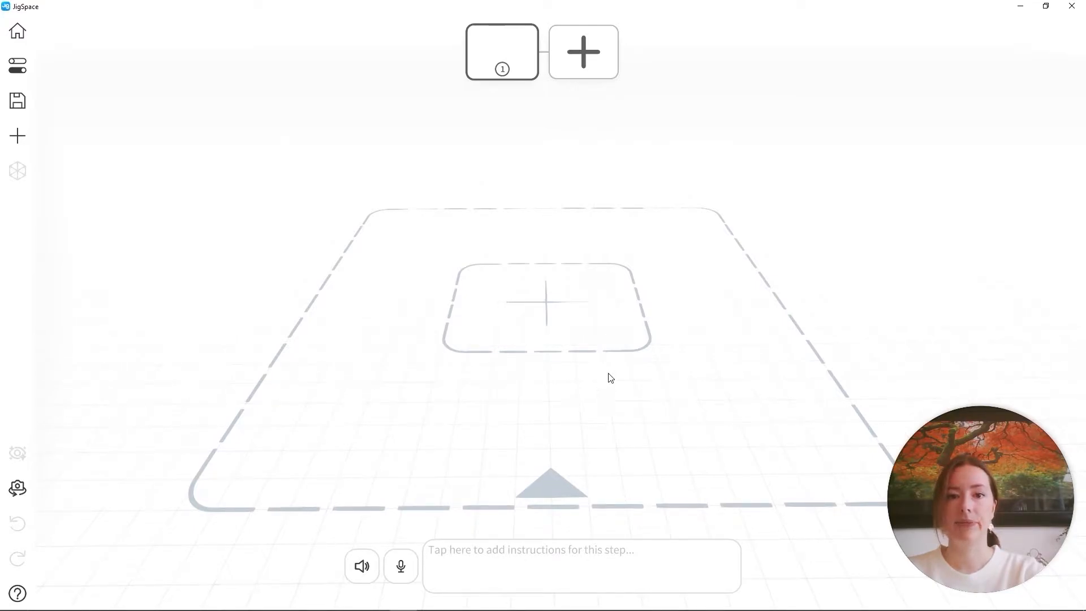
scroll(590, 373, down, 1)
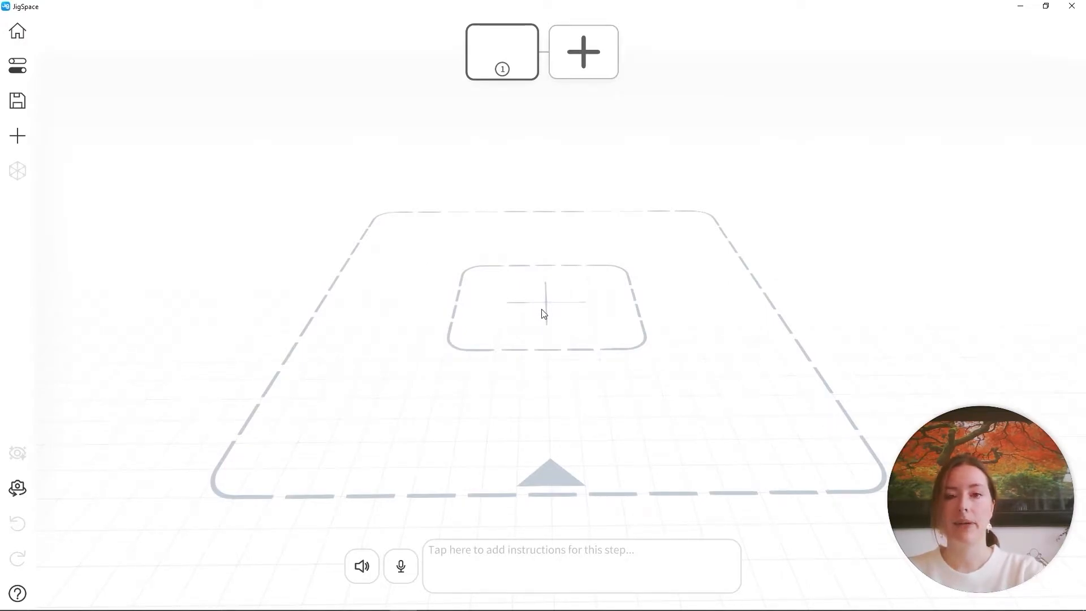
Step: Import Hairdryer.obj from the Training Sessions folder as an own 3D object into the Jig
click(23, 143)
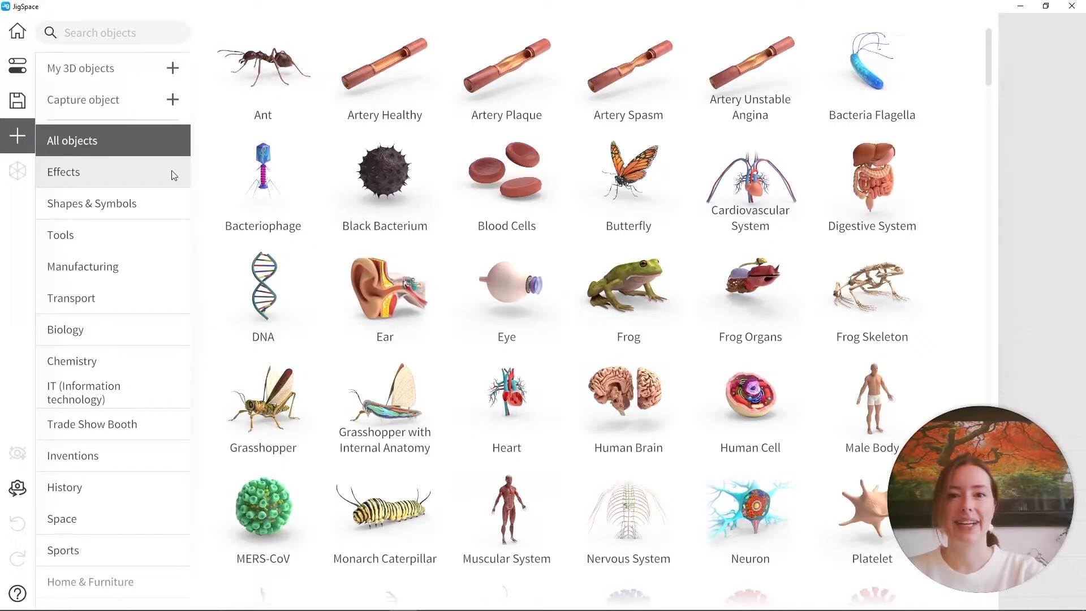
click(144, 80)
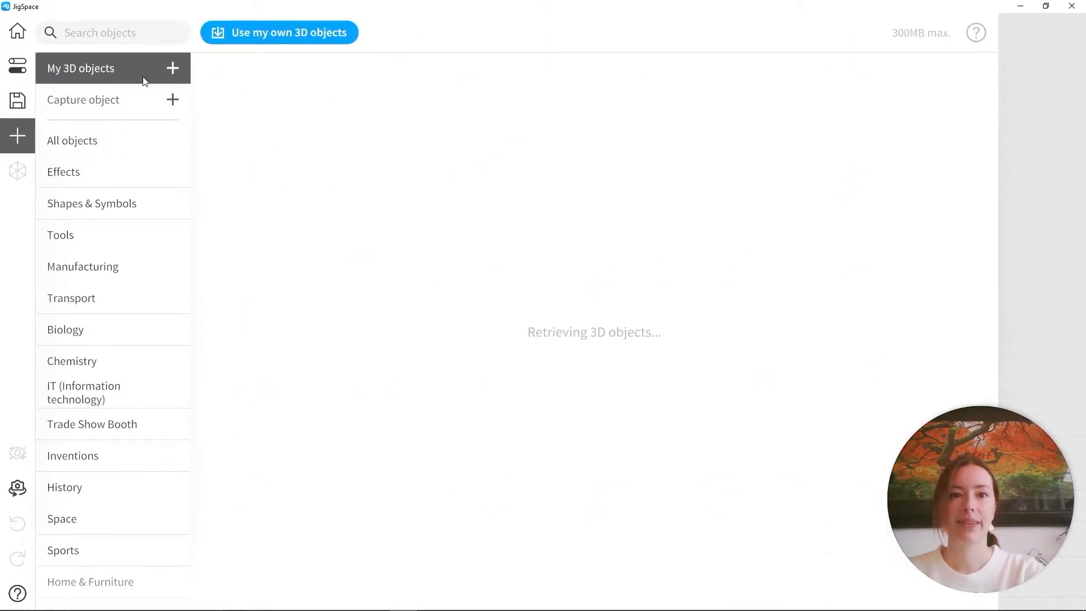
click(289, 33)
click(293, 111)
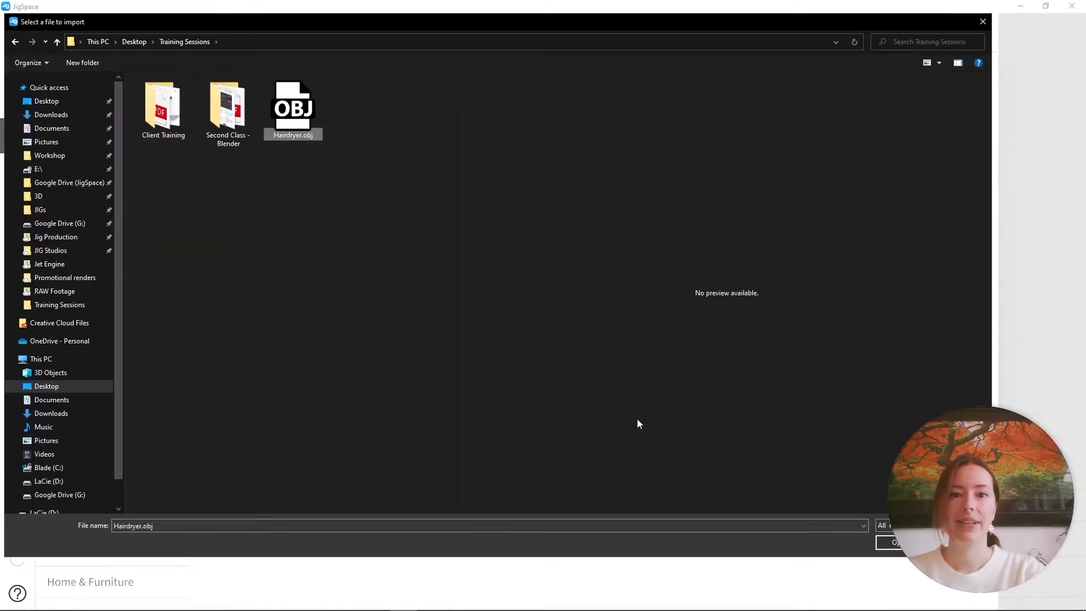
click(888, 542)
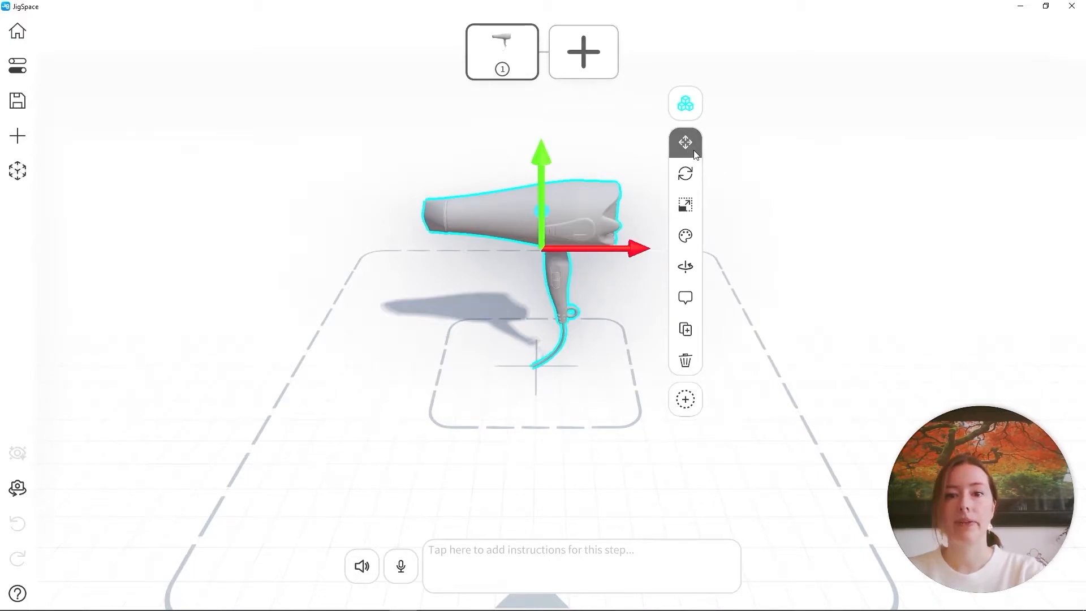
Step: Look at the hair dryer's rotate, scale and color editing options
click(688, 174)
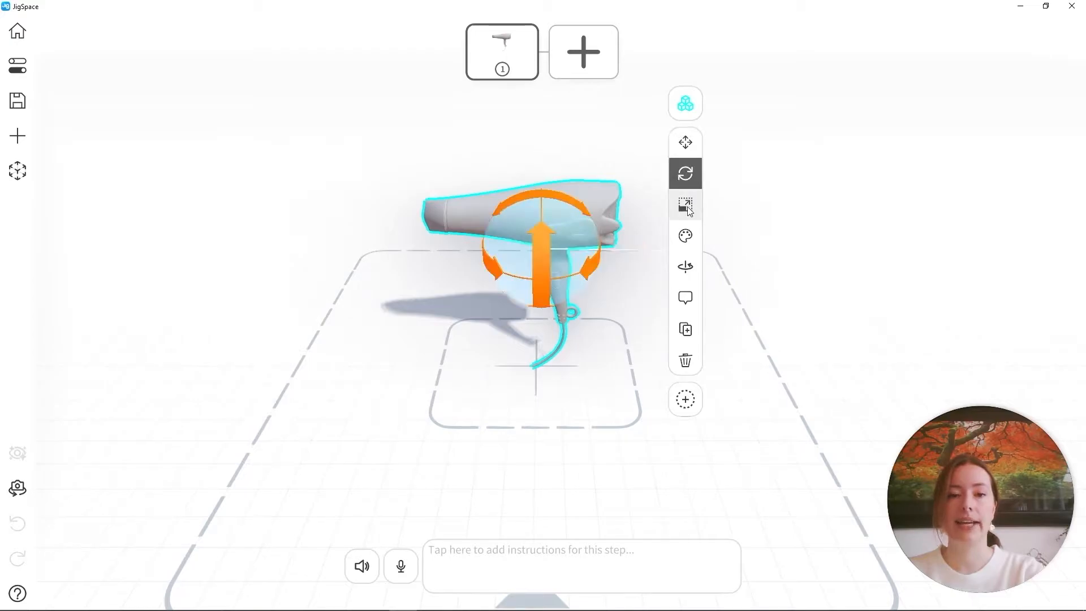
click(688, 207)
click(695, 238)
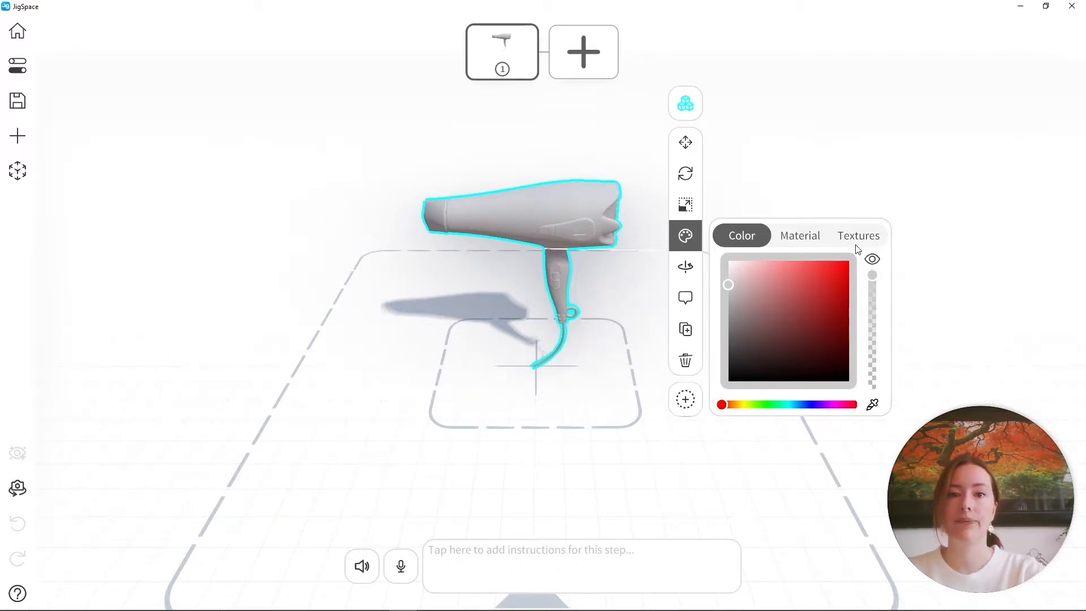
Step: Try spinning the hair dryer, turn the spin off again, and view its label options
click(685, 270)
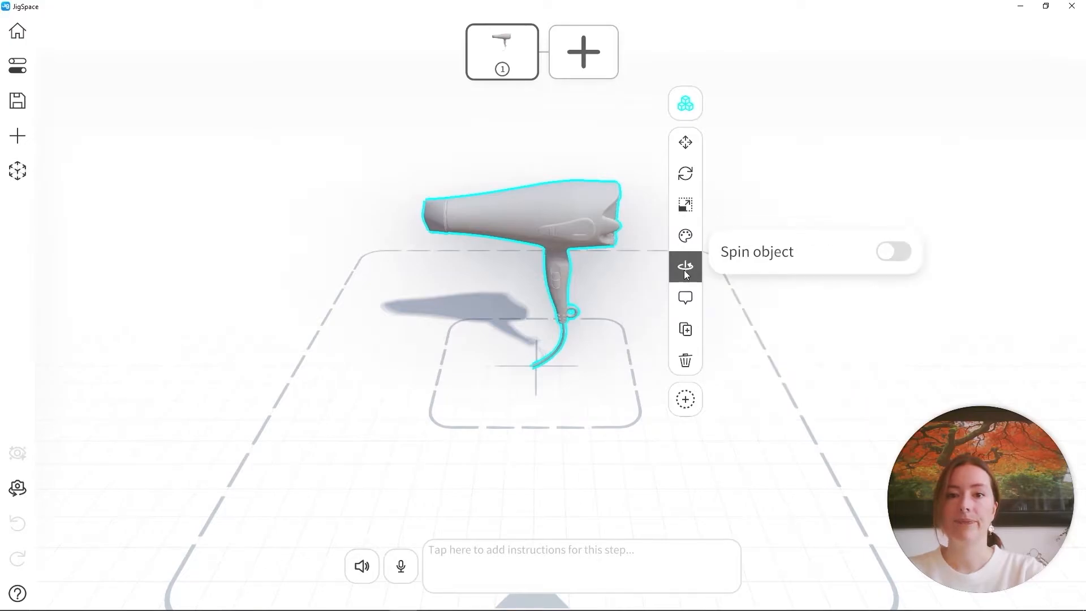
click(886, 257)
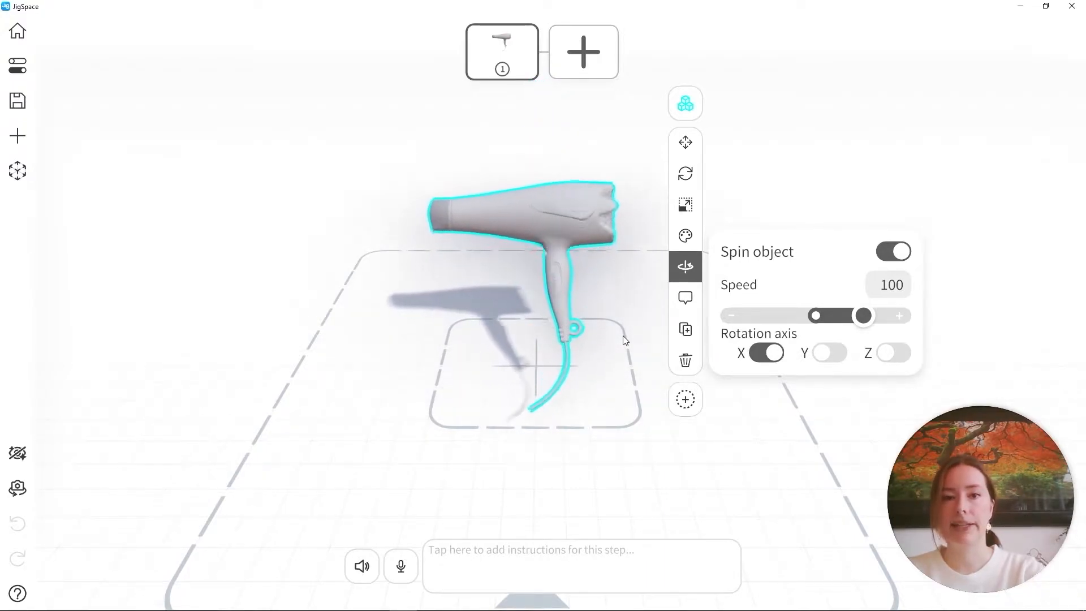
click(900, 252)
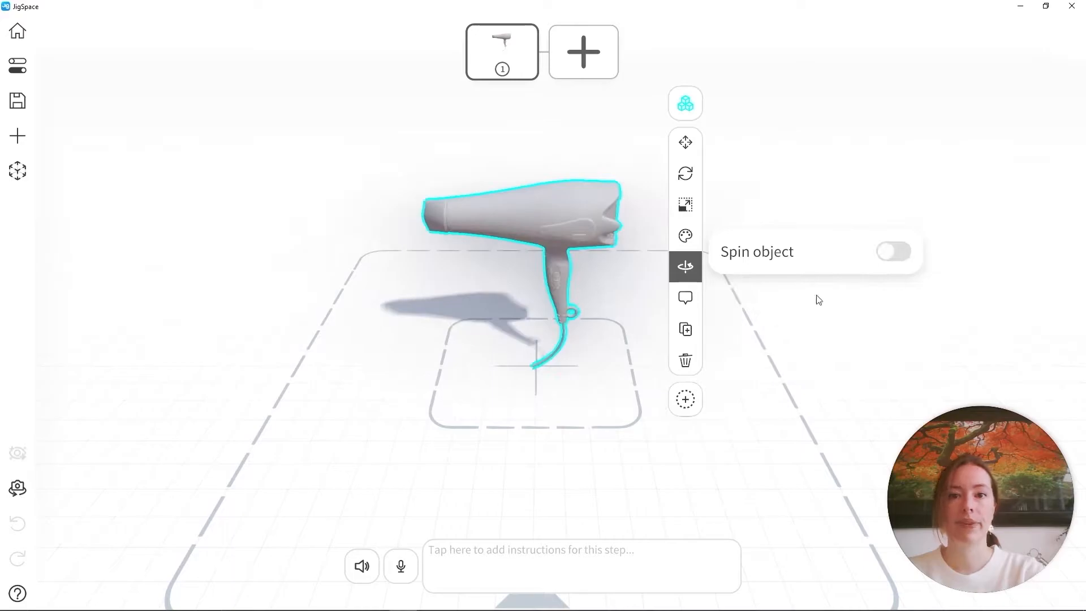
click(694, 303)
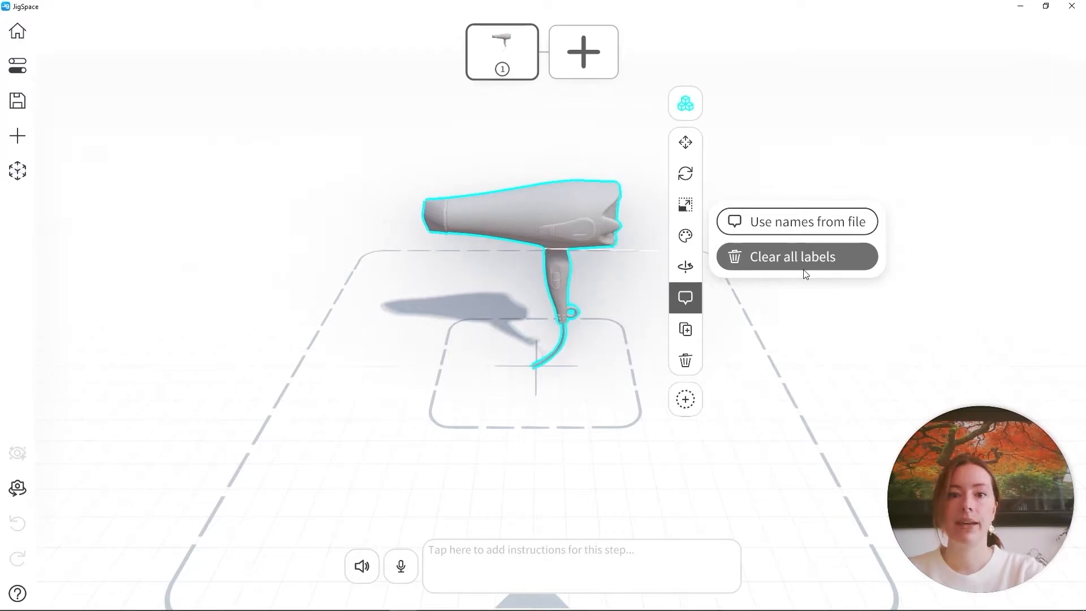
Step: Place a duplicate of the hair dryer beside the original and delete that copy
click(687, 329)
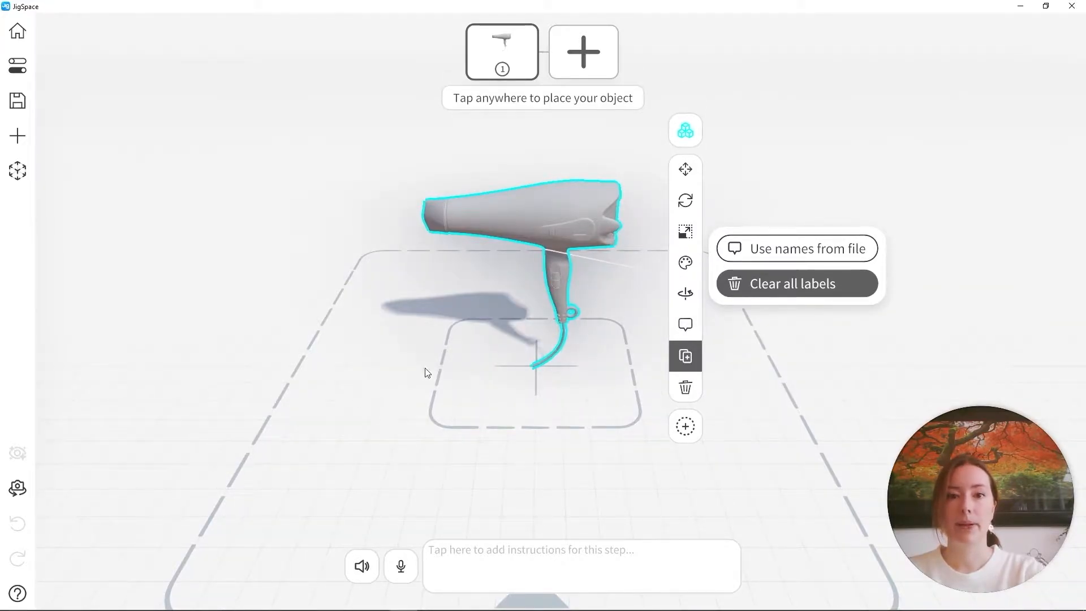
click(321, 370)
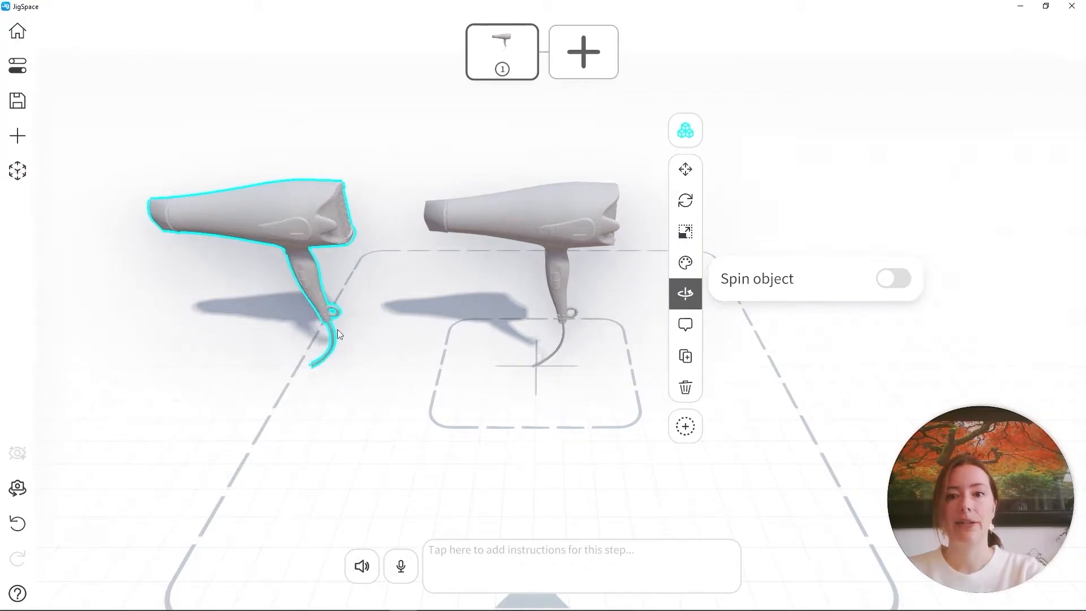
click(685, 390)
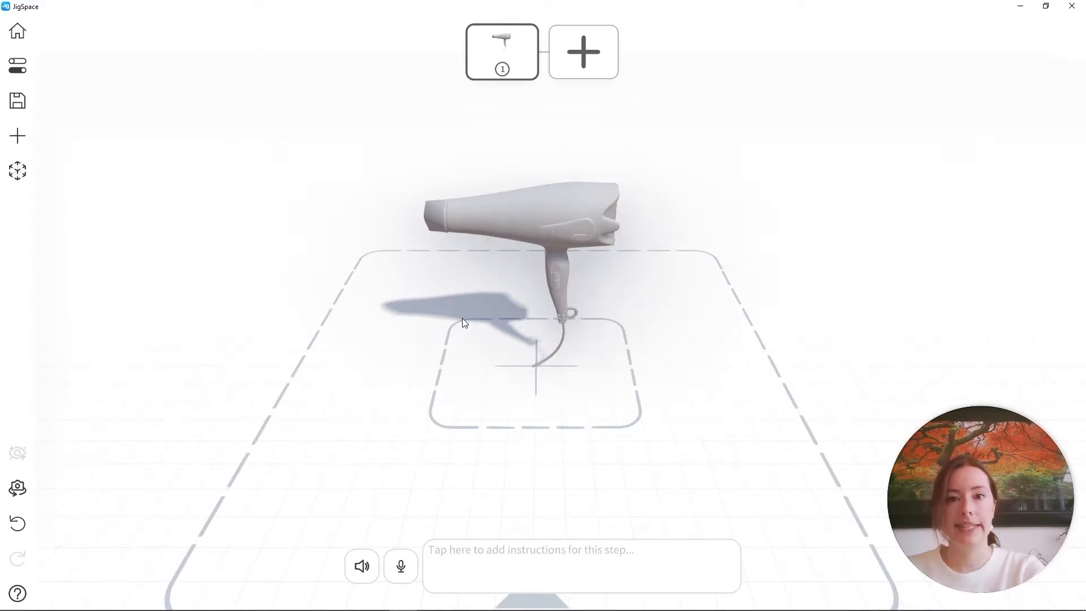
Step: Apply the Plastic (Rough) material to the whole hair dryer
scroll(513, 306, up, 5)
scroll(515, 305, up, 4)
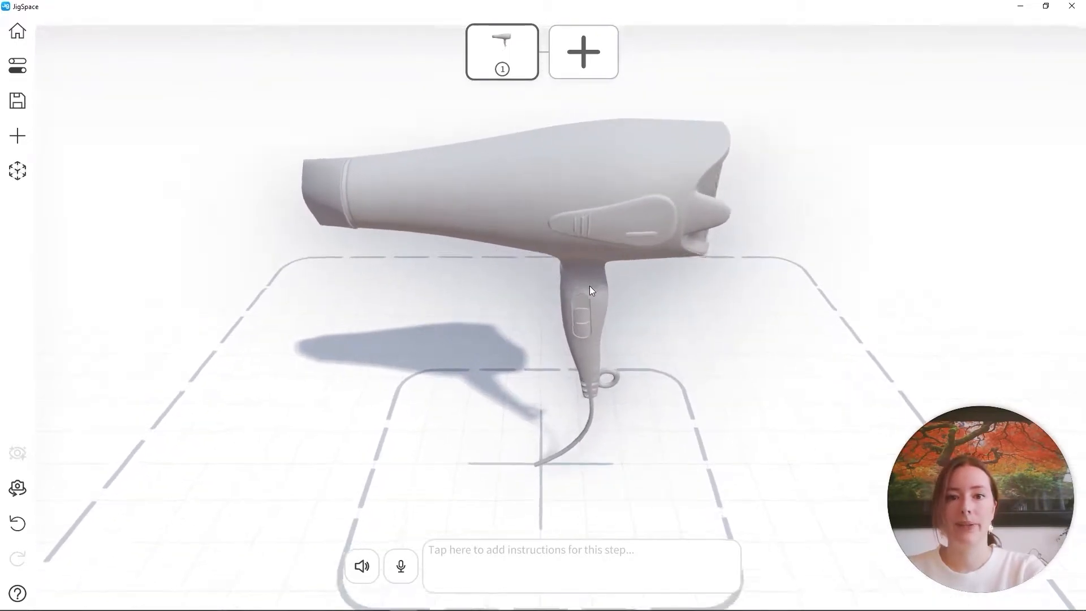
click(586, 205)
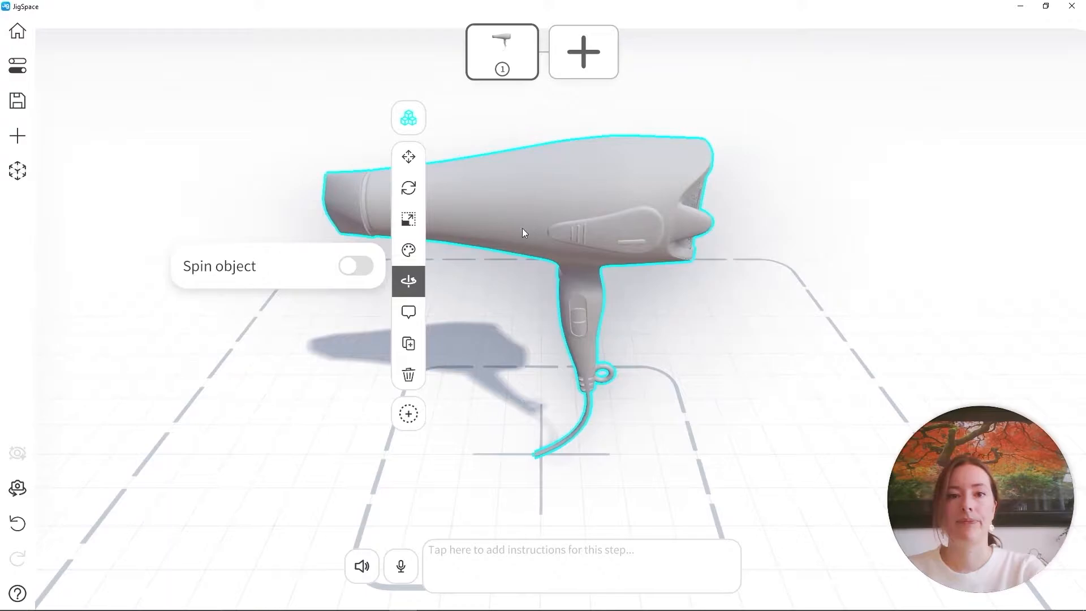
click(408, 250)
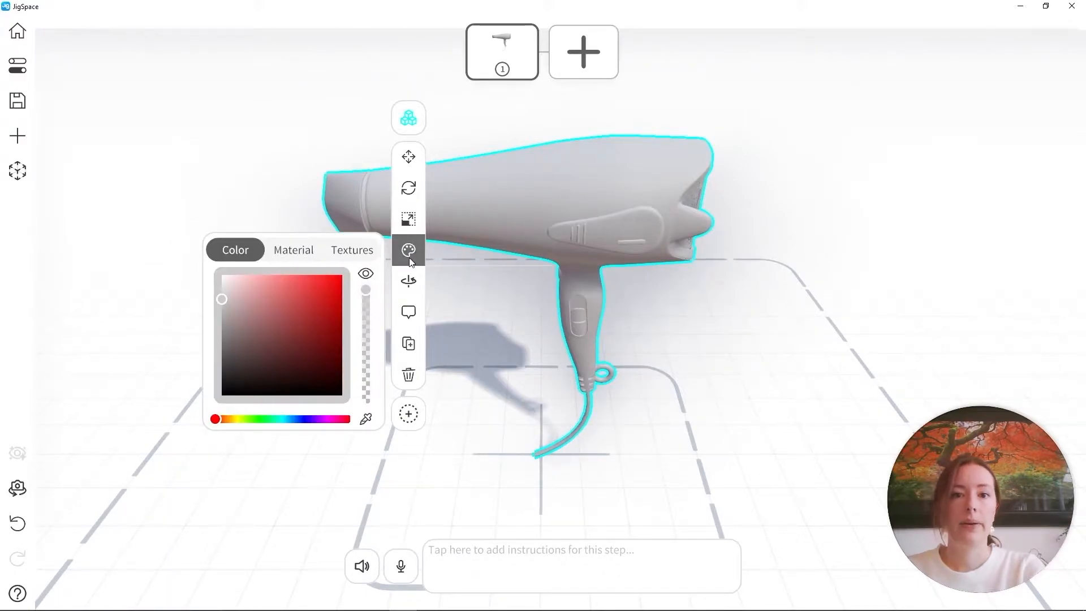
click(296, 255)
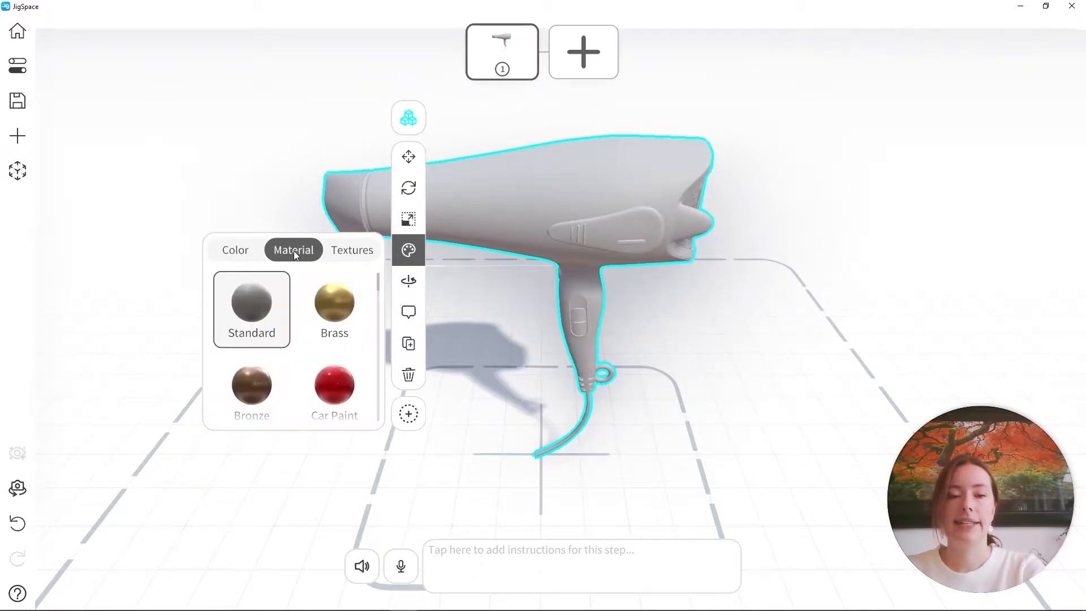
scroll(338, 395, down, 3)
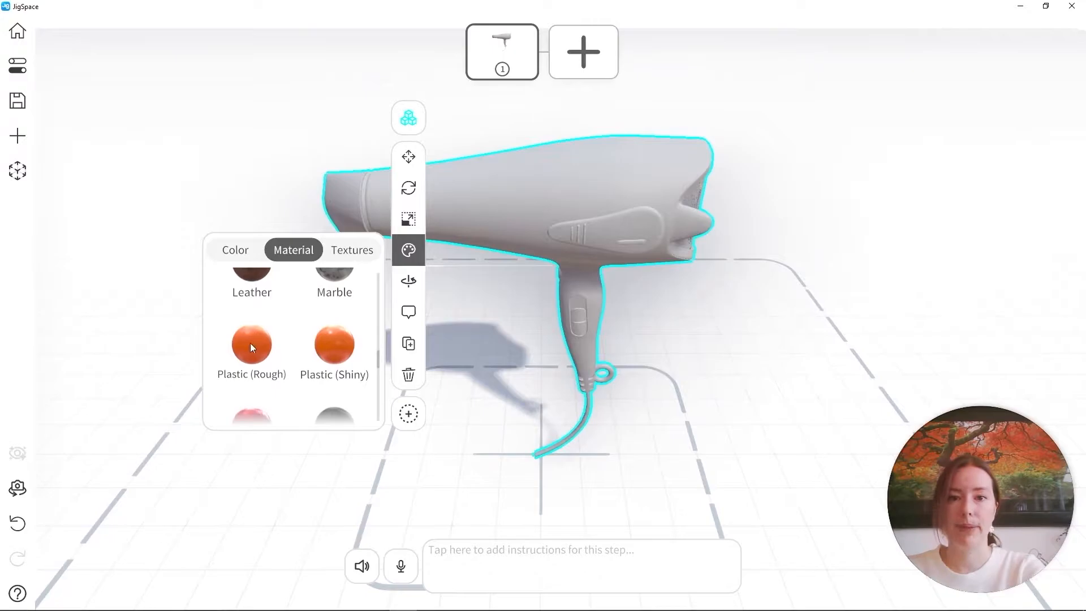
click(246, 346)
Step: Set the hair dryer's color to dark grey and deselect it
click(240, 250)
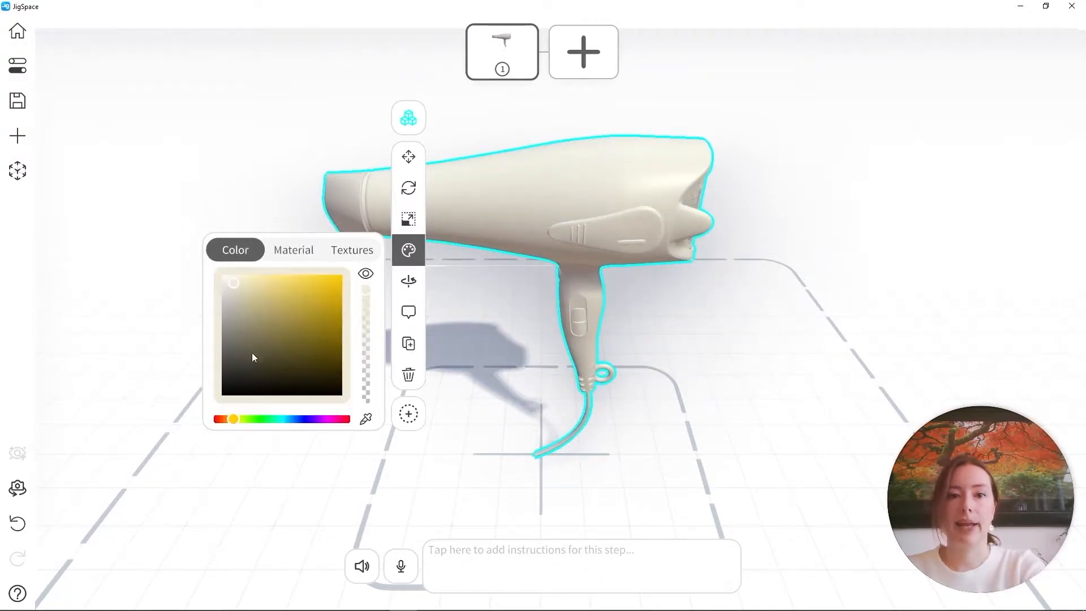
drag(237, 364, 222, 361)
click(497, 336)
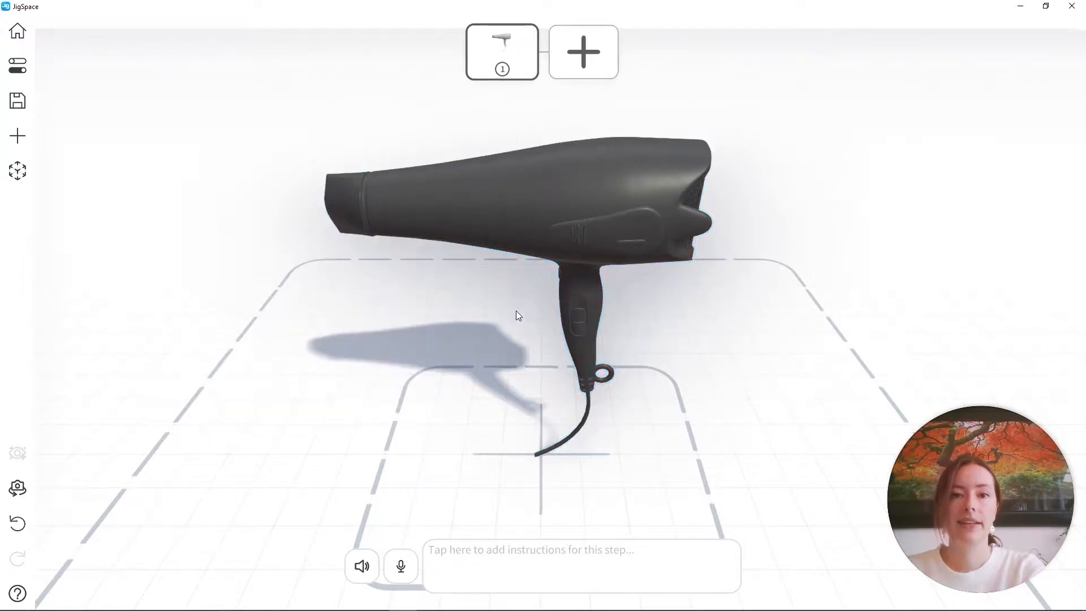
Step: Switch from whole-model to individual-part selection on the hair dryer, and select the nozzle, logo strip and outer shell half in turn
mouse_move(514, 311)
mouse_down()
mouse_move(473, 356)
mouse_move(759, 393)
mouse_move(909, 300)
mouse_move(592, 339)
mouse_move(499, 325)
mouse_up()
drag(440, 257, 635, 333)
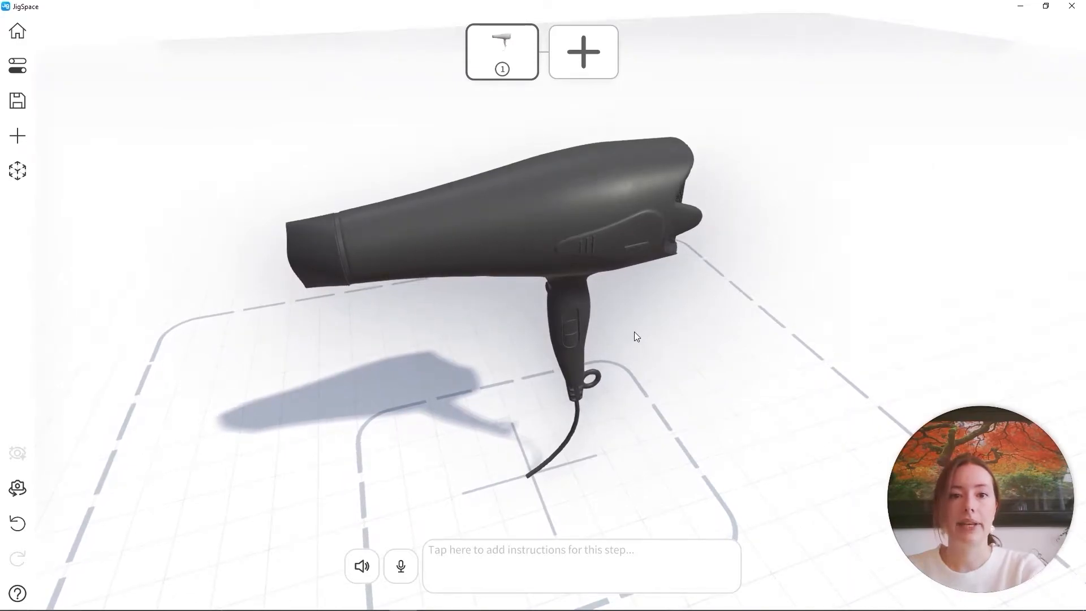
drag(532, 315, 545, 318)
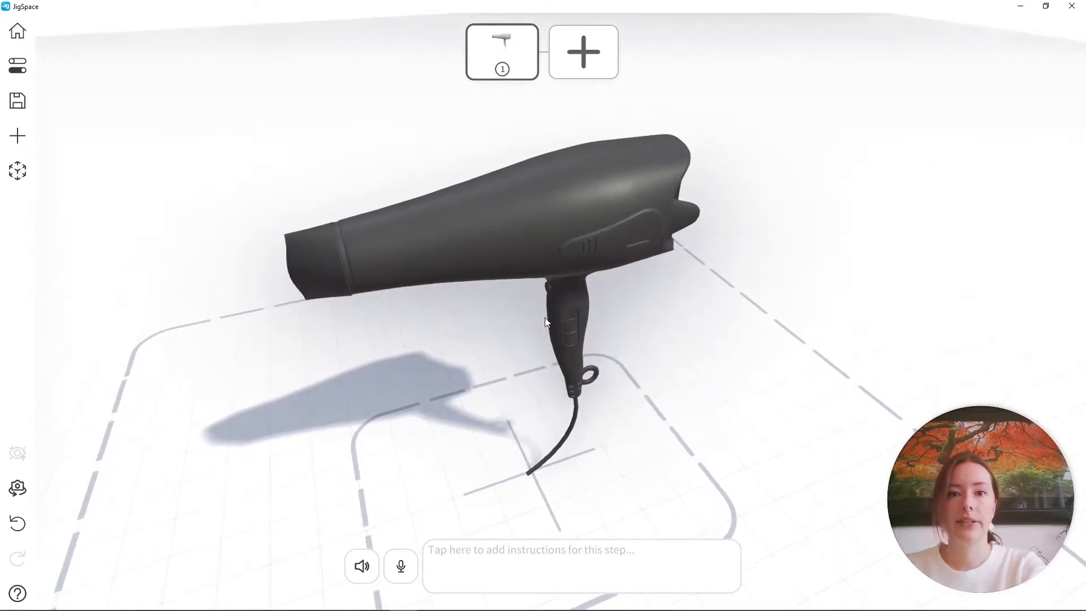
click(559, 238)
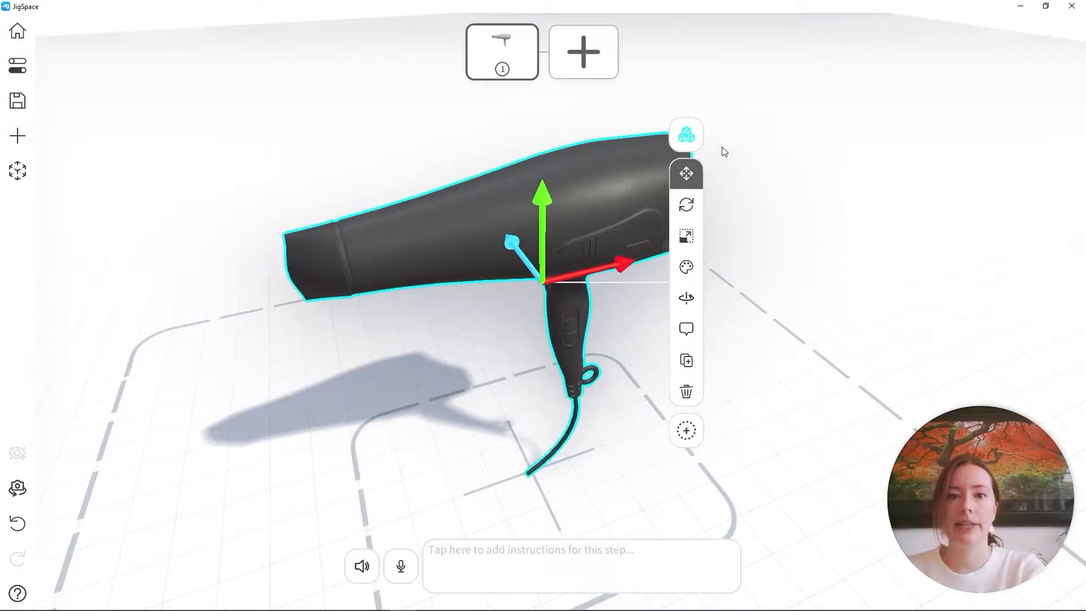
click(693, 141)
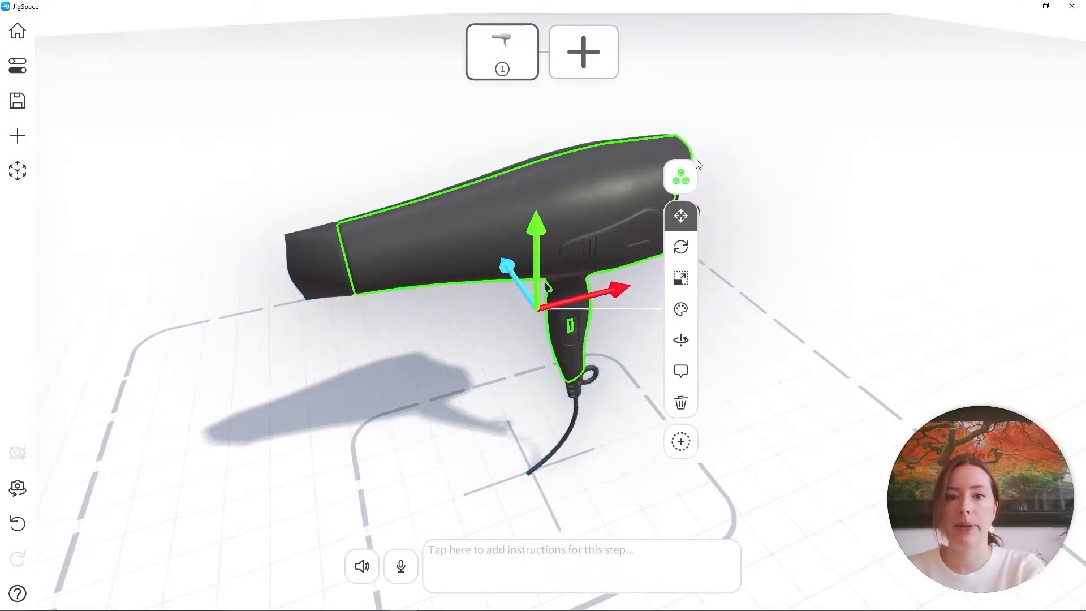
click(325, 284)
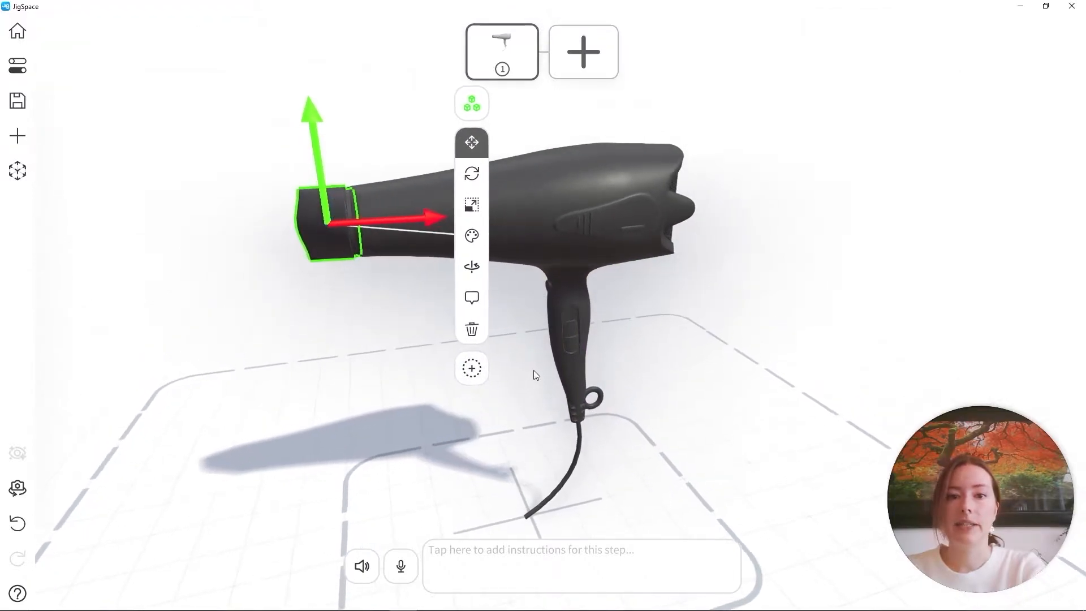
click(571, 342)
click(632, 230)
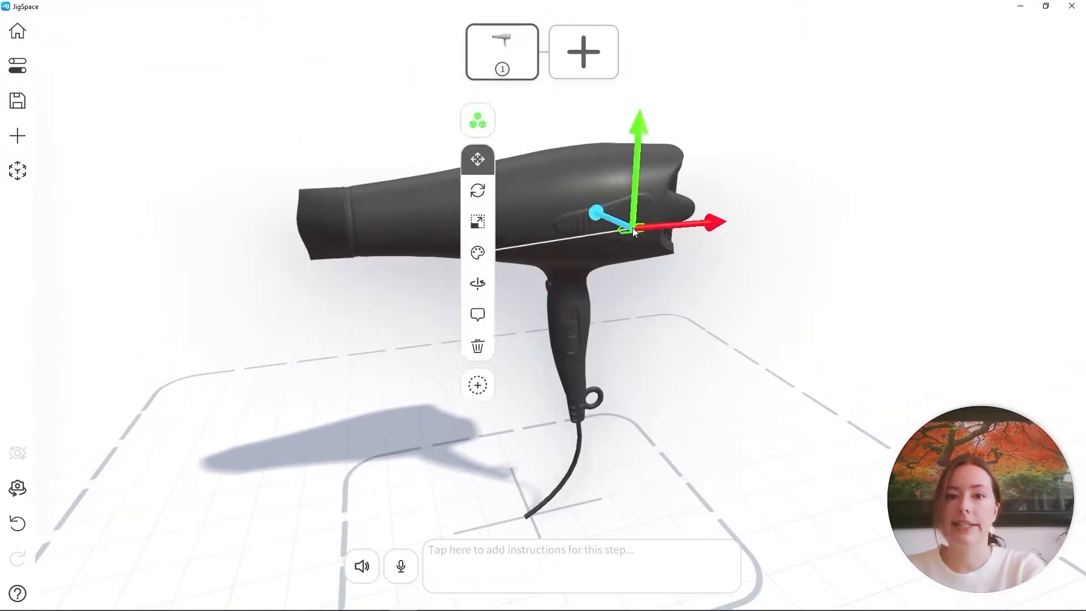
click(583, 222)
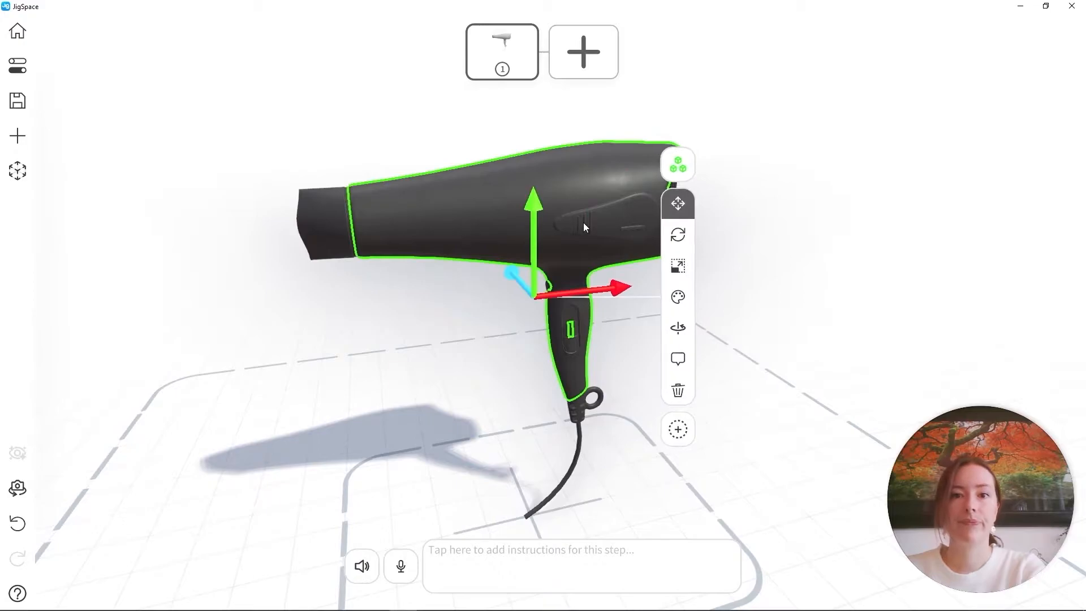
Step: Select both halves of the hair dryer's outer shell and apply the Plastic (Shiny) material to them
drag(403, 320, 511, 377)
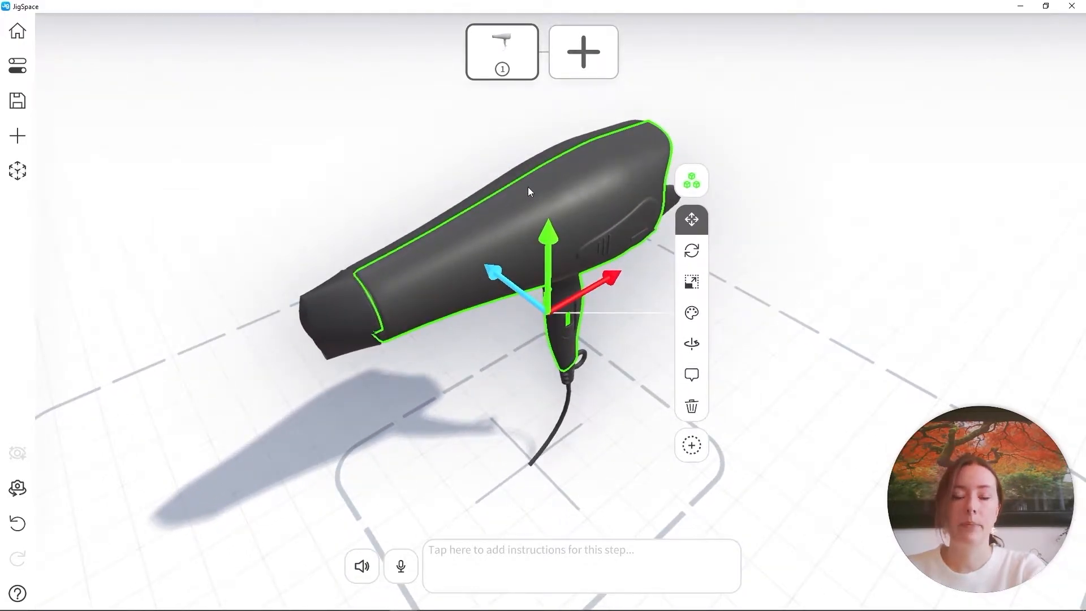
click(538, 159)
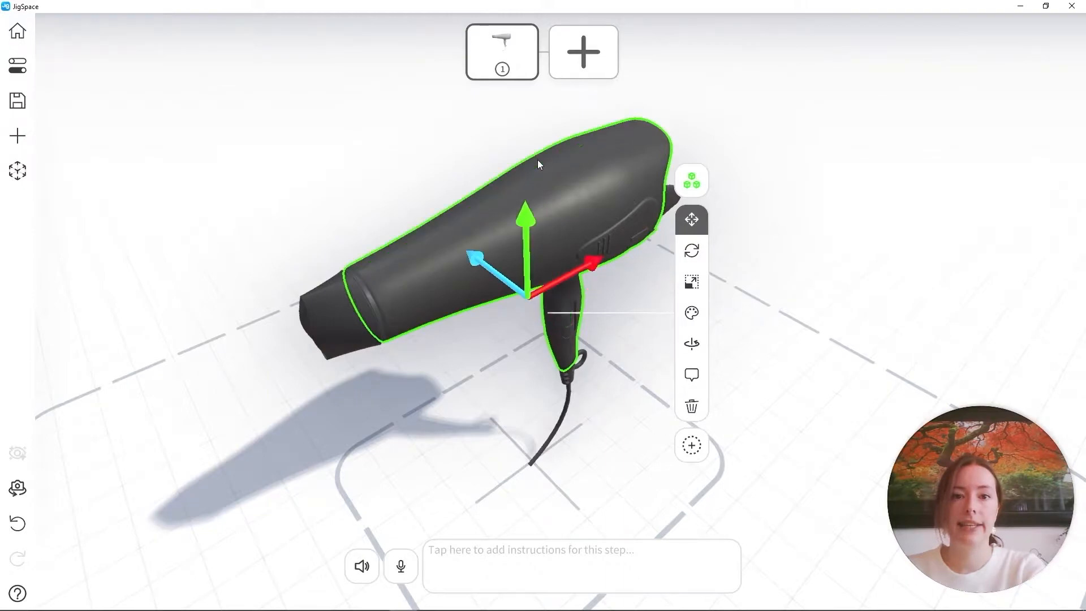
click(691, 313)
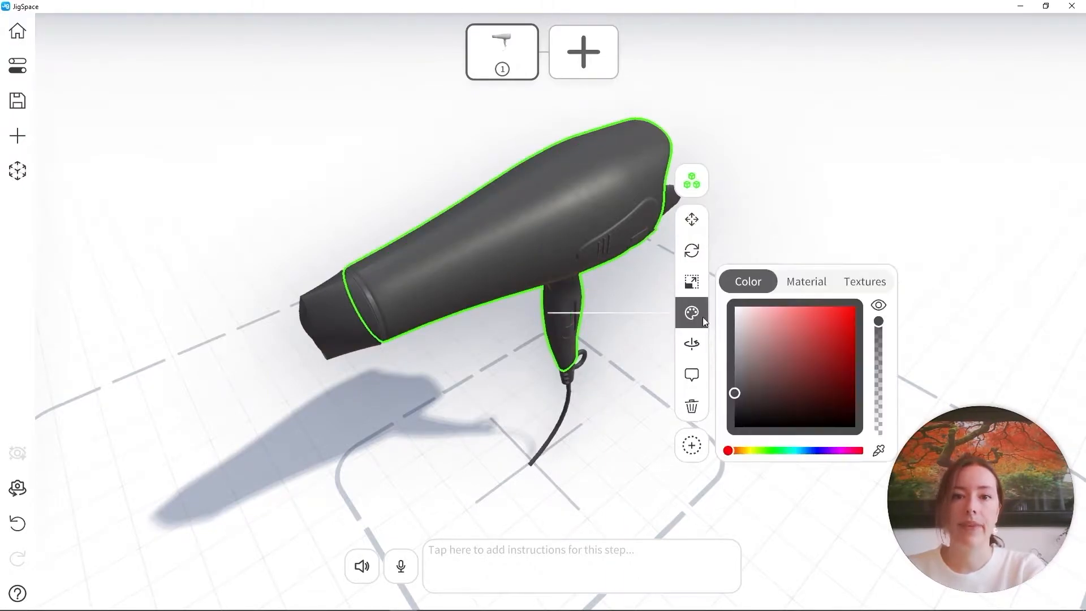
click(806, 282)
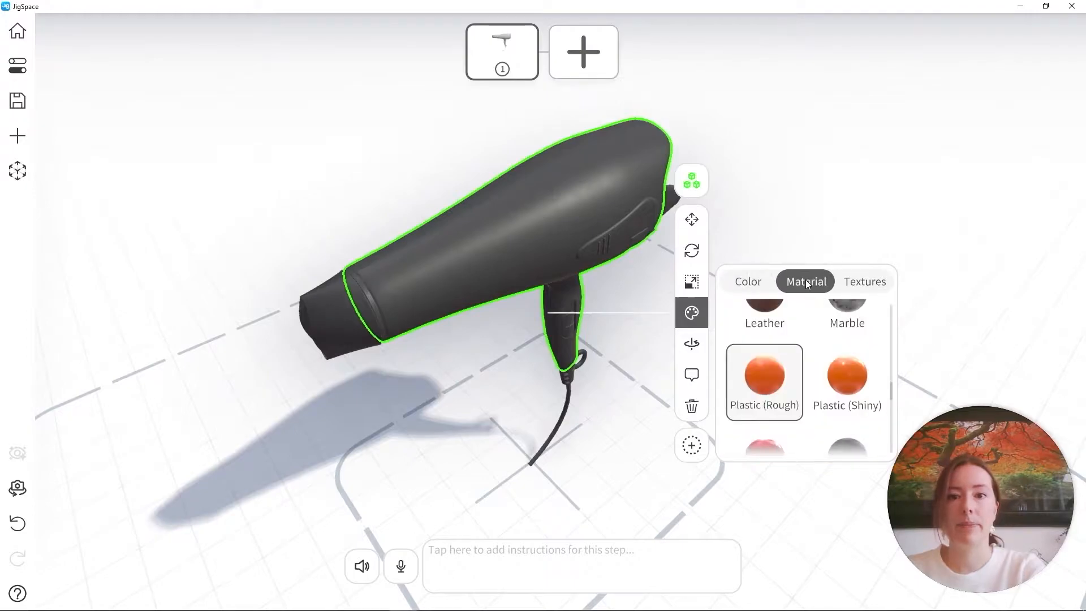
click(850, 385)
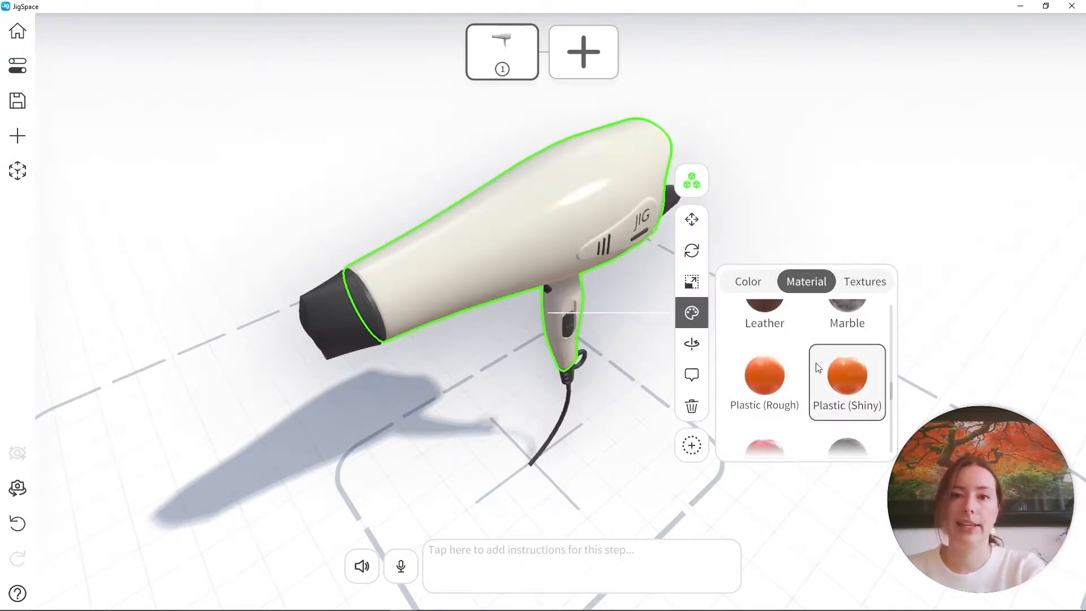
Step: Set the color of the two shell halves to a very light grey and deselect them
click(746, 282)
drag(738, 328, 732, 321)
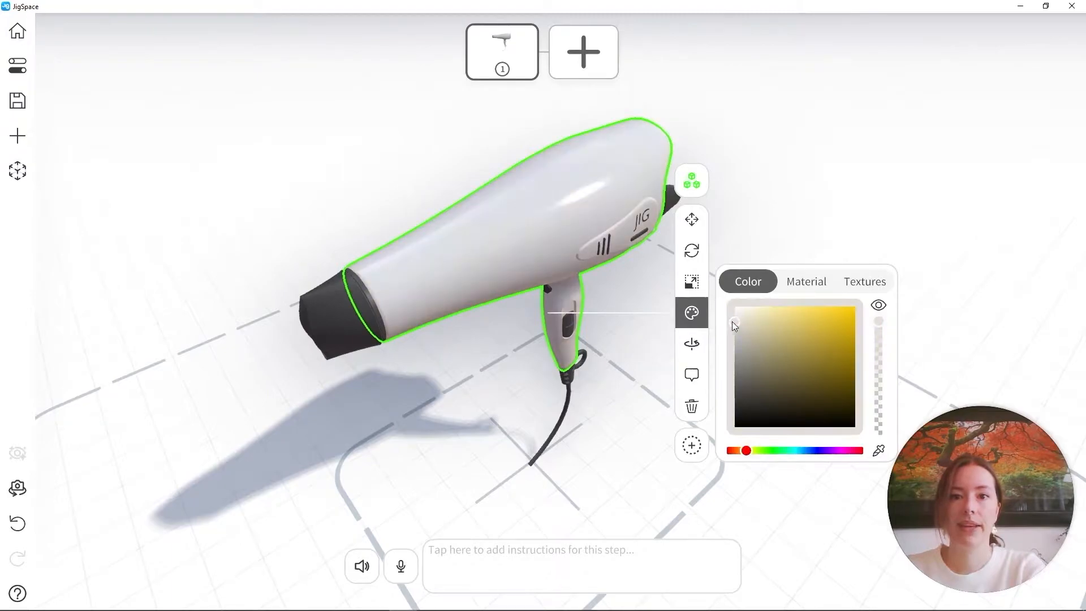
click(857, 309)
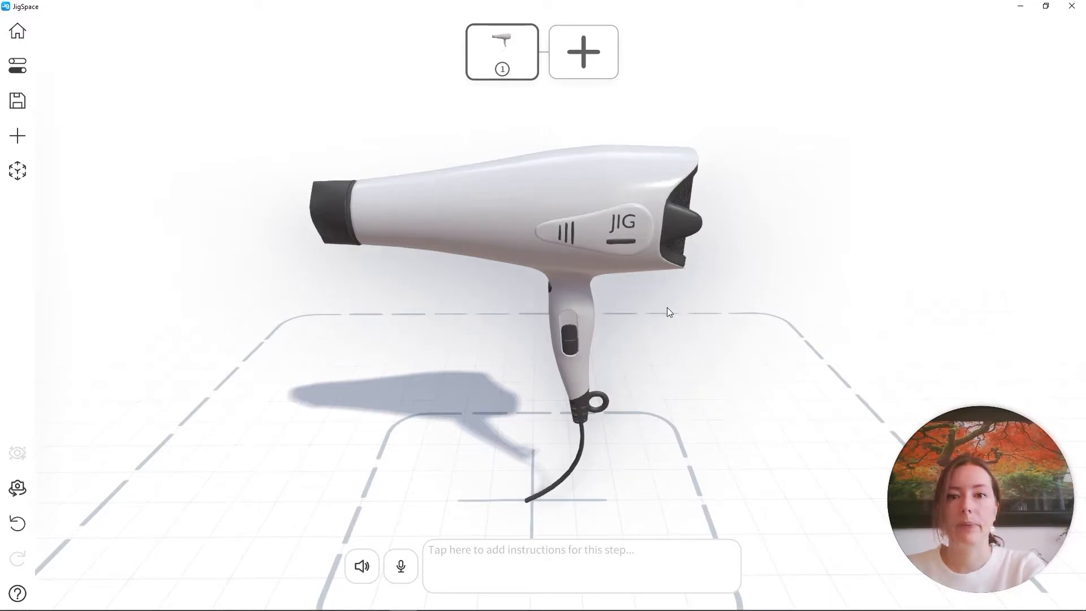
Step: Apply the Chrome material to the nozzle ring, the strip below the JIG logo, the rear grille and the small round handle parts
click(349, 223)
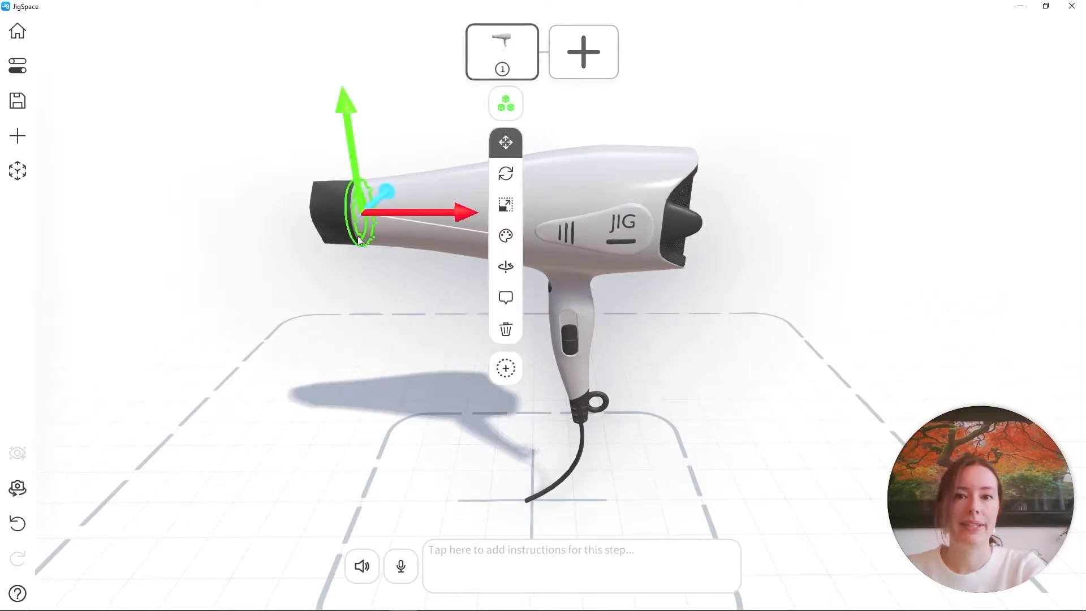
click(627, 239)
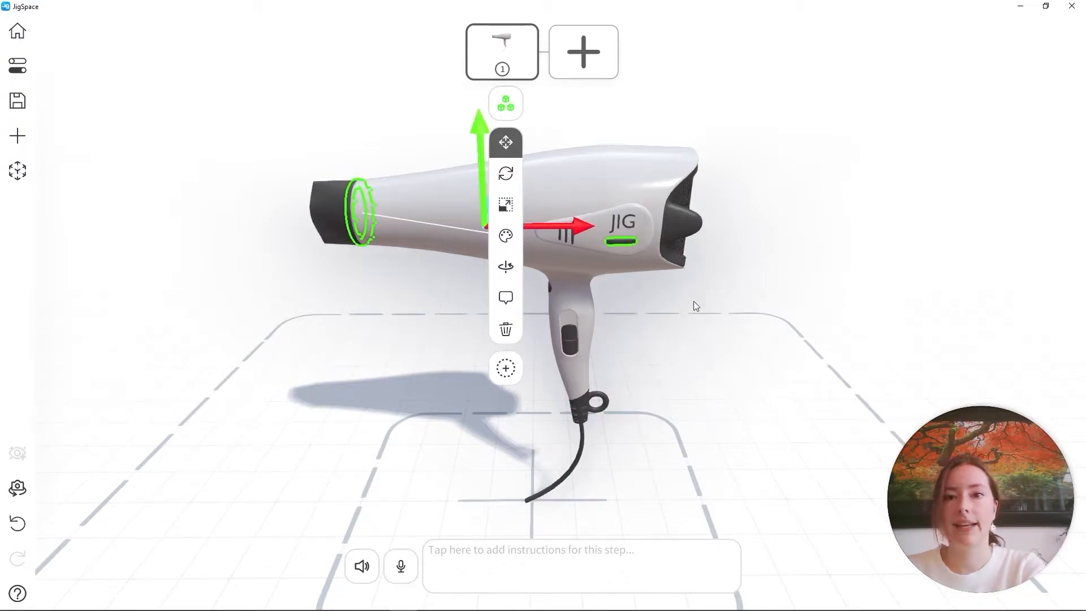
drag(694, 301, 678, 209)
click(691, 206)
drag(814, 222, 184, 274)
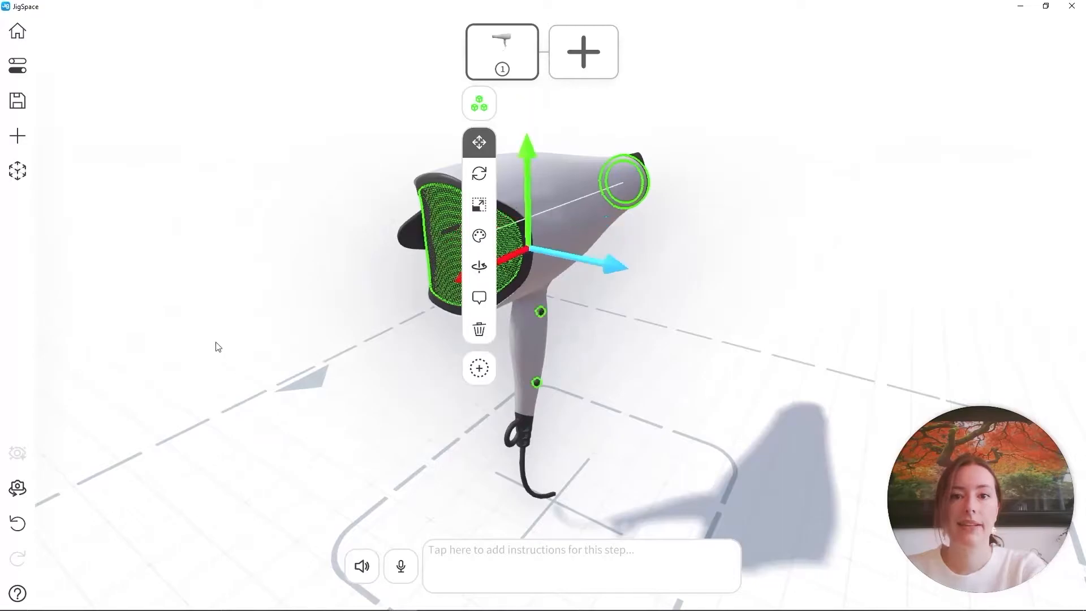
drag(217, 345, 846, 320)
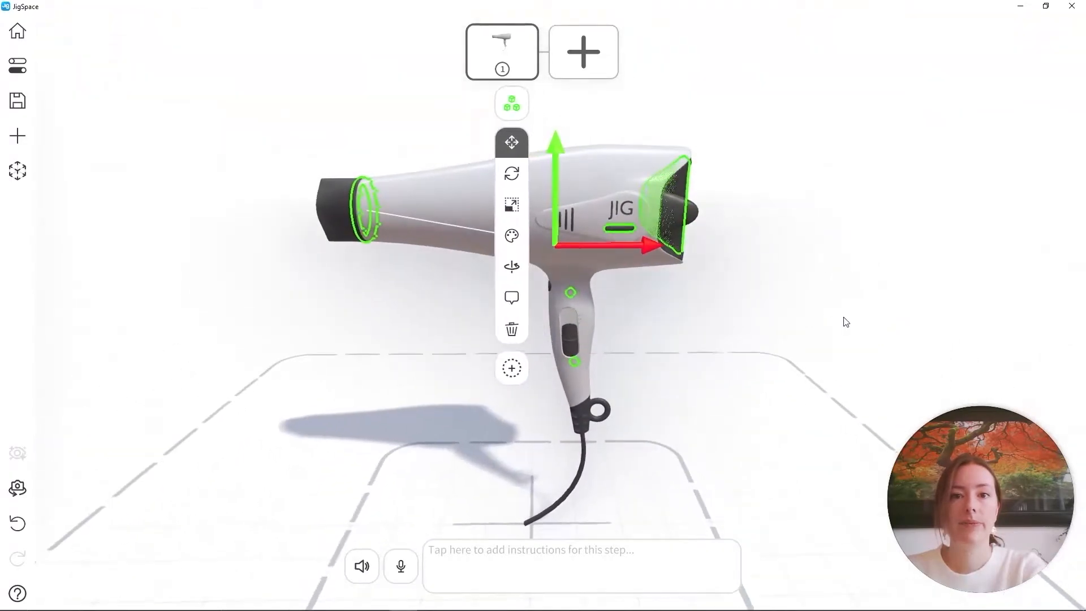
click(509, 236)
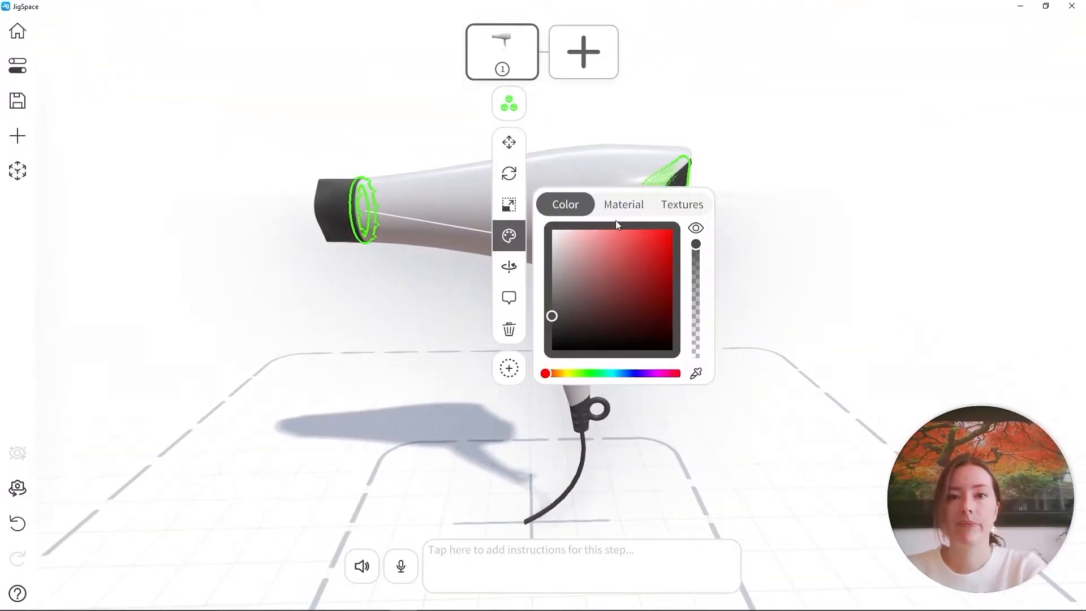
click(622, 205)
scroll(583, 237, up, 6)
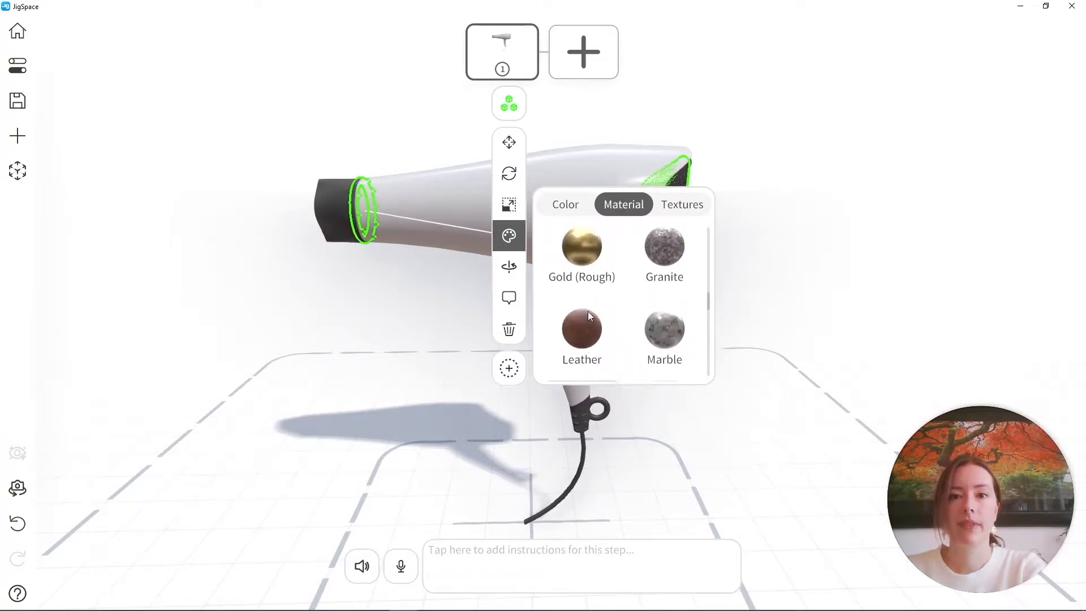
scroll(579, 266, up, 2)
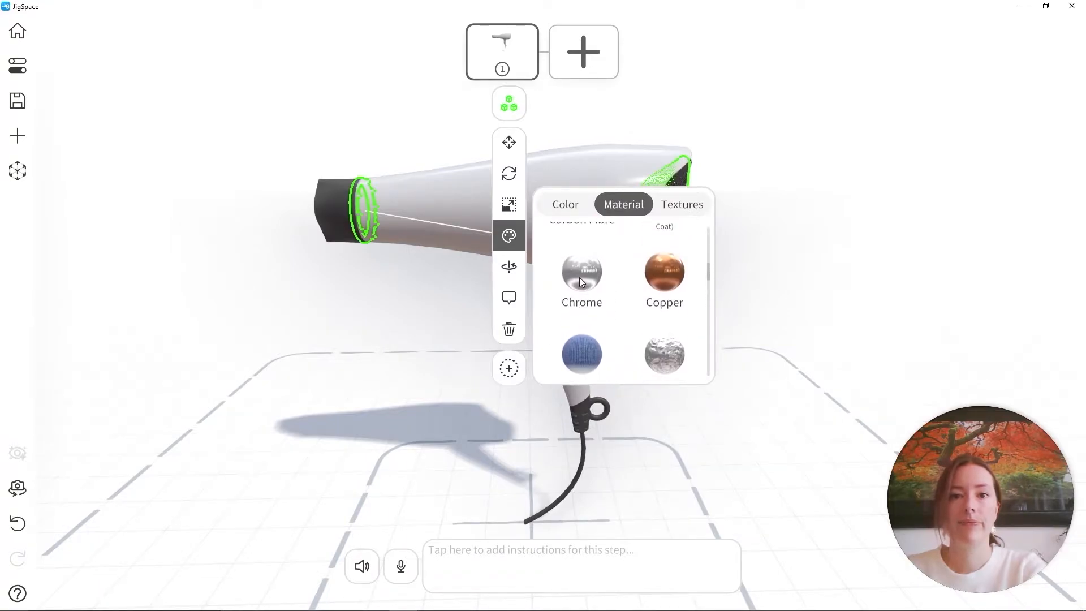
click(579, 277)
click(413, 307)
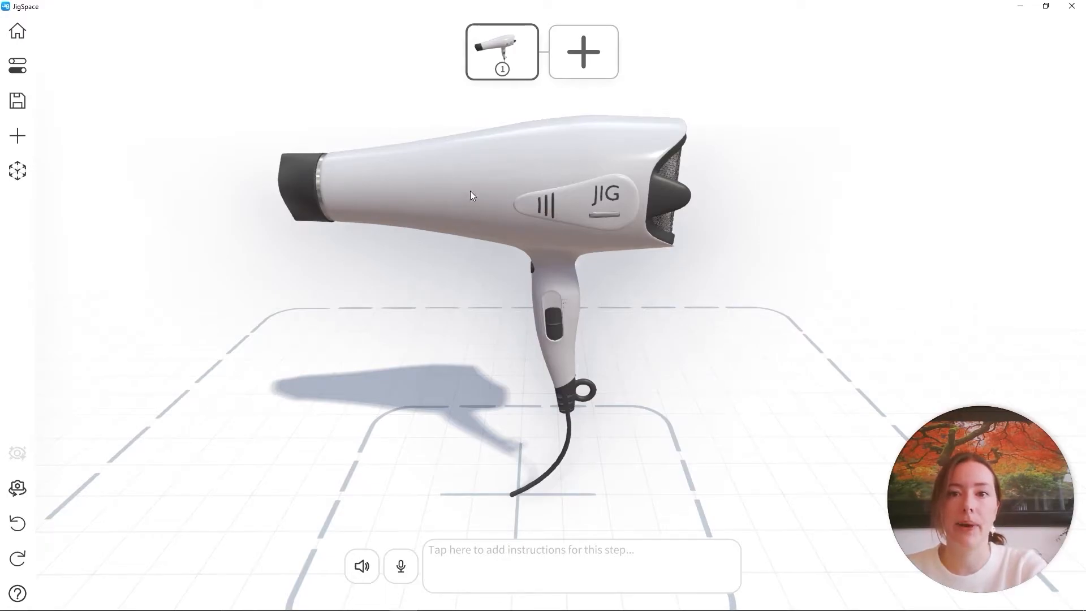
Step: Slide the shell half with the JIG logo away from the hair dryer and back by hand, and undo both moves
drag(419, 279, 605, 364)
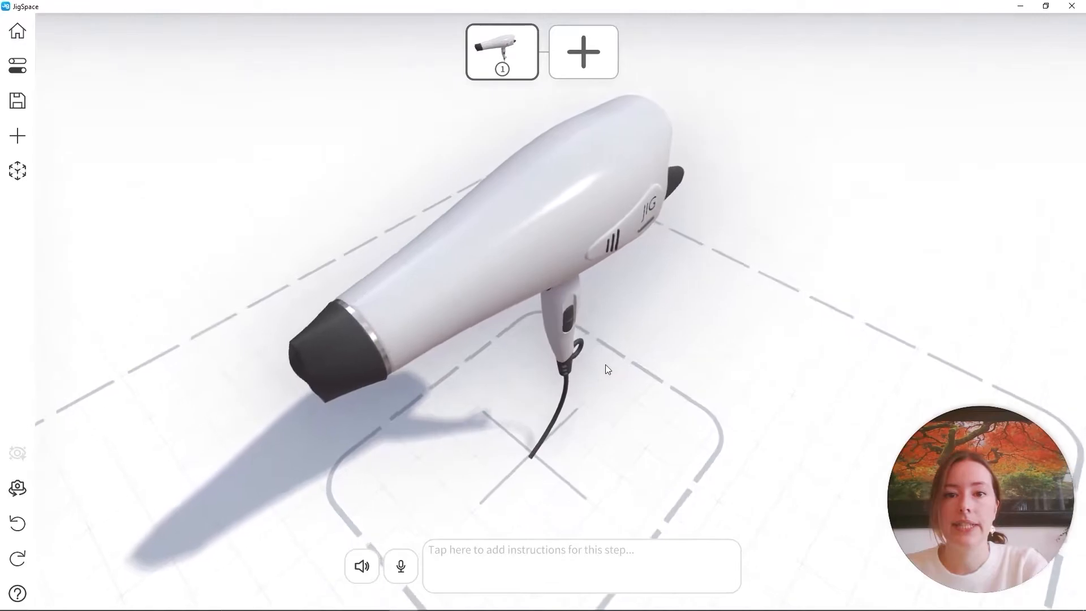
click(526, 246)
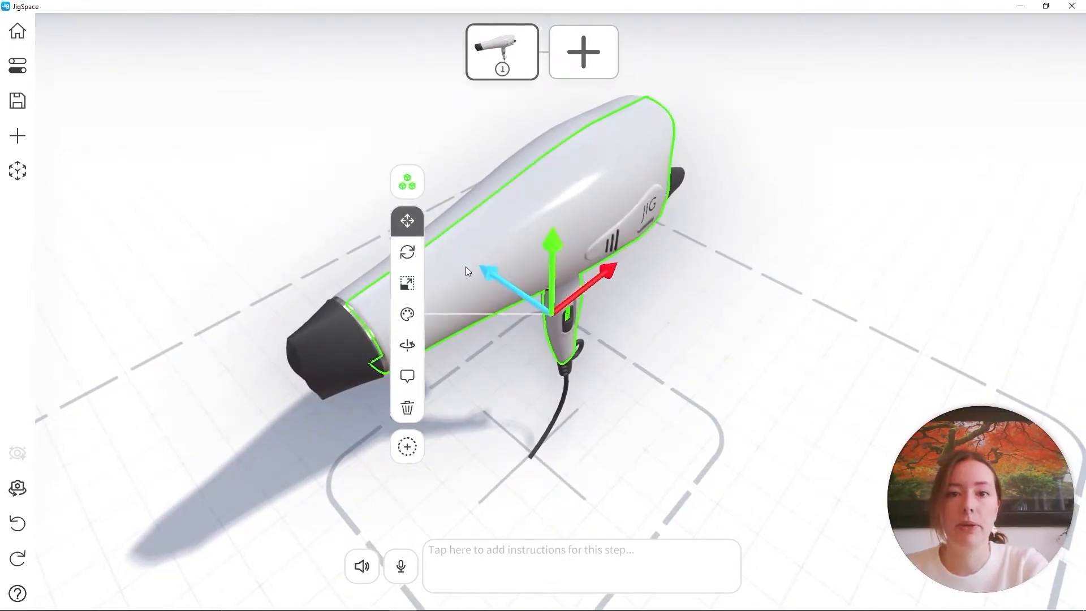
drag(487, 270, 702, 388)
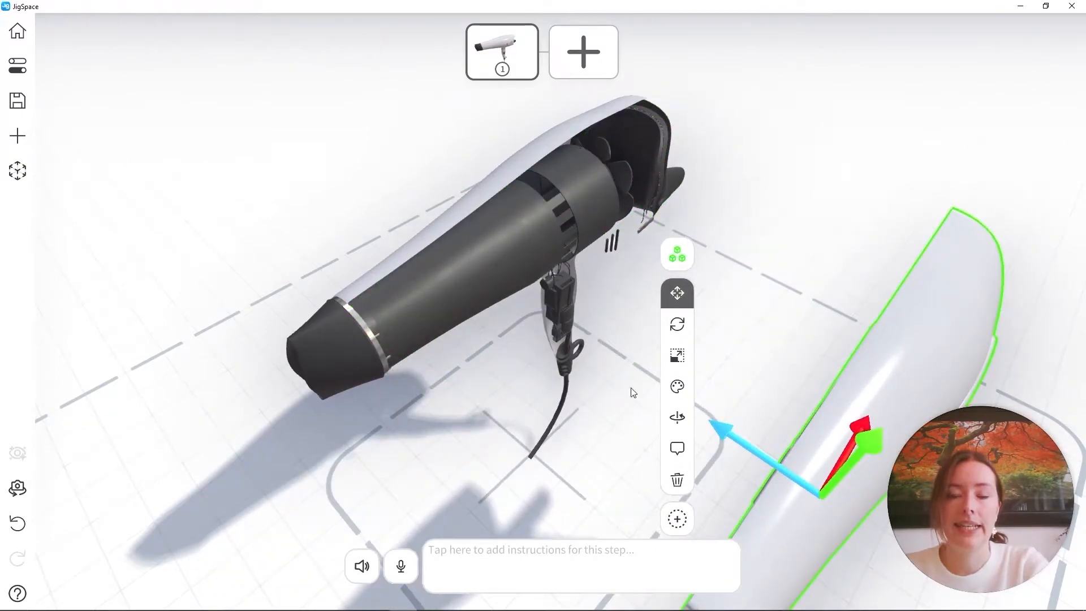
drag(727, 433, 468, 301)
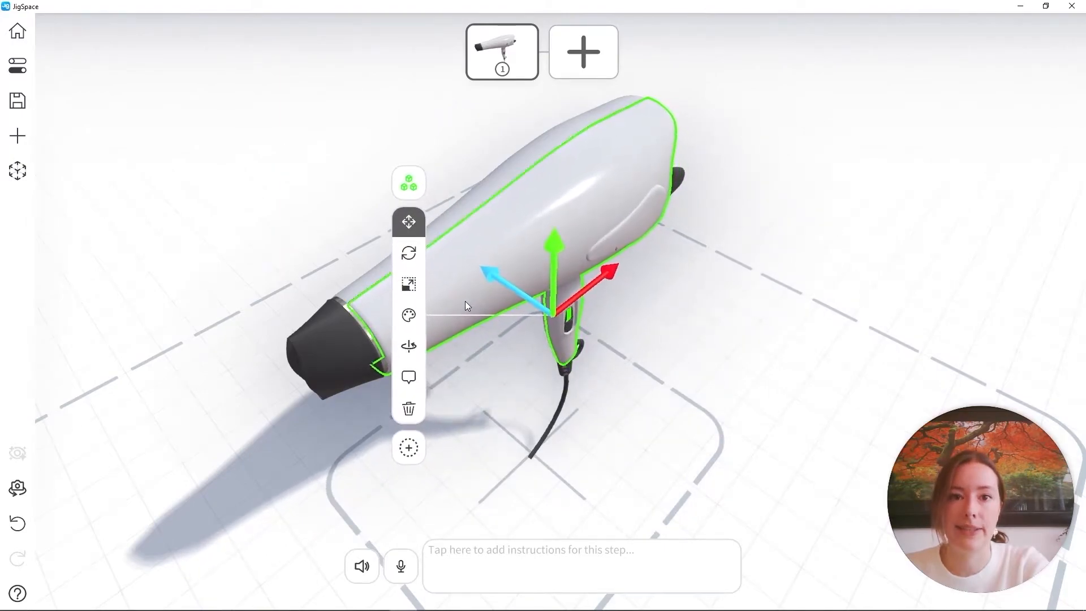
click(721, 311)
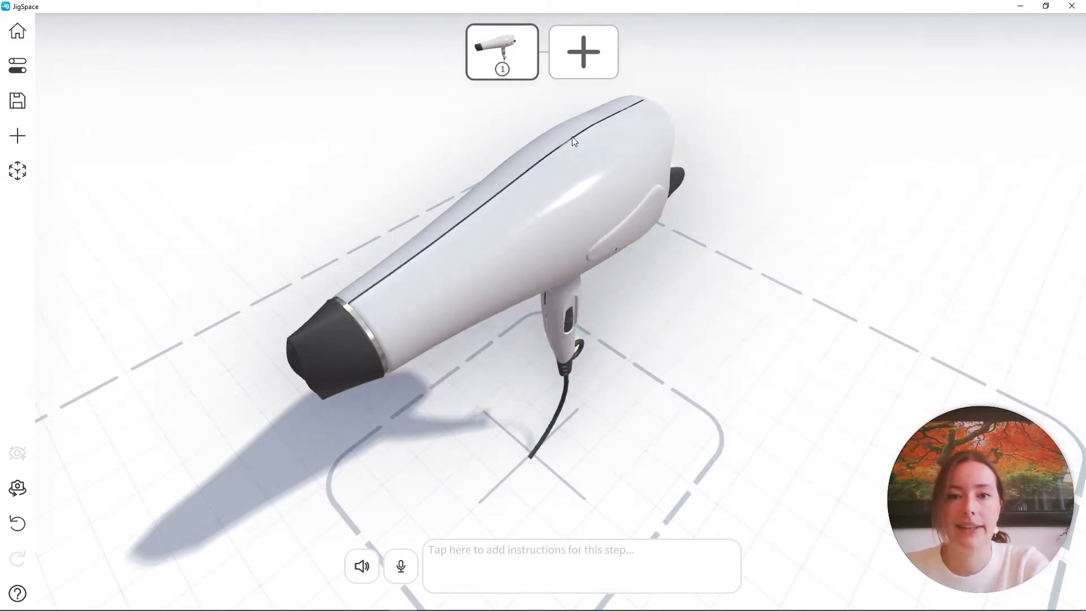
drag(453, 408, 466, 374)
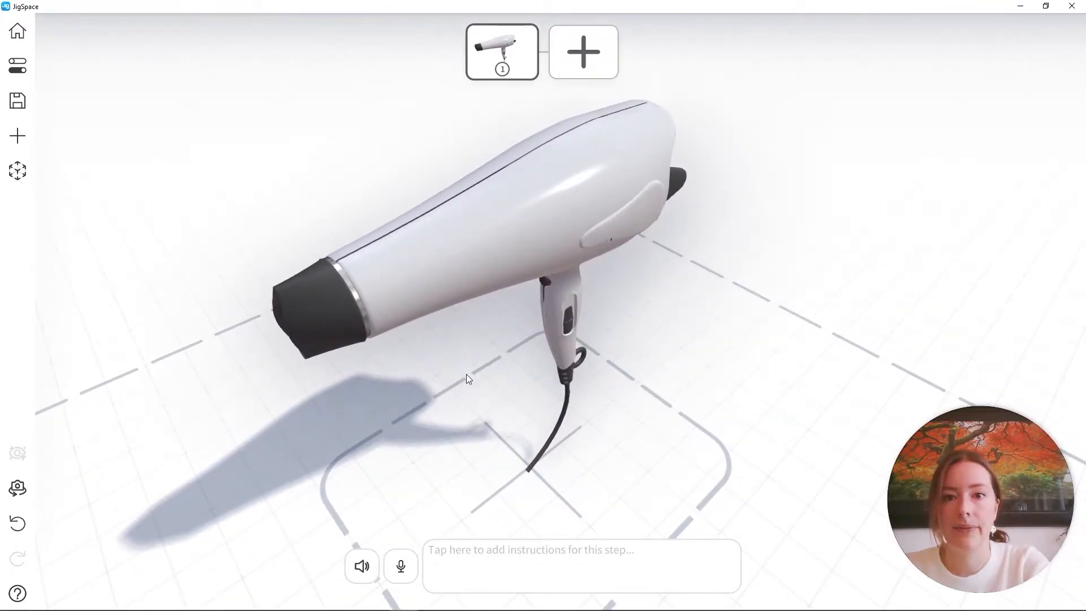
key(ctrl+z)
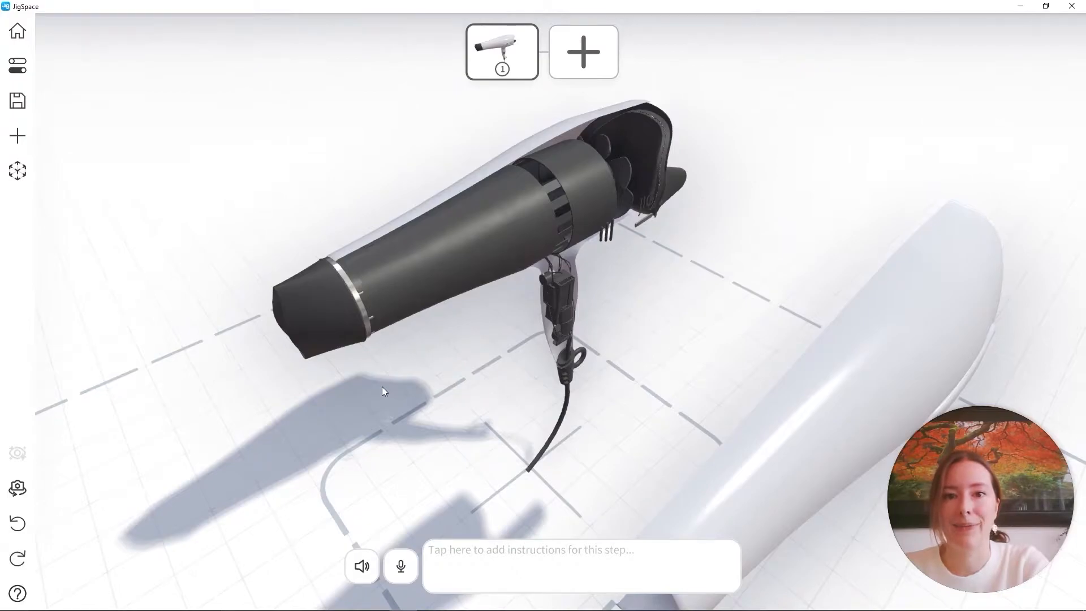
key(ctrl+y)
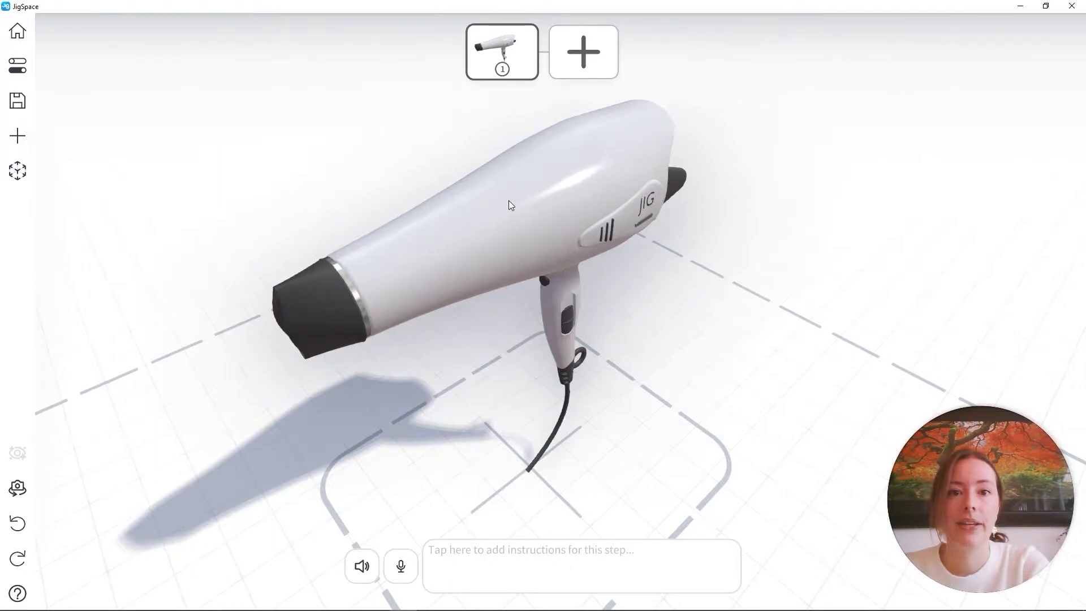
Step: Add a second step to the Jig and switch to step 1 and back to step 2
click(594, 57)
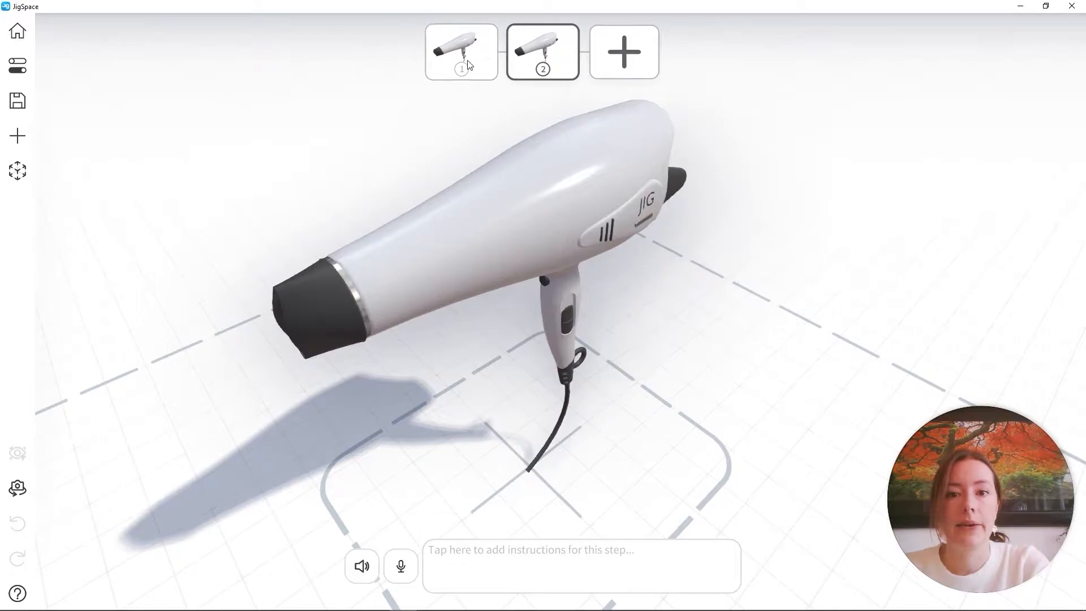
click(452, 52)
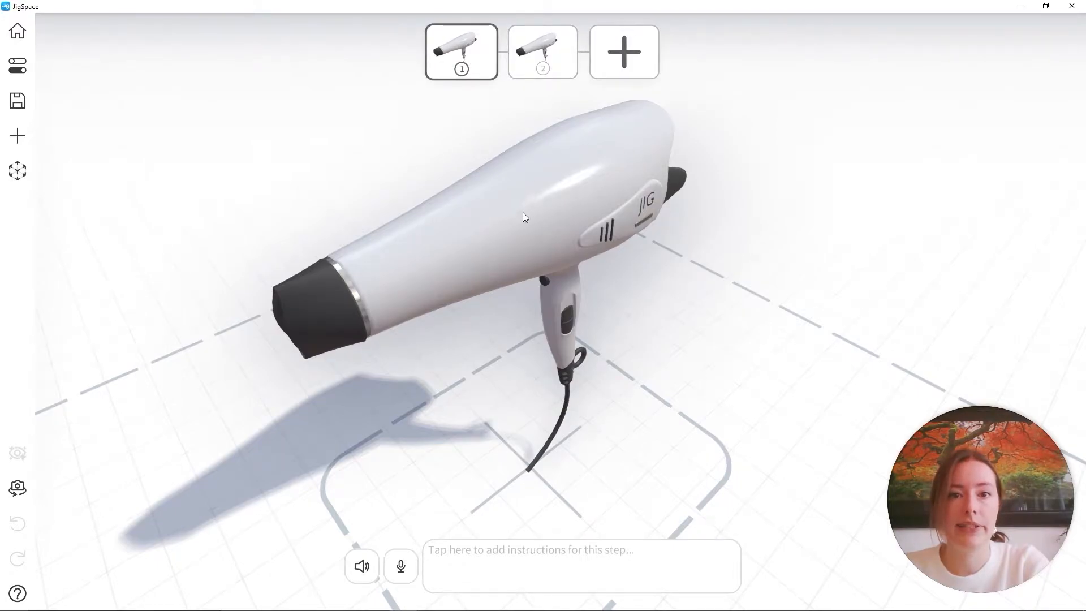
click(547, 79)
Step: In step 2, slide the shell half with the JIG logo away to expose the internal parts, and return to step 1
click(500, 257)
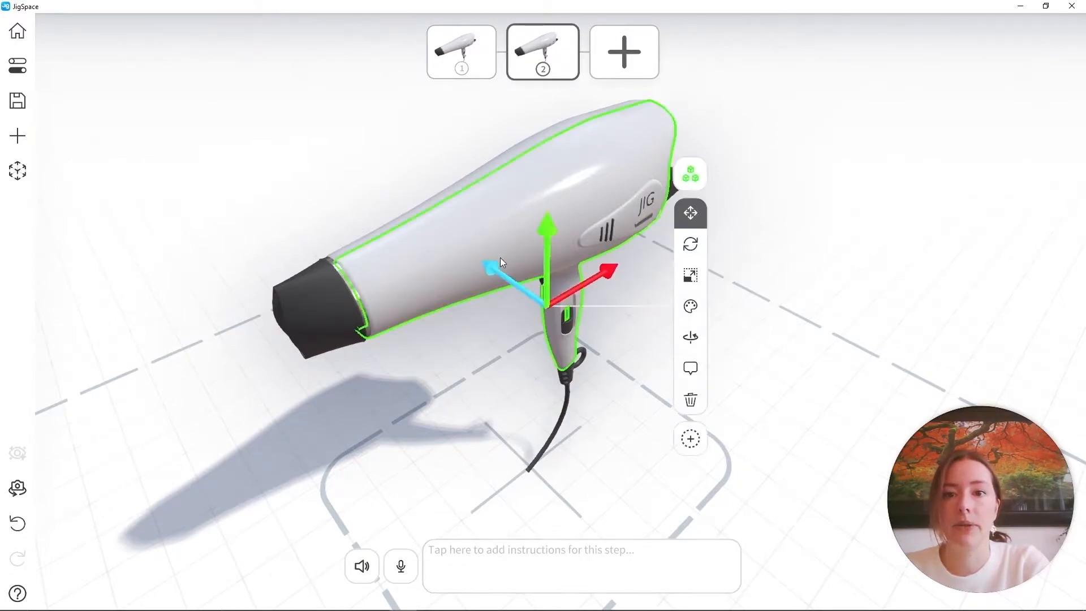
drag(500, 257, 652, 390)
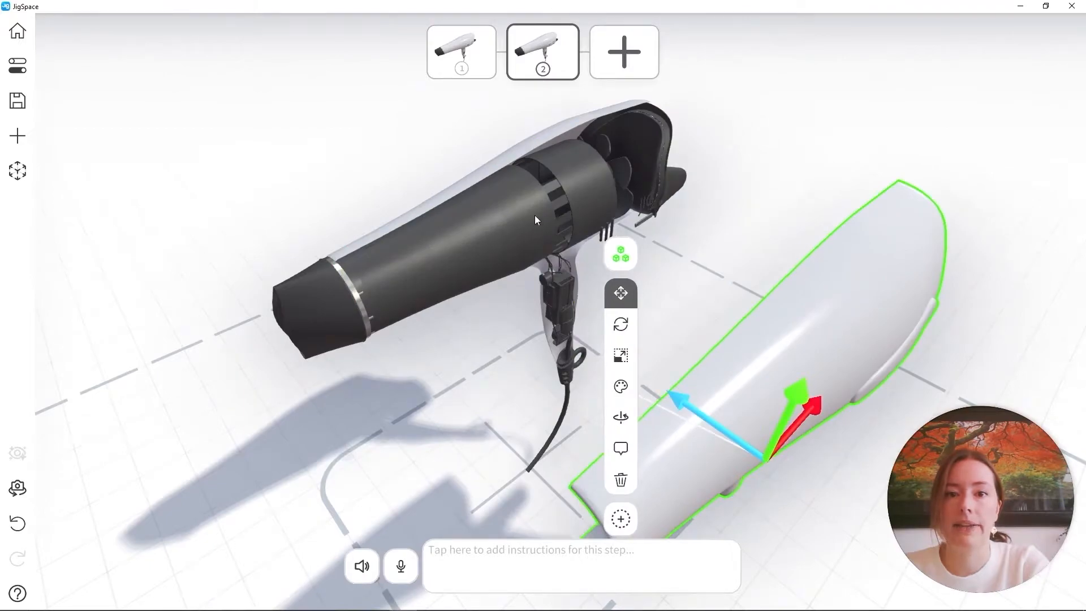
click(461, 51)
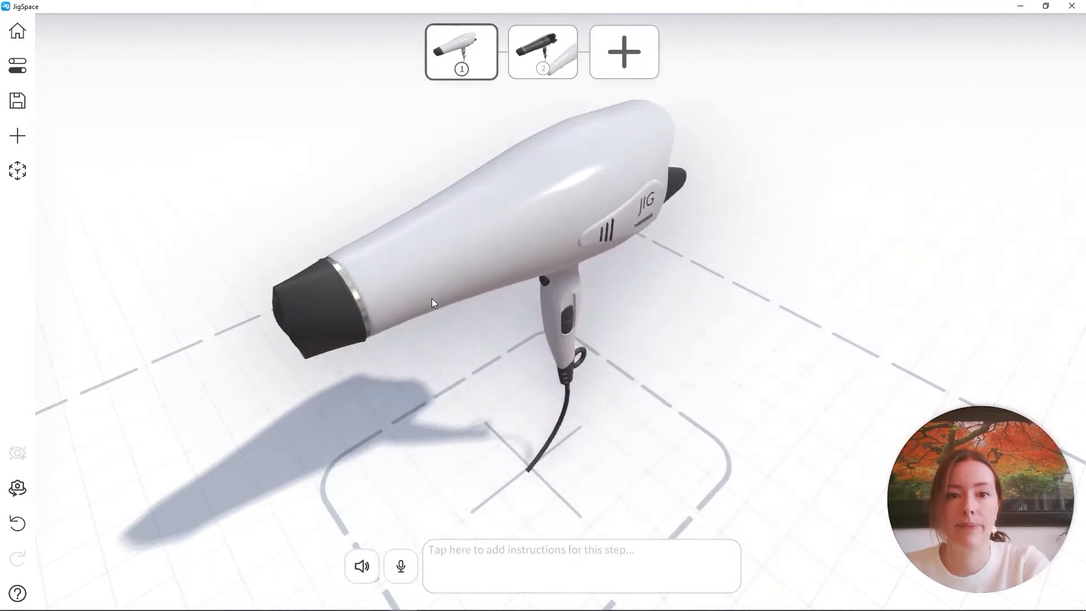
Step: Delete the existing second step of the Jig and add a fresh step 2 after step 1
click(563, 177)
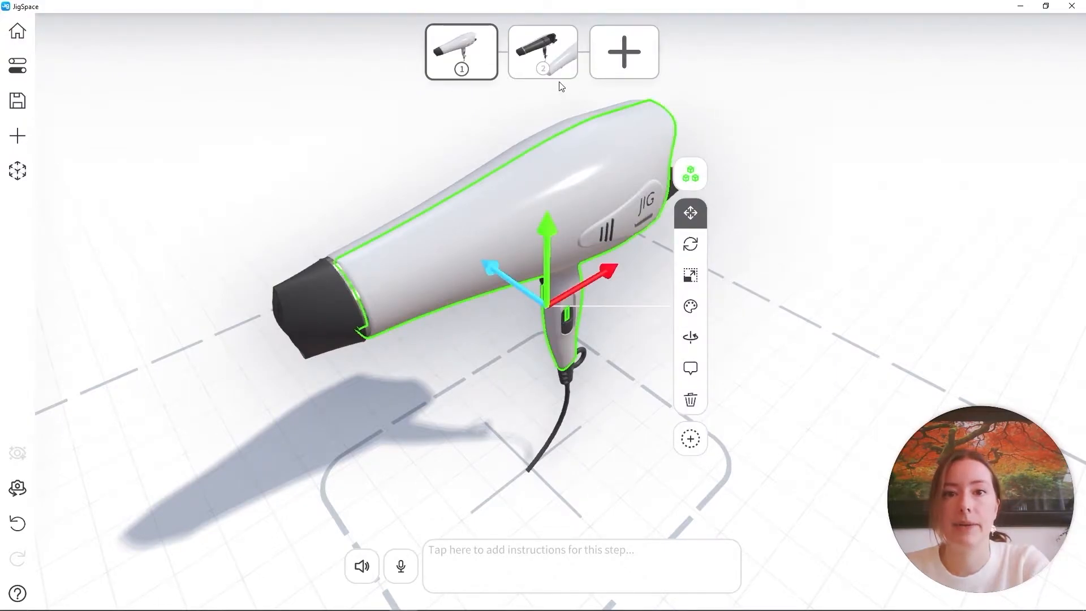
click(529, 100)
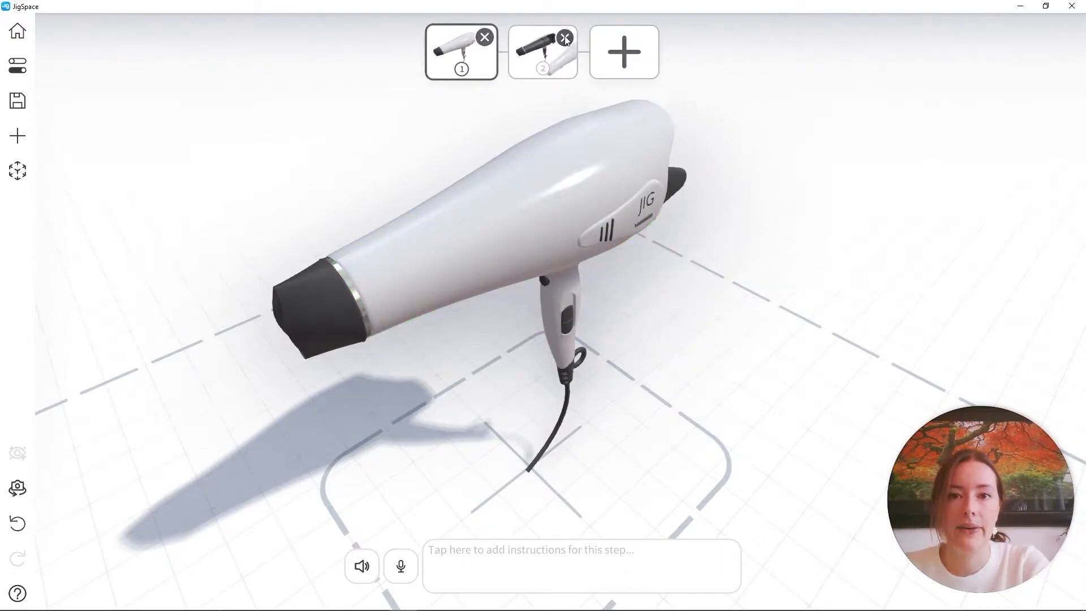
click(564, 35)
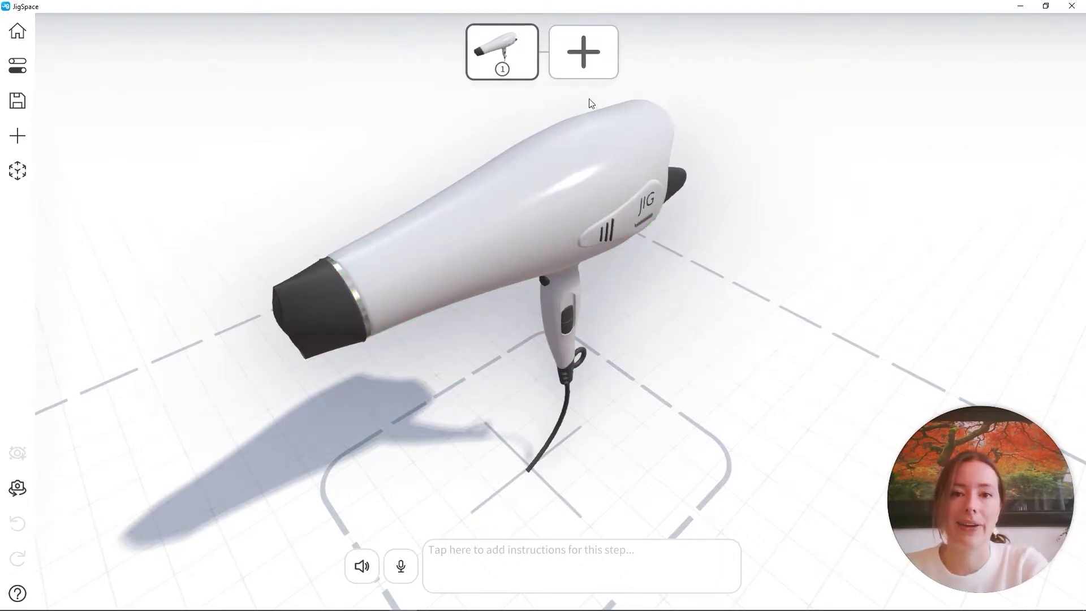
click(595, 51)
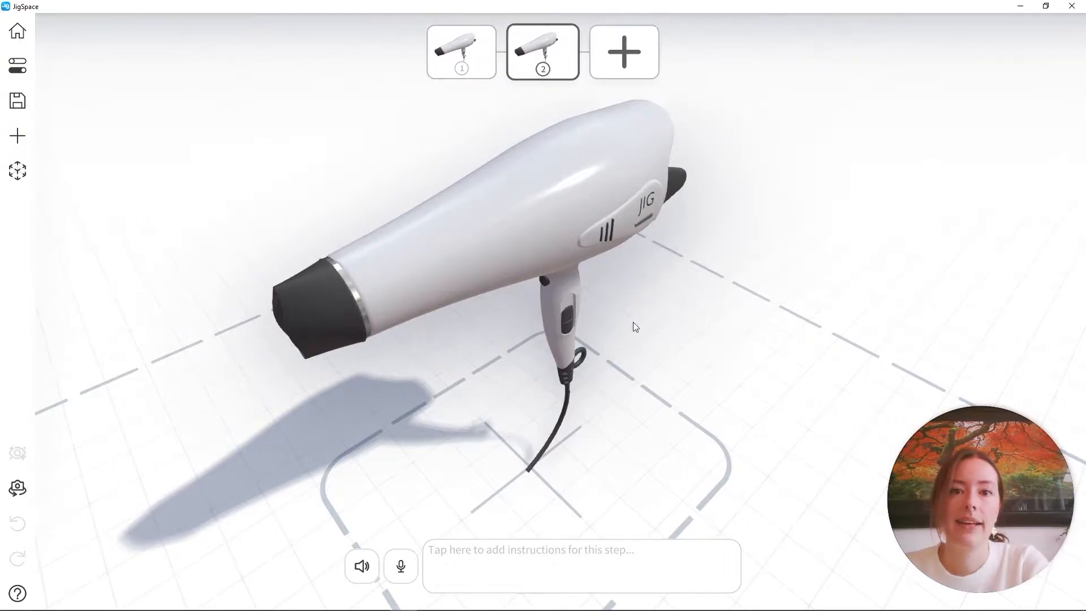
Step: Select the handle switch together with the side vent slots, and add and remove the strip below the JIG logo
drag(761, 315, 595, 294)
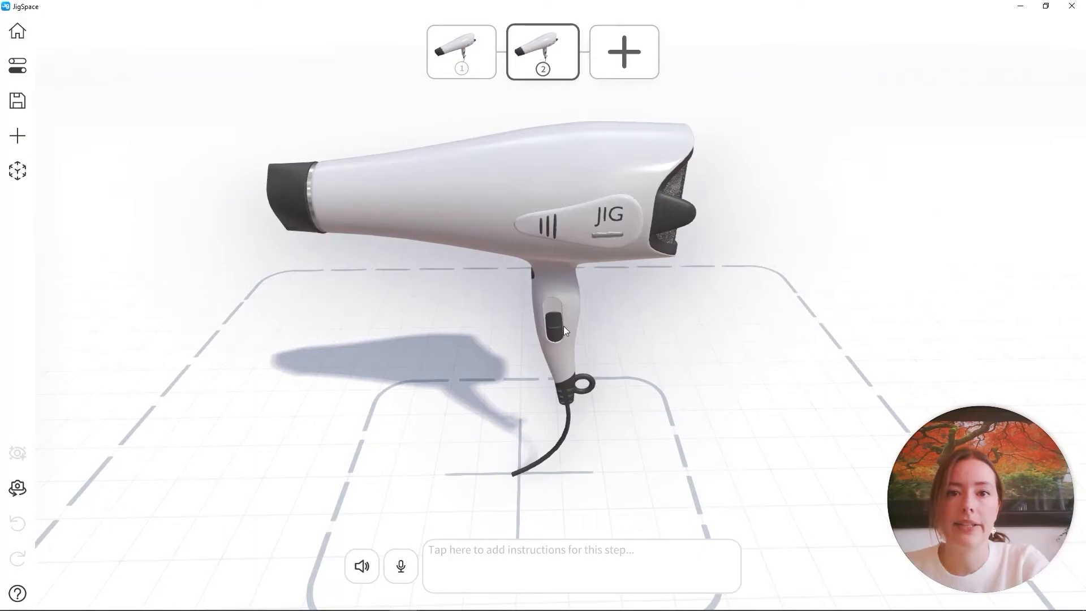
scroll(565, 328, up, 5)
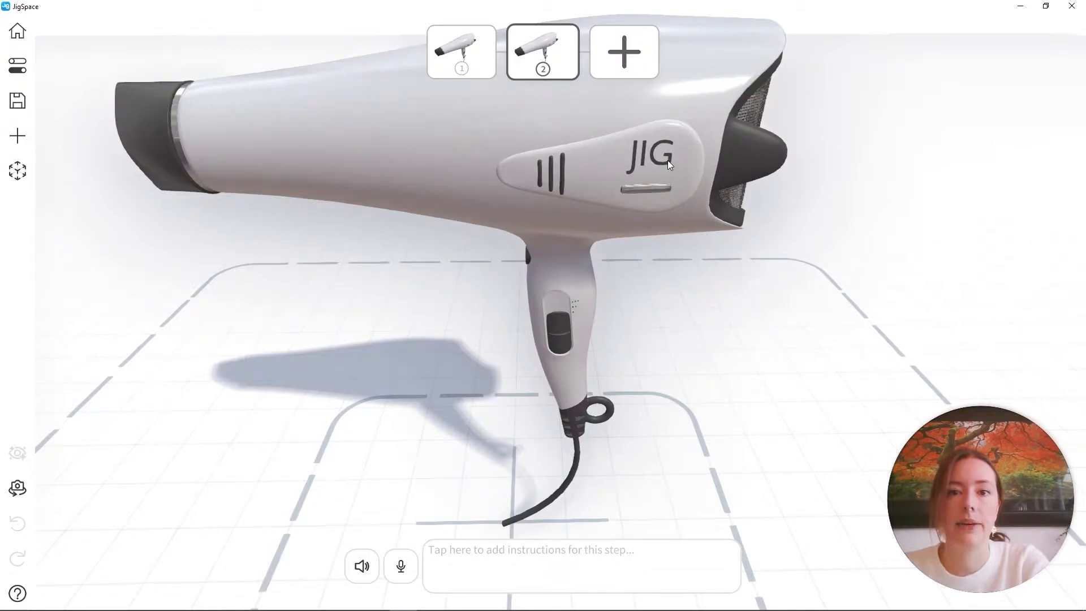
drag(626, 364, 578, 323)
click(554, 321)
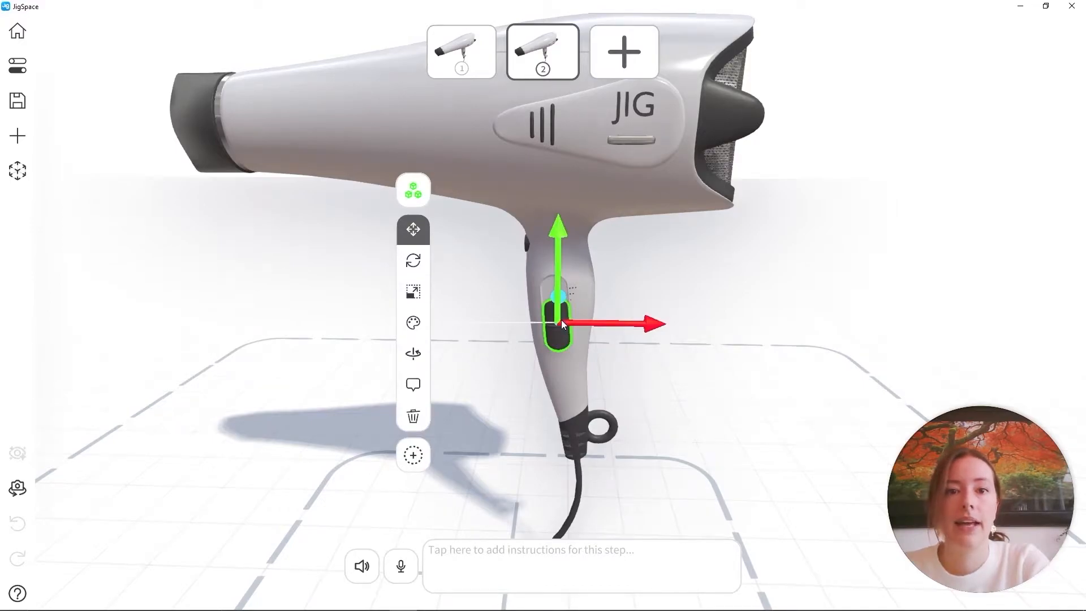
shift+click(551, 125)
shift+click(638, 138)
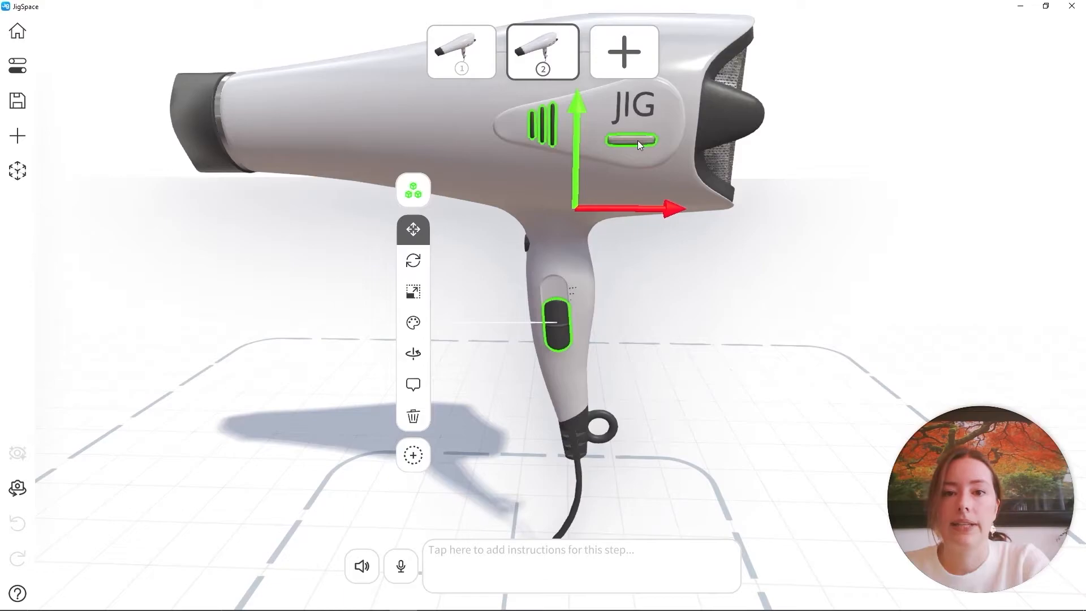
shift+click(637, 140)
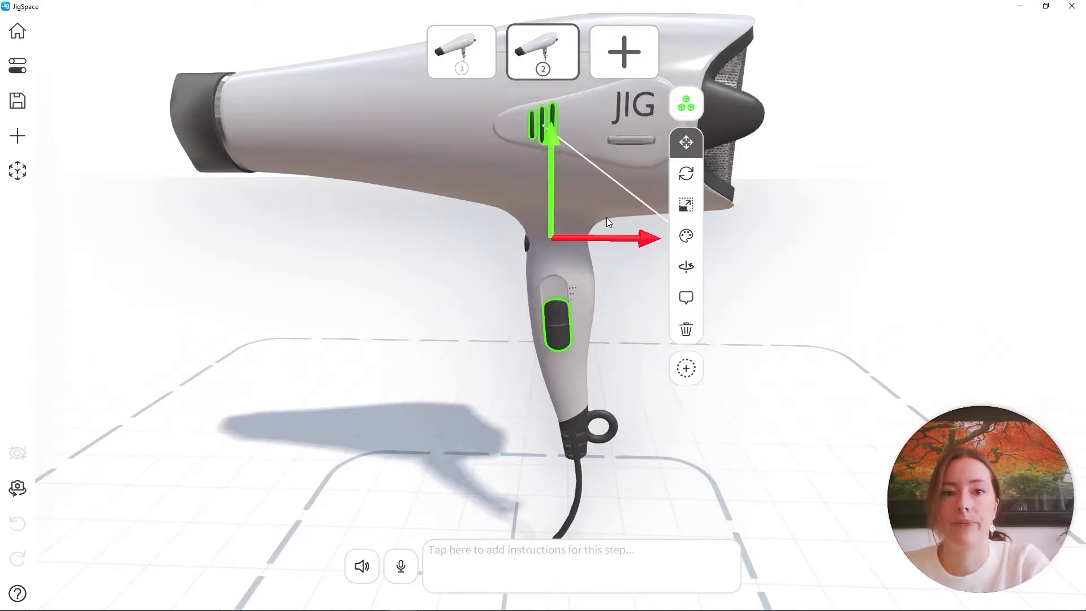
Step: Use multiple-object selection to add the JIG logo, the strip below it and the shell half, and confirm the selection
click(686, 368)
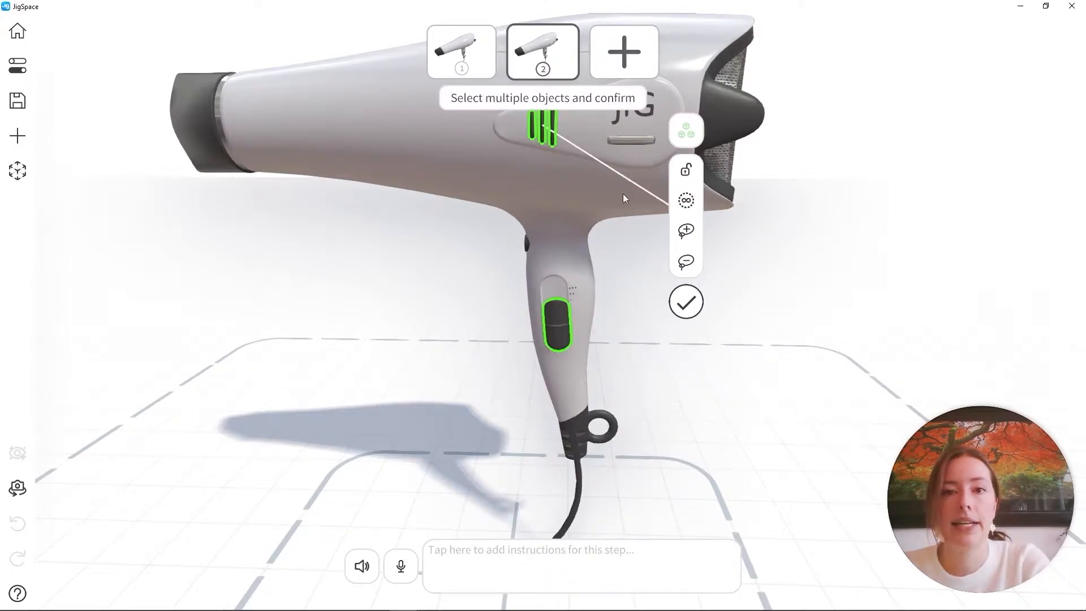
click(632, 140)
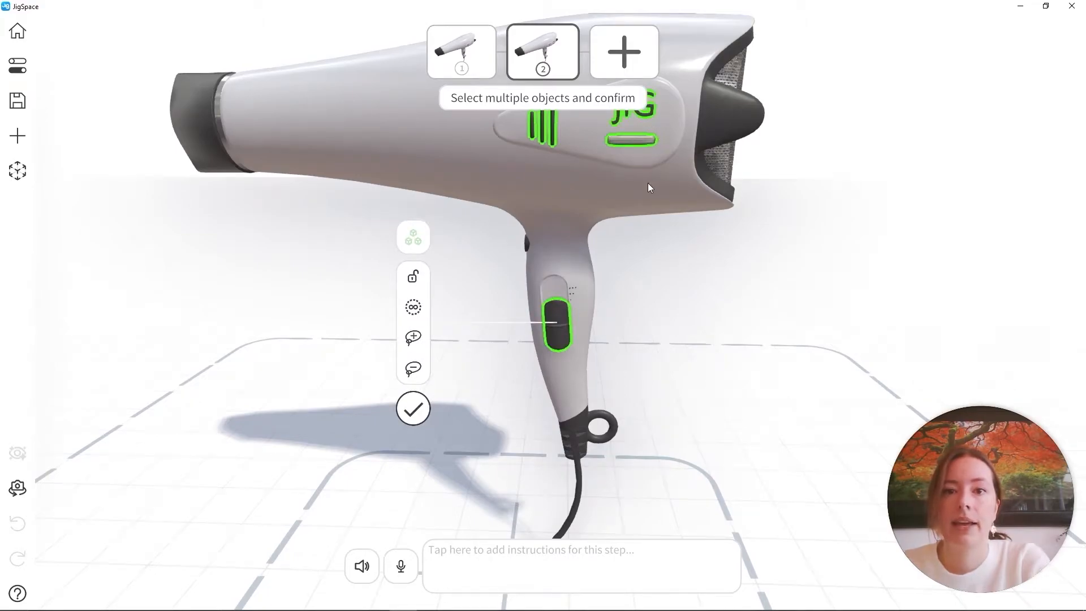
click(633, 140)
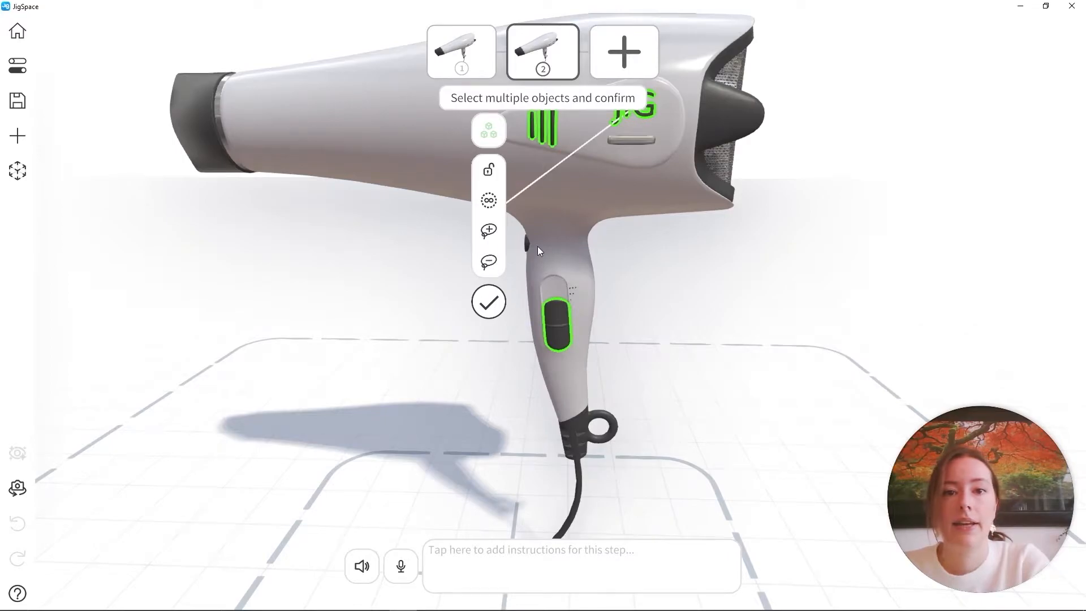
click(640, 139)
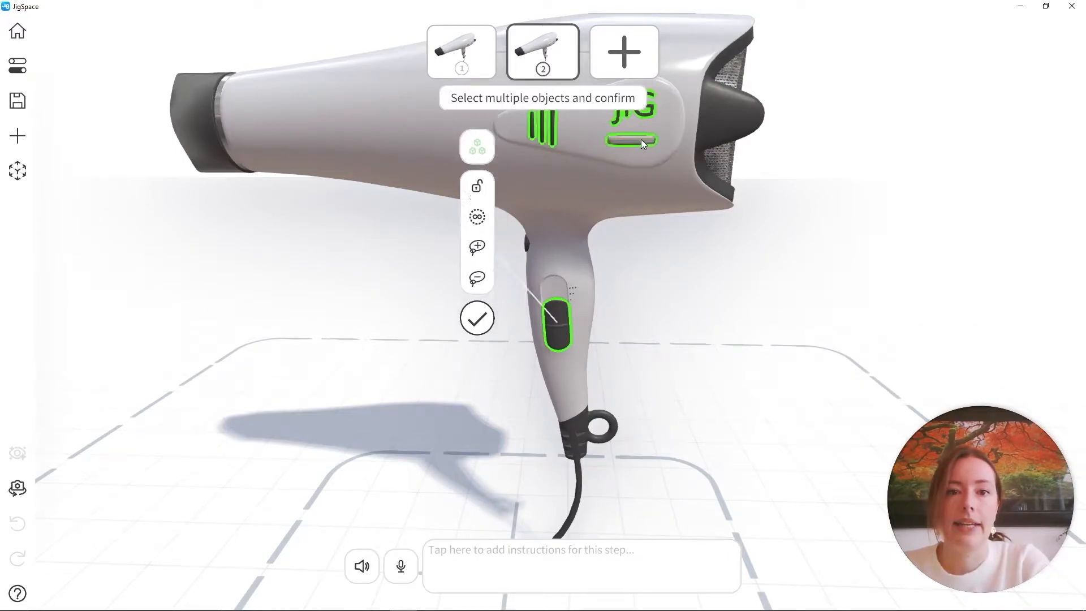
click(561, 184)
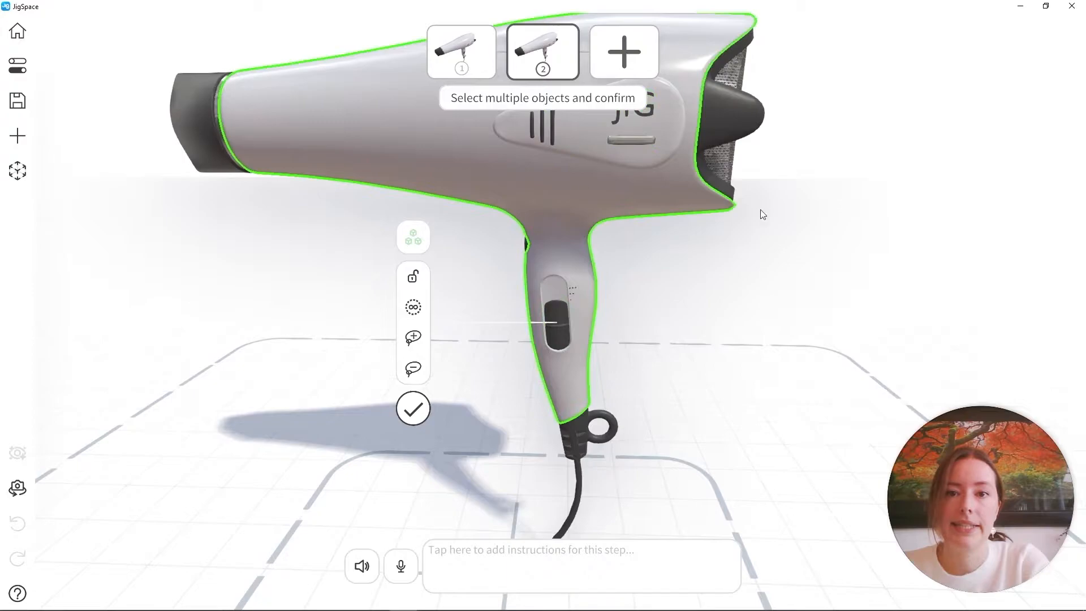
click(416, 416)
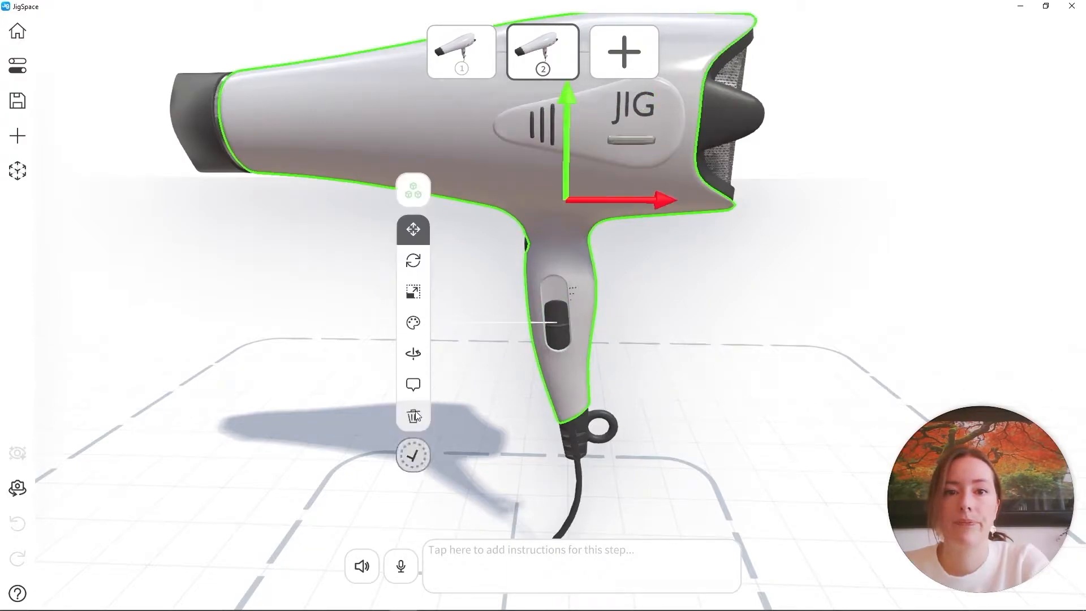
Step: Slide the selected shell half with its logo, vents and switch away from the hair dryer and deselect it
scroll(544, 362, down, 3)
drag(580, 282, 728, 397)
drag(523, 233, 683, 310)
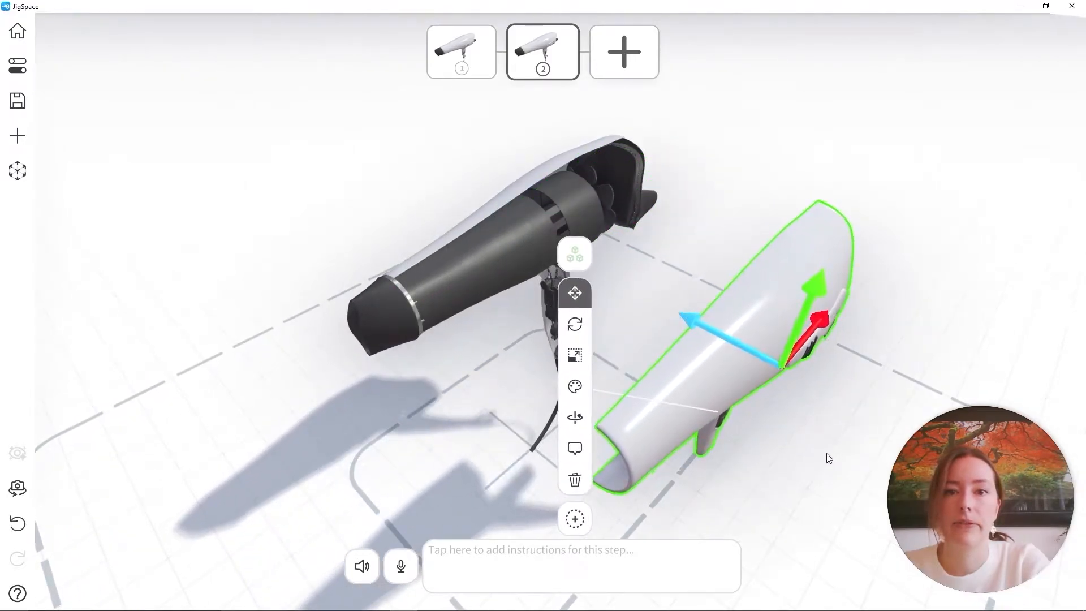
drag(825, 454, 764, 401)
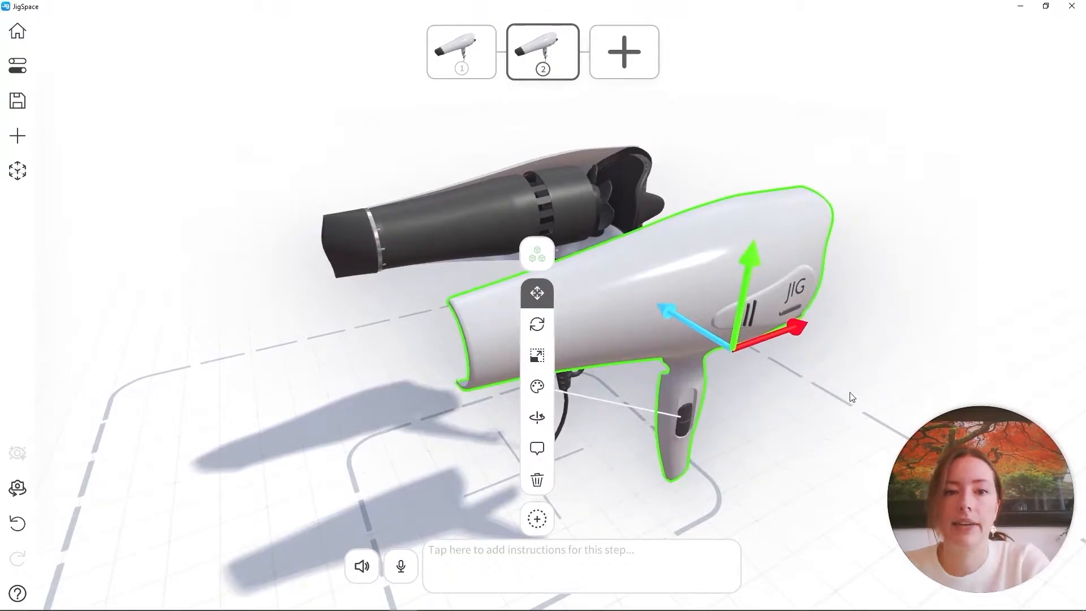
click(796, 425)
Step: Slide the dark inner barrel out sideways into the removed shell half to expose the heating element
drag(618, 372, 765, 409)
click(541, 272)
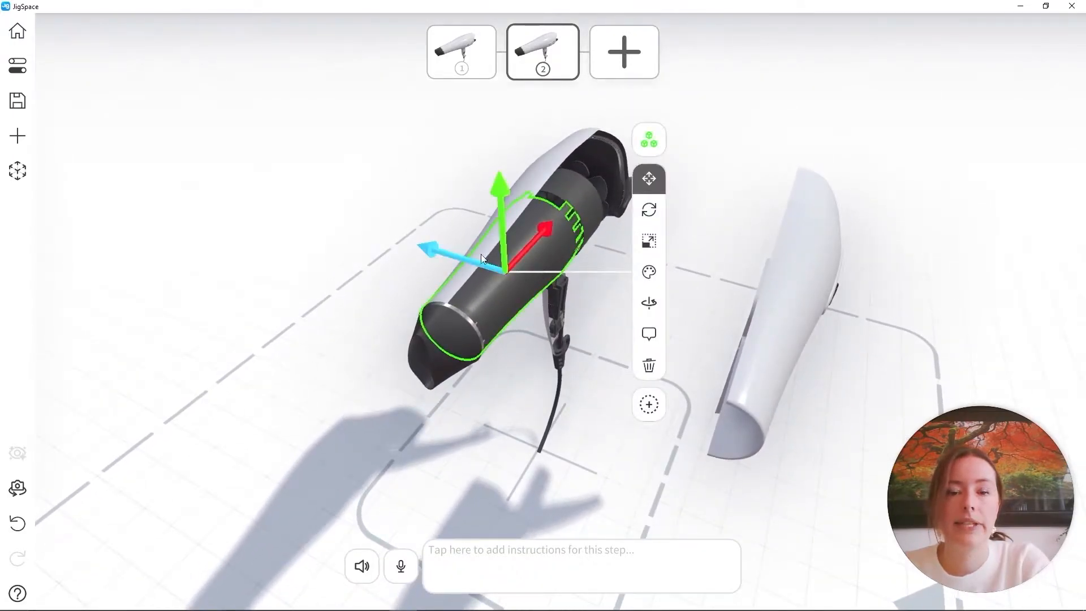
drag(425, 246, 636, 307)
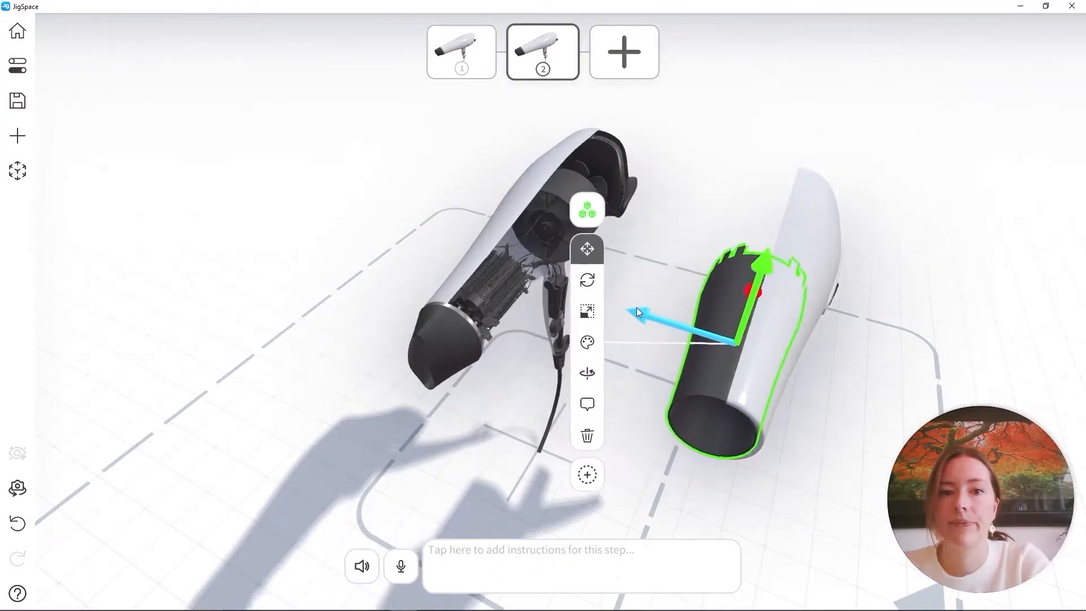
click(673, 219)
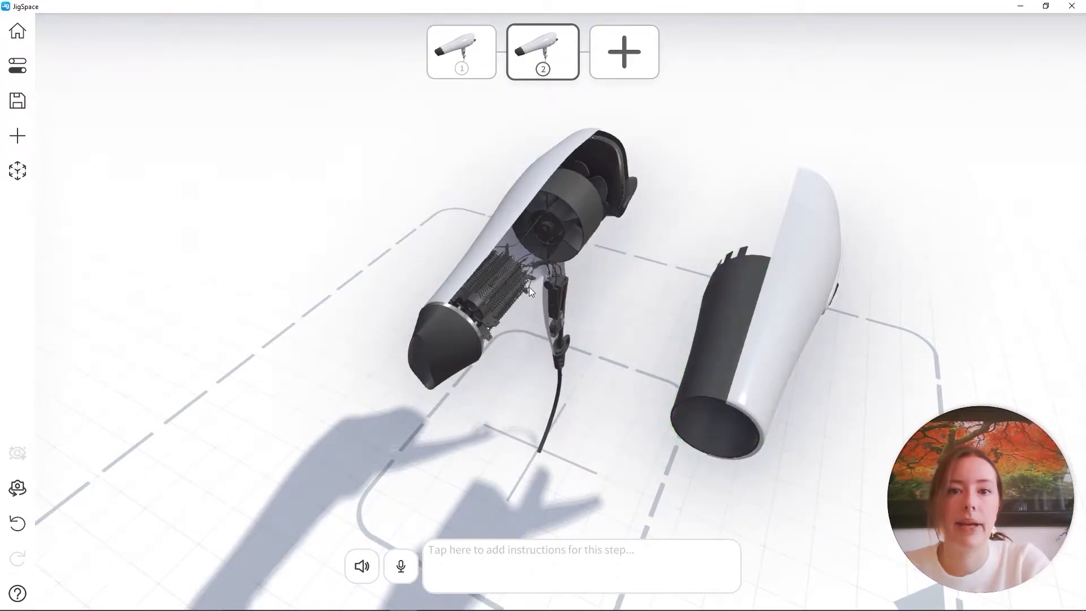
Step: Apply the Copper material to the wires running from the heating element to the motor terminals
drag(529, 287, 344, 318)
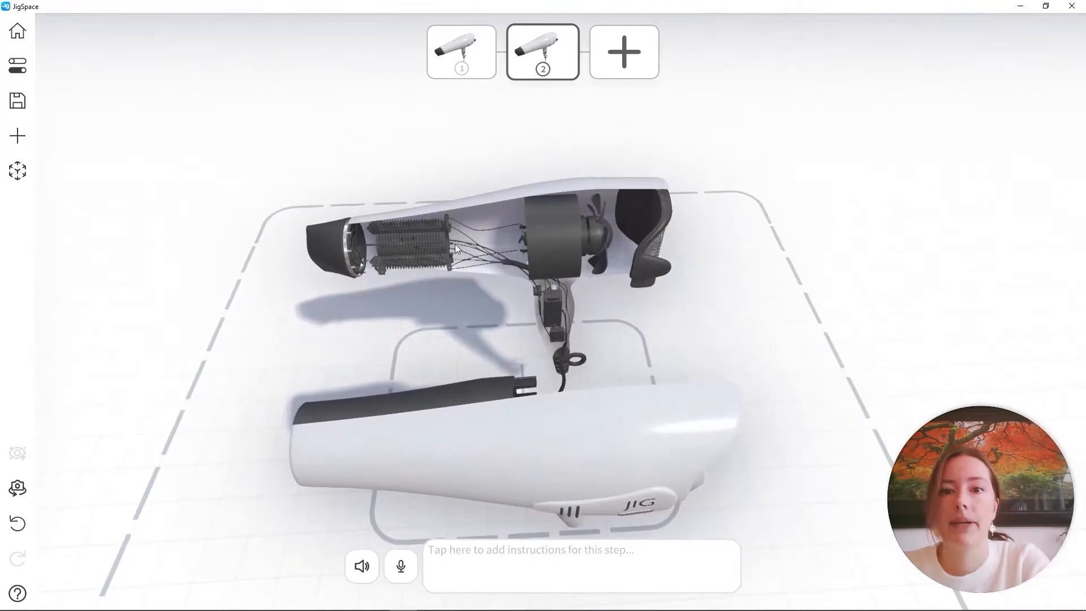
scroll(518, 217, up, 5)
right_drag(511, 195, 529, 256)
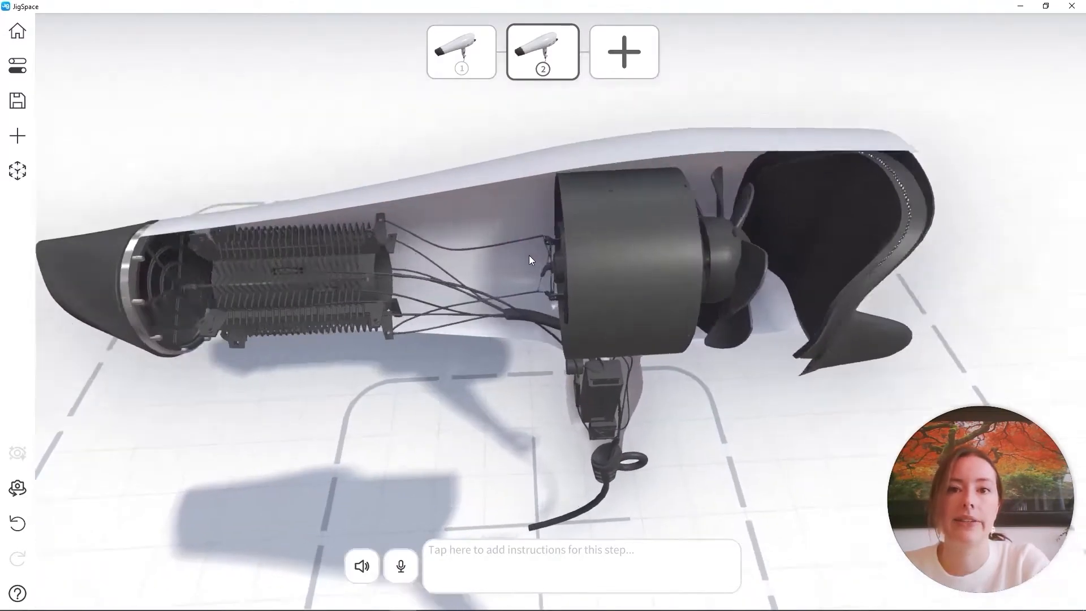
scroll(497, 260, up, 5)
click(517, 157)
drag(517, 157, 610, 298)
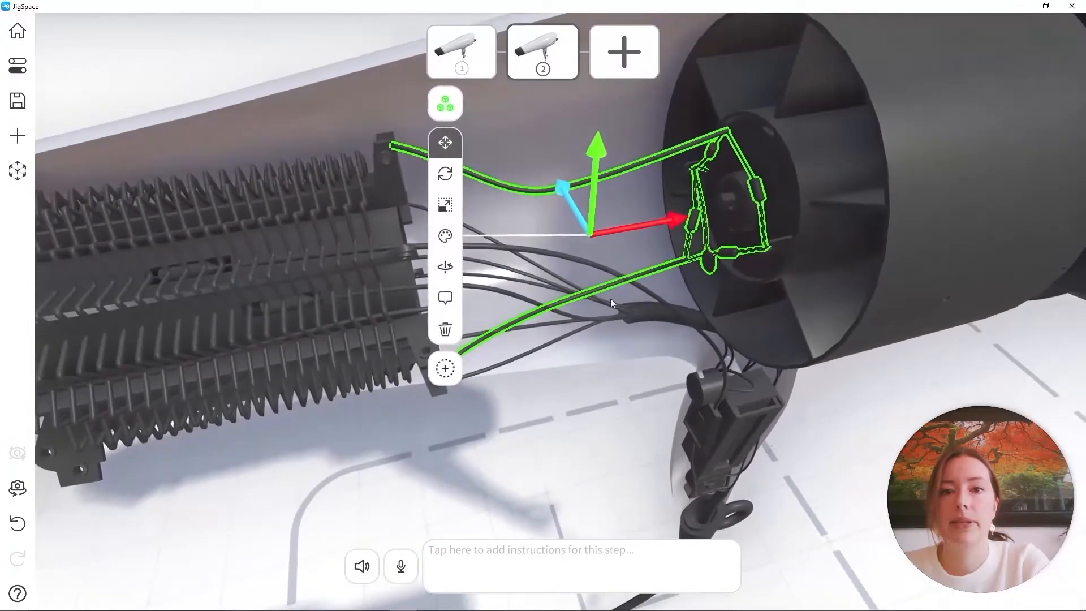
click(450, 235)
click(348, 215)
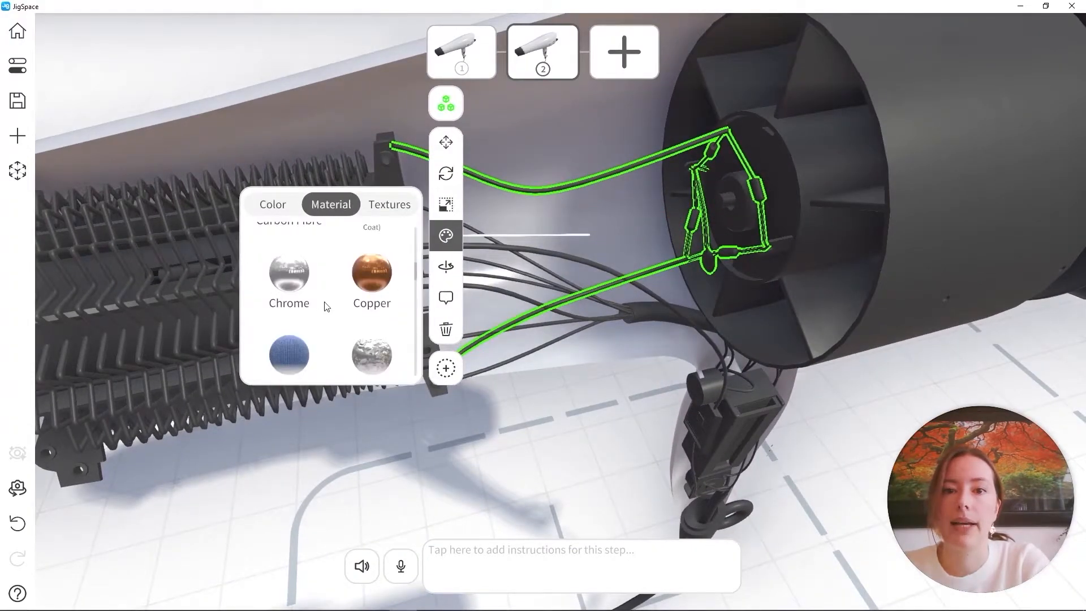
click(372, 273)
click(582, 399)
drag(581, 400, 602, 253)
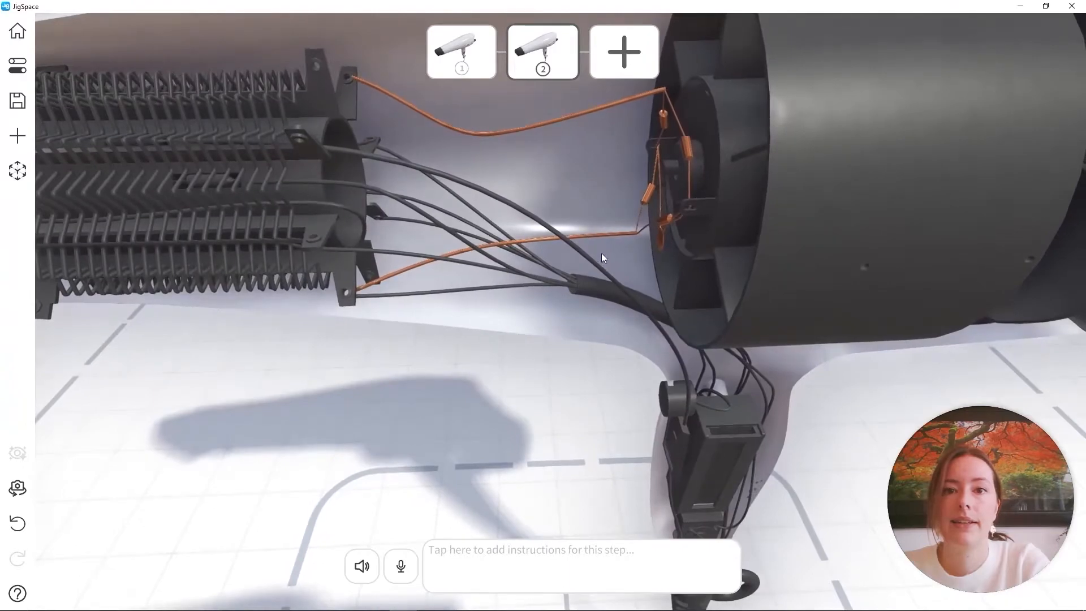
Step: Color the first group of cables between the heating element and the handle red
click(578, 249)
click(651, 334)
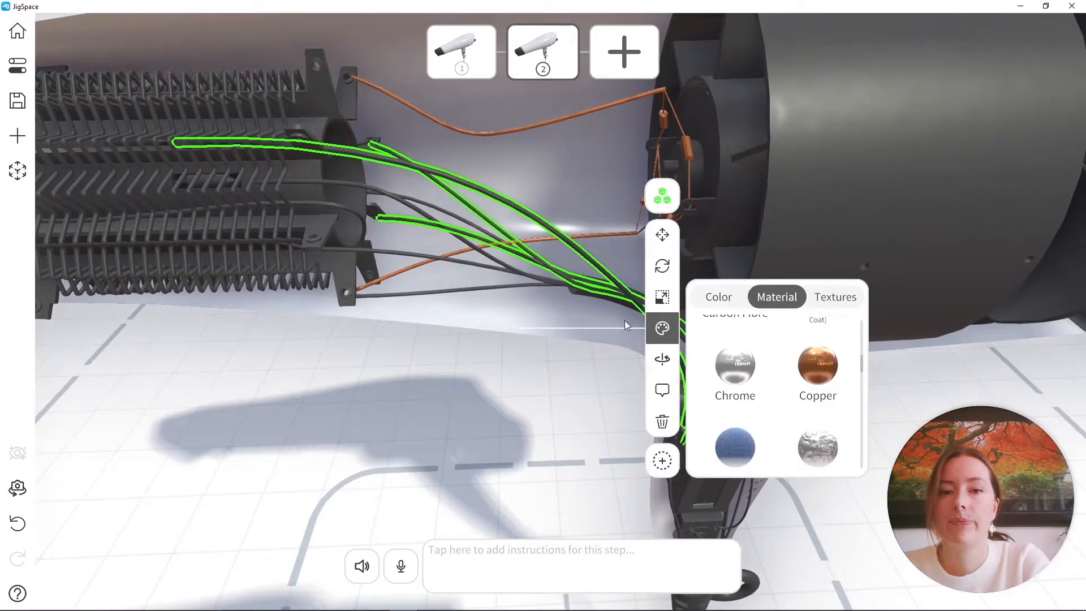
click(718, 298)
drag(793, 365, 839, 351)
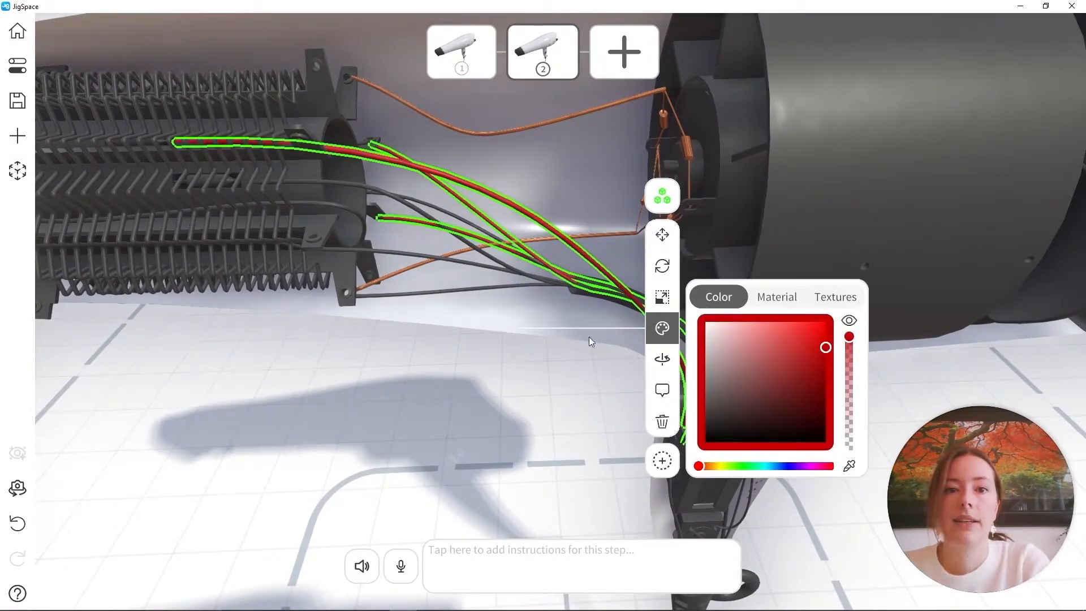
Step: Color the remaining group of cables between the heating element and the handle blue
click(498, 266)
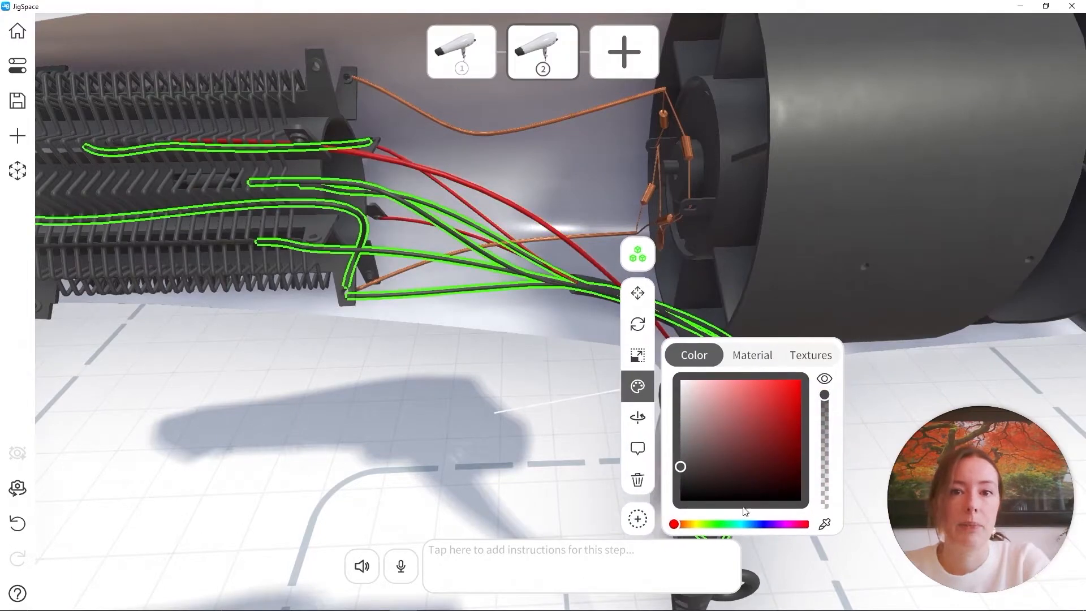
click(755, 525)
drag(758, 444, 817, 414)
click(470, 412)
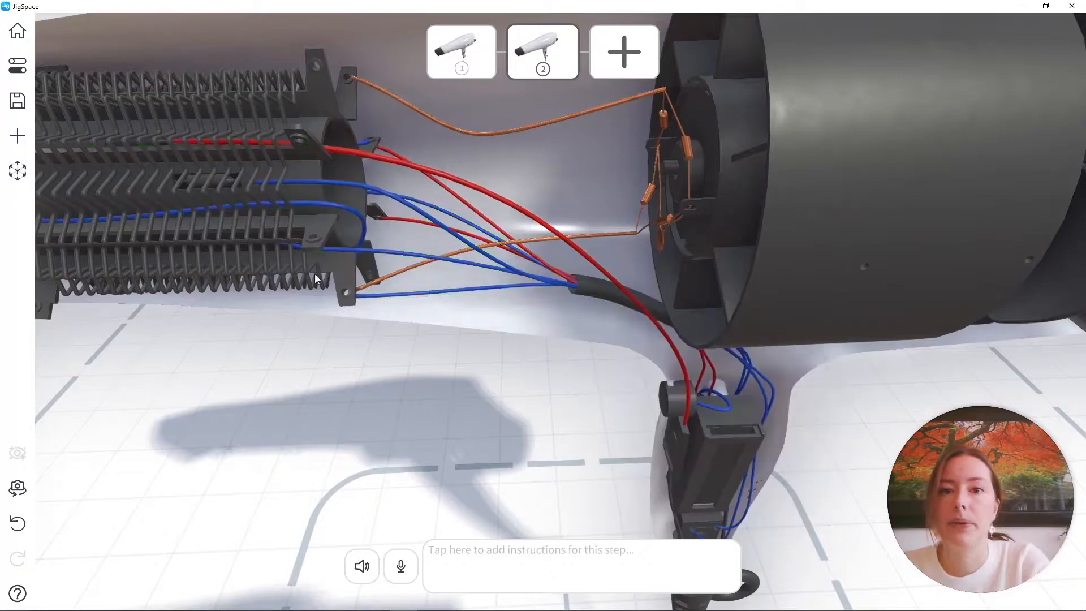
Step: Apply the Chrome material to the heating element's frame and mounting plates
middle_drag(315, 273, 636, 345)
click(612, 352)
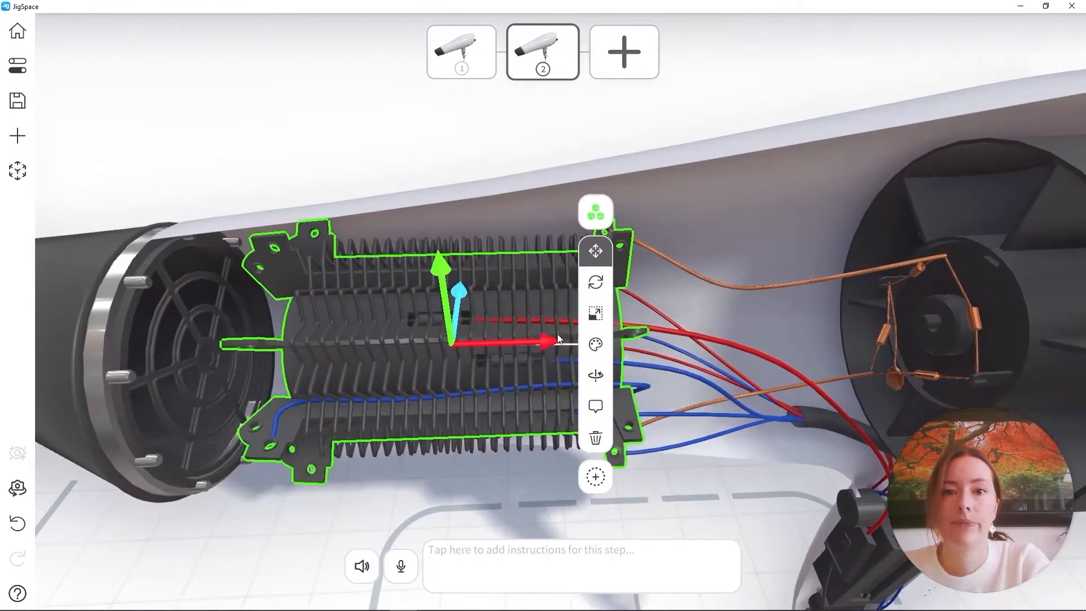
click(596, 344)
click(710, 313)
click(664, 392)
click(476, 492)
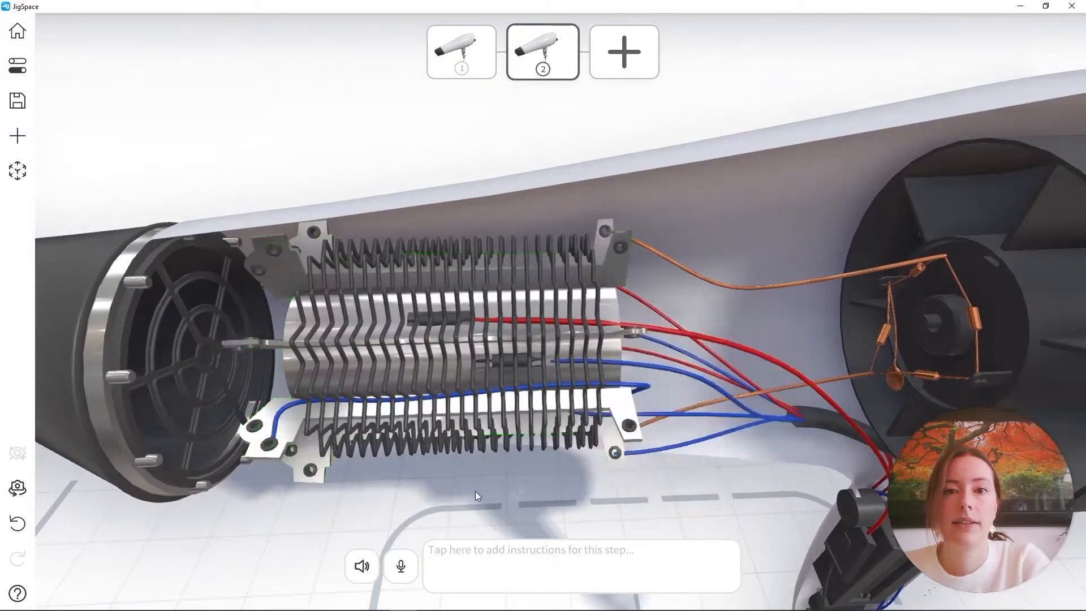
Step: Apply the Chrome material to the coiled wires around the heating element and tint them a light orange-beige
drag(476, 492, 570, 440)
scroll(569, 440, up, 5)
click(466, 276)
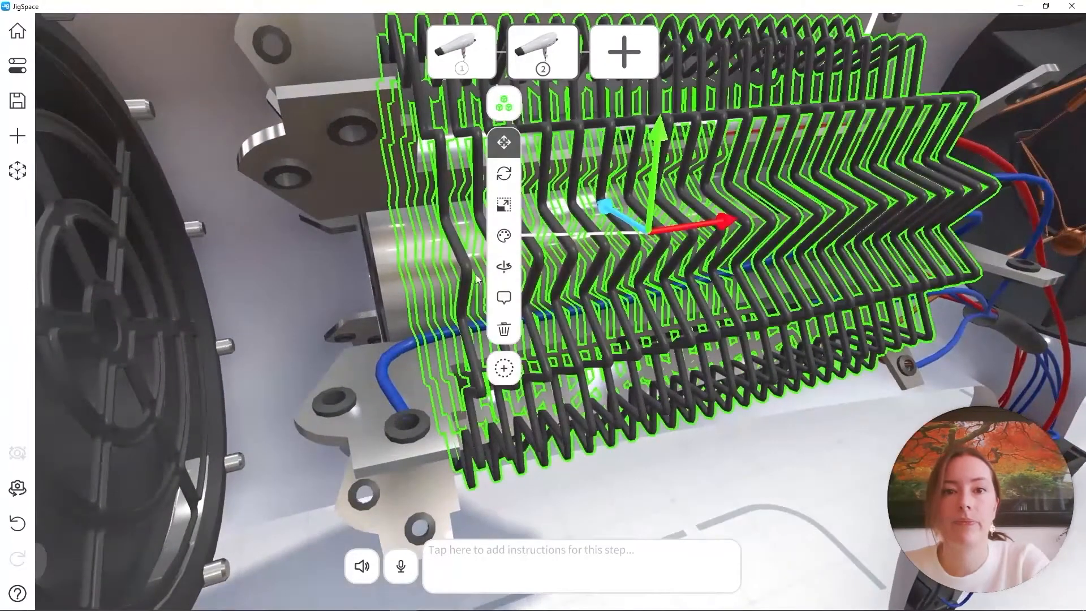
click(504, 235)
click(351, 273)
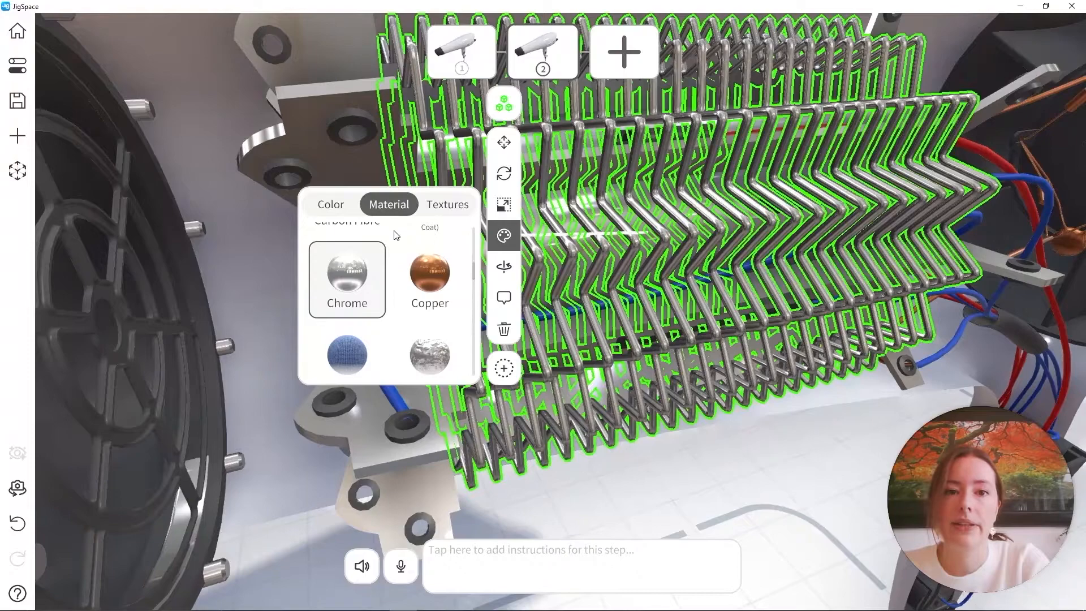
click(333, 207)
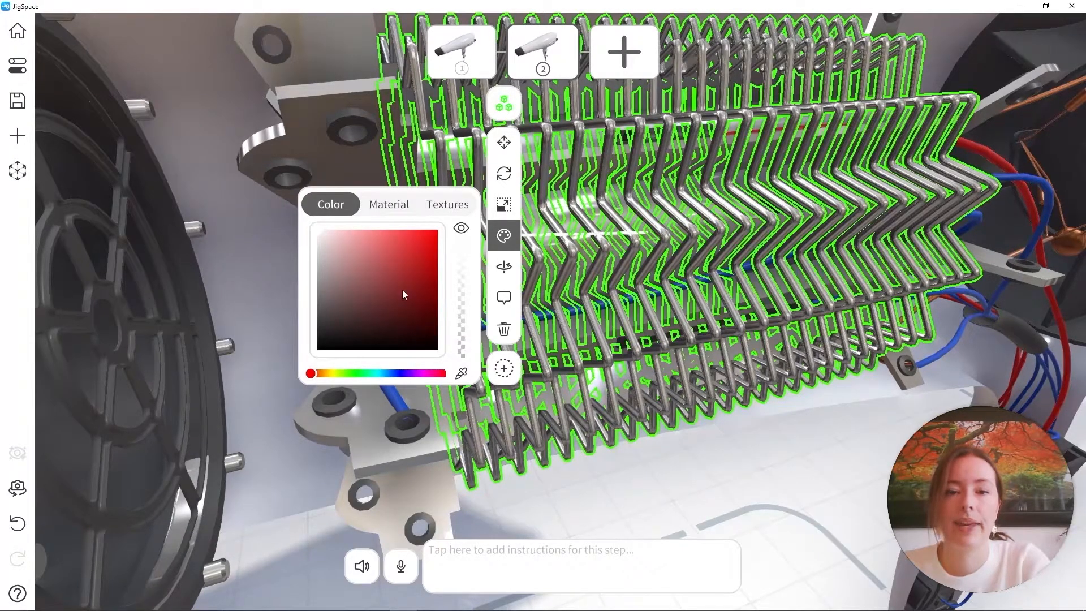
drag(319, 232, 345, 250)
drag(310, 373, 326, 373)
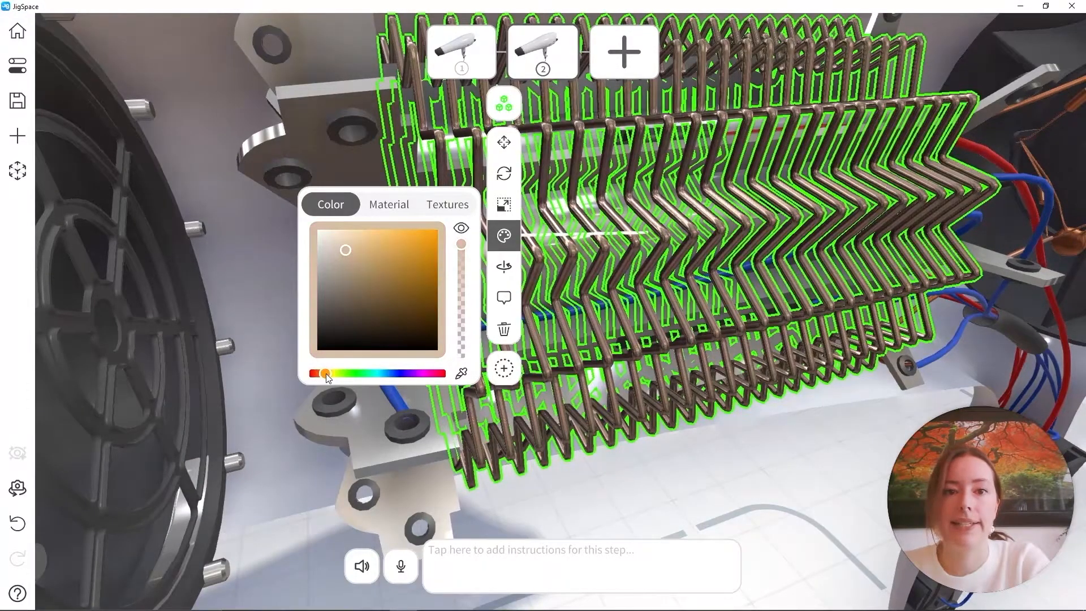
Step: Copy the color of the heating element's coiled wires onto the rivets of its mounting plates
click(725, 501)
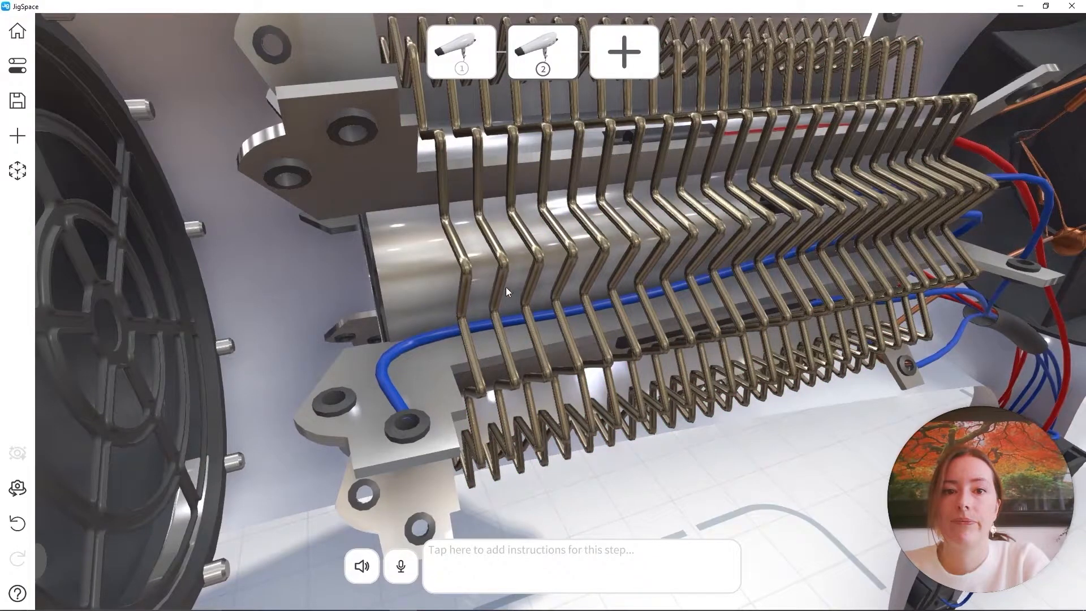
click(421, 430)
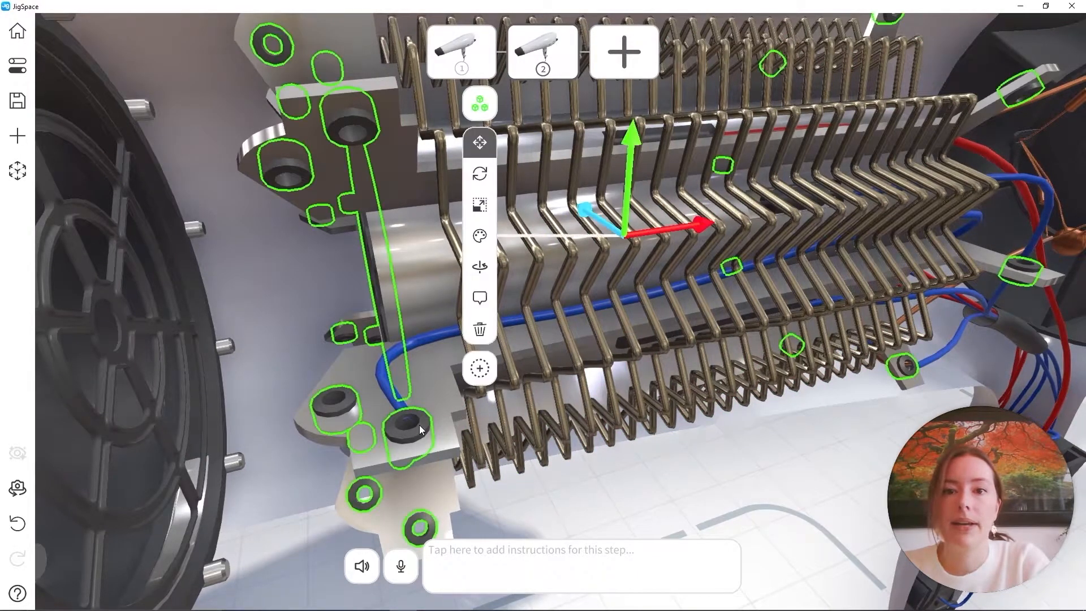
click(485, 237)
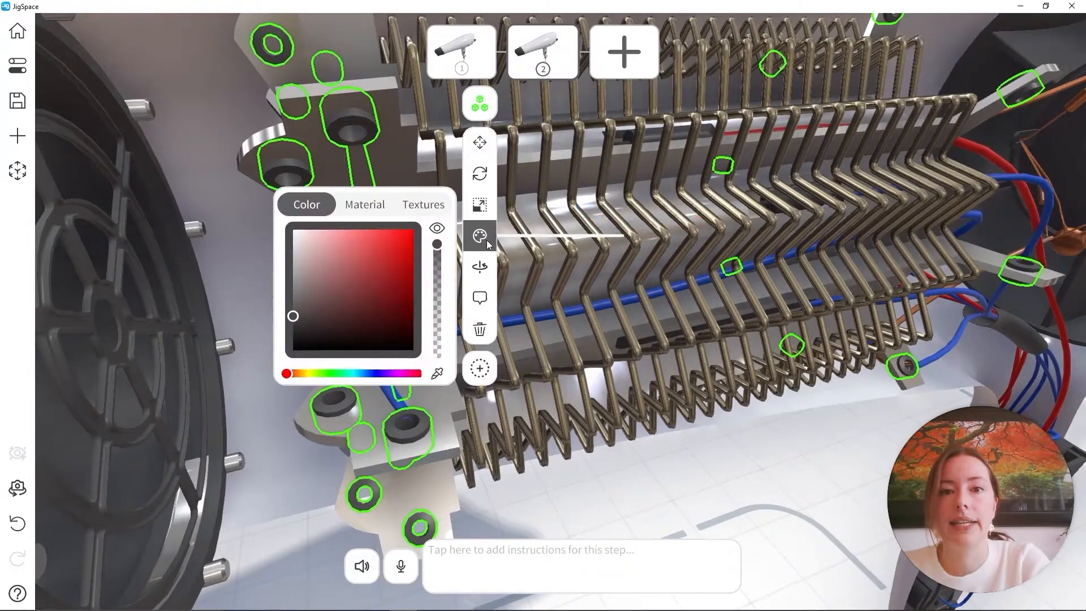
click(437, 374)
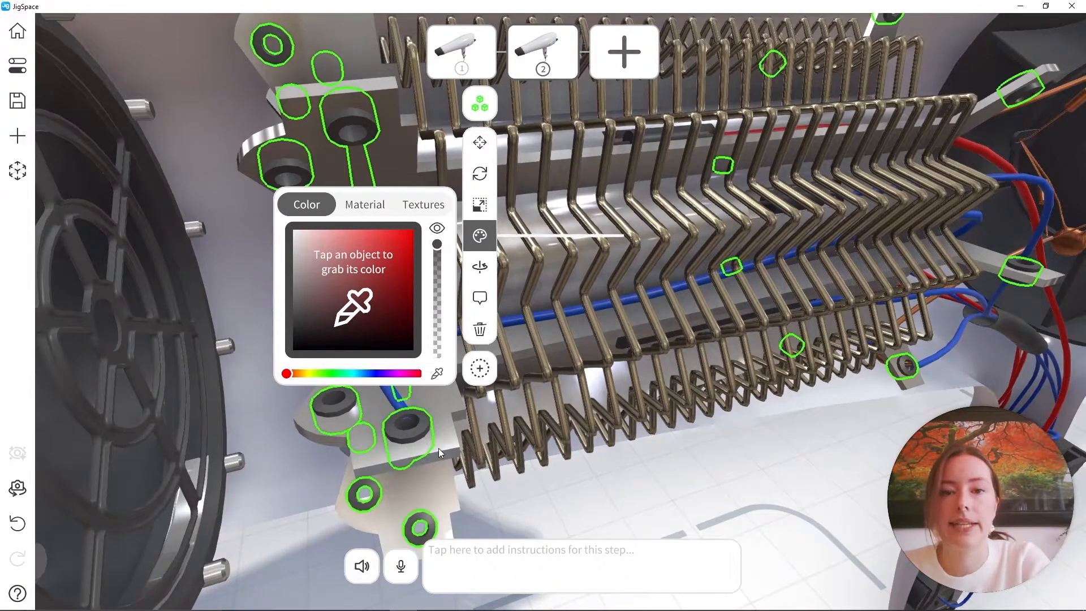
click(606, 249)
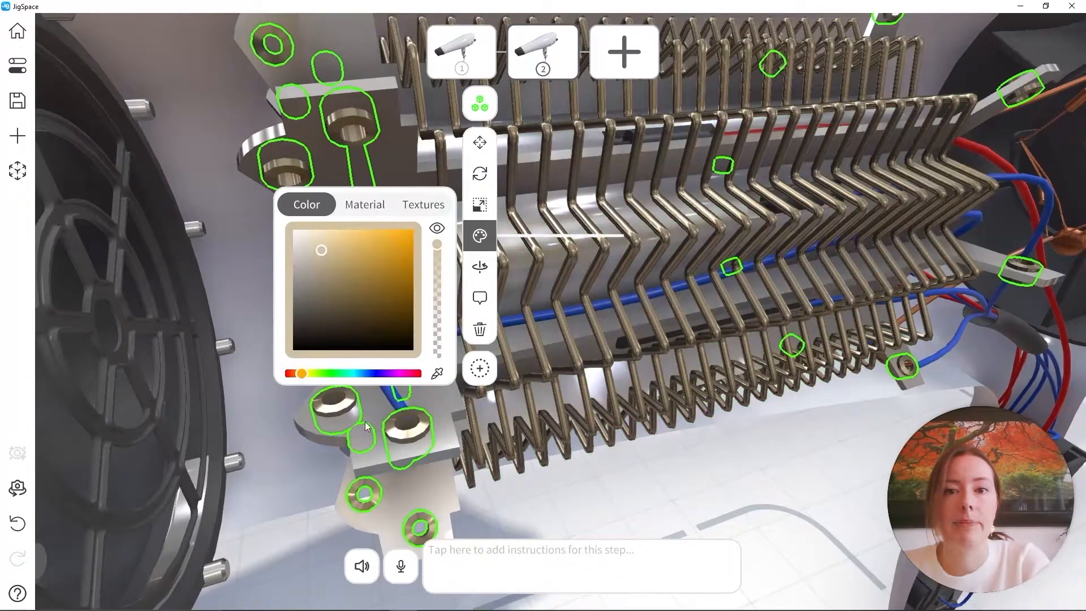
click(815, 494)
Step: Apply the Chrome material to the fan beside the motor housing and color it black
scroll(809, 481, down, 10)
drag(805, 474, 688, 423)
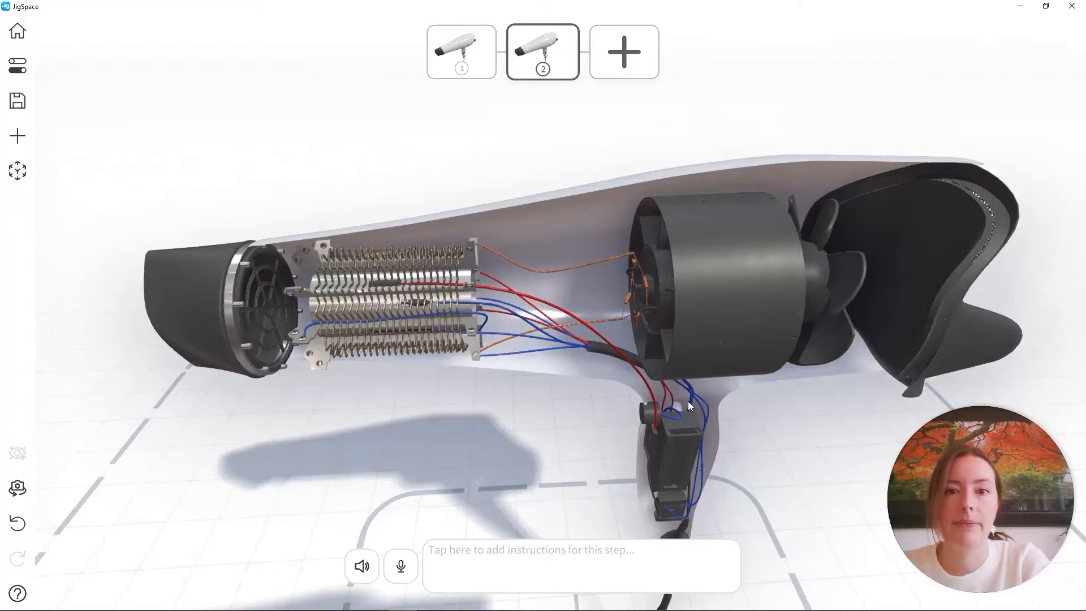
scroll(596, 379, up, 5)
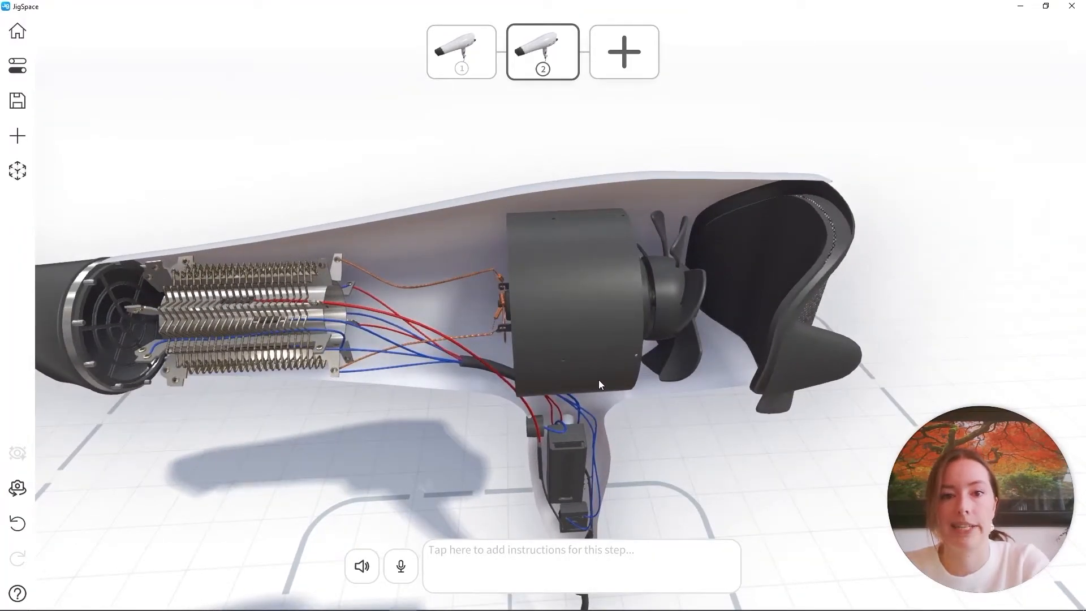
scroll(653, 371, up, 4)
click(710, 273)
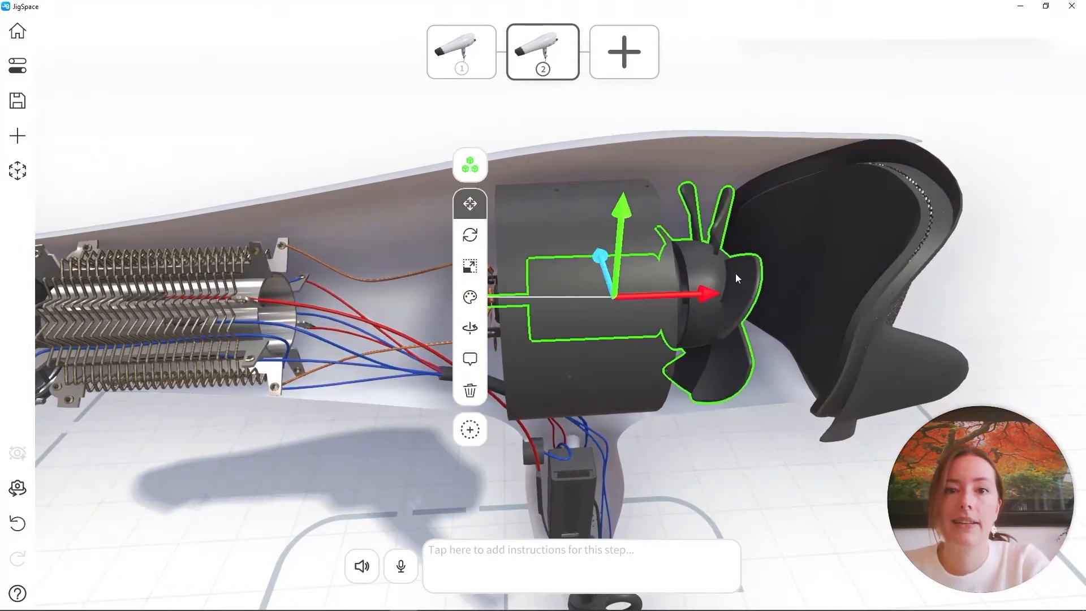
click(470, 297)
click(355, 266)
click(310, 334)
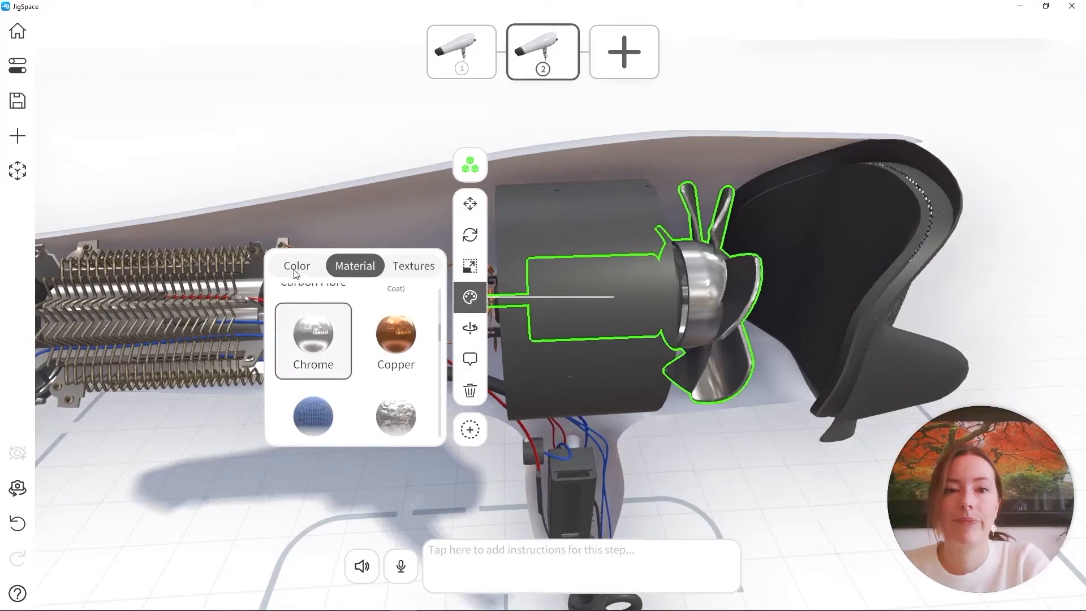
click(297, 265)
click(287, 350)
drag(284, 349, 271, 364)
Step: Copy the fan's finish onto the motor housing and the two switch blocks in the handle, and color them medium gray
click(566, 265)
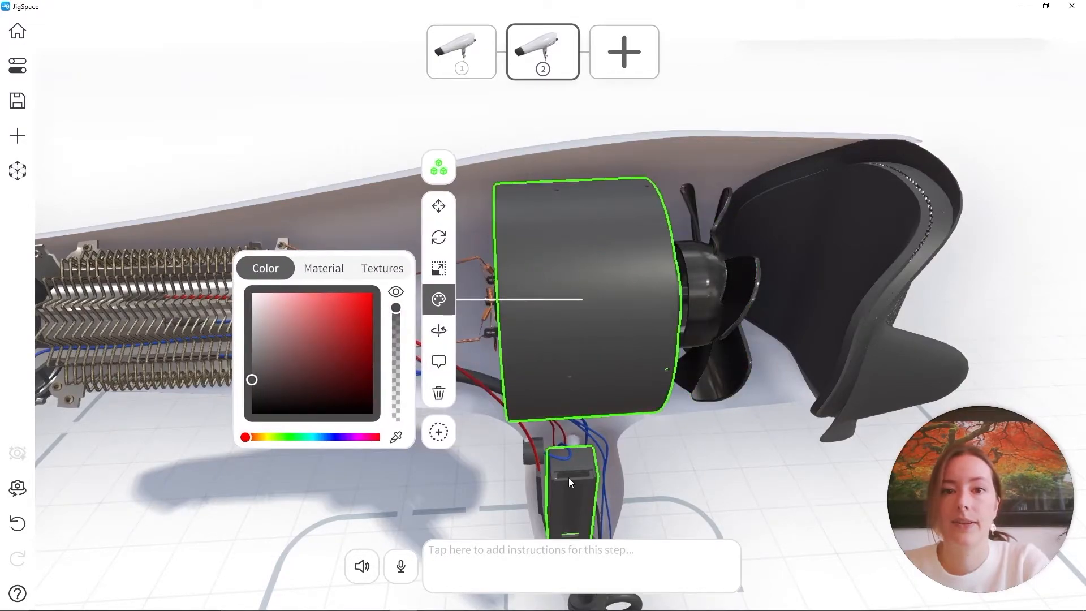
middle_drag(569, 477, 560, 411)
click(560, 424)
middle_drag(571, 280, 567, 354)
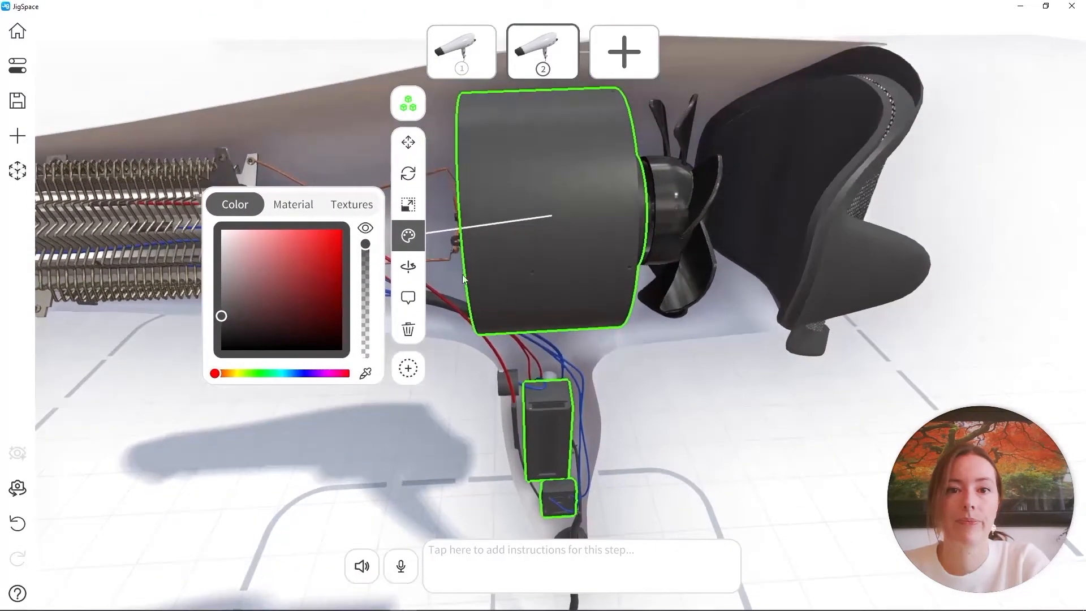
click(366, 374)
click(657, 217)
drag(220, 303, 210, 266)
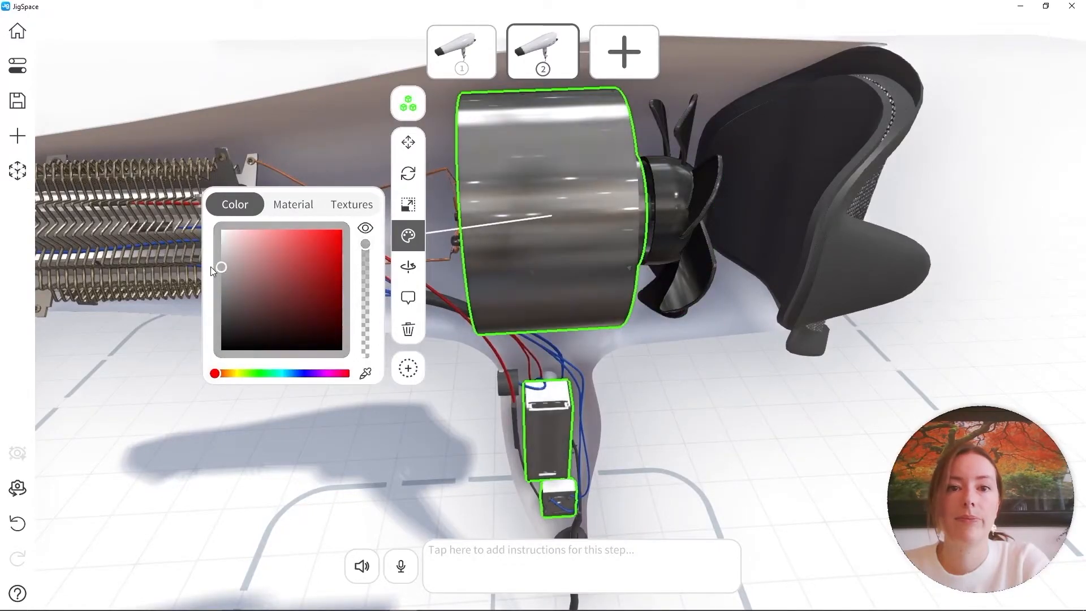
click(107, 361)
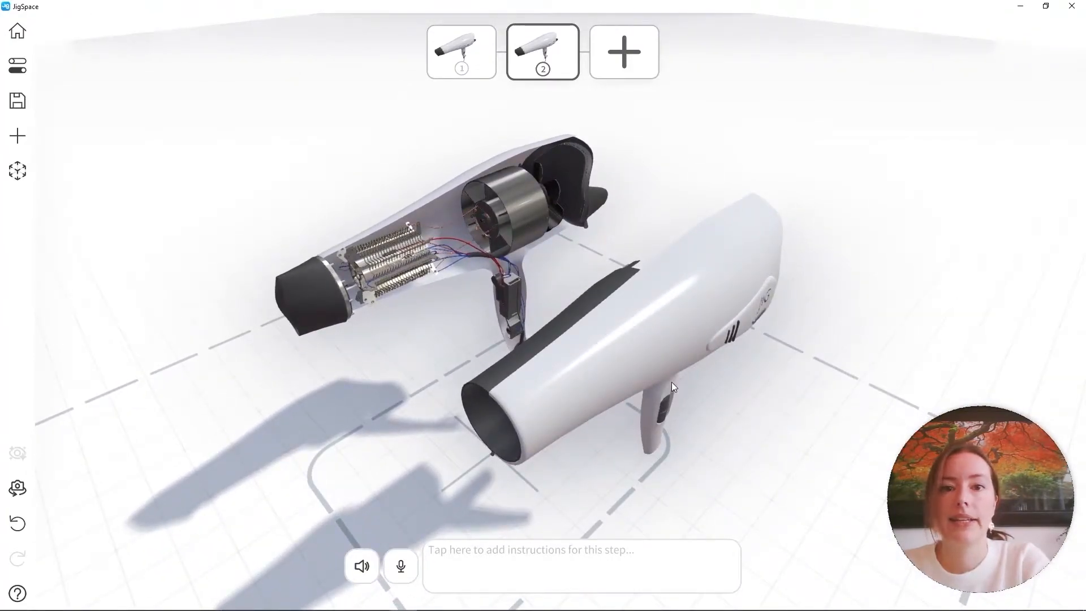
Step: Lasso-select all parts of the detached hair dryer shell in step 2 as one multiple selection
click(454, 61)
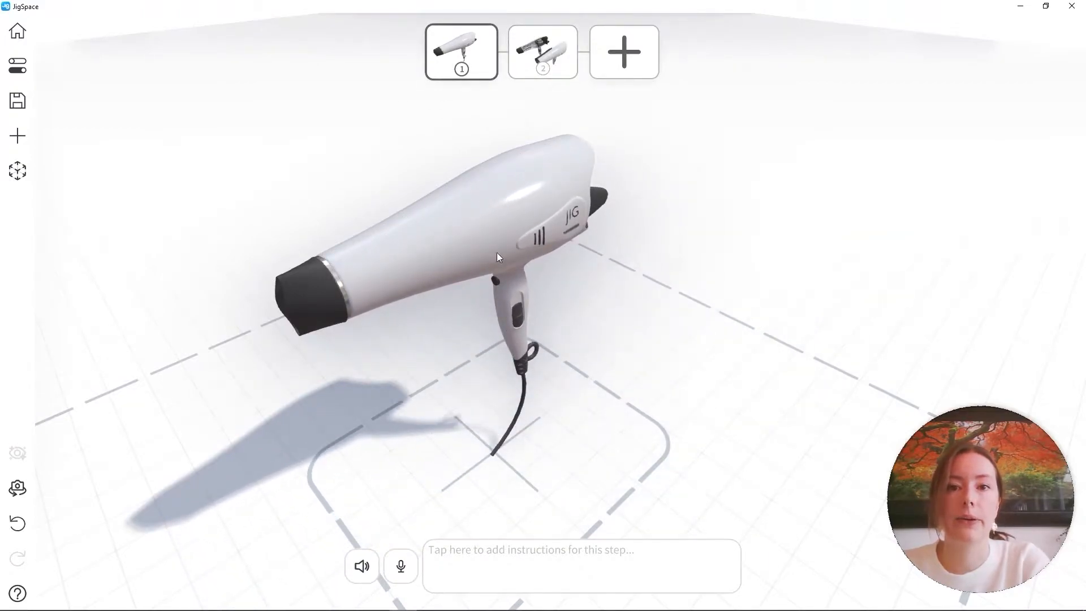
click(547, 57)
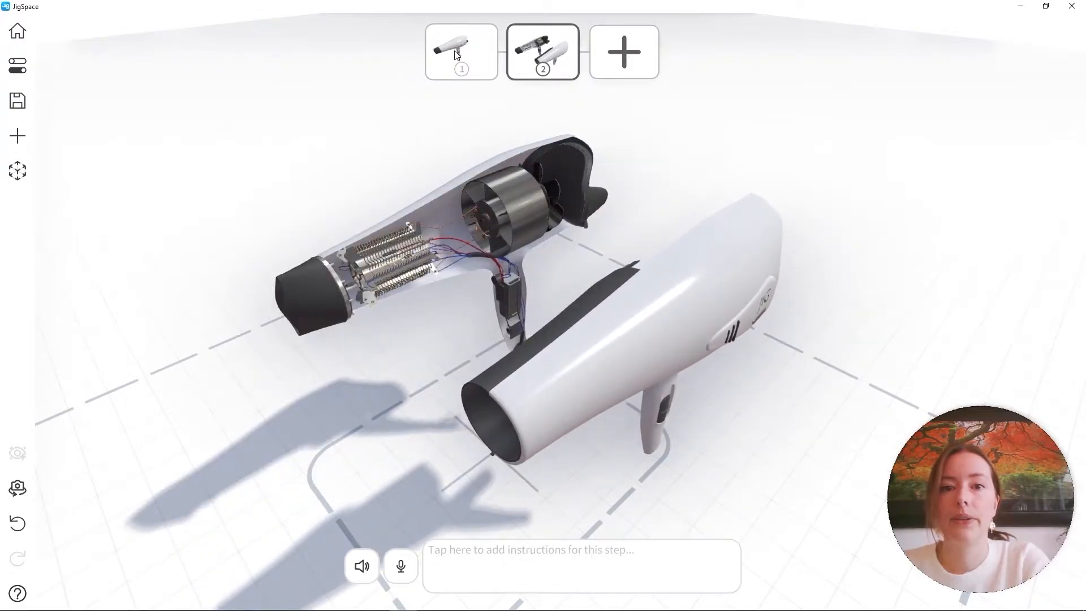
drag(694, 415, 767, 403)
click(681, 267)
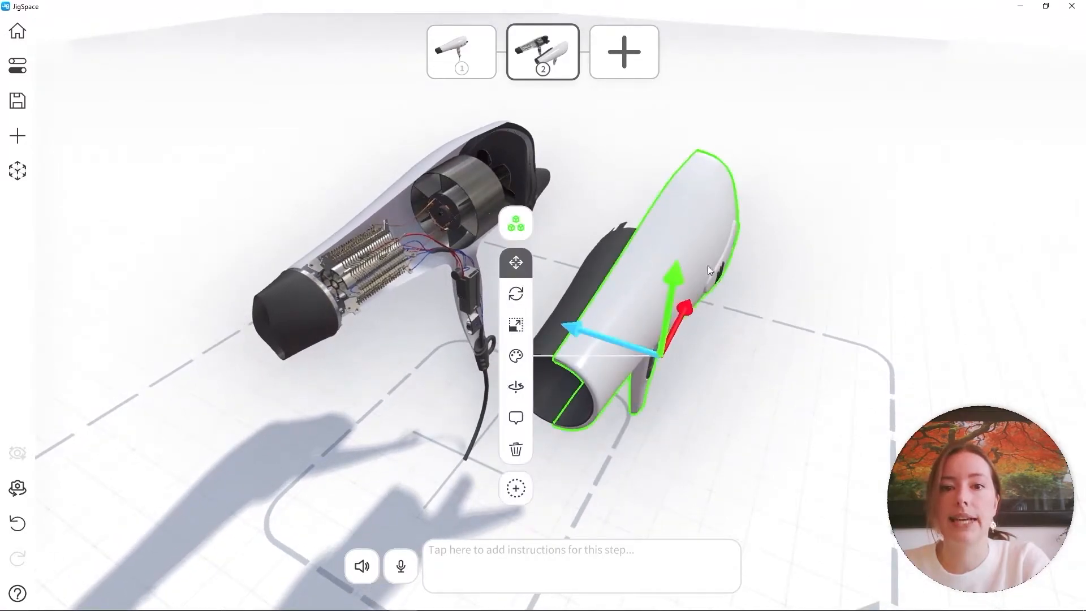
click(516, 488)
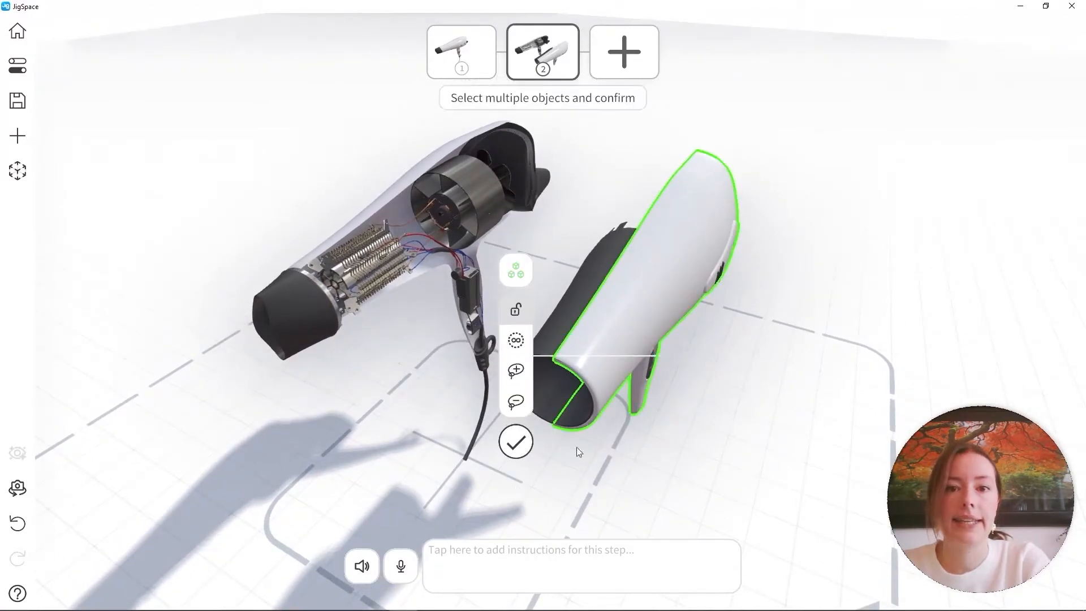
click(517, 372)
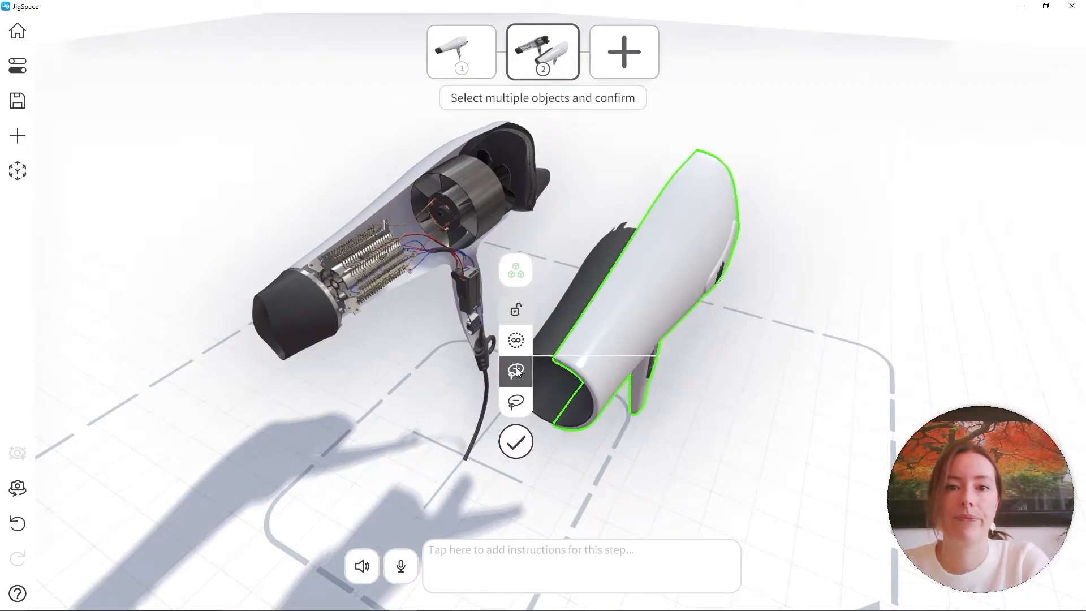
mouse_move(500, 463)
mouse_down()
mouse_move(719, 477)
mouse_move(815, 201)
mouse_move(720, 139)
mouse_move(584, 206)
mouse_move(520, 328)
mouse_move(500, 469)
mouse_up()
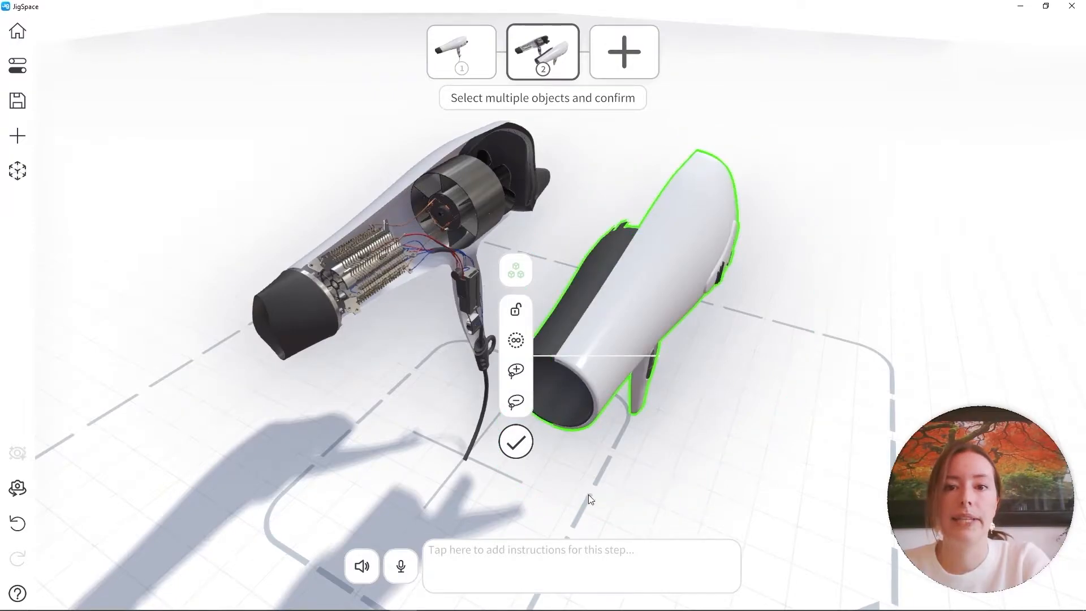
click(516, 443)
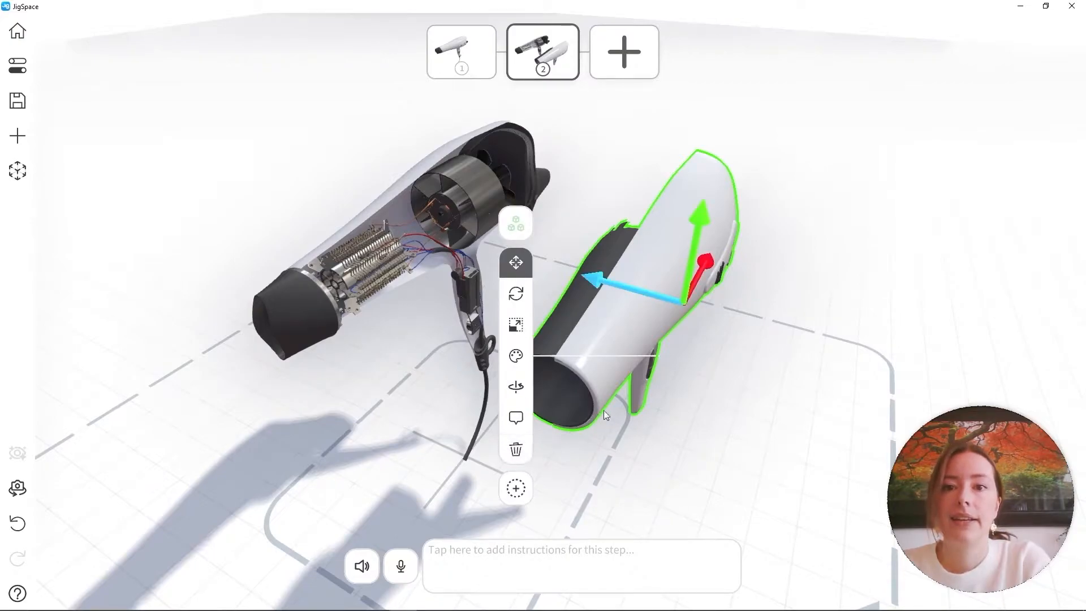
Step: Replicate only the position of the selected shell parts from step 1 to the next step
click(469, 56)
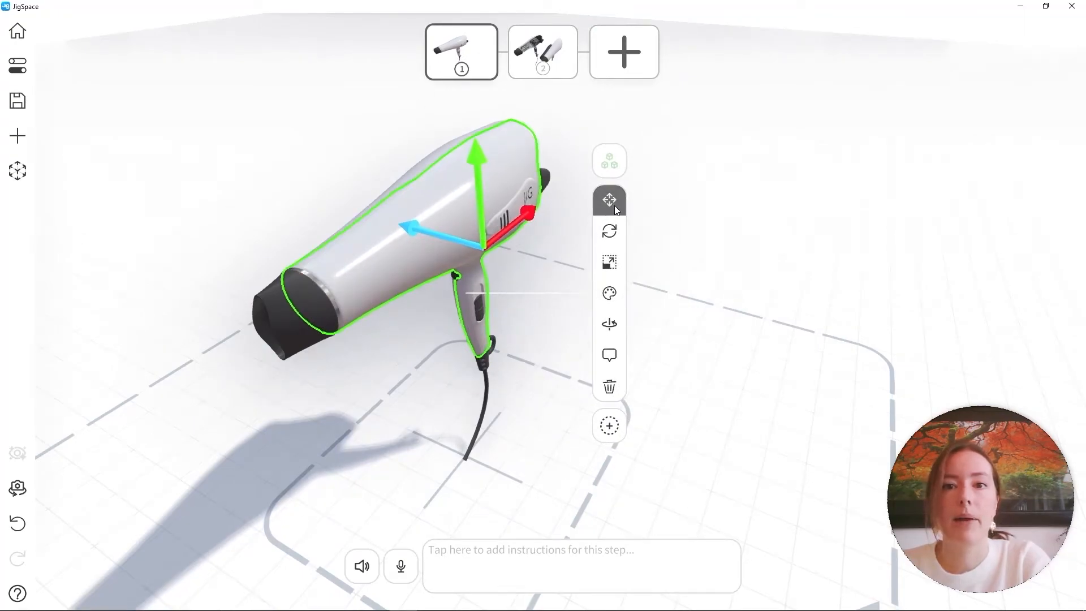
click(615, 209)
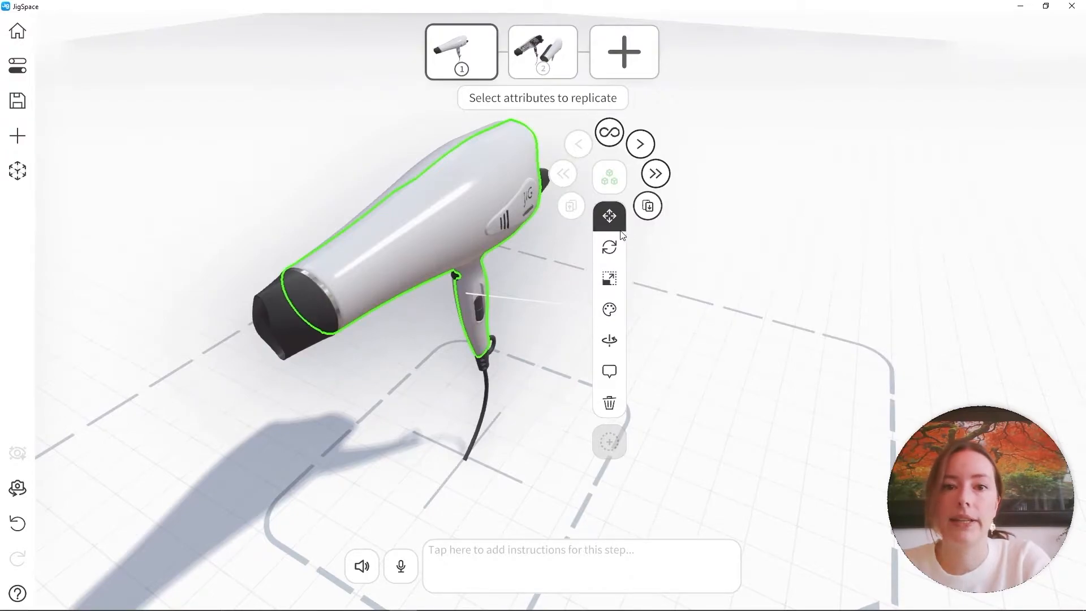
click(613, 248)
click(612, 279)
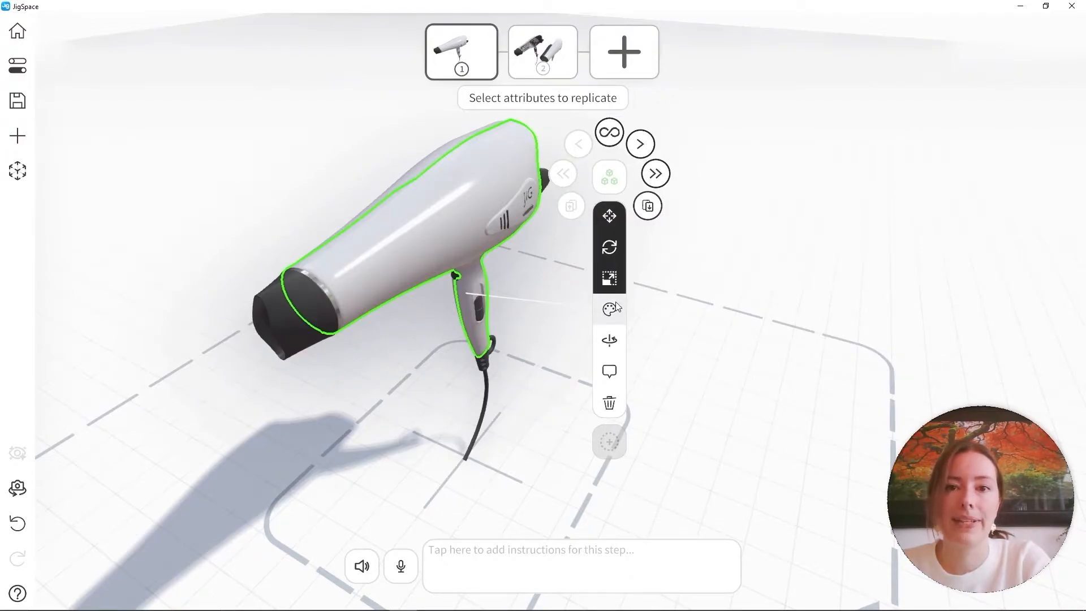
click(613, 309)
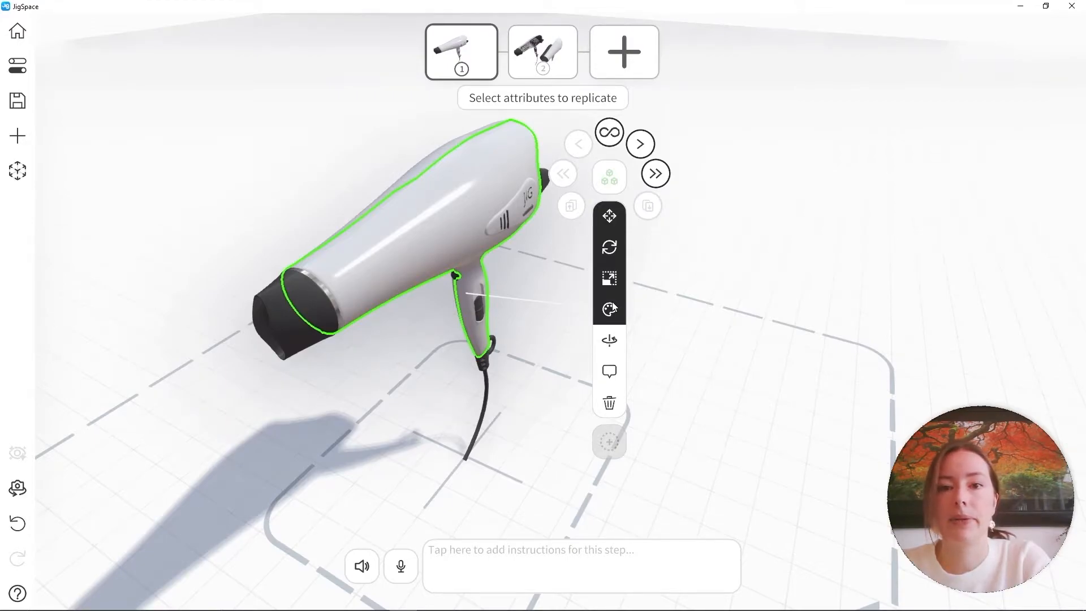
click(611, 309)
click(611, 279)
click(612, 248)
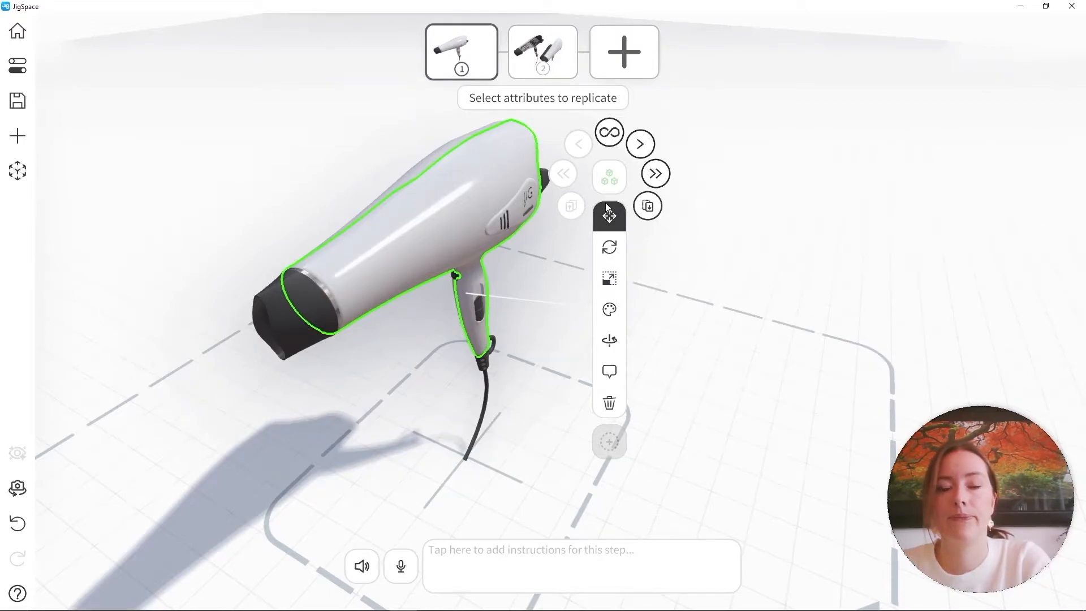
click(641, 145)
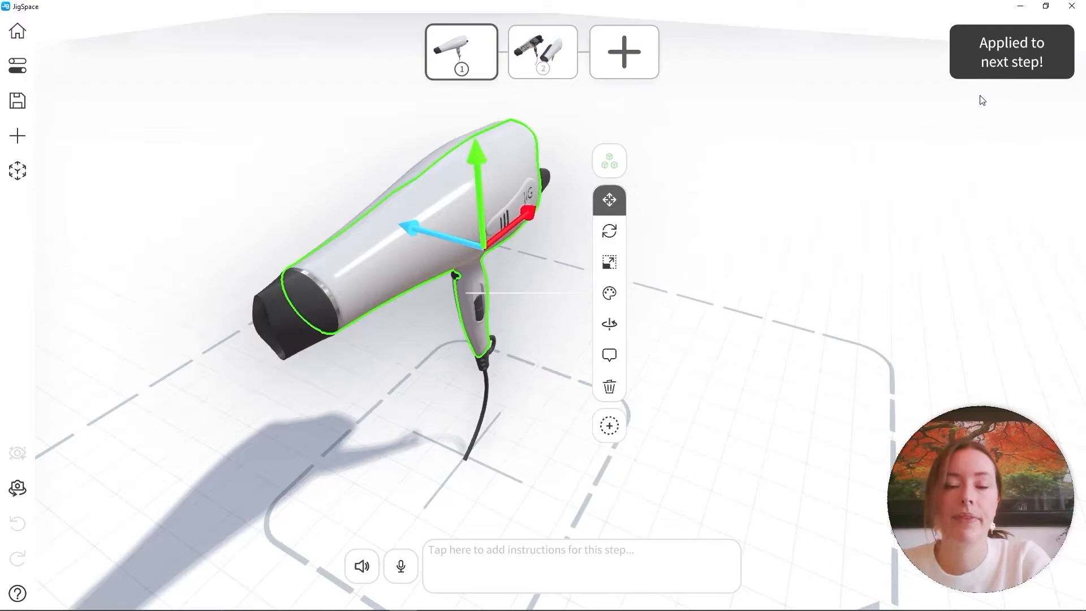
click(838, 168)
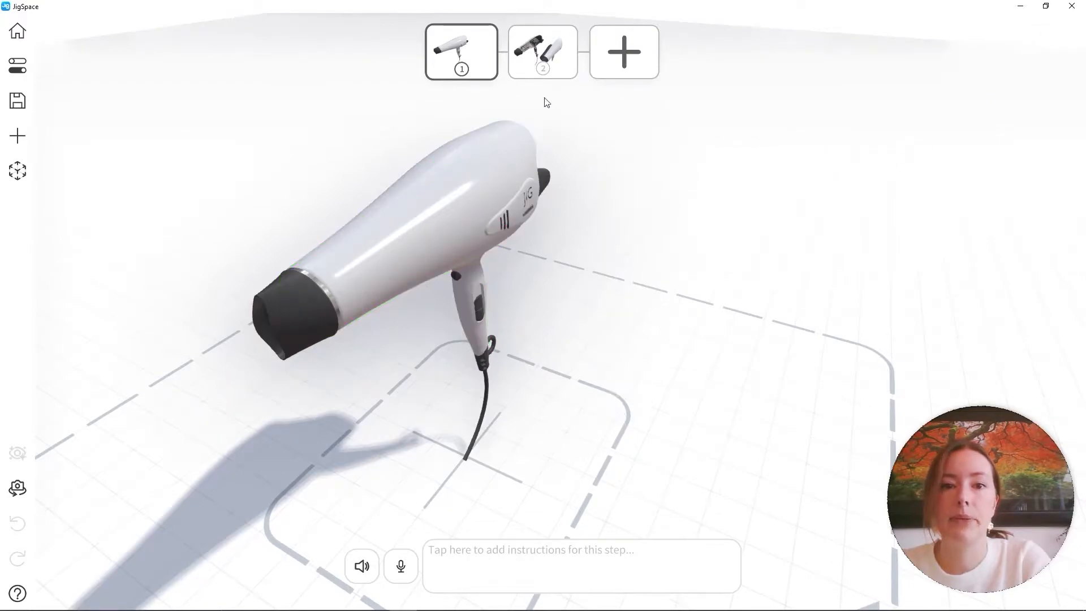
Step: Examine the reassembled hair dryer in step 2 around its logo, rear and nozzle
click(527, 63)
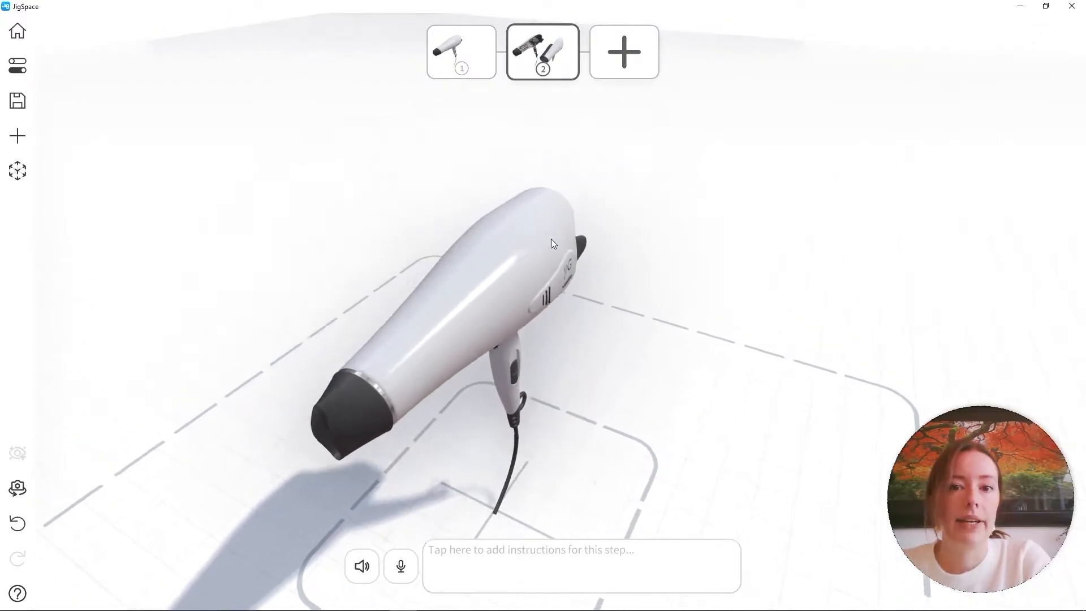
scroll(524, 319, up, 5)
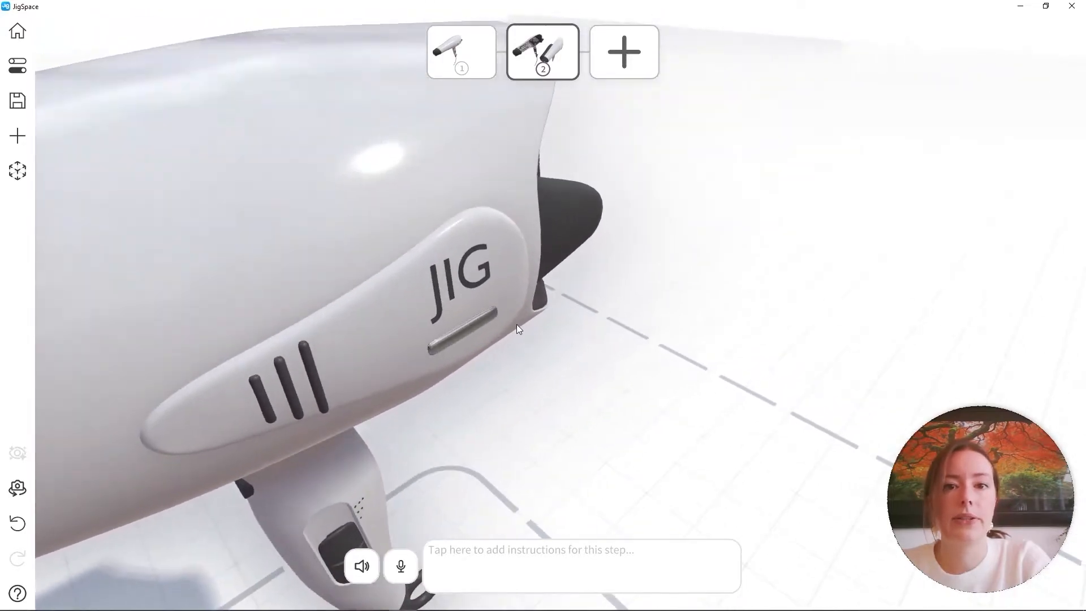
drag(517, 325, 743, 269)
scroll(755, 283, up, 5)
scroll(742, 268, down, 5)
drag(715, 305, 393, 270)
scroll(481, 312, down, 4)
drag(482, 316, 521, 178)
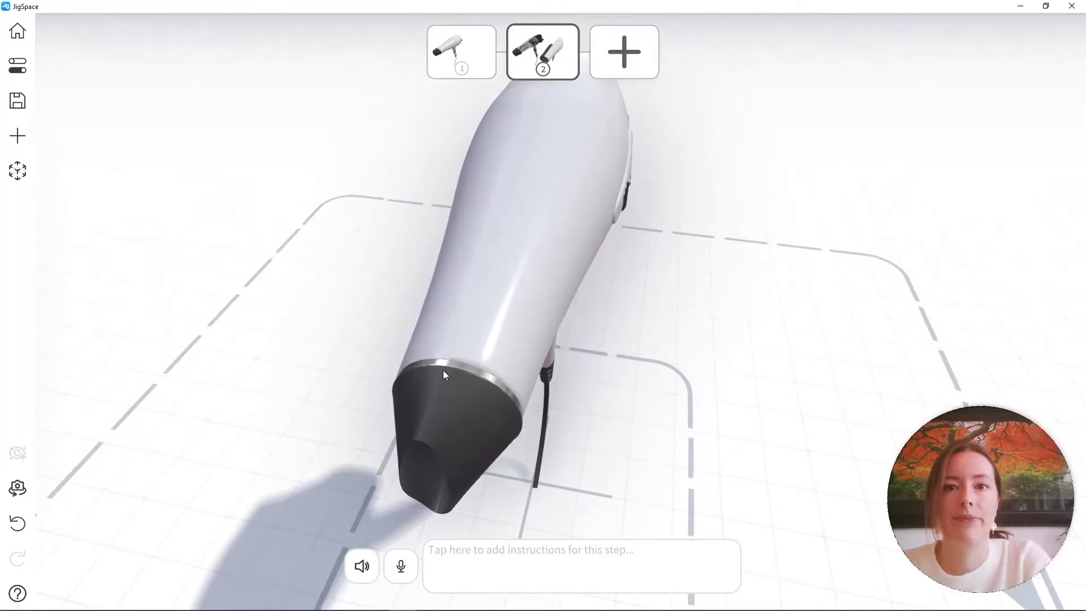
drag(791, 369, 390, 296)
drag(460, 301, 491, 290)
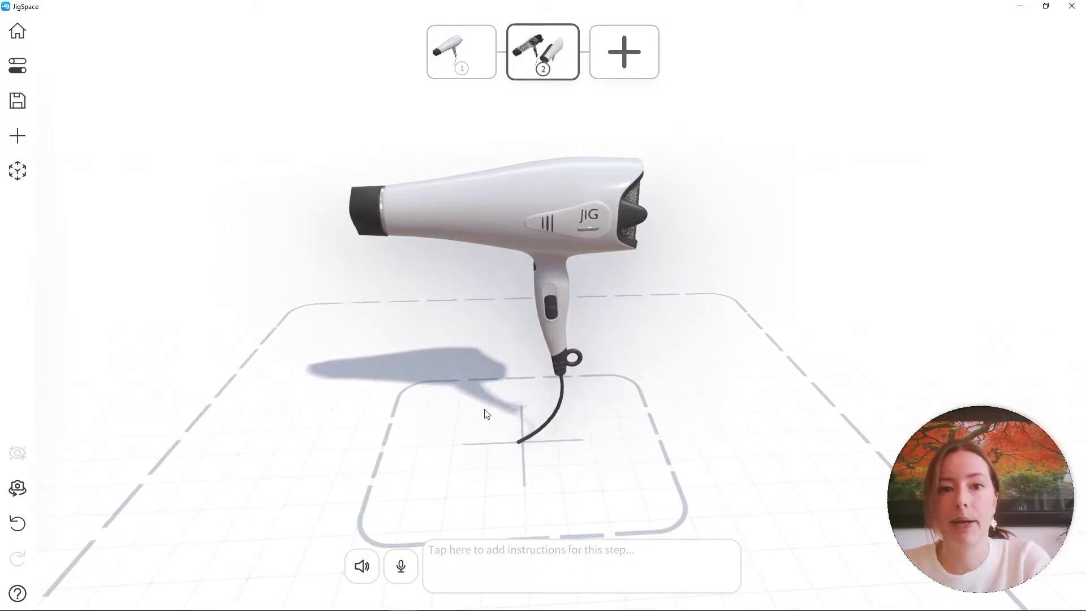
Step: Delete the first step of the Jig and view the hair dryer from the side
click(479, 70)
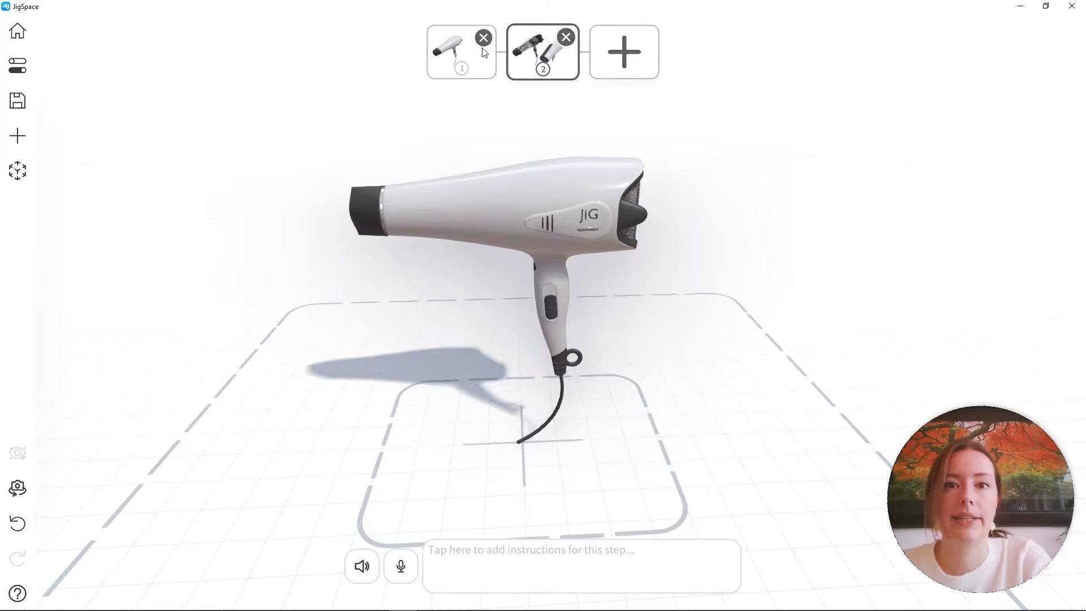
click(483, 38)
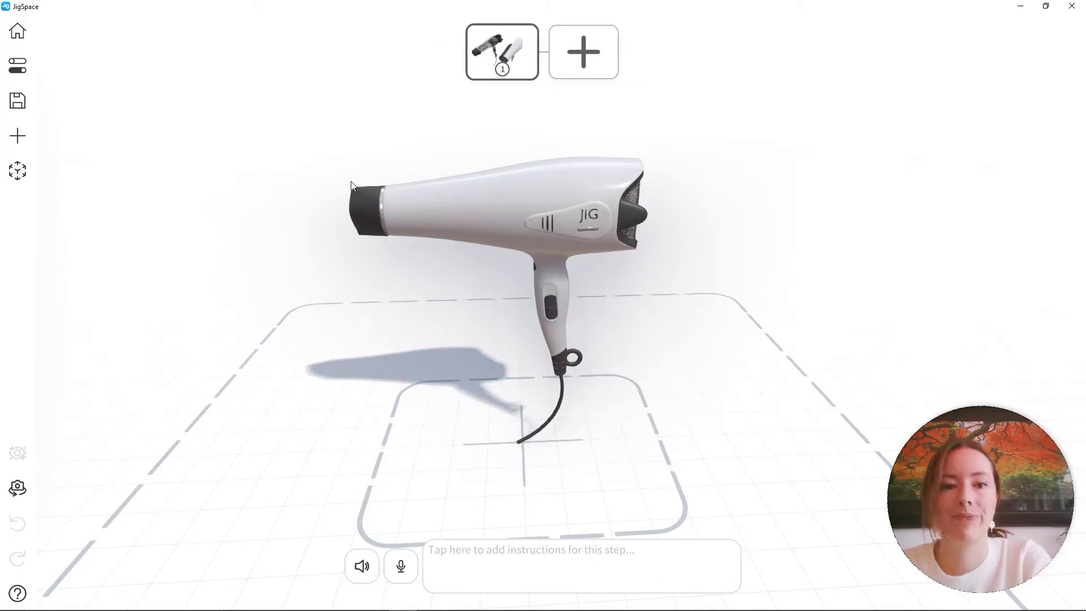
middle_drag(524, 247, 541, 243)
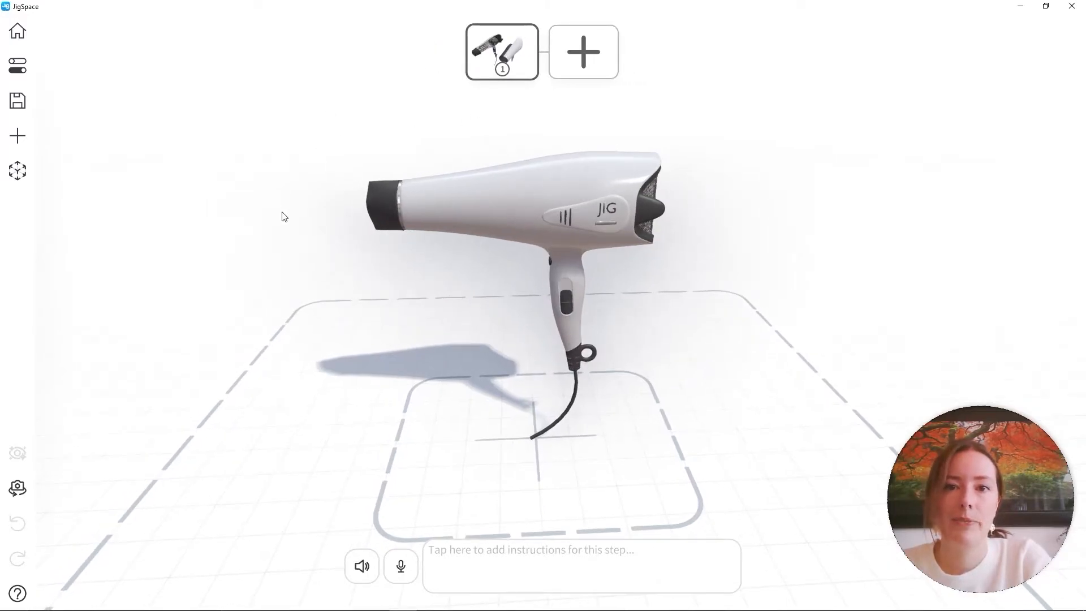
drag(652, 308, 629, 332)
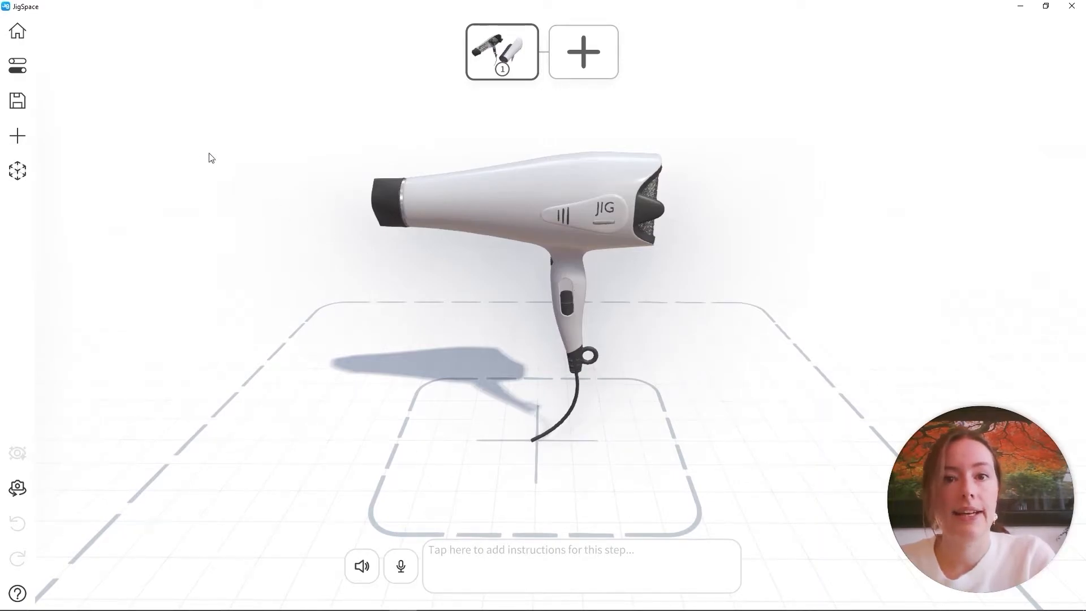
Step: Rename the Jig as "Hairdryer Jig Base" in the Jig information
click(22, 70)
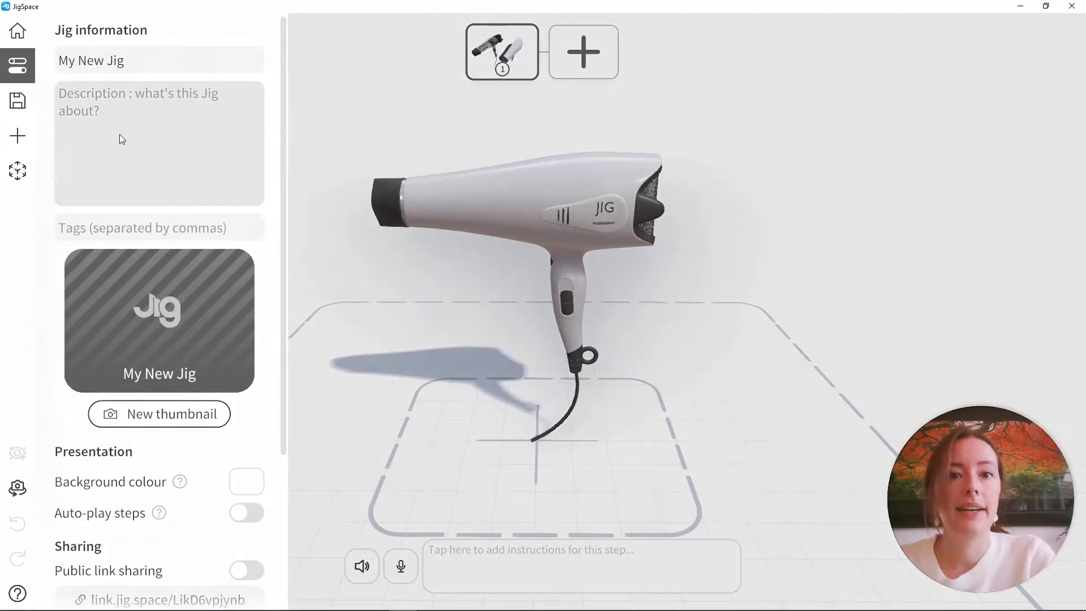
drag(158, 60, 60, 66)
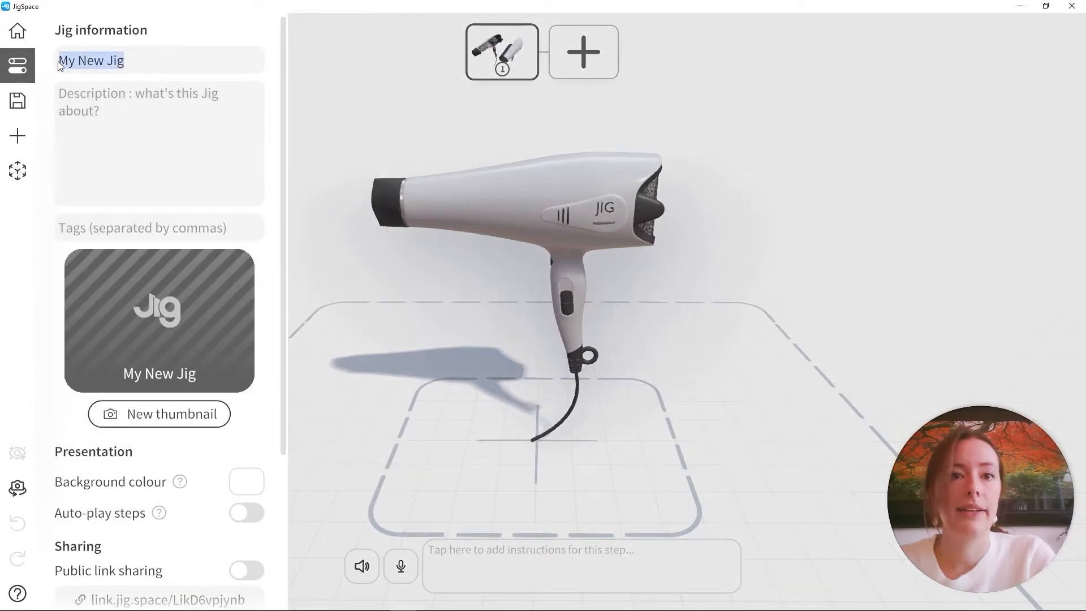
key(BackSpace)
text(Hairdryer)
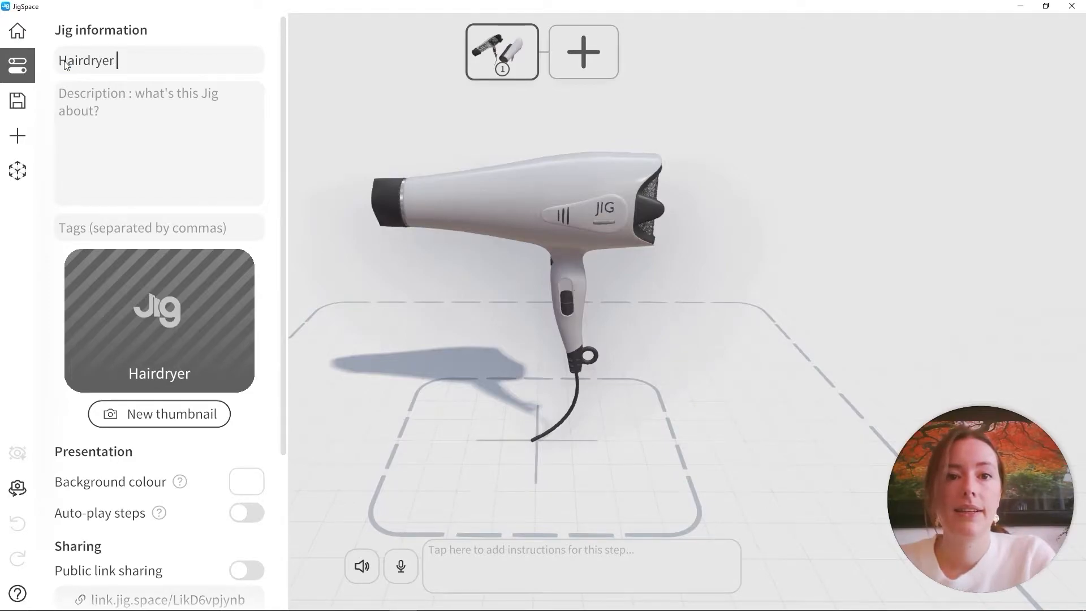
text( D)
key(BackSpace)
key(BackSpace)
text(Jig Base)
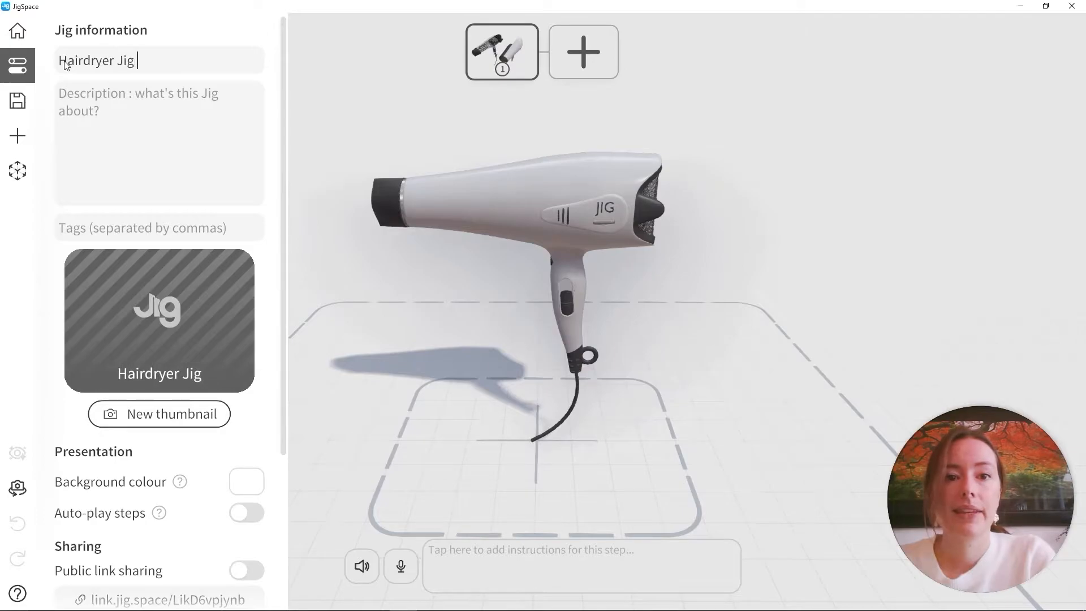
Step: Create a new Jig thumbnail showing the hair dryer enlarged at an angle on a blue background, and save the Jig
click(158, 415)
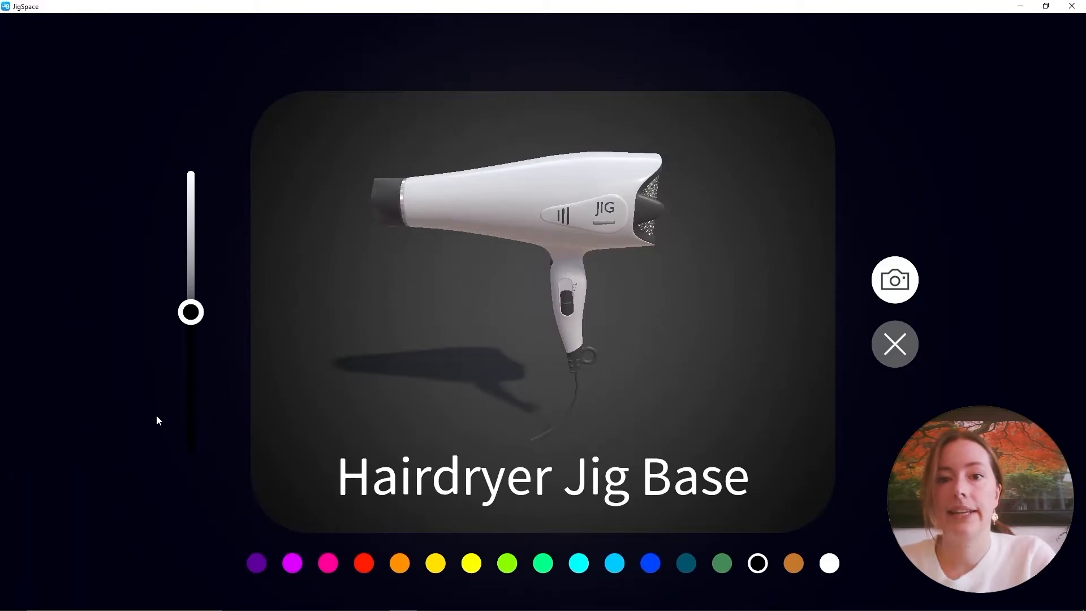
click(651, 564)
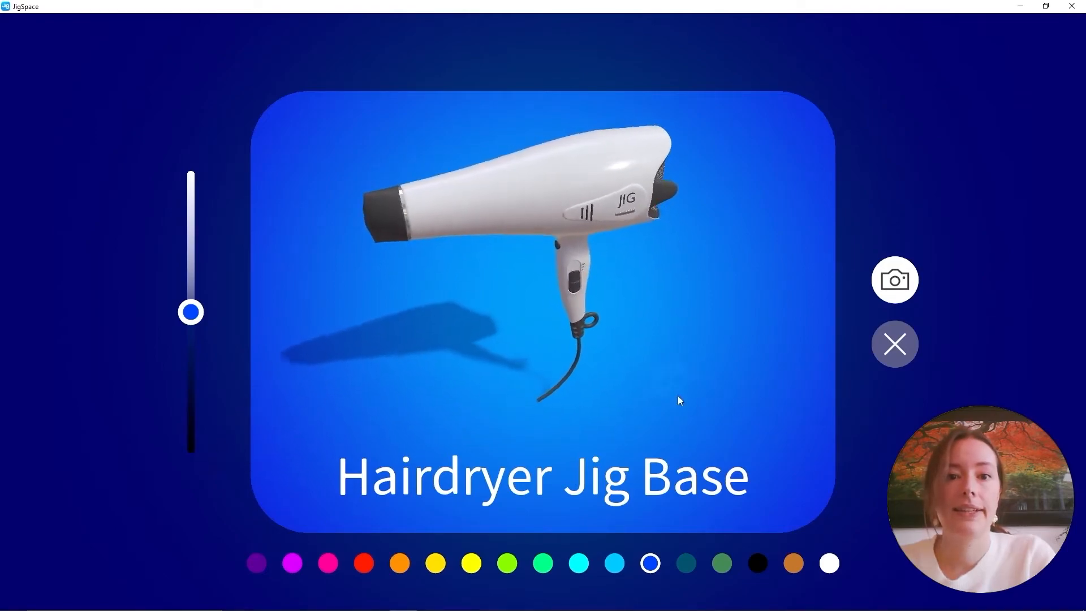
drag(711, 344, 693, 298)
scroll(678, 270, up, 3)
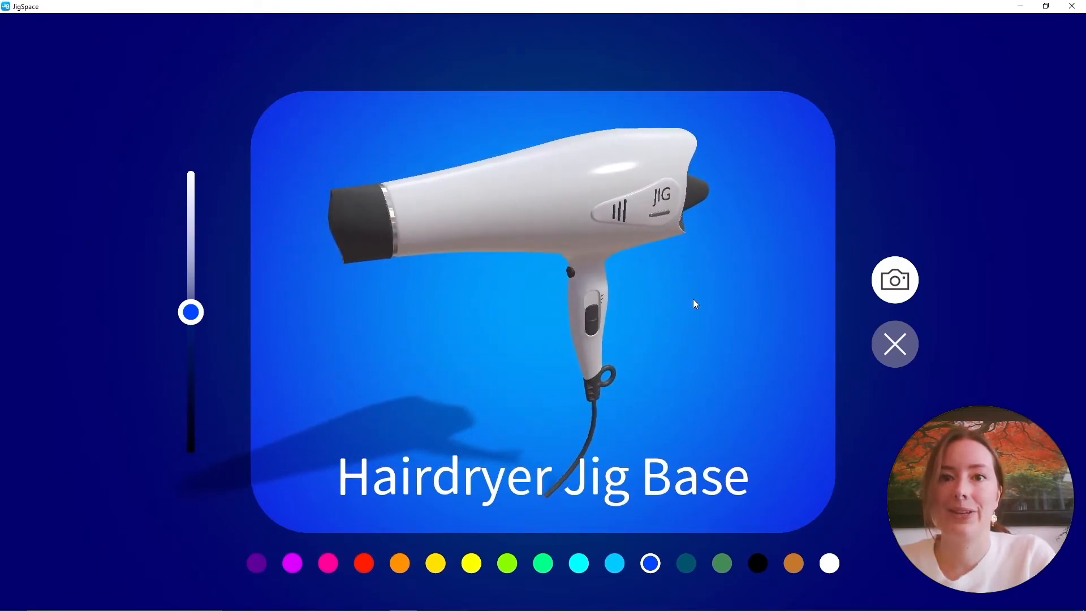
click(896, 280)
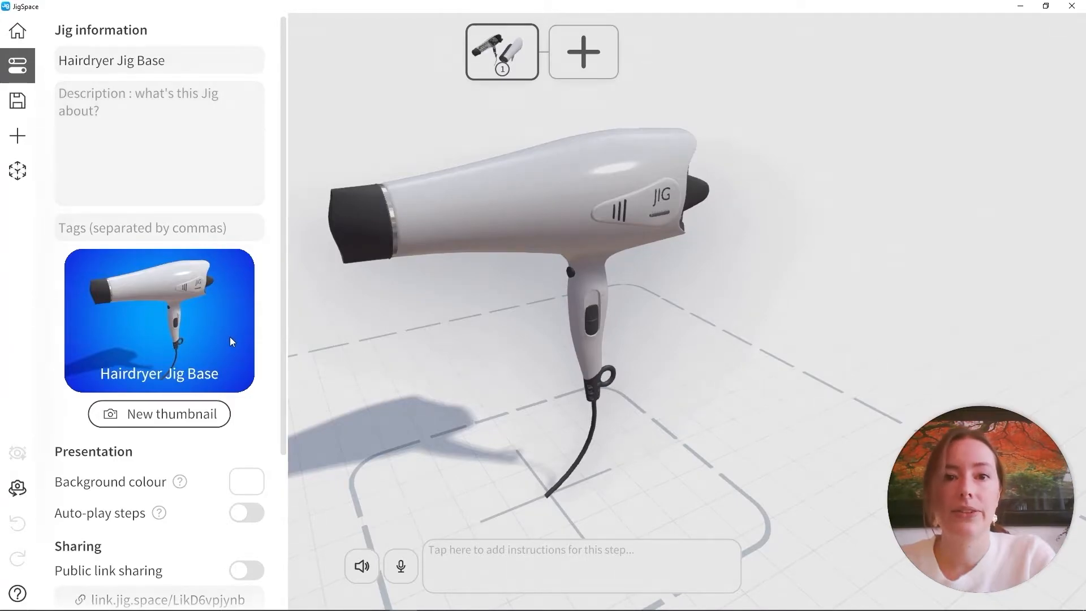
click(17, 101)
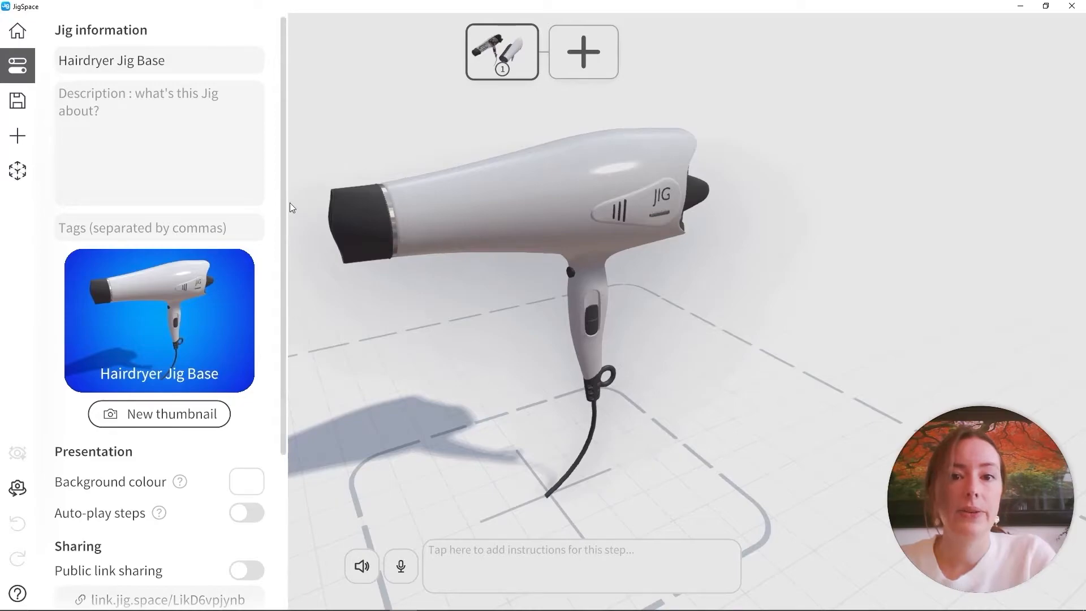
Step: Make a copy of the Jig named "Hairdryer Jig Demo" and save it
drag(283, 175, 275, 333)
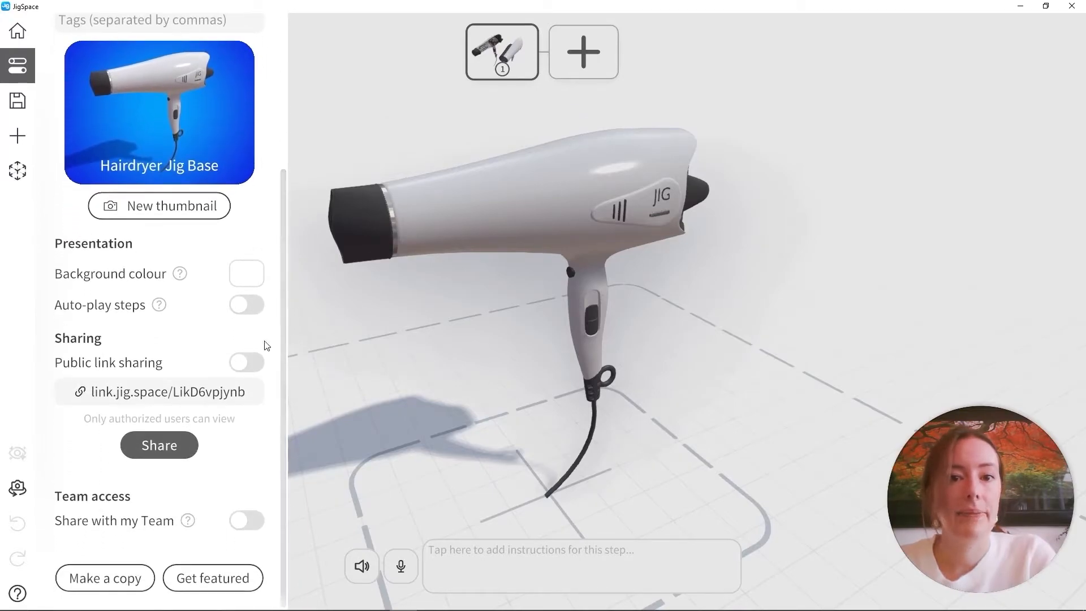
click(101, 583)
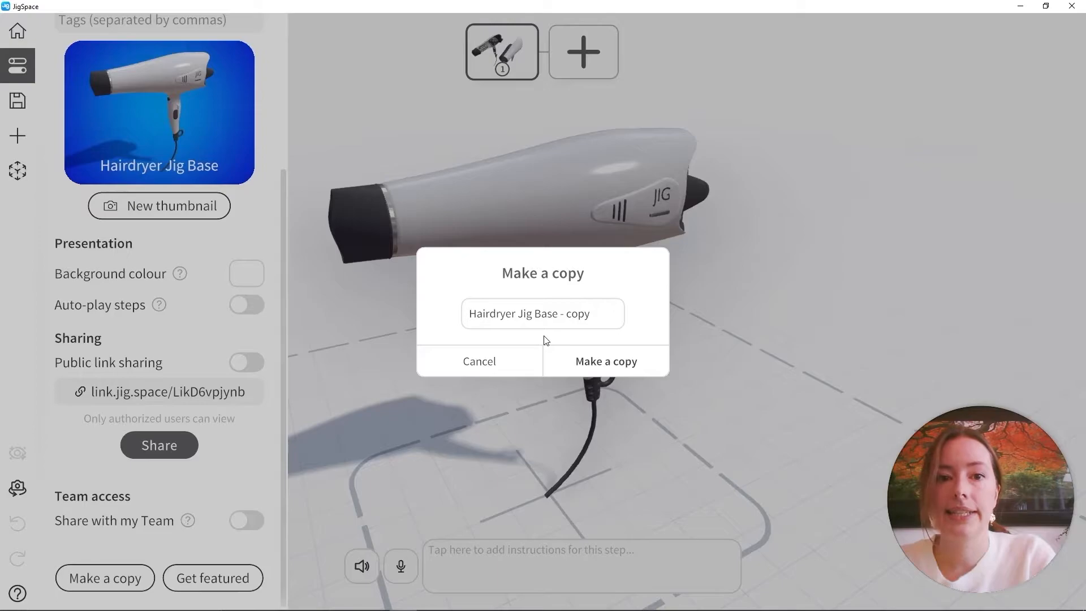
click(592, 318)
click(592, 318)
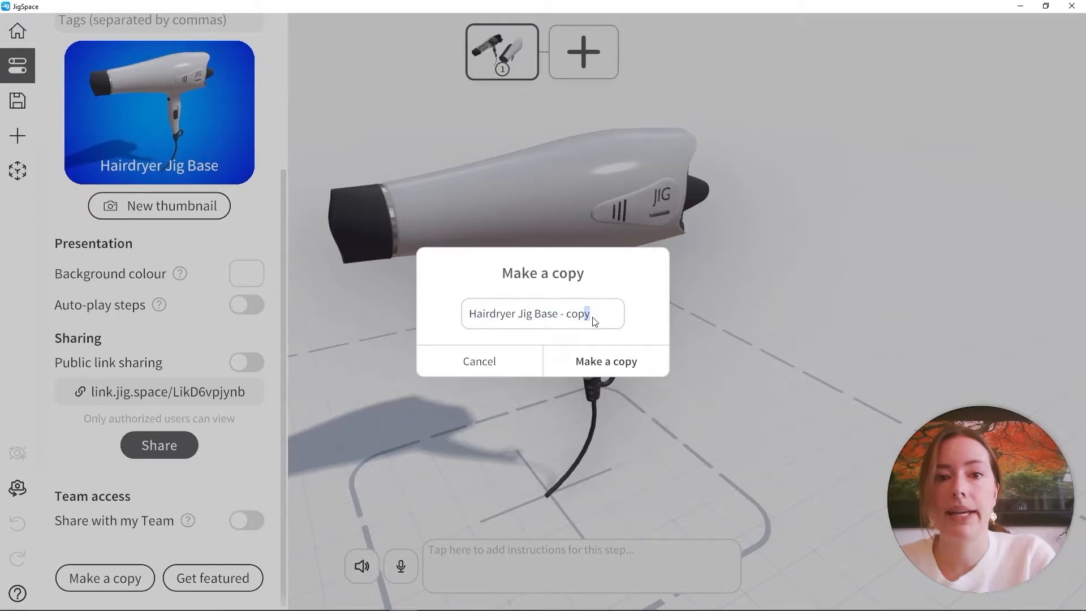
key(BackSpace)
key(BackSpace)
key(BackSpace)
key(BackSpace)
key(BackSpace)
key(BackSpace)
key(BackSpace)
key(BackSpace)
key(BackSpace)
key(BackSpace)
key(BackSpace)
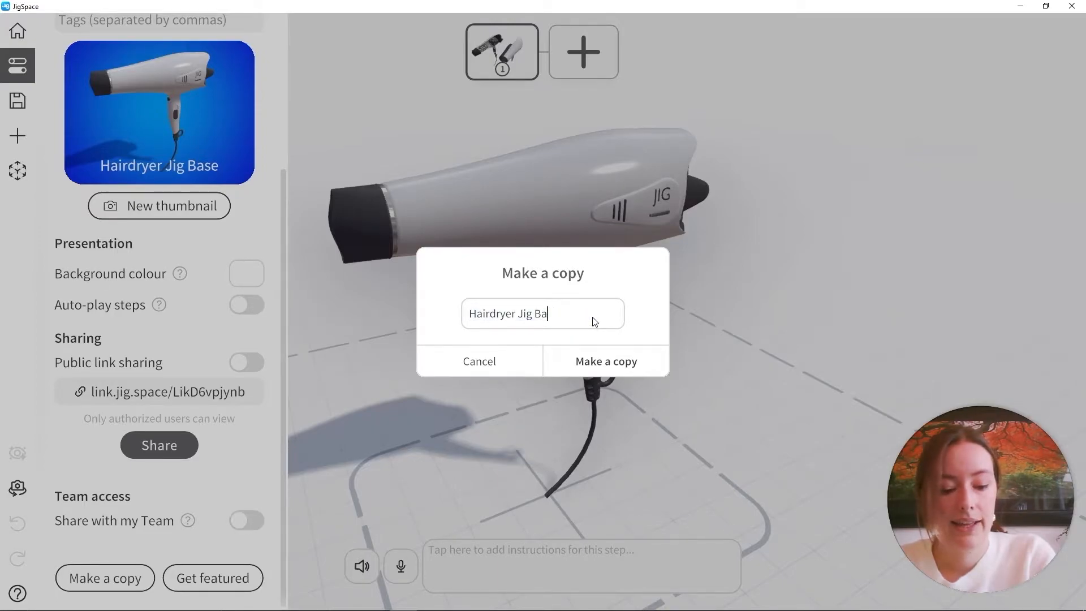
text(Demo)
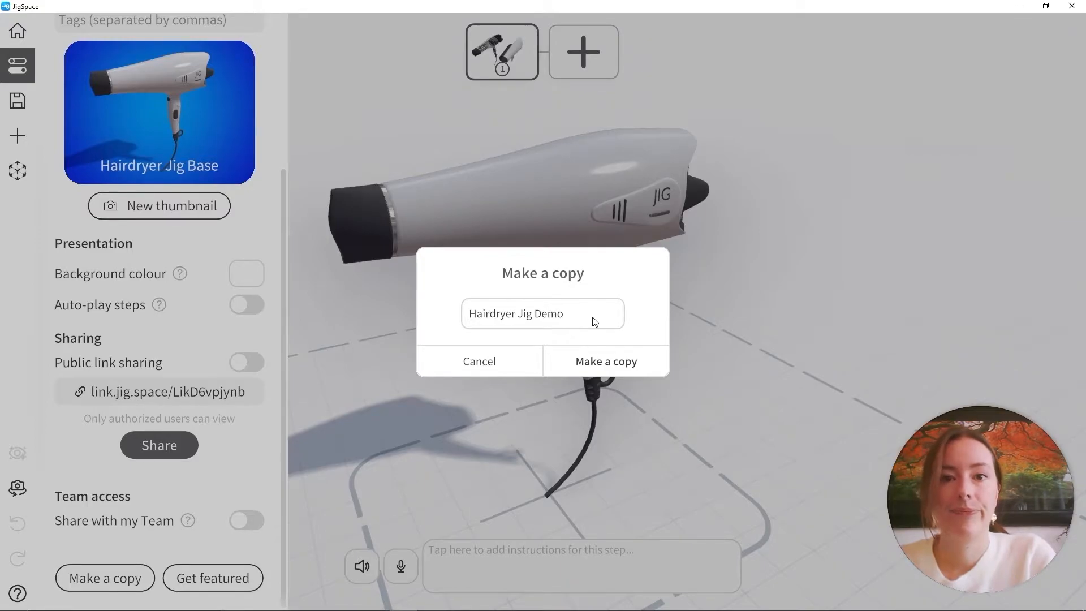
click(591, 363)
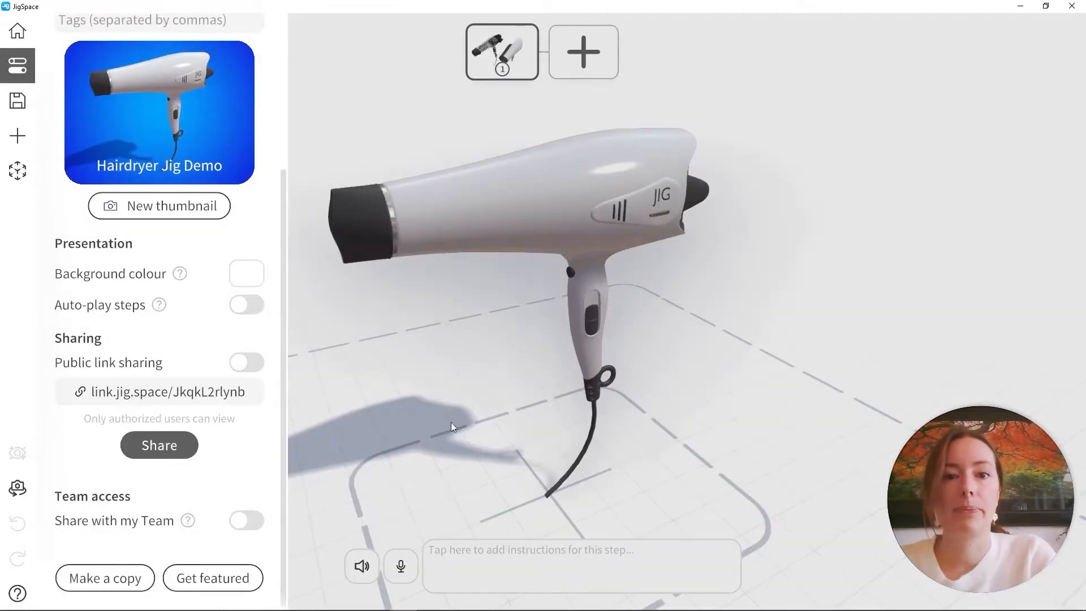
click(17, 101)
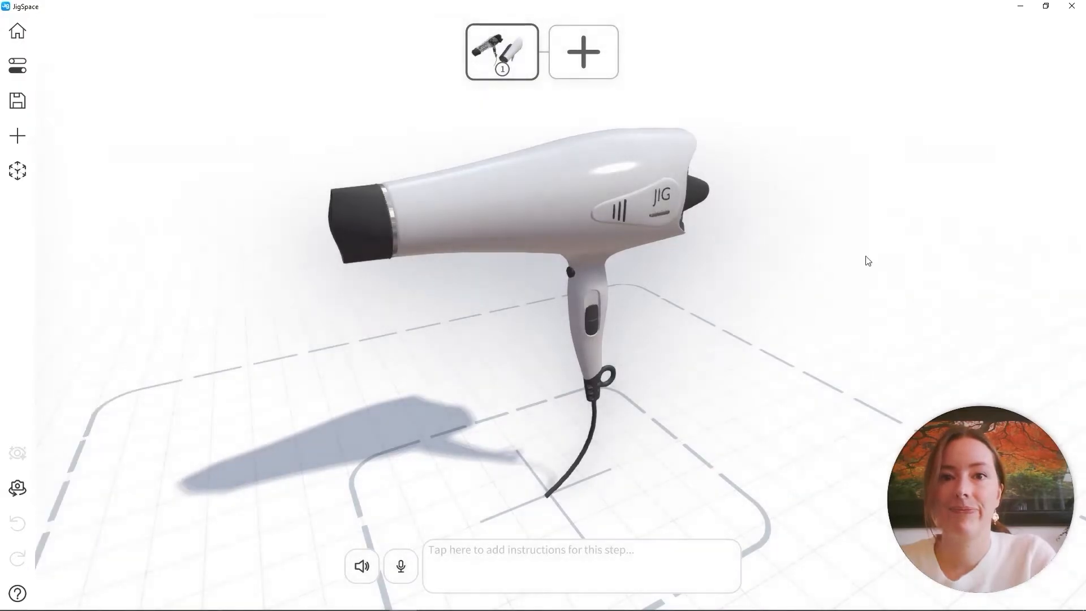
Step: Enter the step 1 instructions "In this jig we will explore the internal components of the hairdryer model." and add a second step
drag(866, 259, 807, 417)
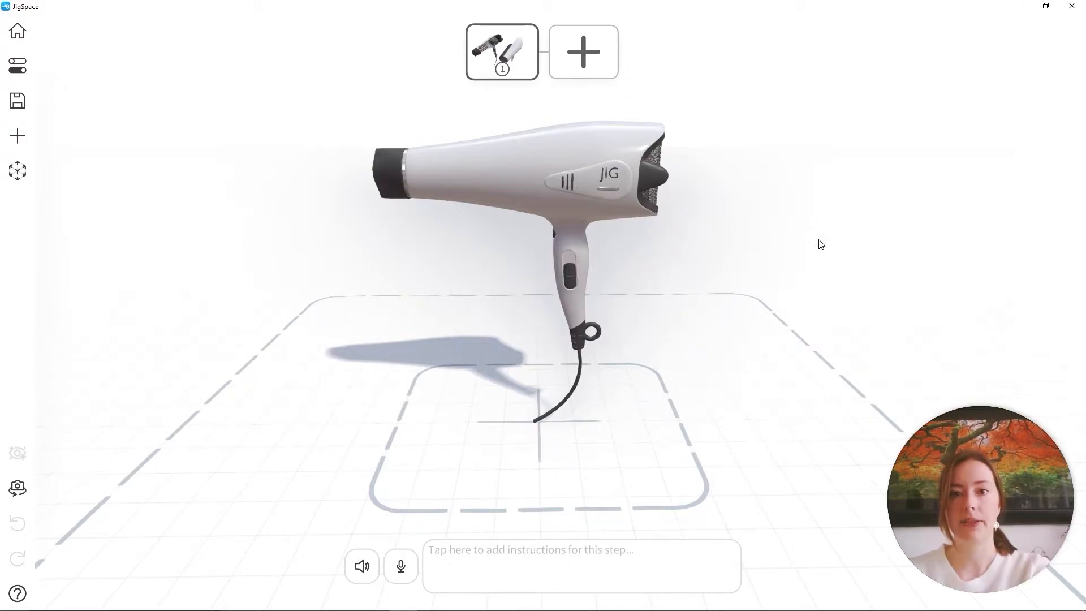
click(589, 571)
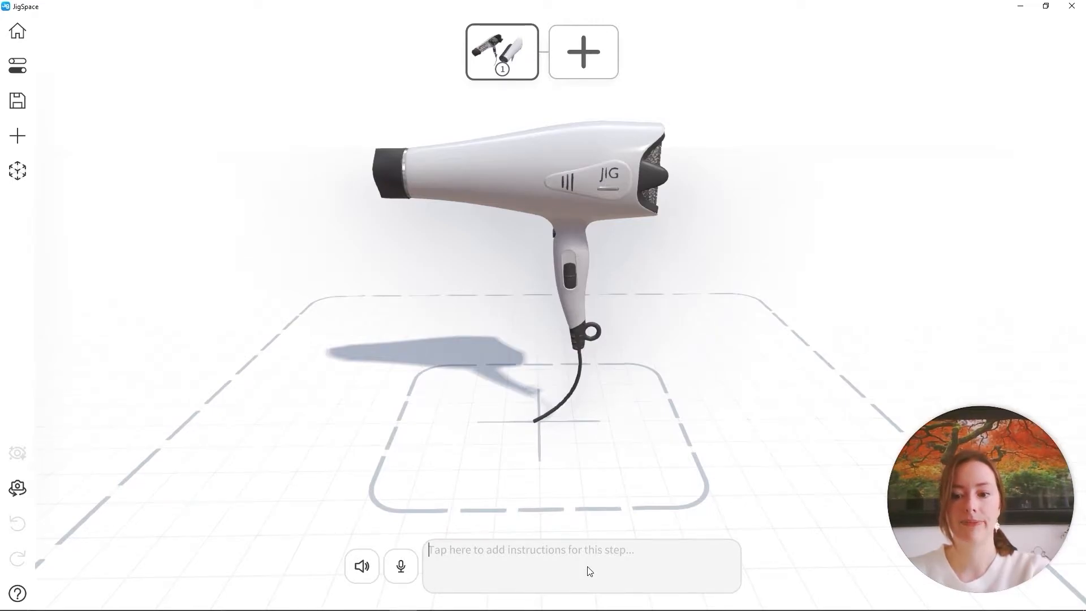
text(In this jig we will explore the)
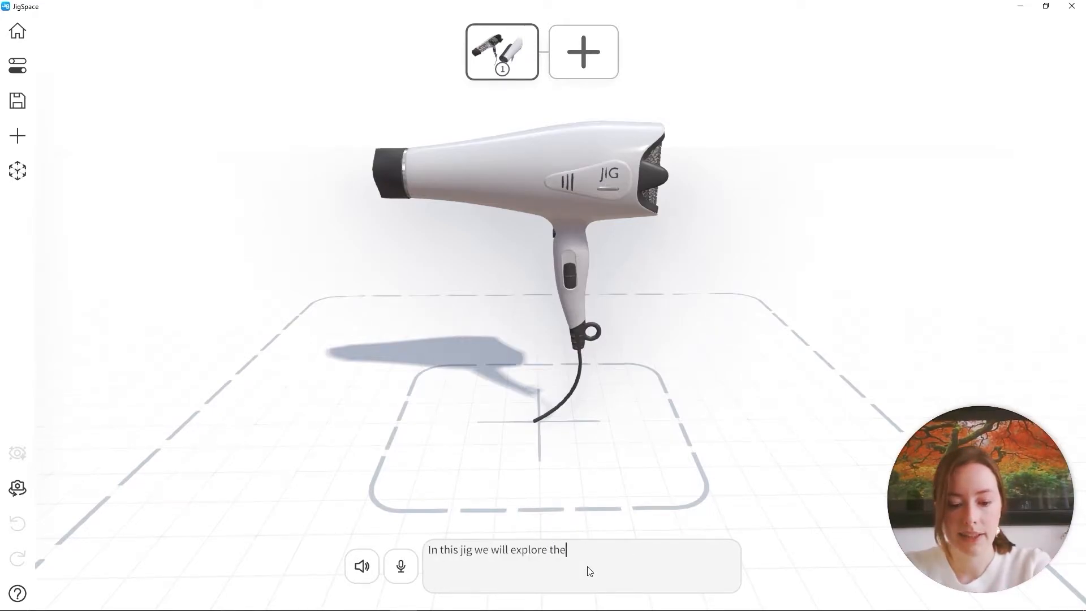
text( internal components of the hairdryer model.)
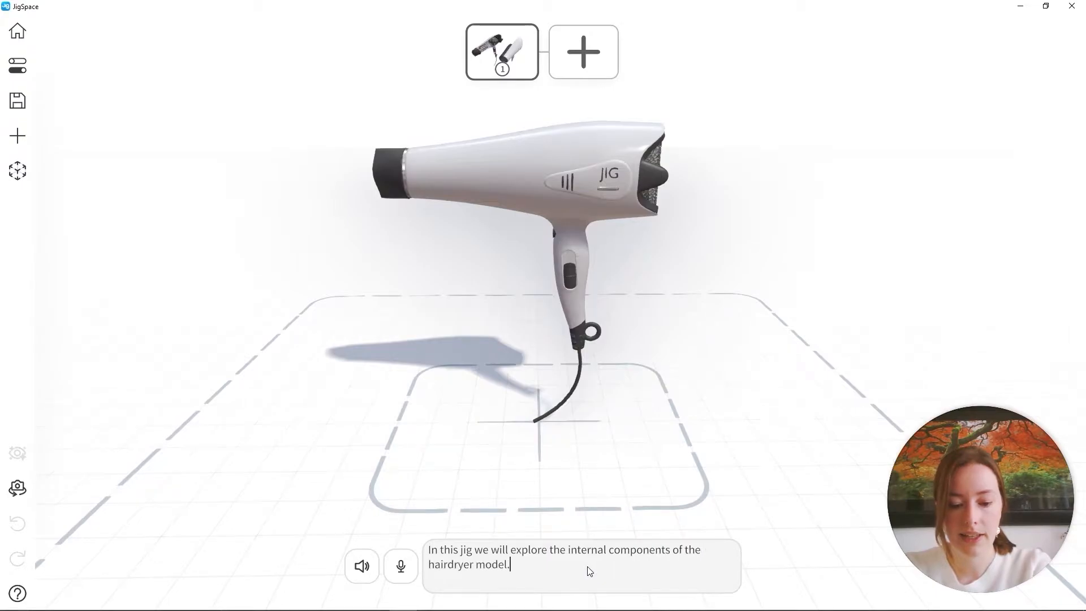
click(686, 443)
click(583, 52)
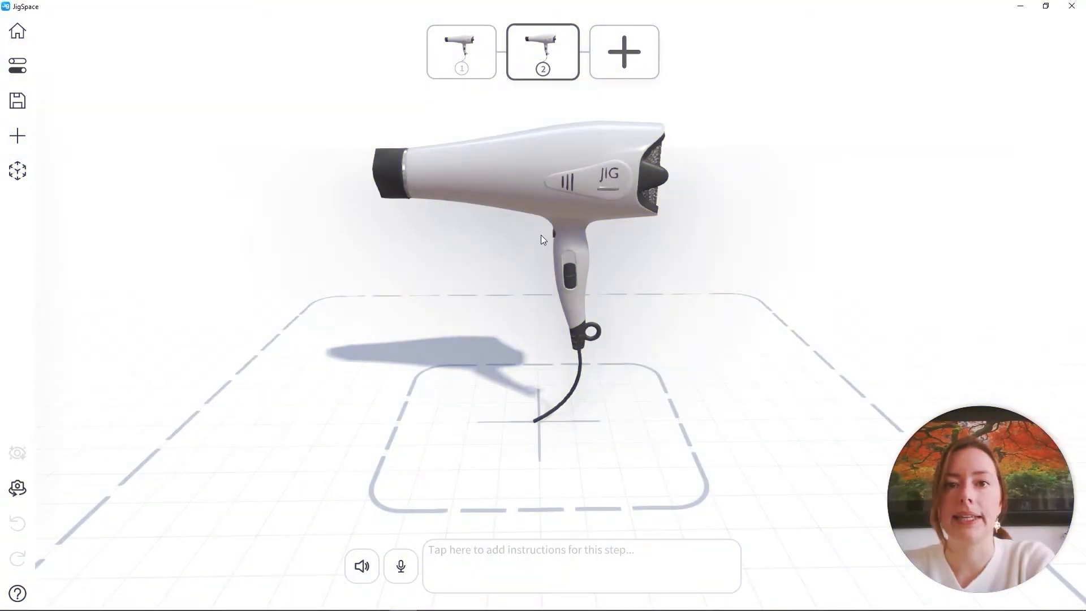
Step: Examine the separate detail parts on the hair dryer shell: the handle switch, vent slots, logo strip and dot markings
drag(540, 235, 656, 310)
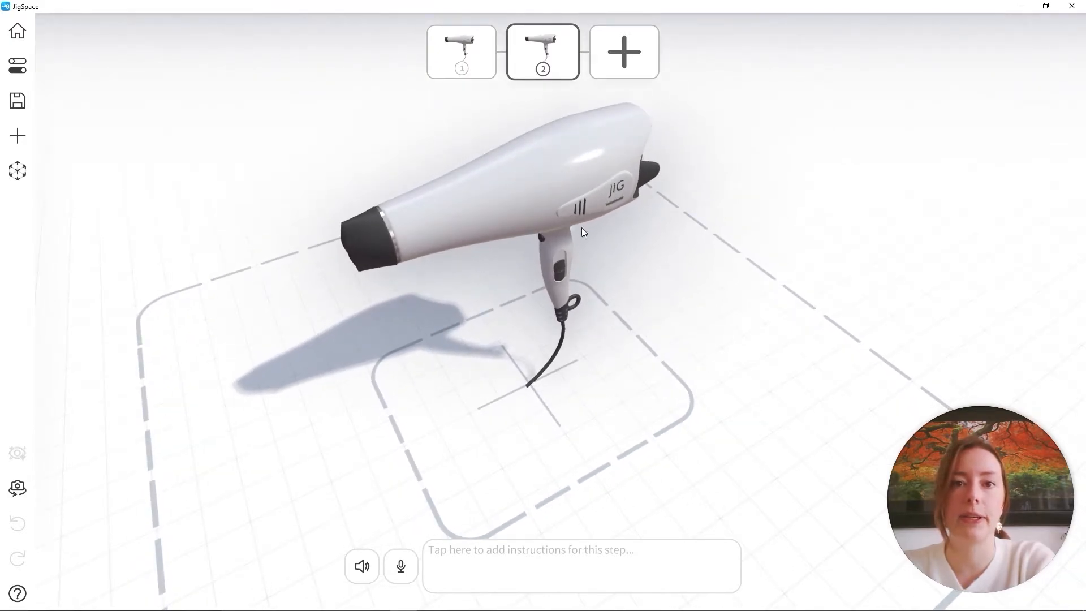
scroll(611, 243, up, 5)
drag(648, 416, 627, 348)
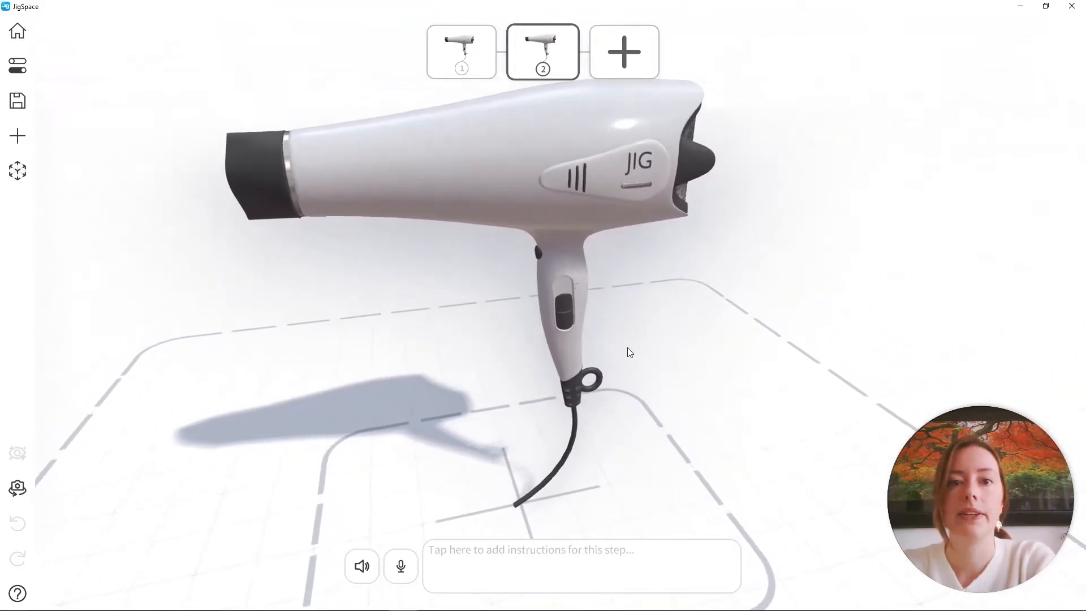
scroll(585, 326, up, 4)
click(576, 319)
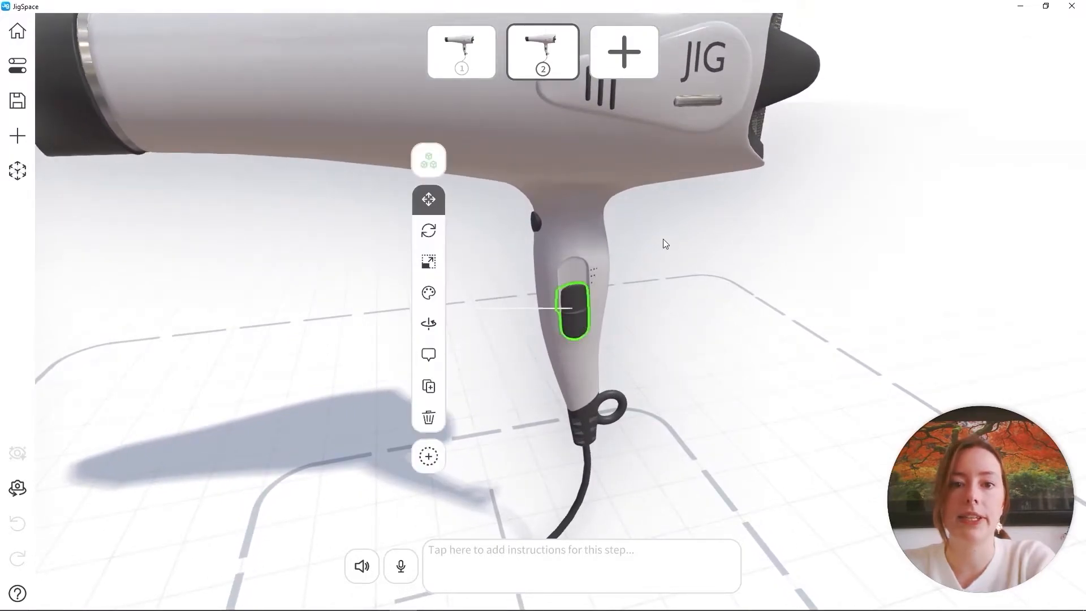
scroll(656, 266, down, 3)
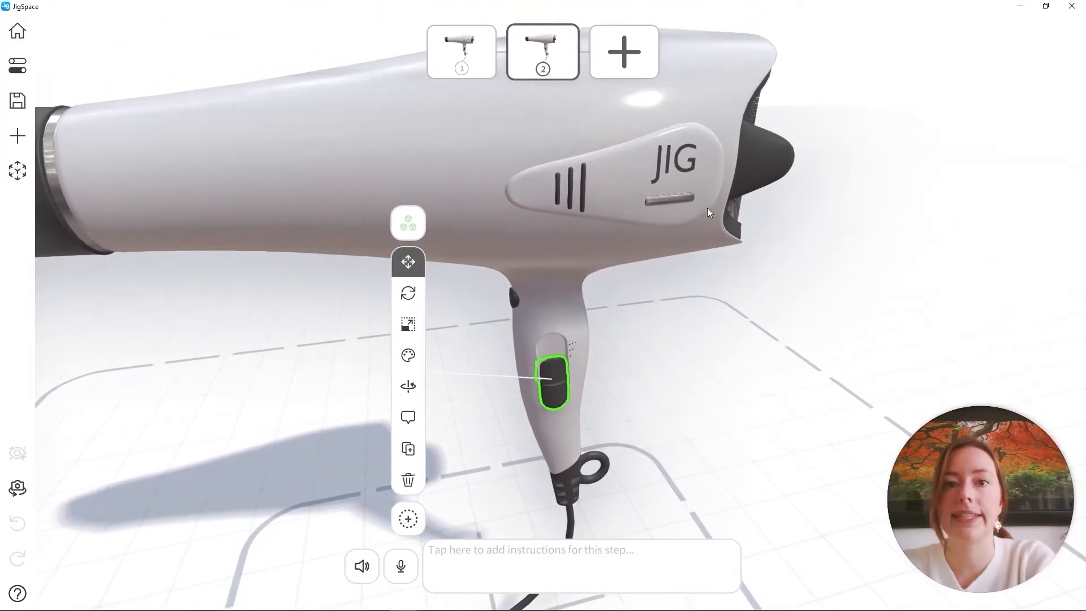
click(585, 178)
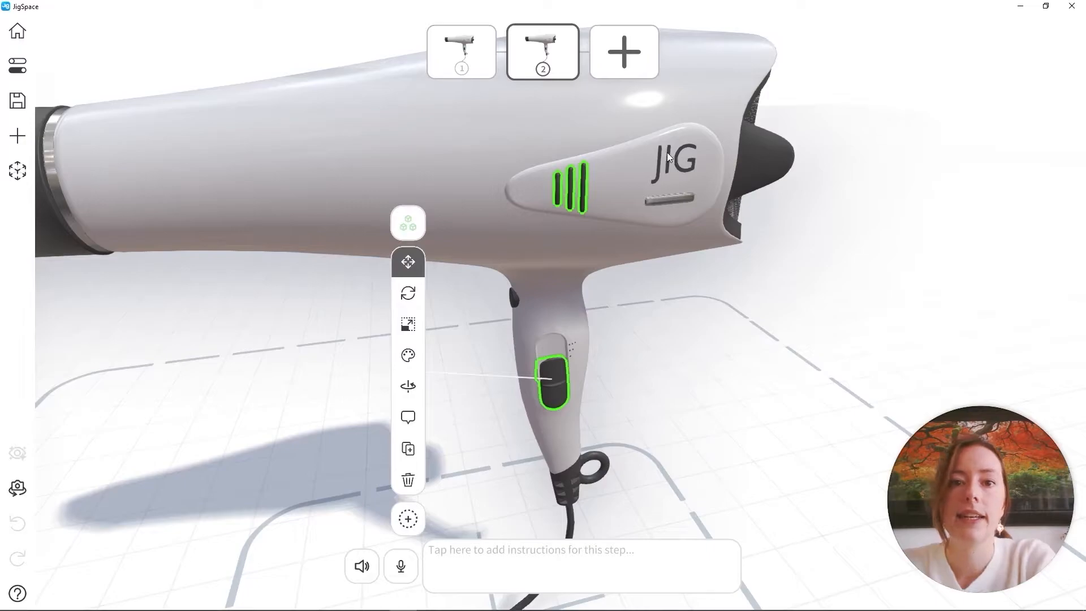
click(671, 201)
drag(577, 378, 541, 331)
scroll(552, 332, up, 5)
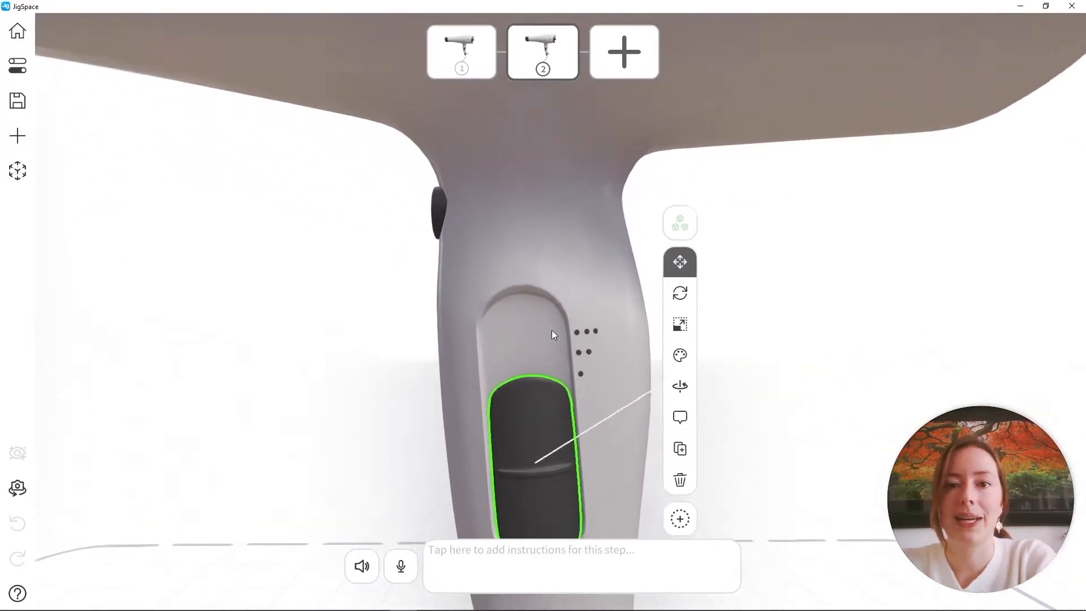
click(582, 335)
scroll(535, 234, down, 5)
Step: Move the logo-side half of the outer shell away from the hair dryer in step 2 to expose the internal parts
click(528, 202)
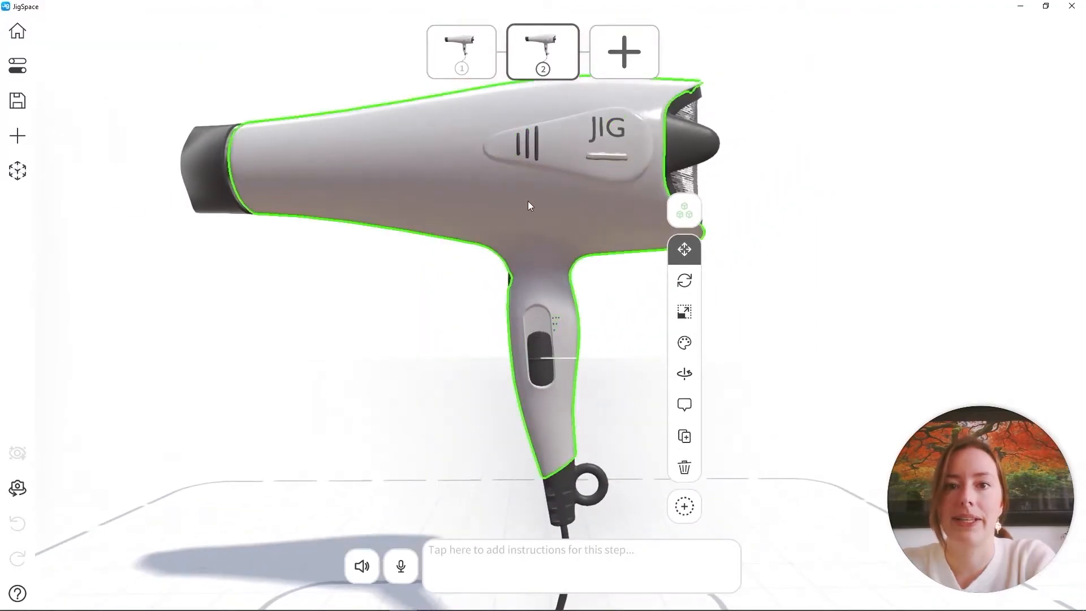
drag(527, 201, 426, 239)
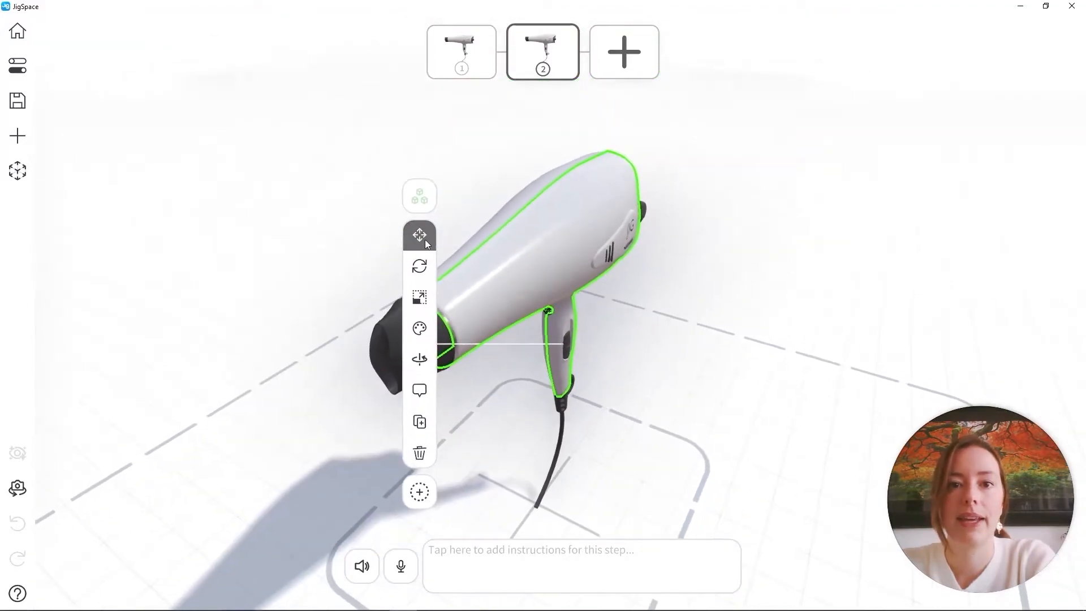
click(423, 235)
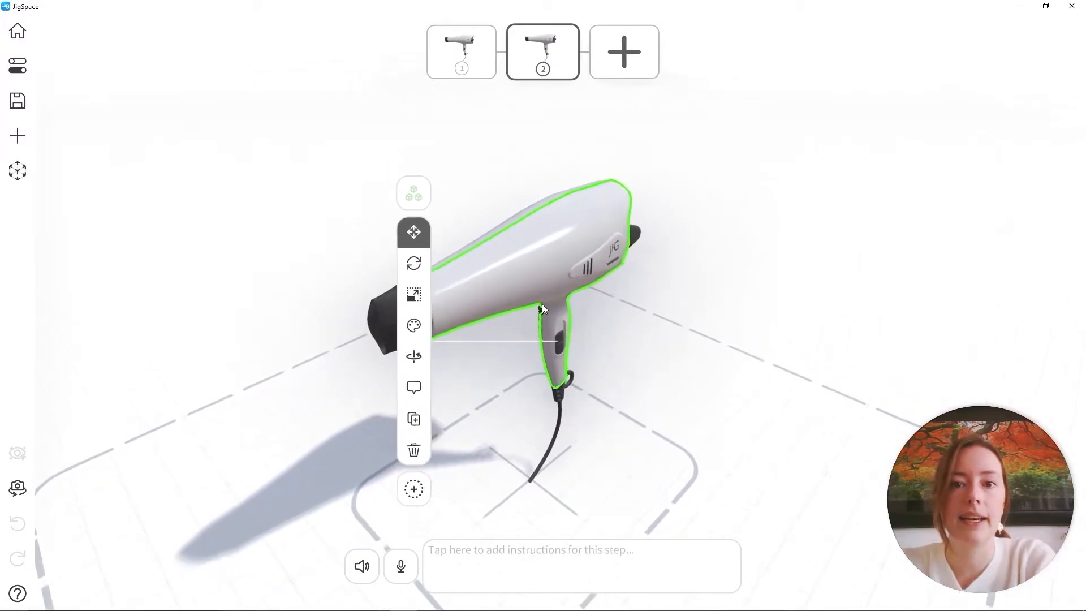
drag(514, 263, 748, 364)
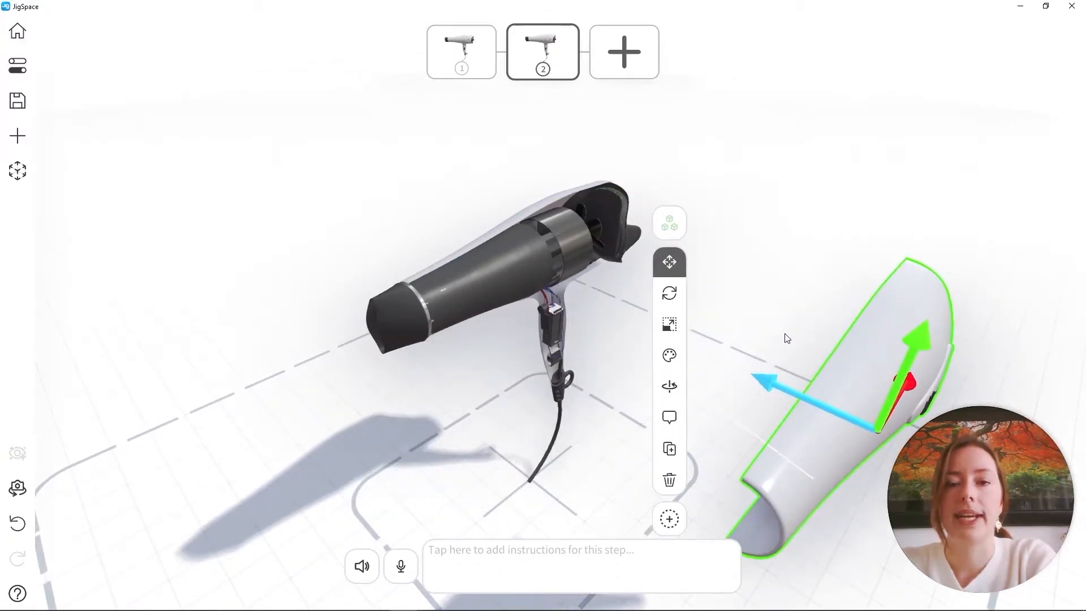
click(784, 311)
middle_drag(784, 311, 691, 266)
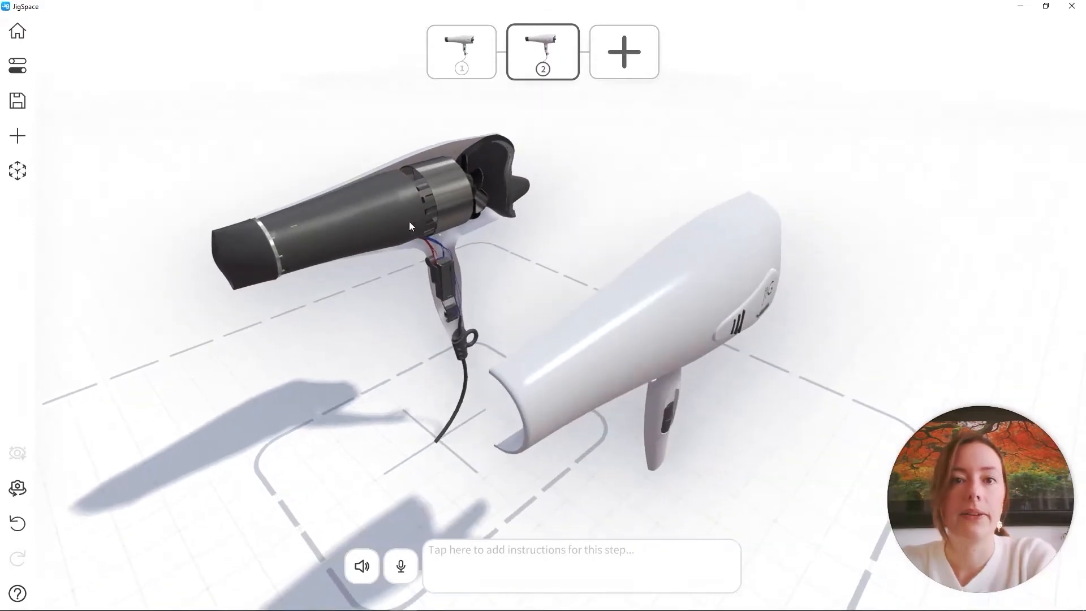
Step: Move the dark inner barrel off the heating coils and place it beside the detached shell half
click(322, 262)
drag(322, 262, 438, 335)
drag(293, 250, 597, 331)
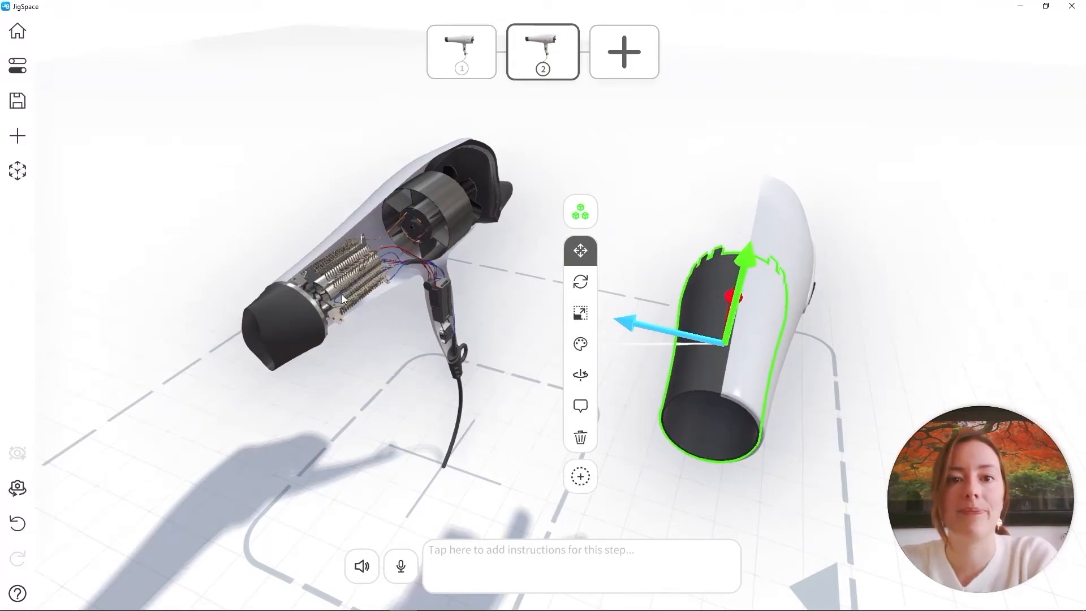
Step: Select the detached shell half together with the dark inner barrel and hide them in step 2, then compare with step 1
click(581, 478)
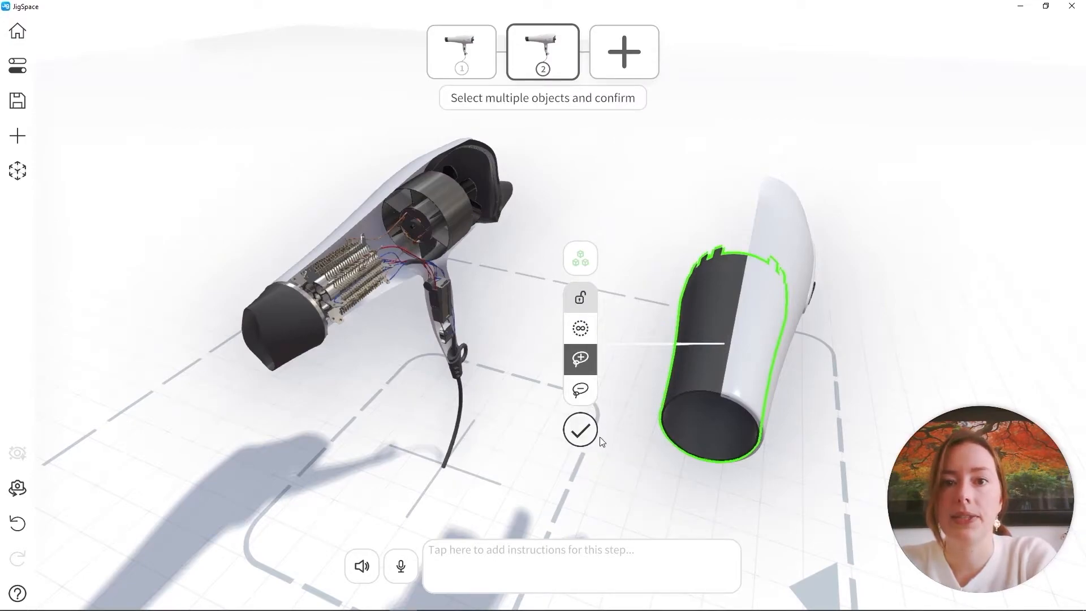
mouse_move(601, 444)
mouse_down()
mouse_move(683, 521)
mouse_move(888, 215)
mouse_move(643, 226)
mouse_move(603, 436)
mouse_up()
drag(734, 459, 650, 471)
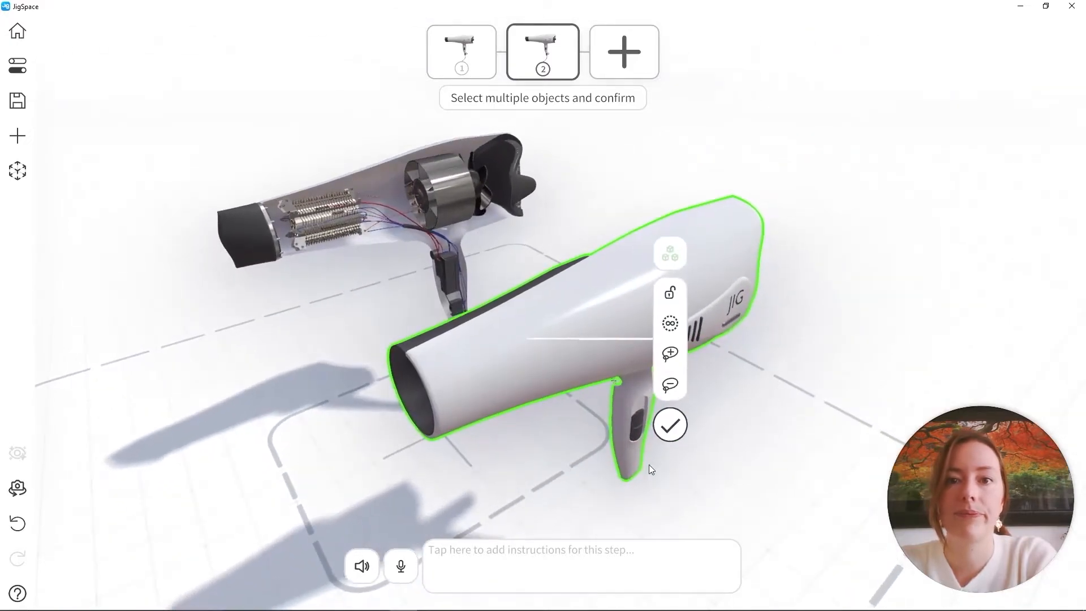
click(669, 425)
click(670, 339)
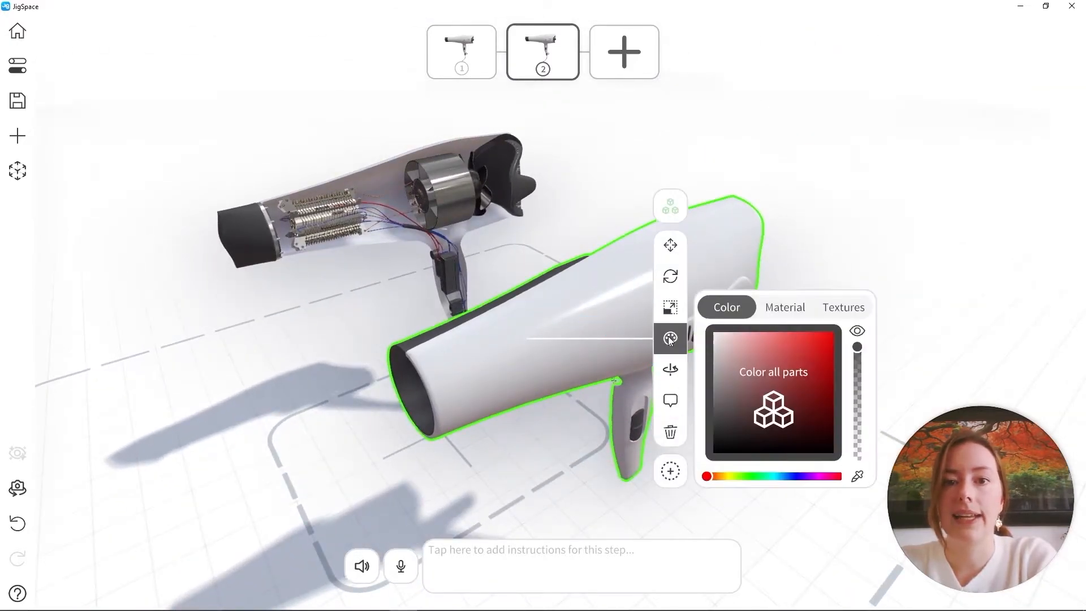
click(858, 332)
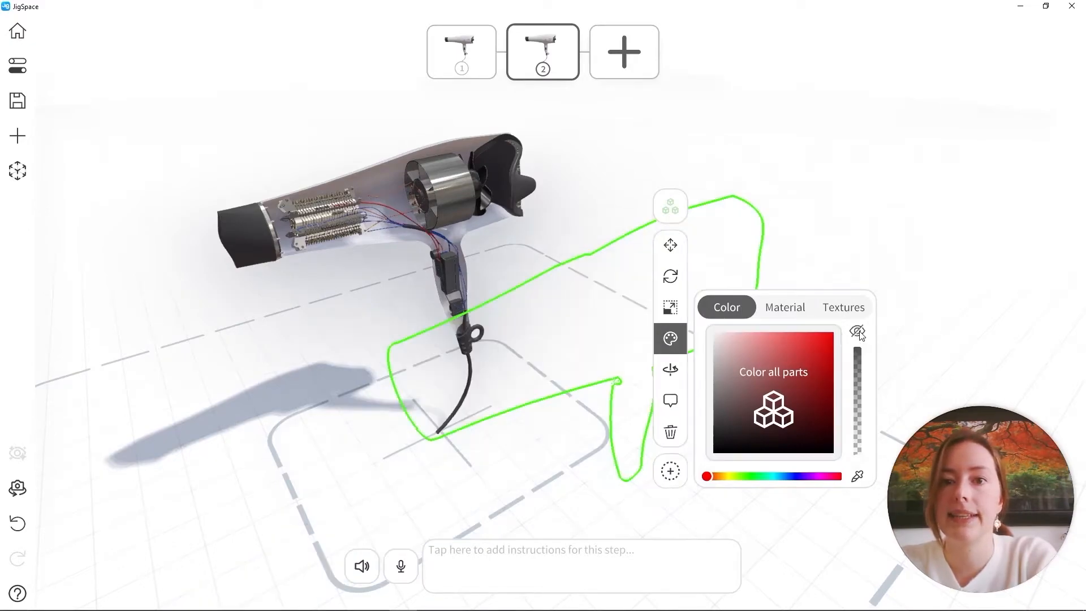
click(885, 243)
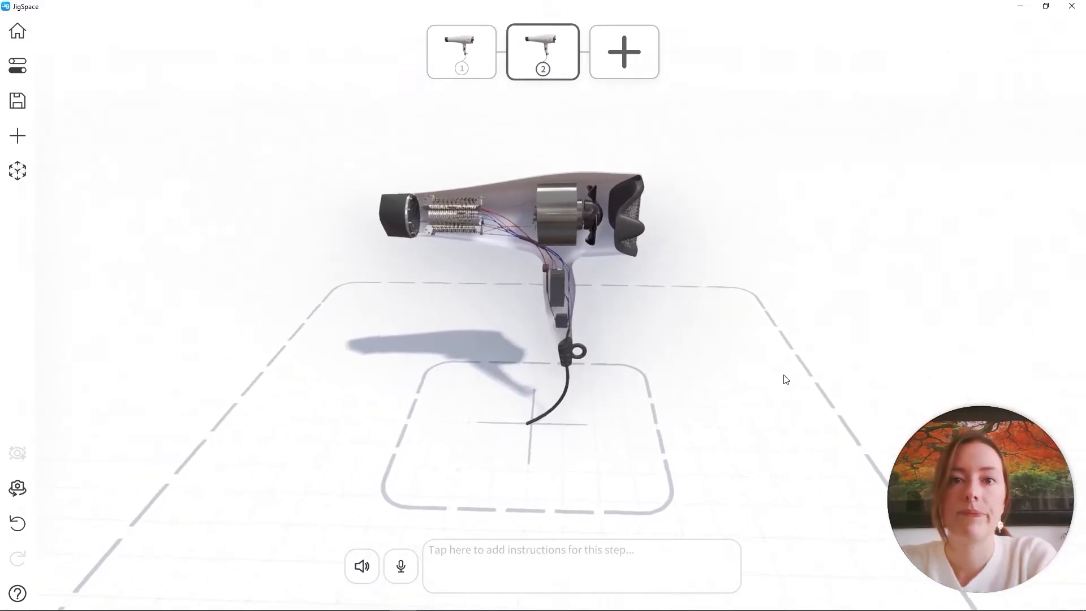
click(462, 73)
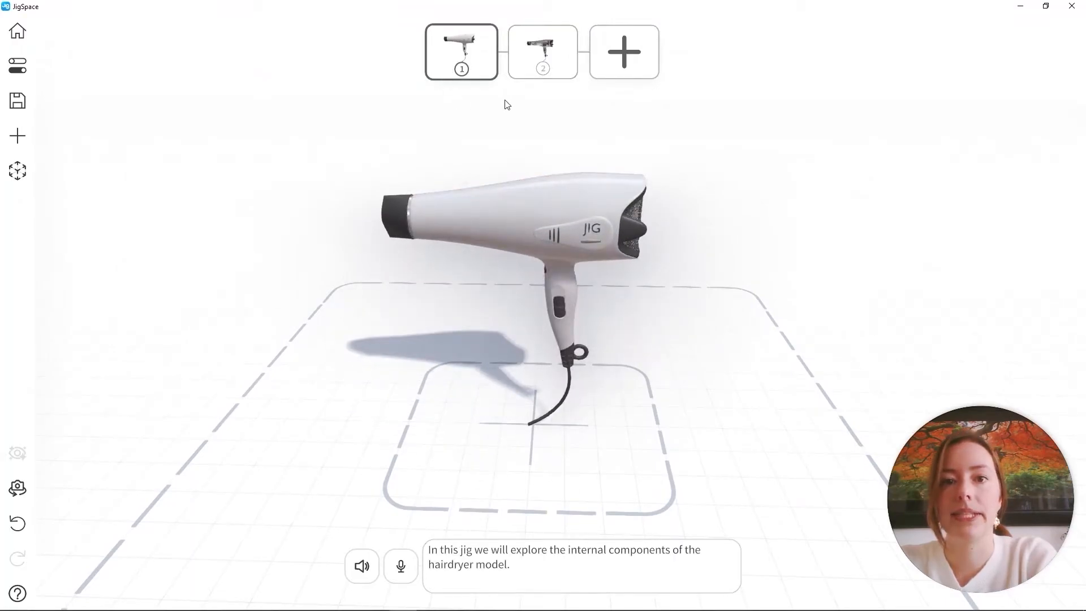
click(561, 55)
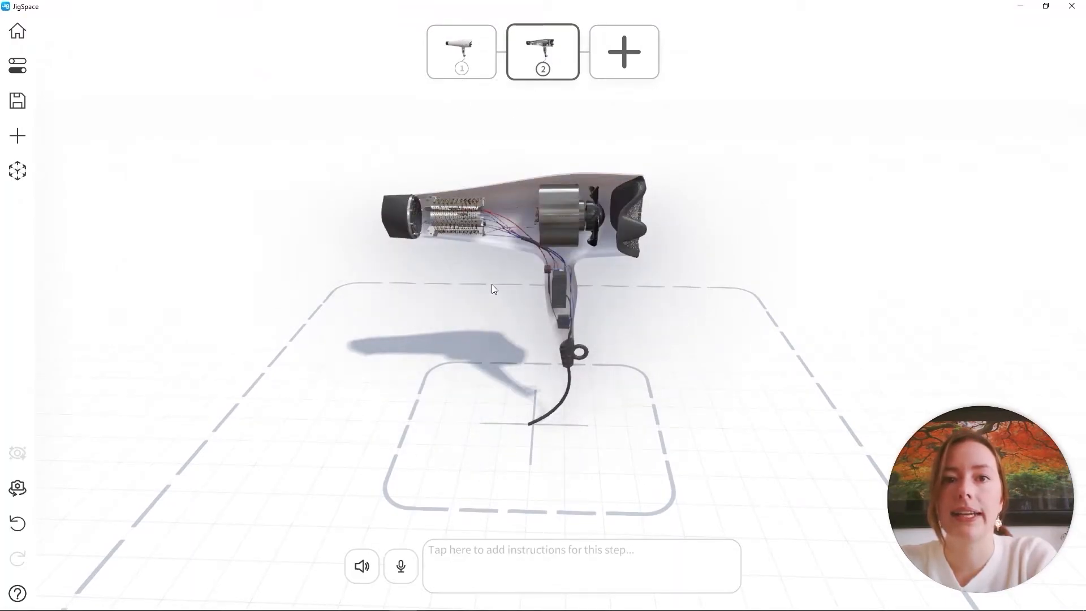
Step: Label the fan beside the motor housing "Intake Fan" in step 2, set the label to always show, and compare with step 1
scroll(555, 227, up, 5)
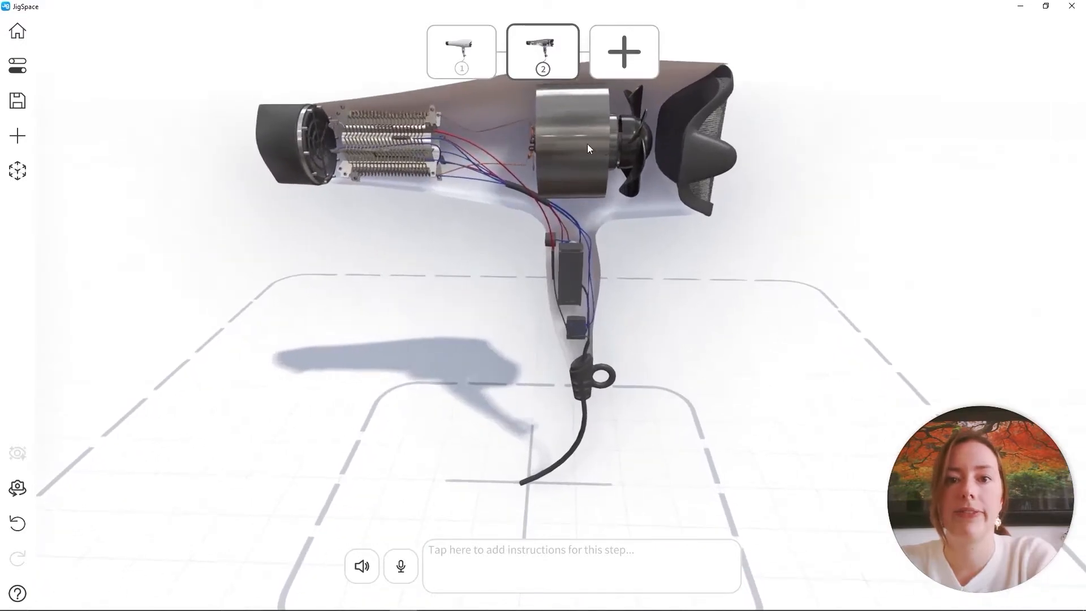
right_drag(587, 145, 575, 269)
scroll(578, 275, up, 2)
scroll(578, 274, up, 1)
right_drag(607, 312, 595, 284)
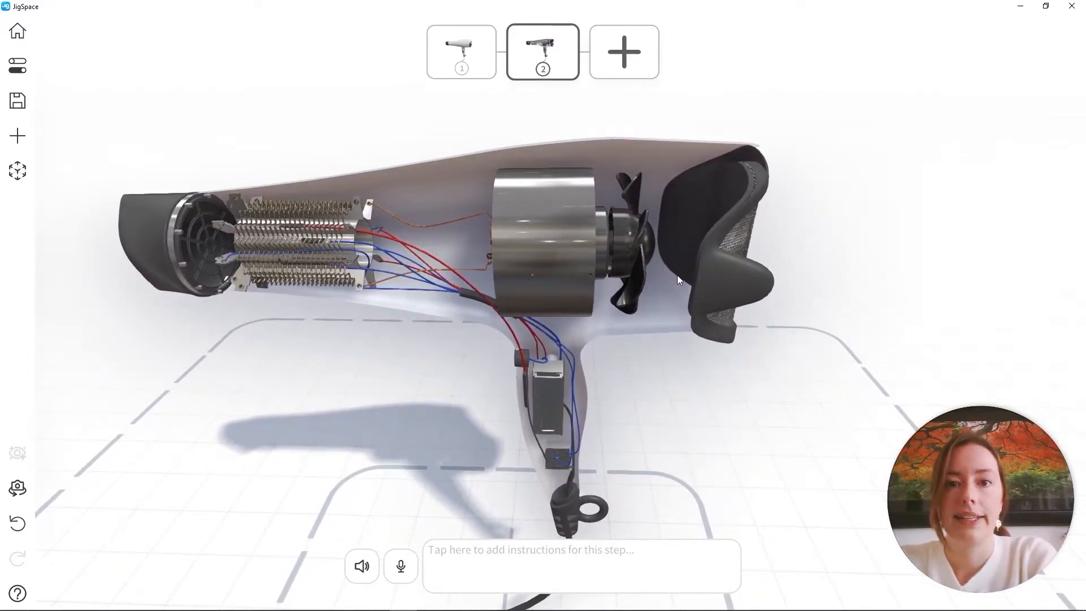
drag(677, 275, 610, 294)
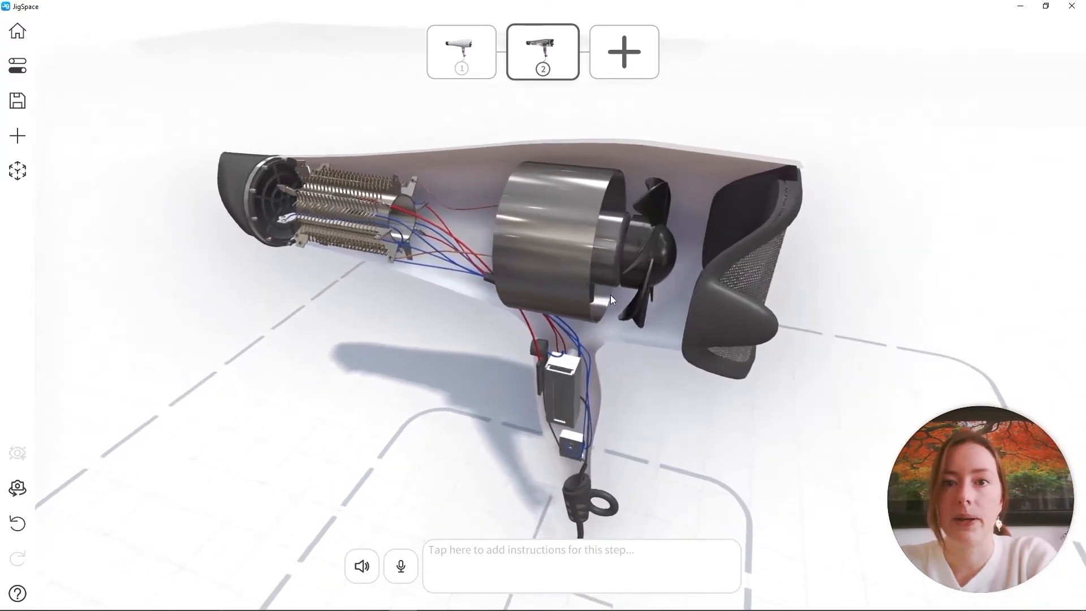
click(661, 246)
drag(716, 233, 660, 284)
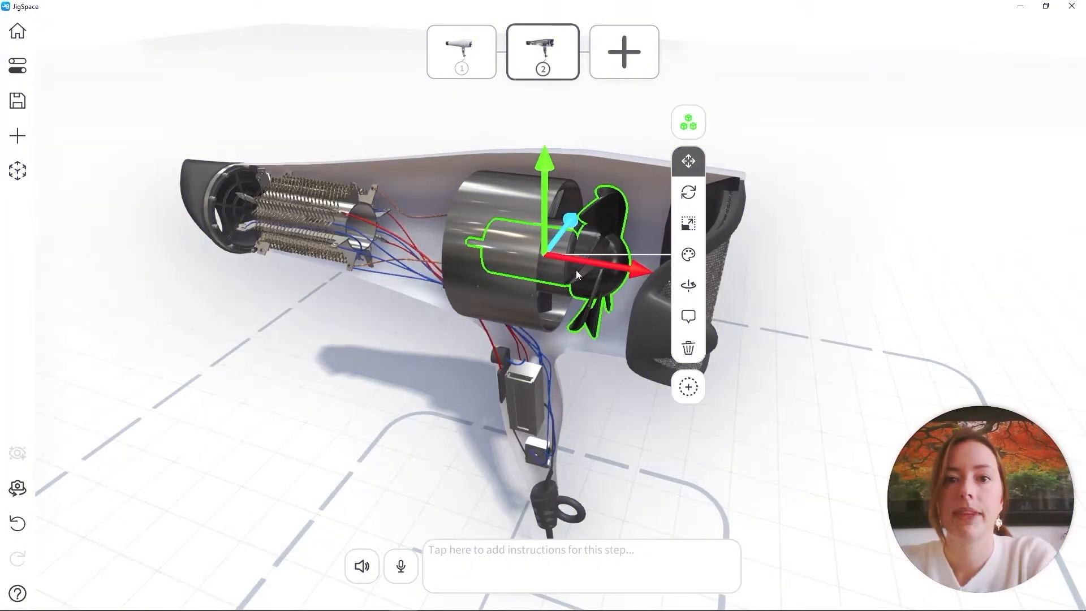
click(686, 316)
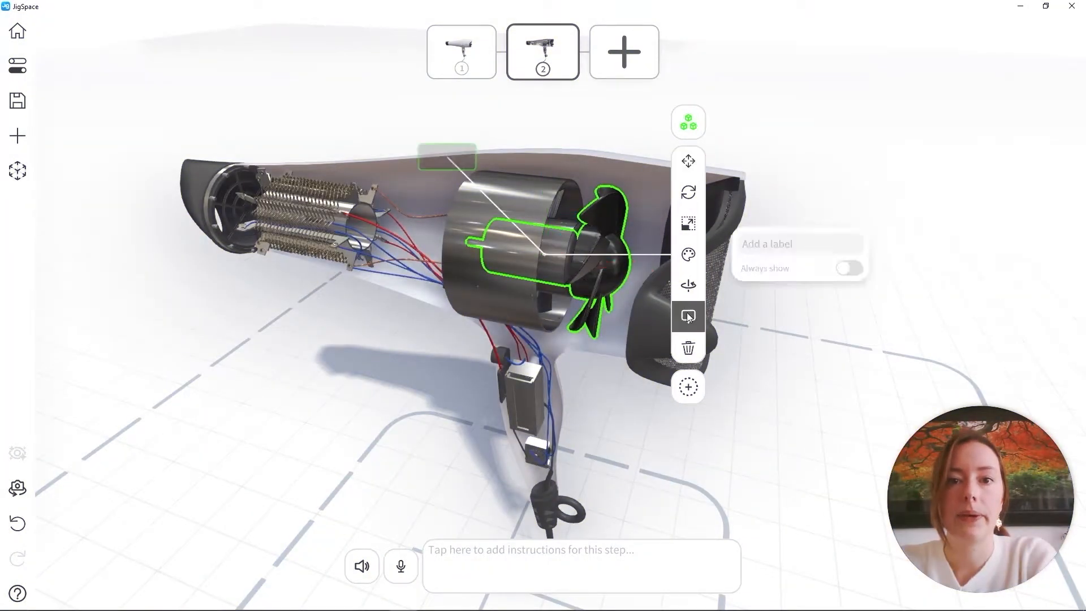
click(789, 235)
text(In)
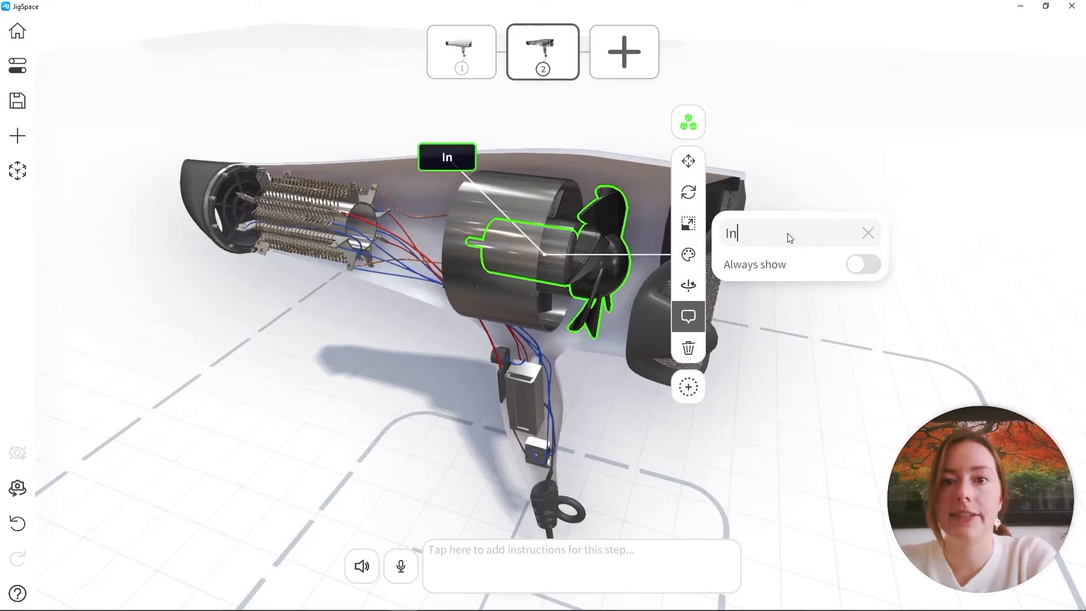
text(take Fan)
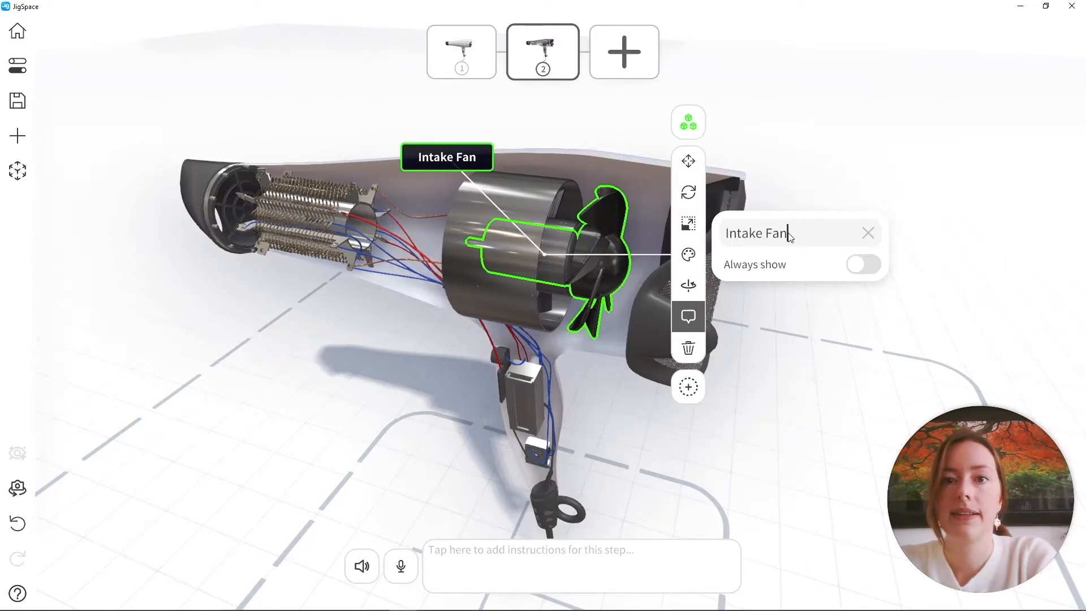
click(858, 263)
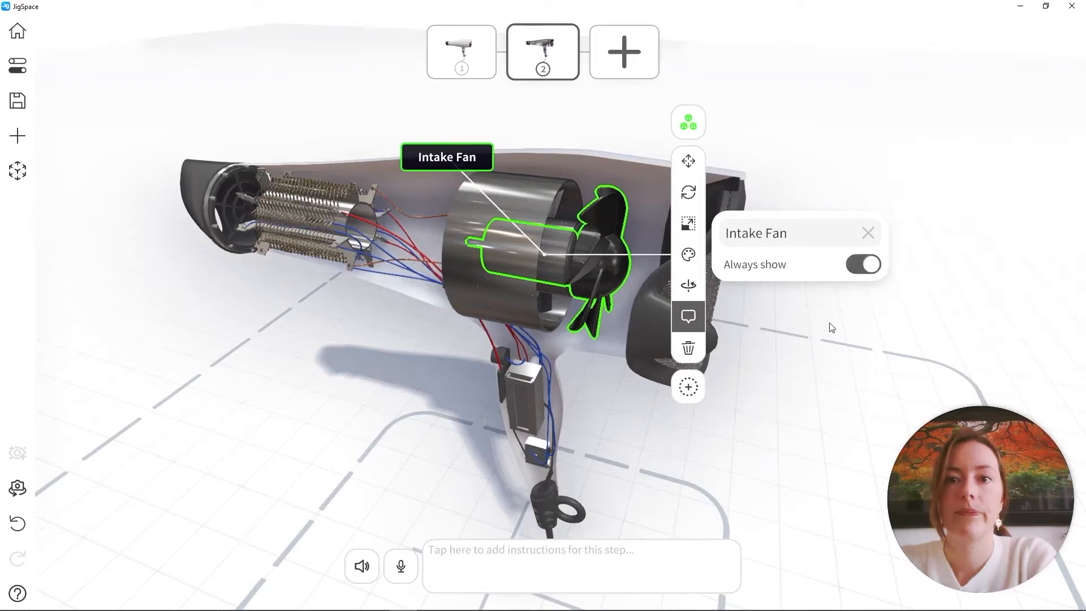
click(860, 130)
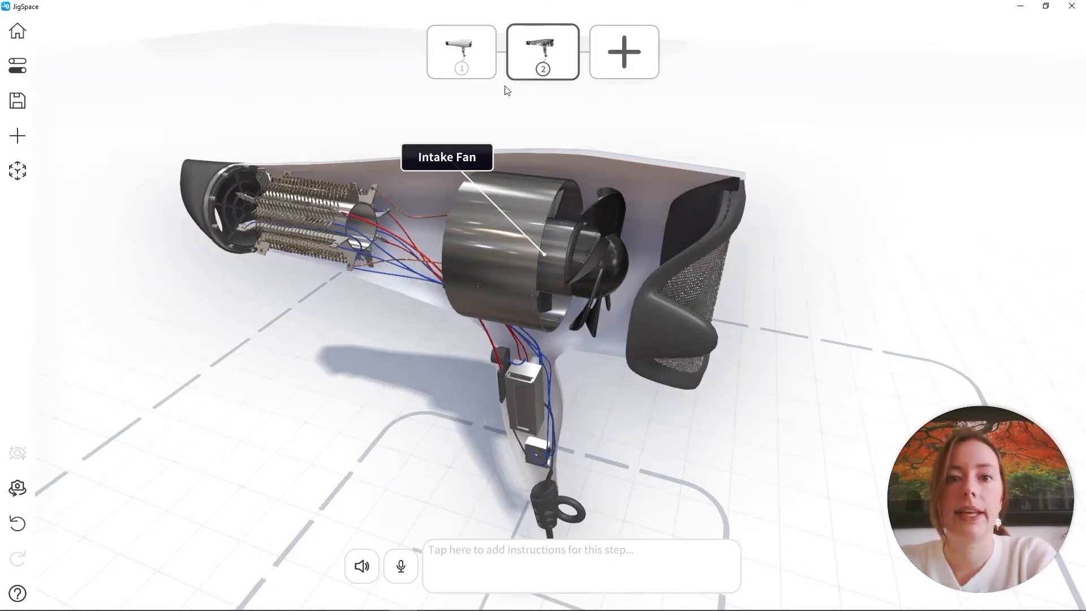
click(461, 54)
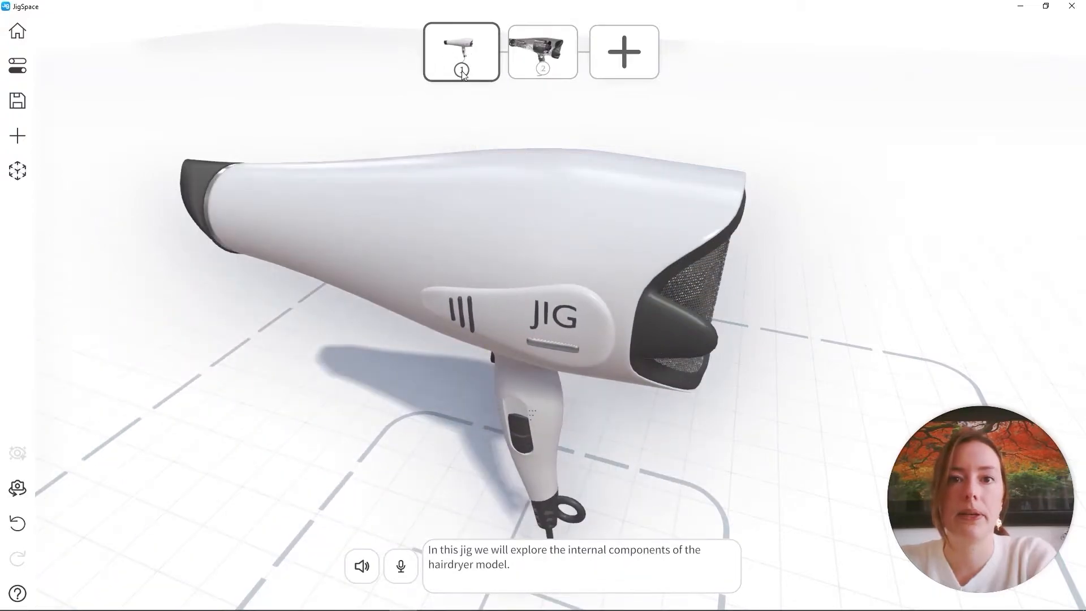
click(545, 53)
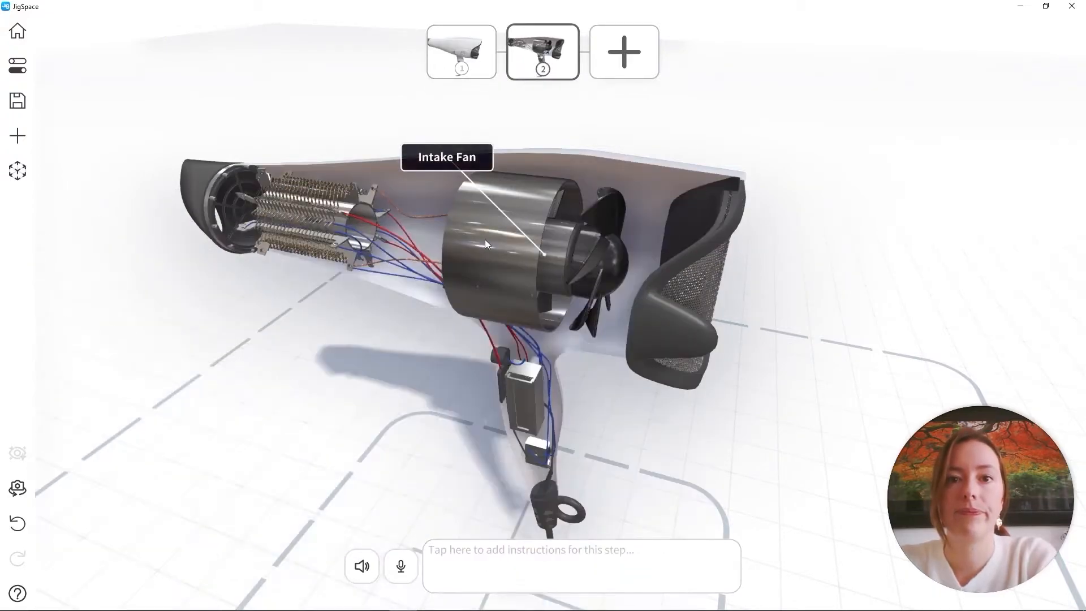
Step: Make the intake fan spin around its X axis in step 2 and view the rotating blades up close
click(606, 249)
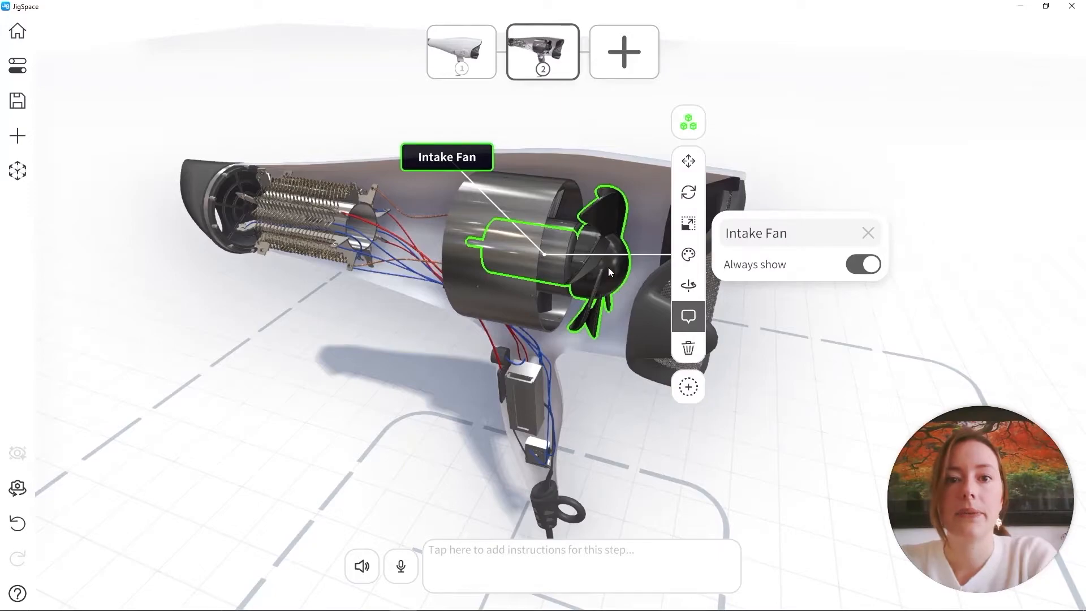
click(688, 285)
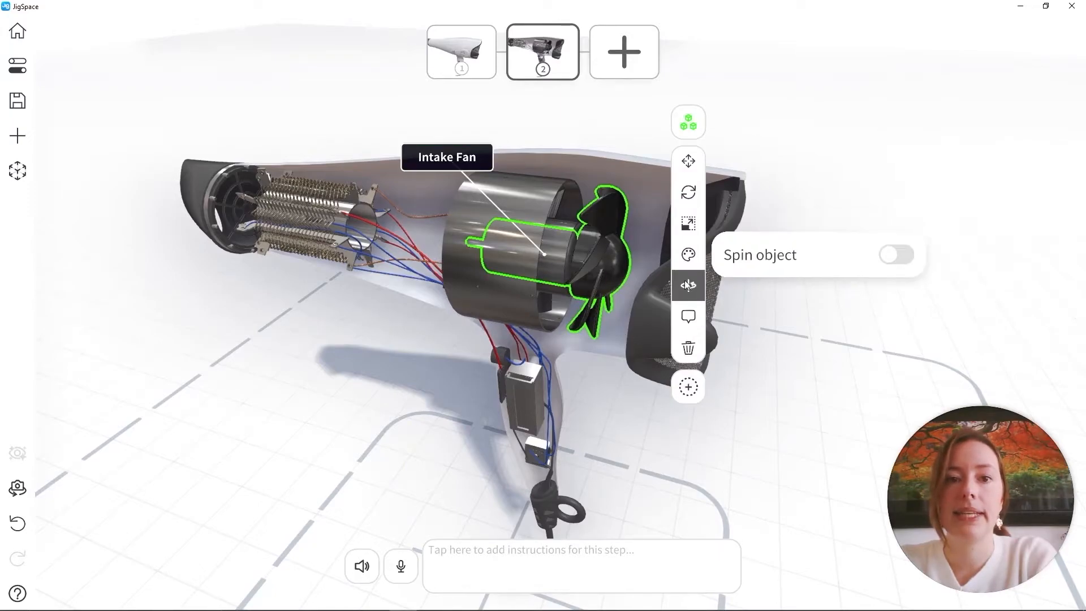
click(896, 255)
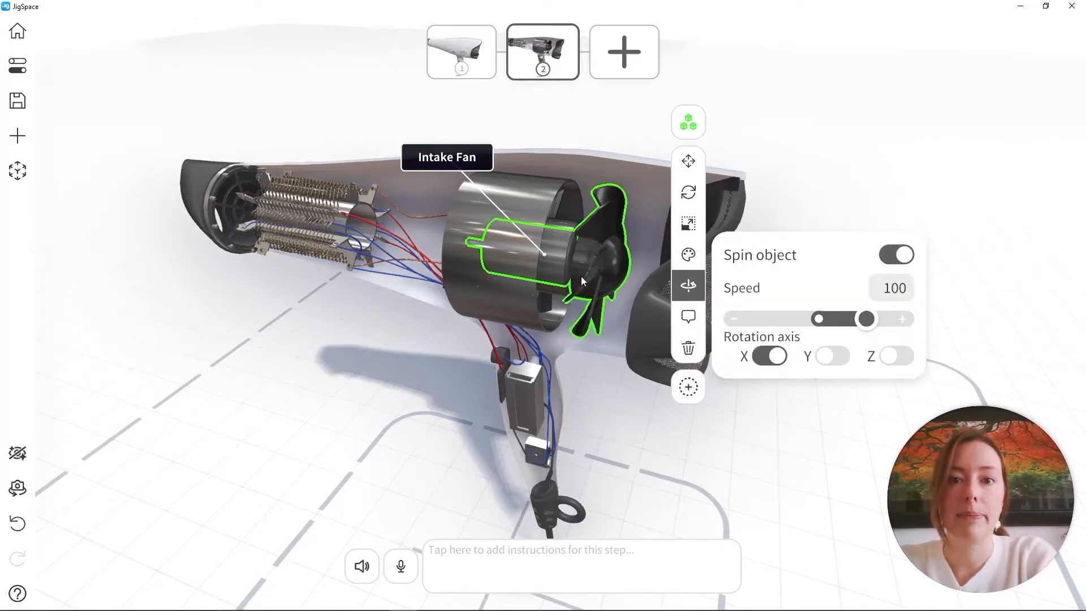
drag(569, 251, 537, 280)
scroll(538, 281, up, 2)
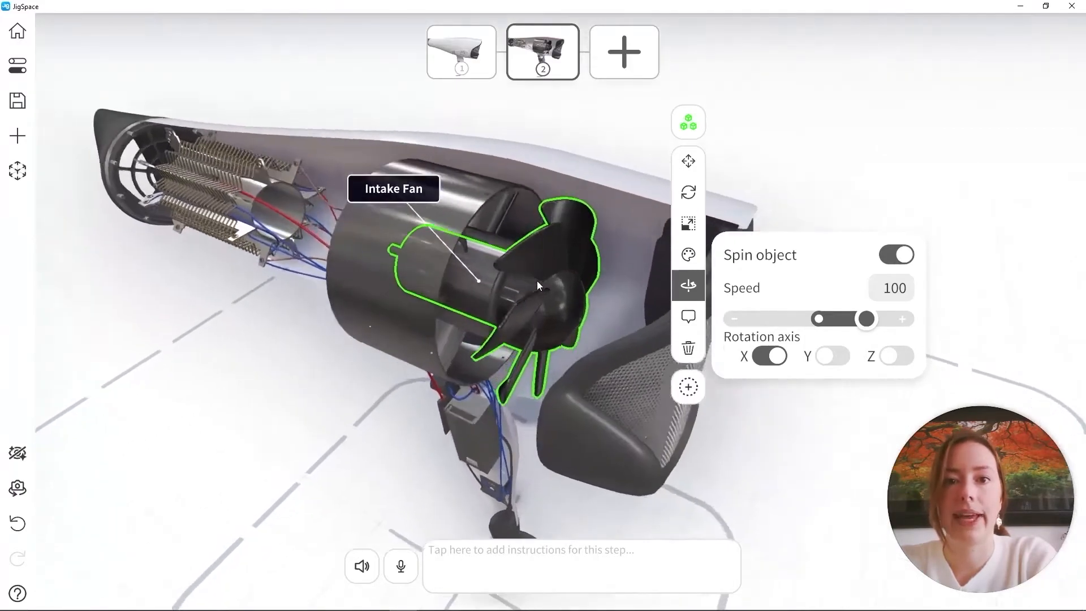
scroll(538, 281, up, 1)
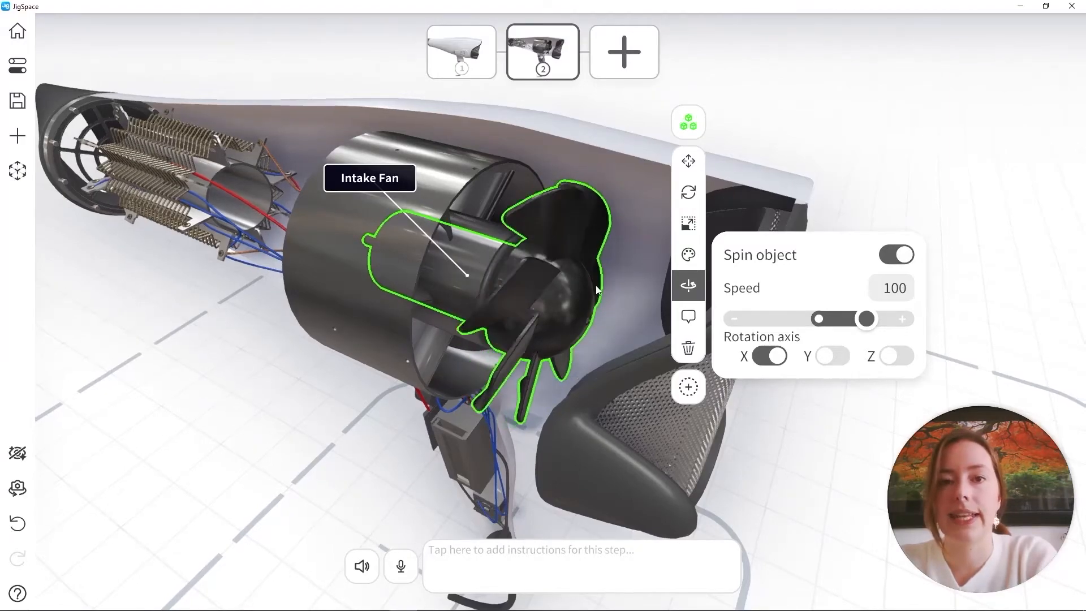
drag(599, 290, 589, 253)
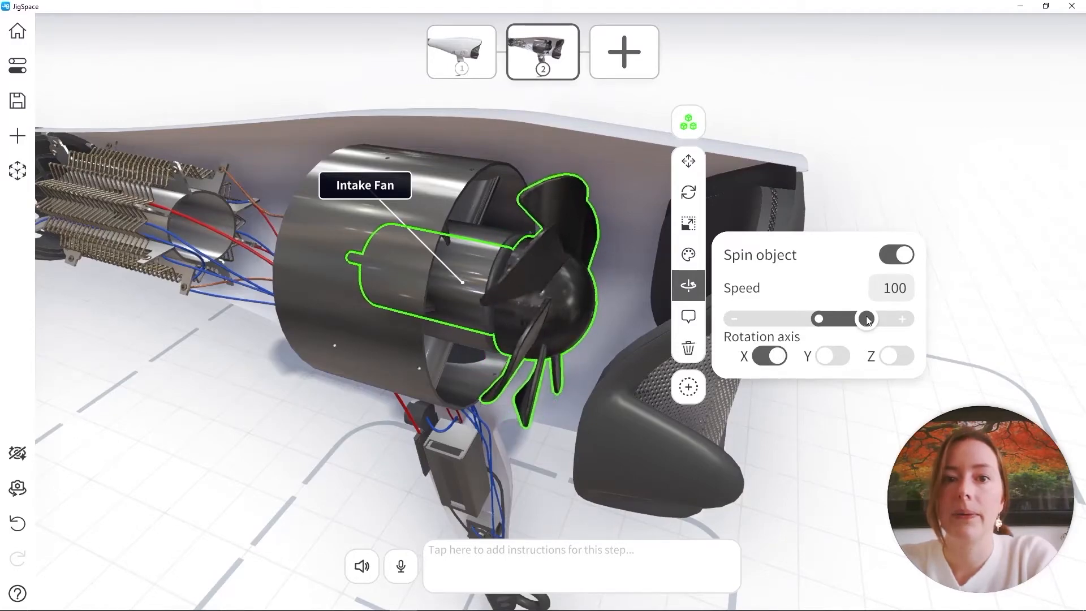
Step: Reverse the intake fan's spin by setting its speed to -300, and check the rotation from another angle
drag(867, 320, 720, 328)
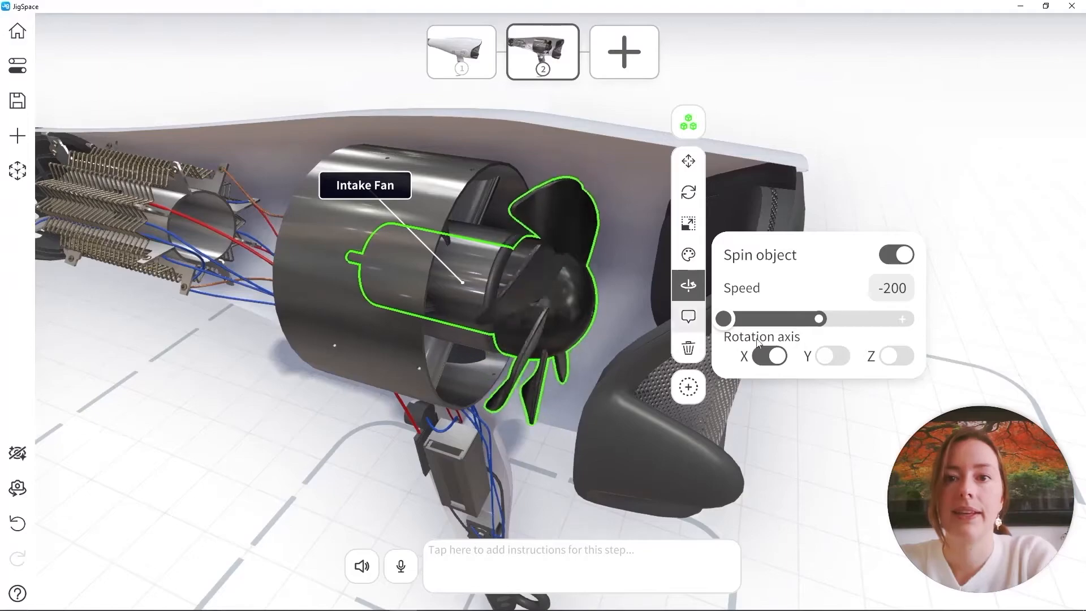
click(899, 294)
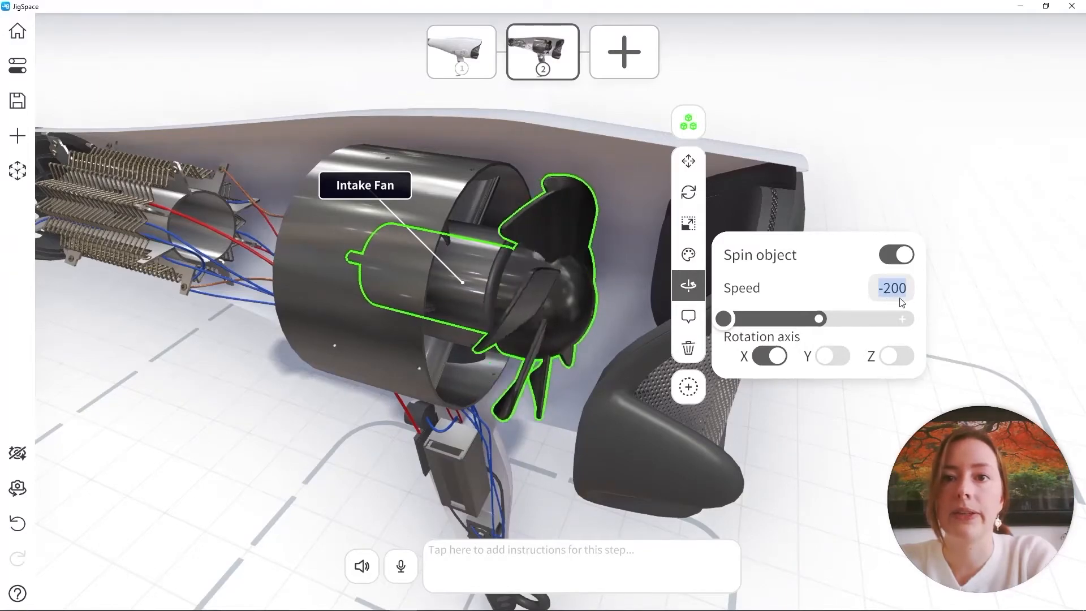
text(-300)
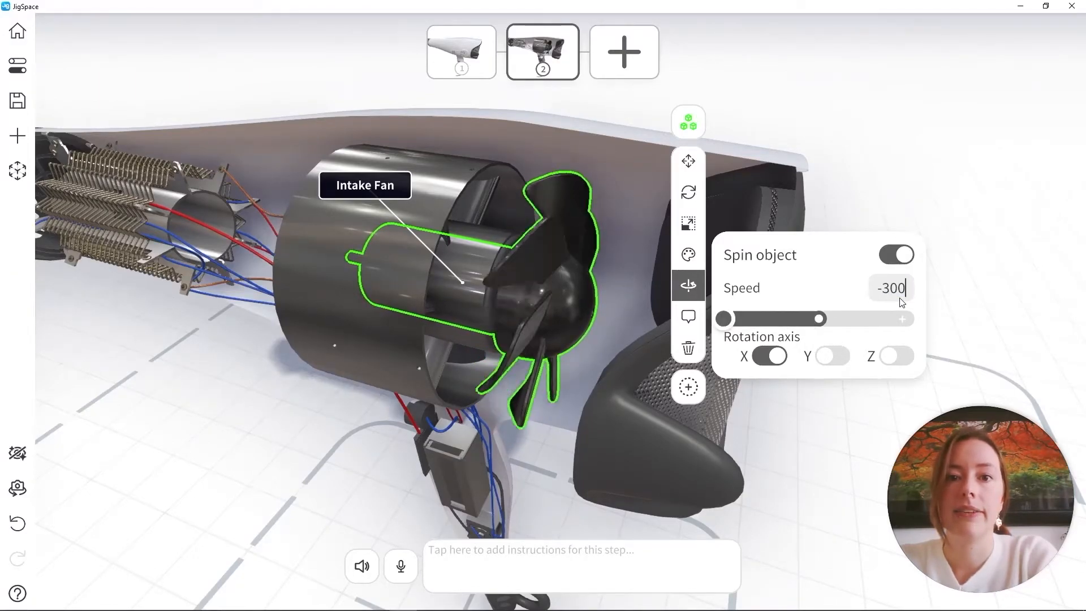
click(935, 153)
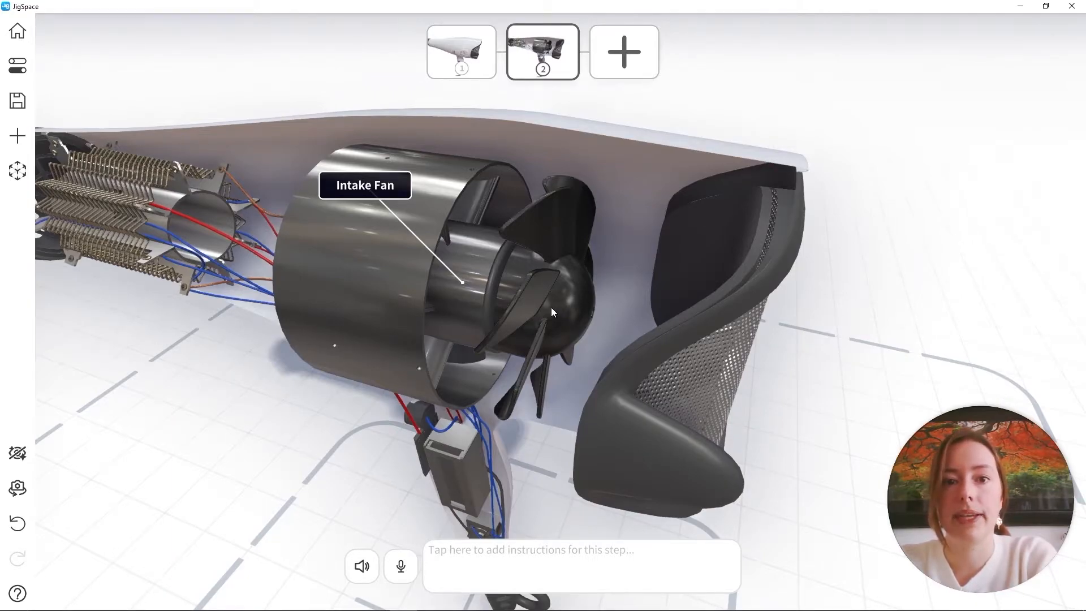
drag(551, 307, 702, 298)
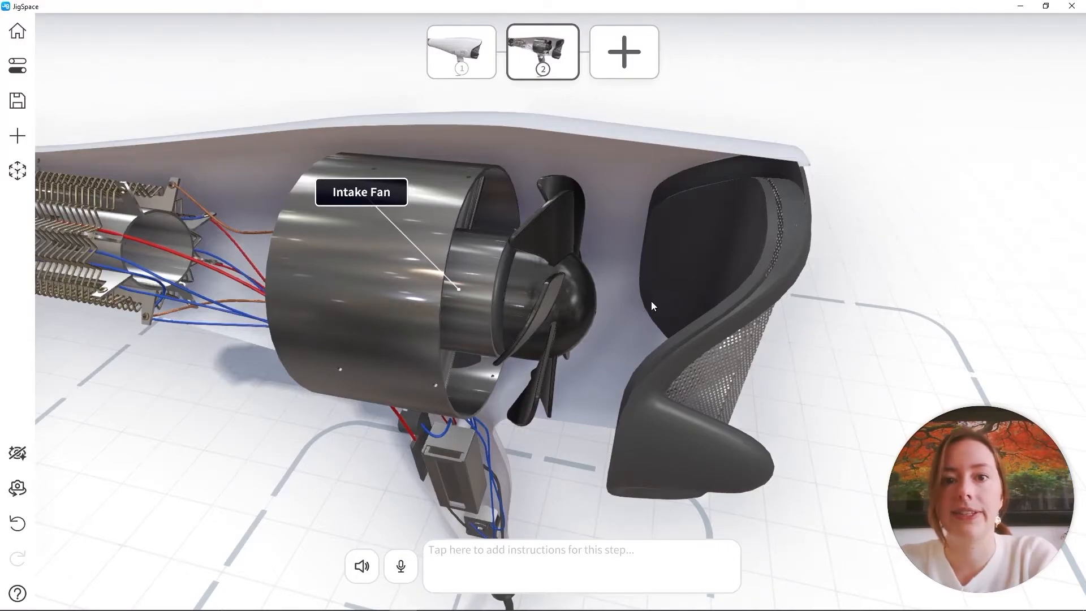
click(567, 292)
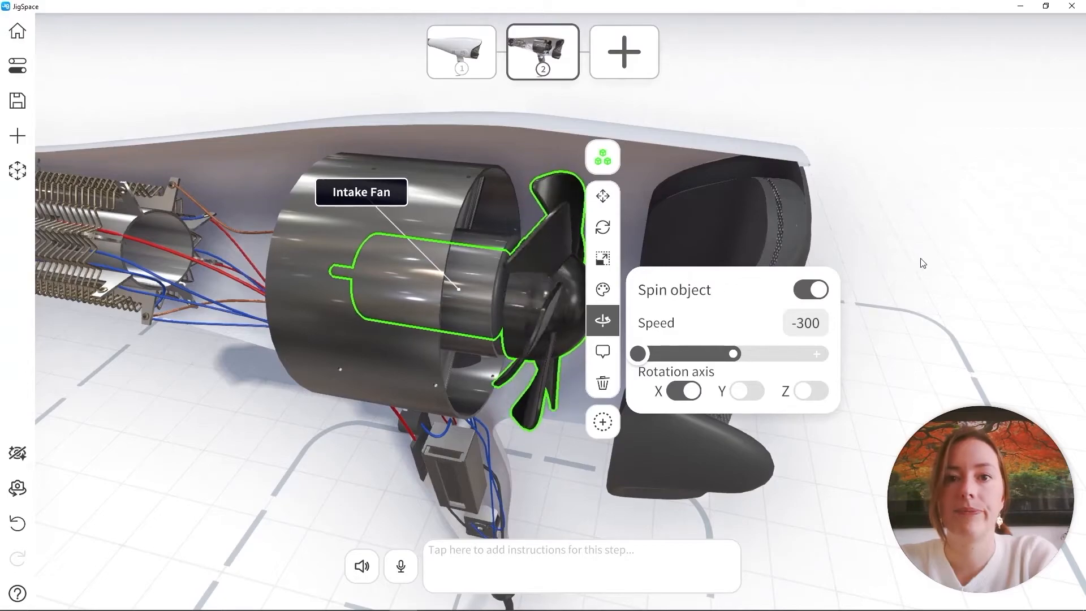
click(907, 226)
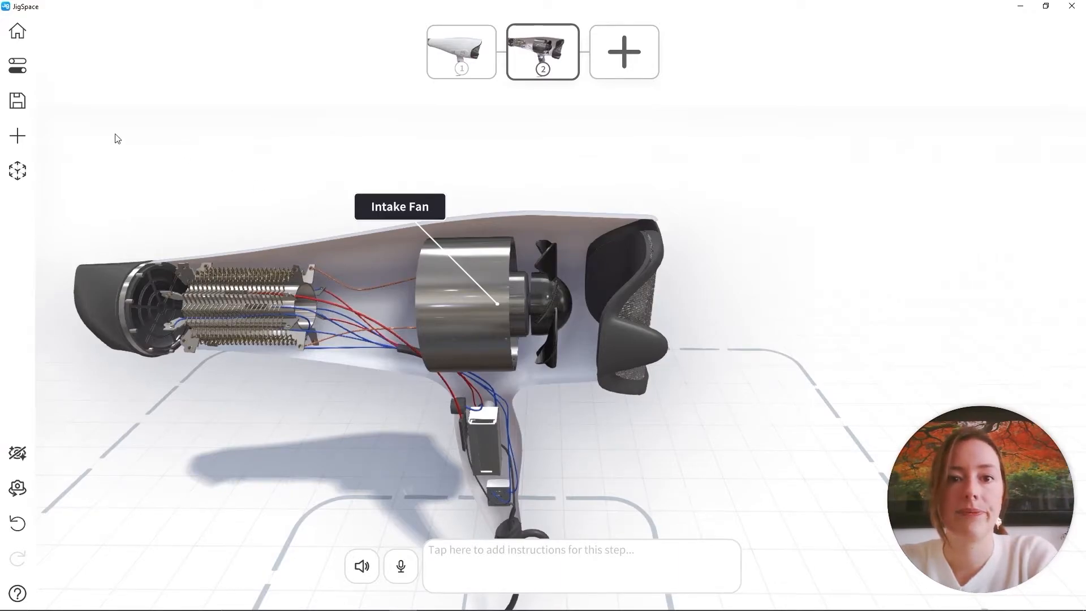
Step: Insert a Flow Cone effect from the object library's Effects, add it to all steps, and check both steps
click(25, 137)
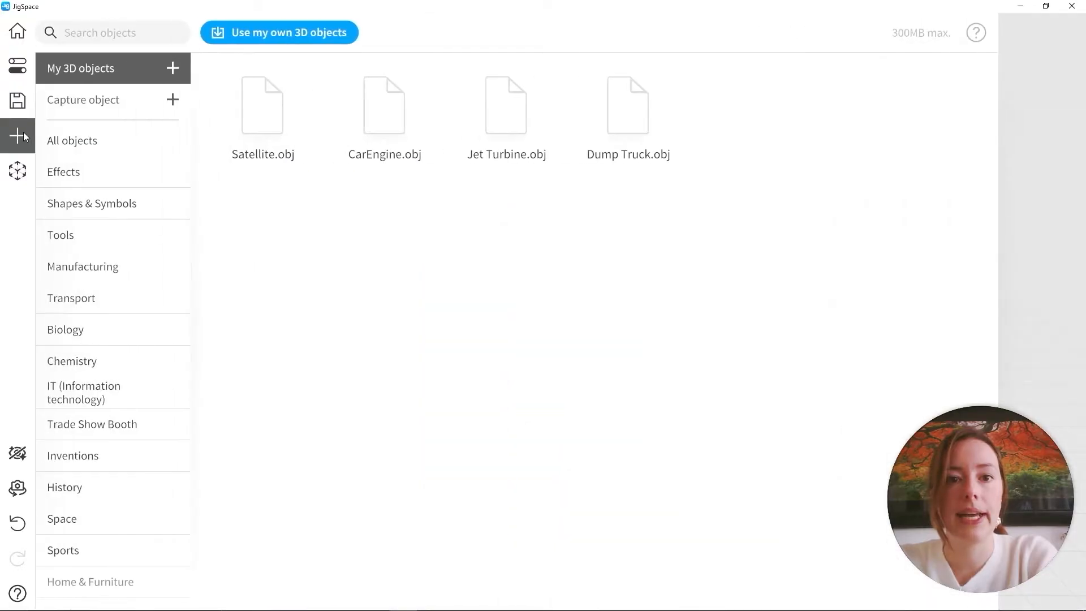
click(80, 179)
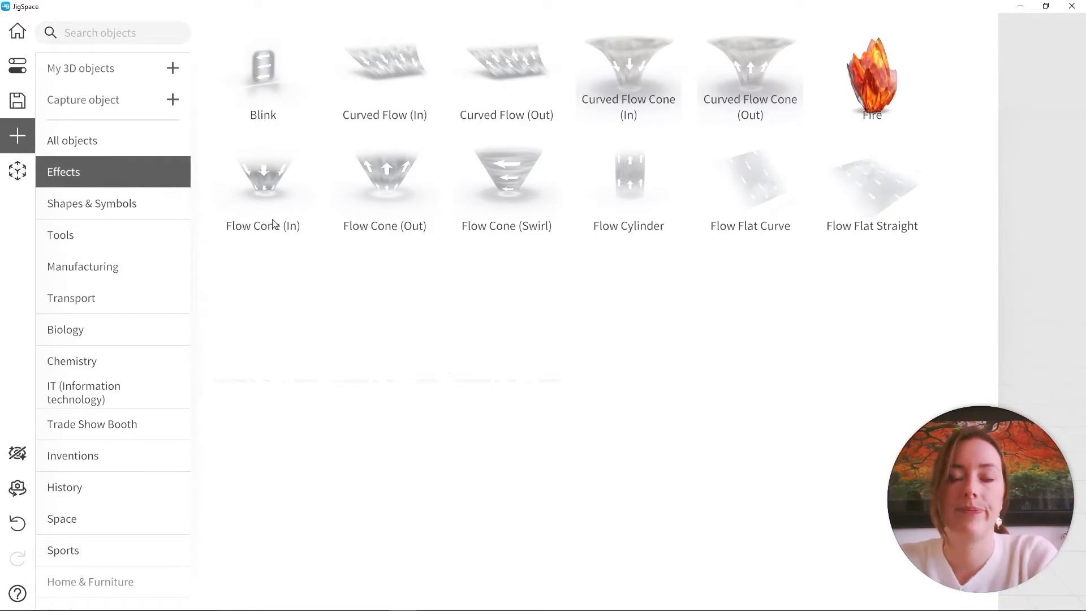
click(337, 219)
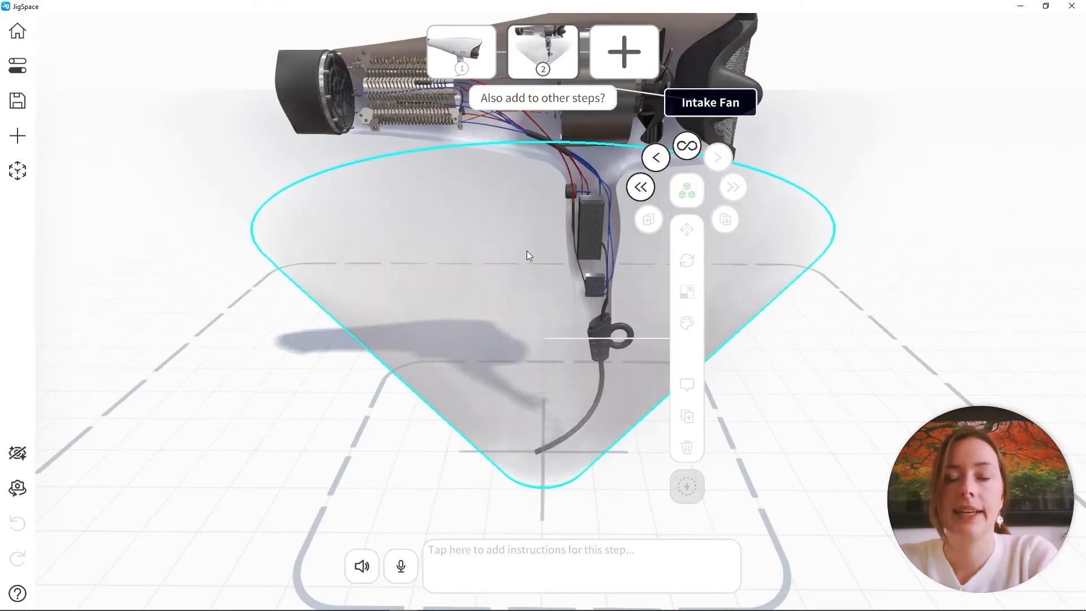
click(685, 147)
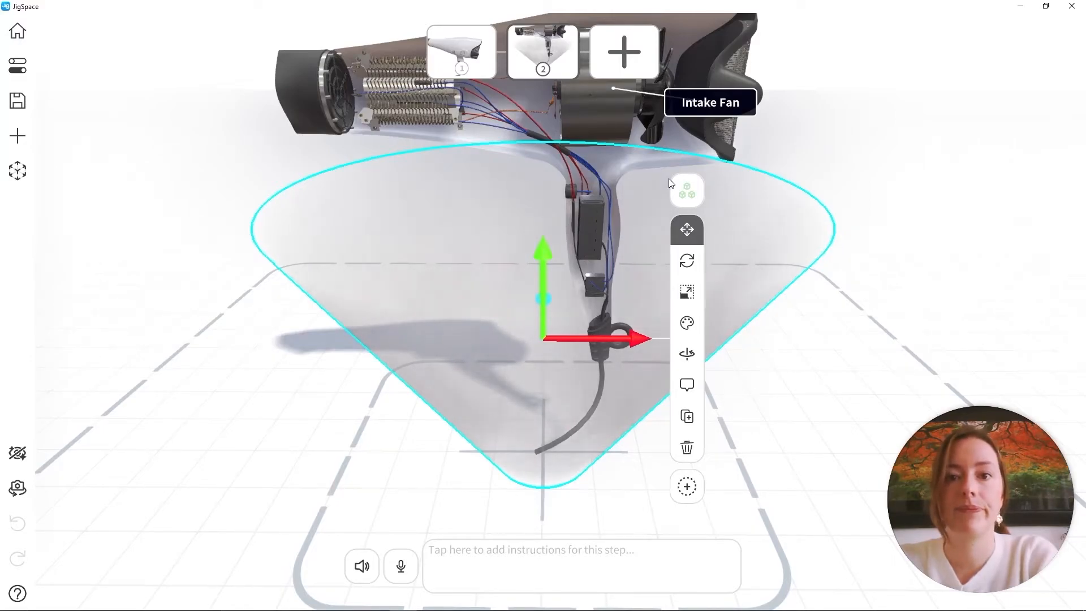
click(489, 56)
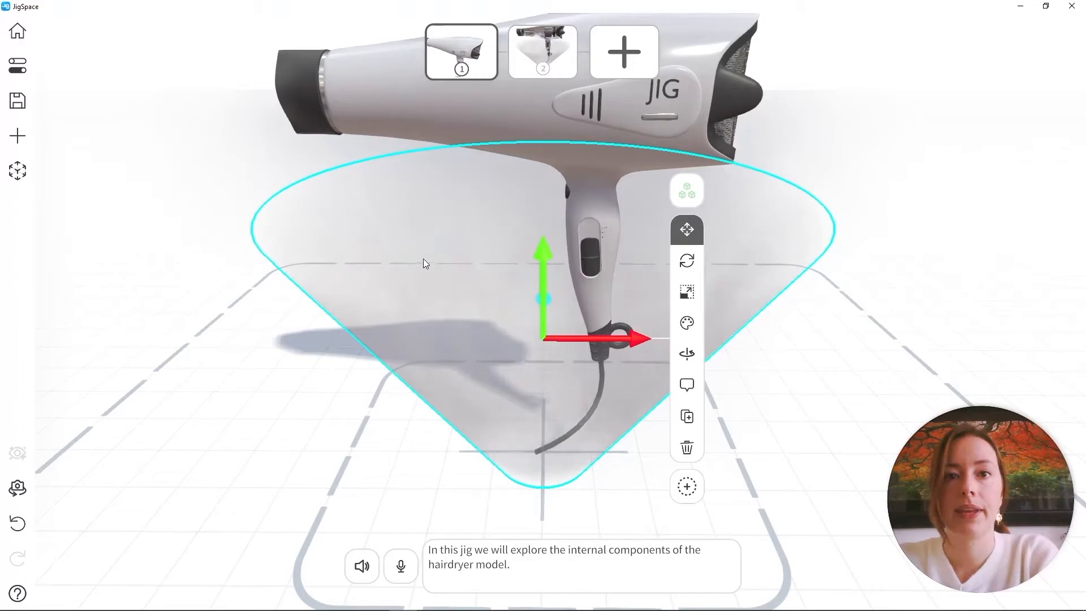
click(540, 50)
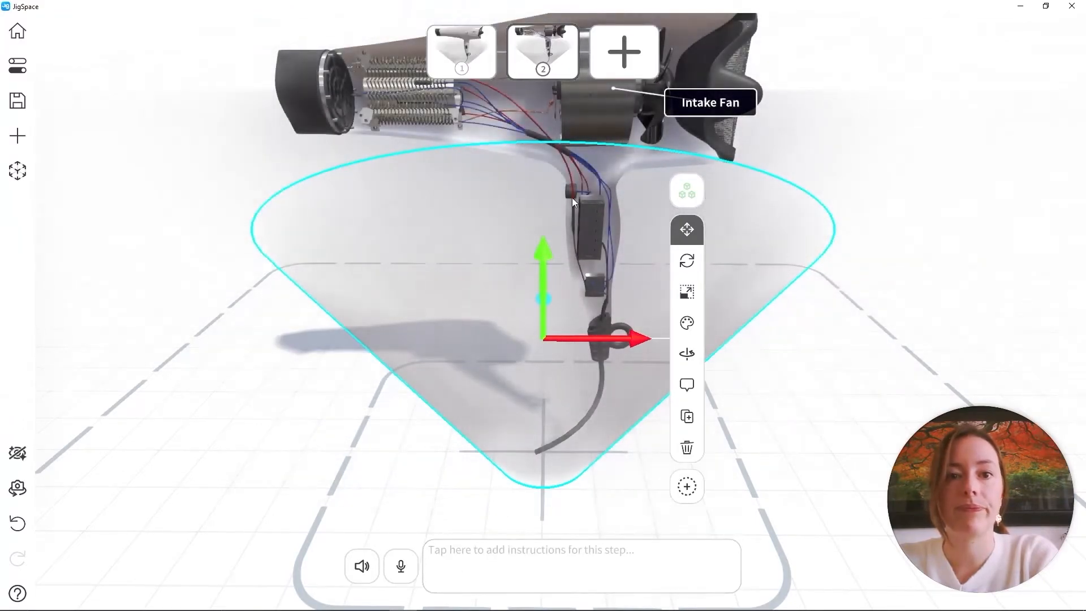
Step: Move the translucent flow cone out from under the hairdryer and raise it to the level of the rear air intake
middle_drag(552, 181, 467, 220)
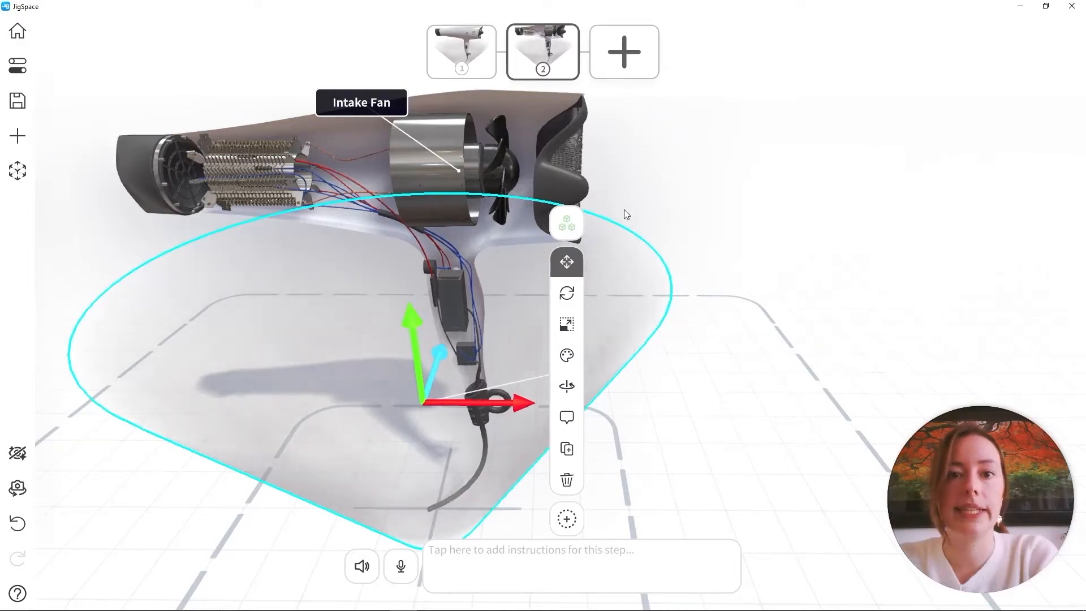
middle_drag(471, 436, 457, 395)
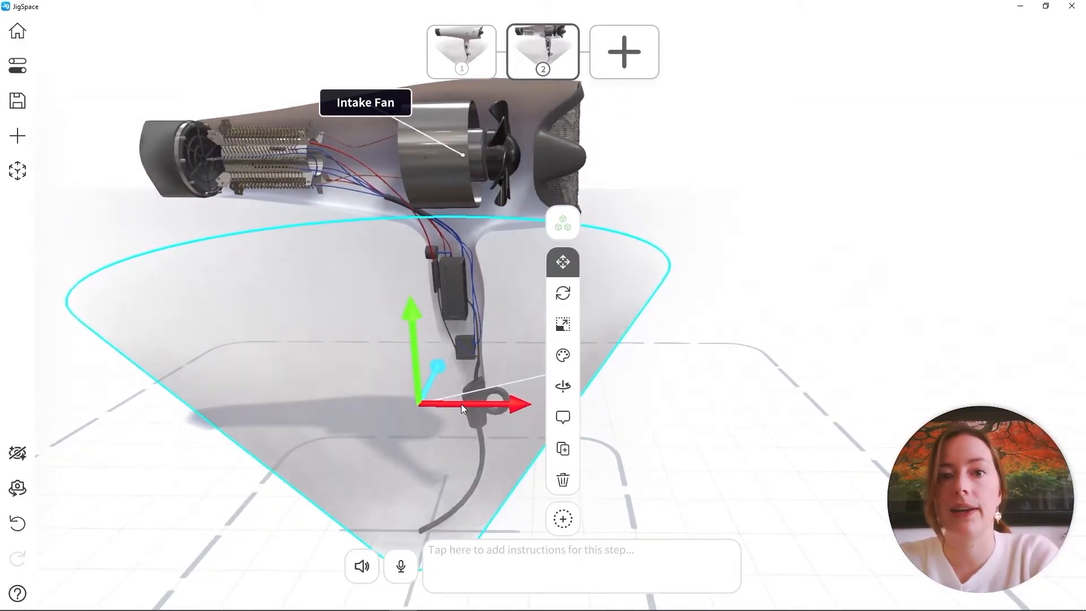
drag(462, 405, 731, 392)
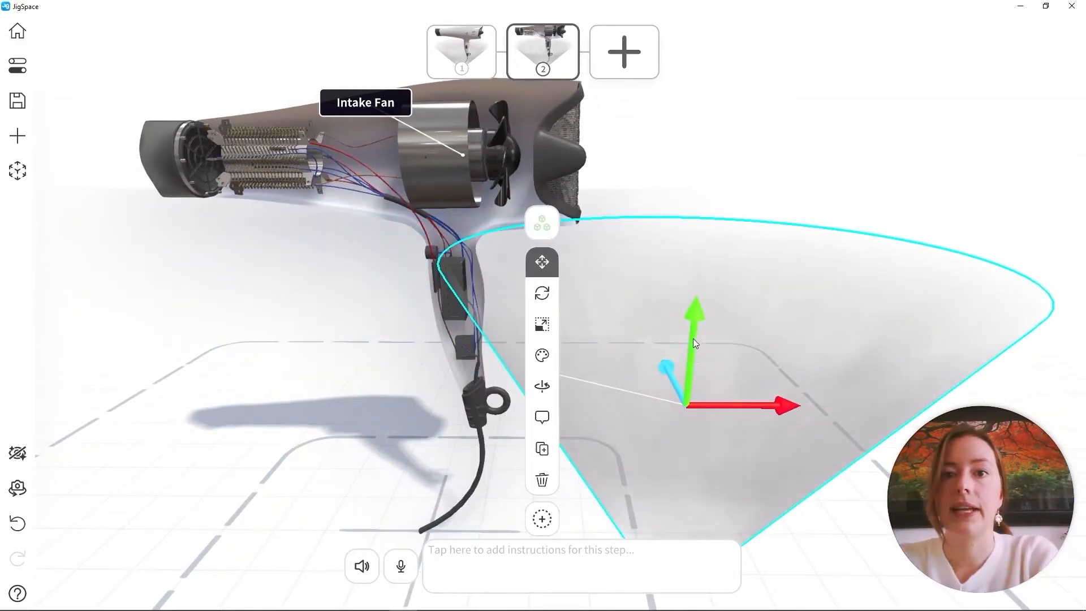
drag(694, 339, 722, 92)
middle_drag(767, 219, 700, 288)
scroll(699, 289, down, 3)
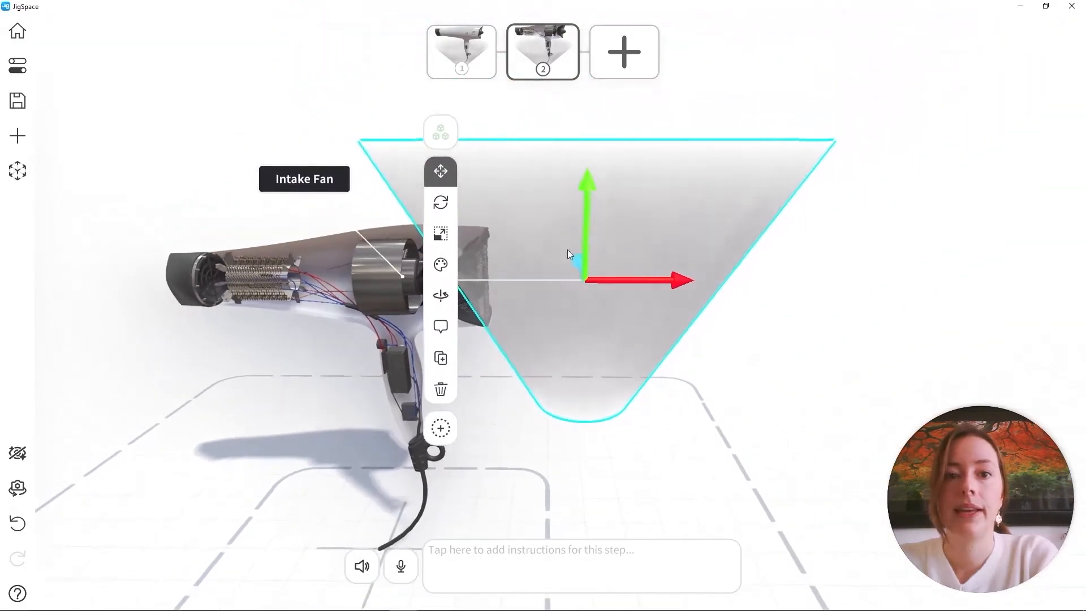
Step: Rotate the flow cone onto its side so that its narrow end faces the hairdryer's air intake
click(440, 204)
middle_drag(690, 251, 649, 294)
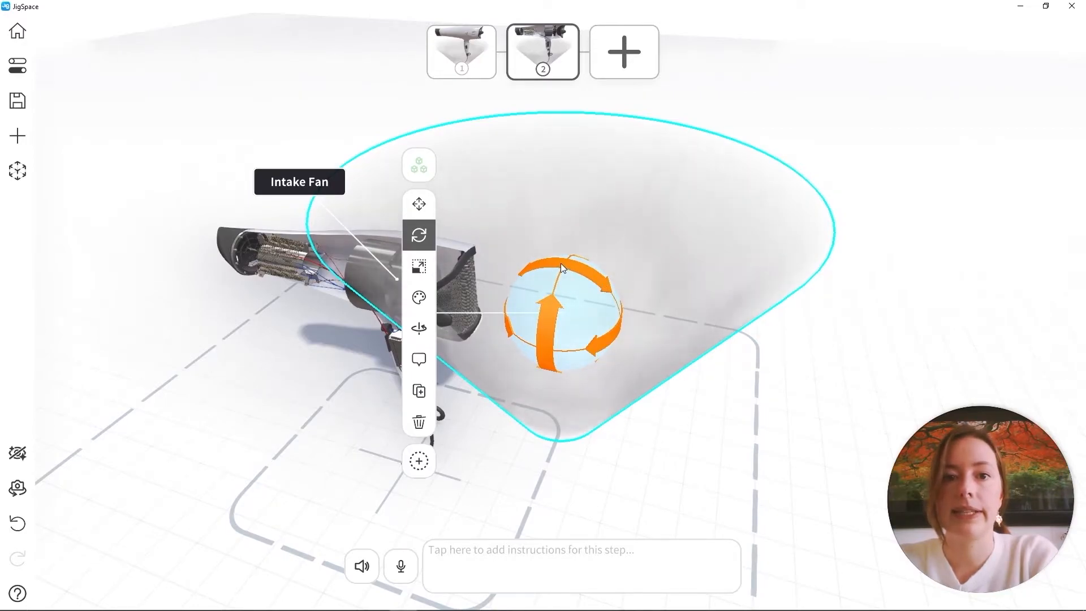
drag(580, 267, 755, 311)
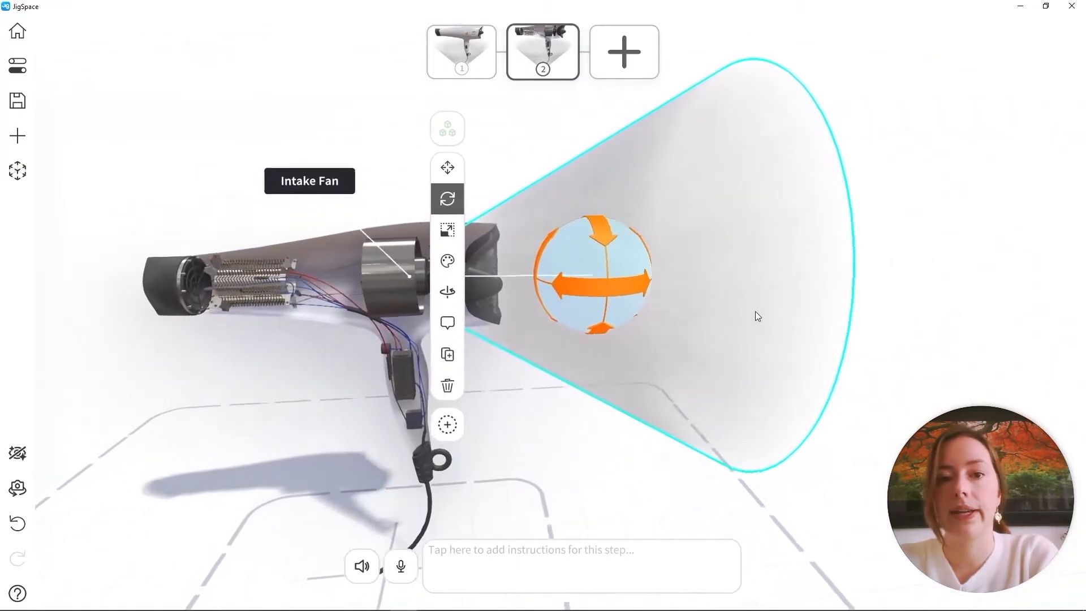
Step: Scale the flow cone down uniformly to less than half its size
click(449, 228)
drag(601, 273, 562, 279)
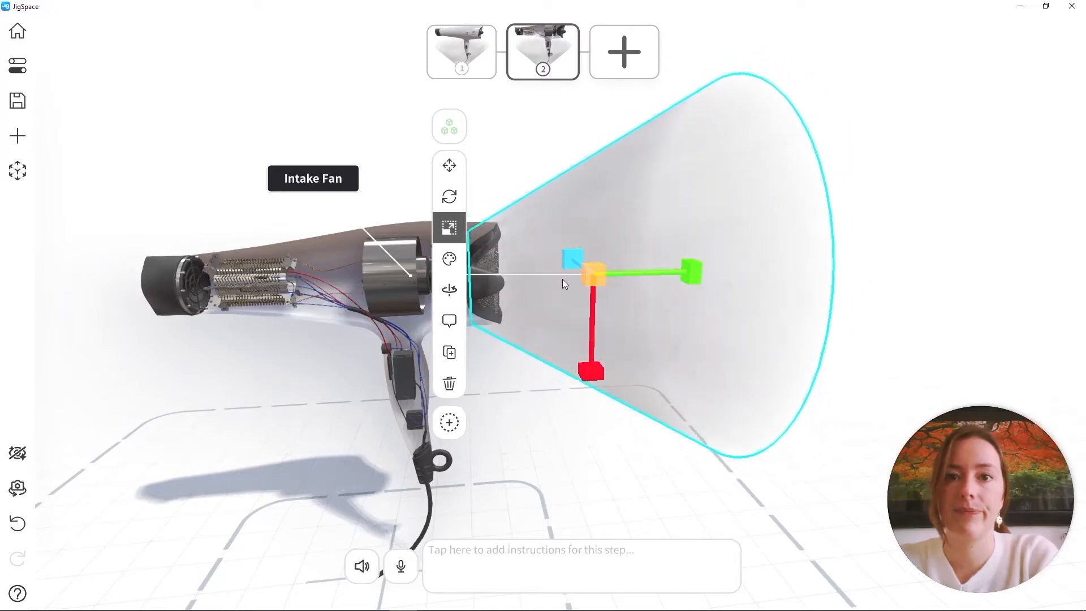
drag(624, 246, 666, 234)
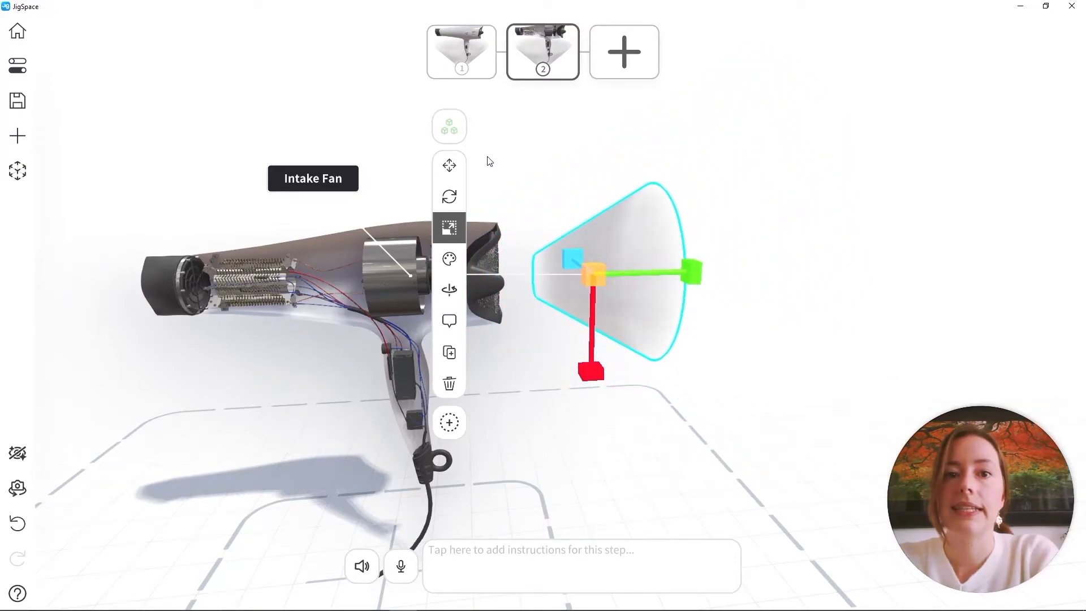
Step: Place the flow cone's narrow end against the hairdryer's air intake and shorten the cone along its axis
click(456, 165)
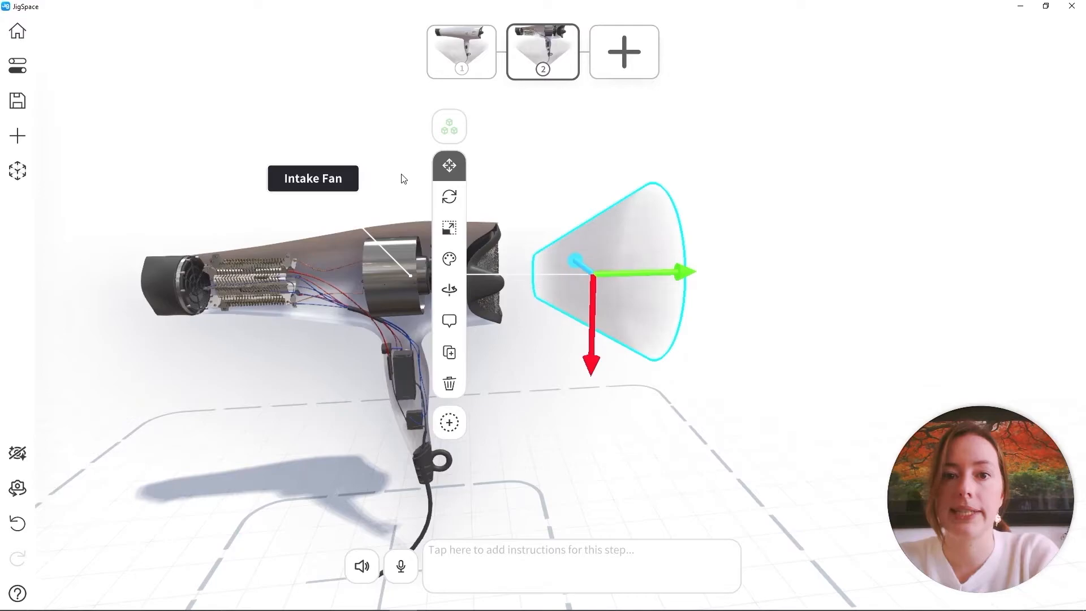
scroll(704, 285, up, 1)
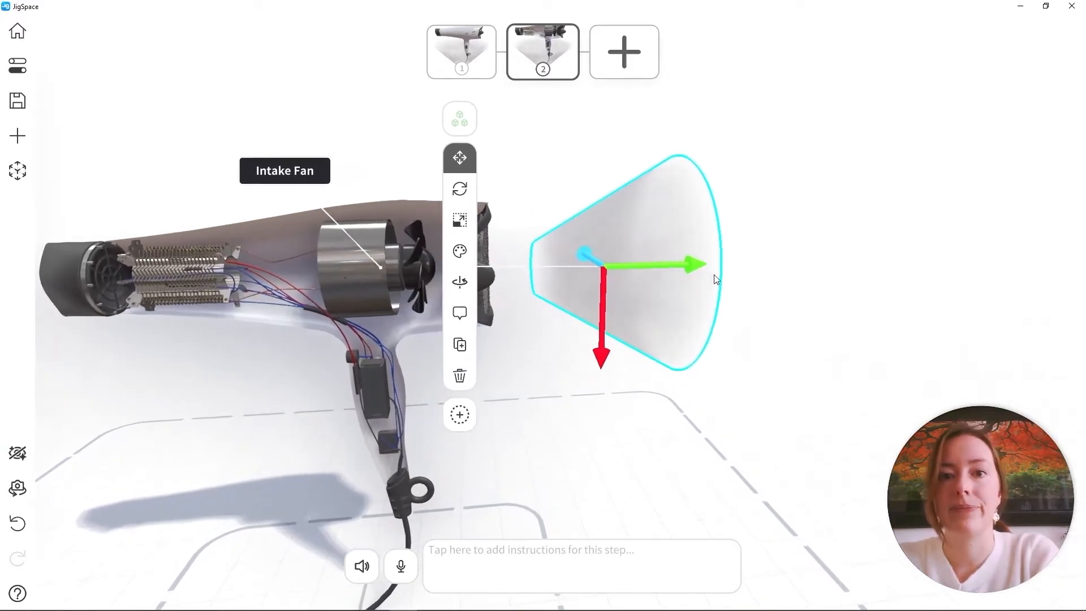
drag(693, 267, 631, 266)
click(415, 221)
click(415, 158)
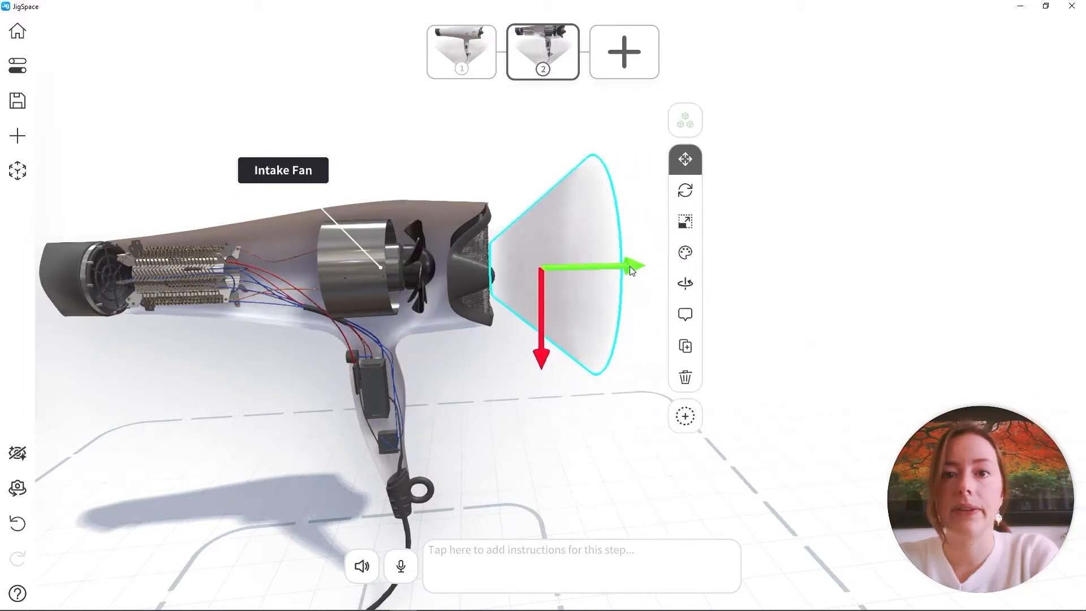
Step: Recolor the flow cone light cyan to represent cool air and deselect it
click(685, 253)
click(791, 422)
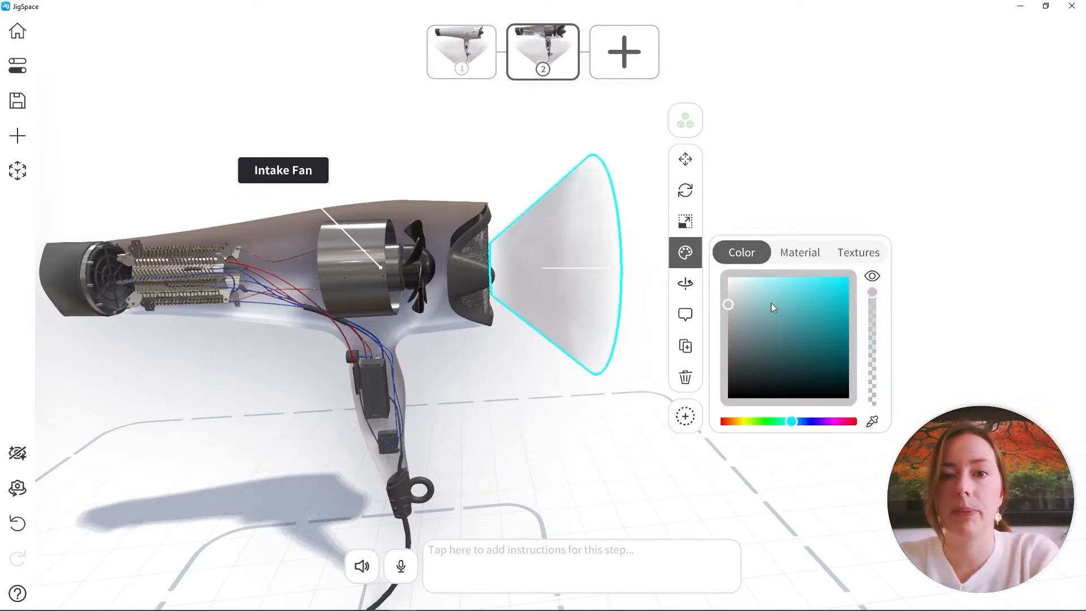
click(797, 276)
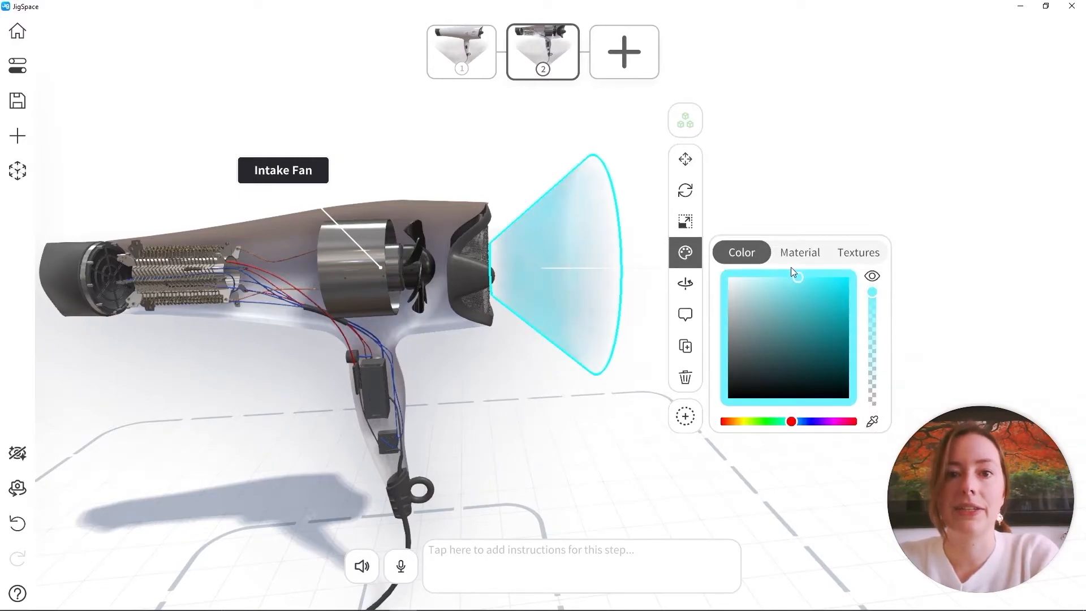
click(788, 123)
right_drag(616, 242, 694, 194)
scroll(691, 192, down, 3)
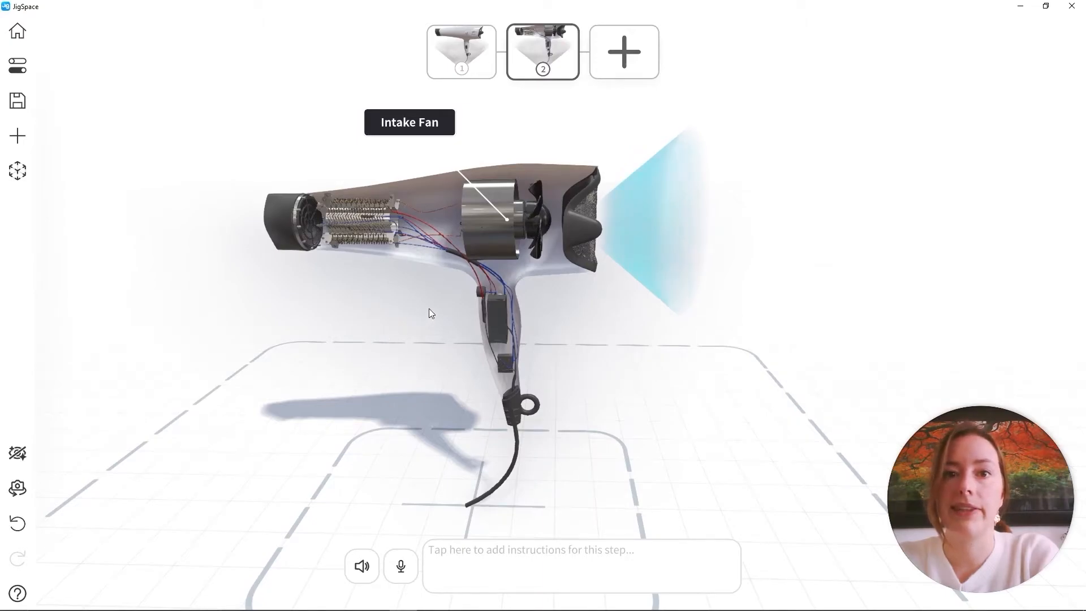
Step: Compare steps 1 and 2, and replicate the flow cone's position, rotation, scale and color from step 2 to the previous step
click(474, 35)
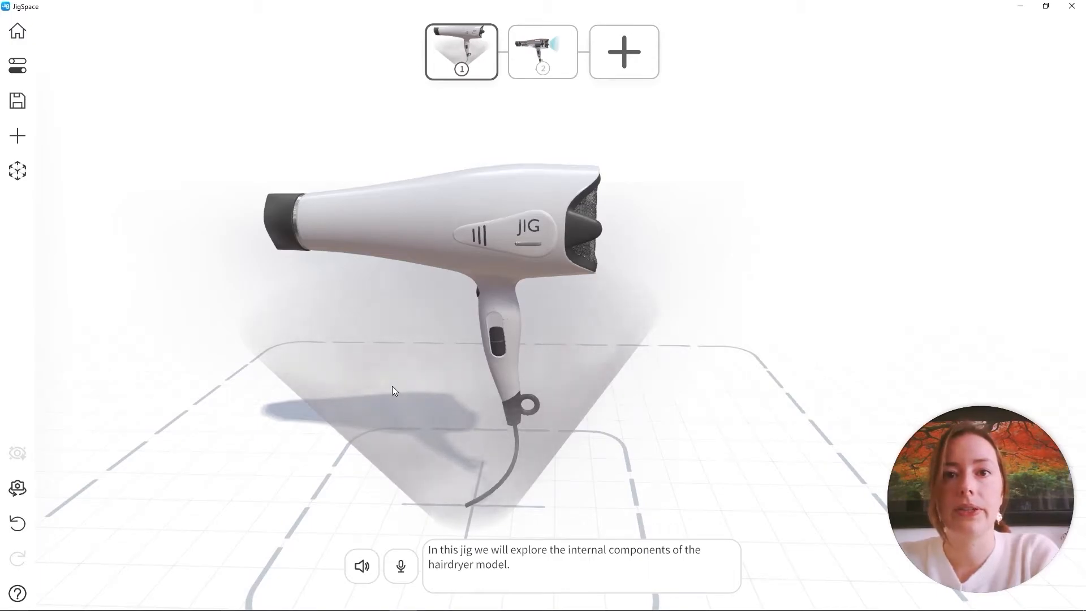
click(542, 46)
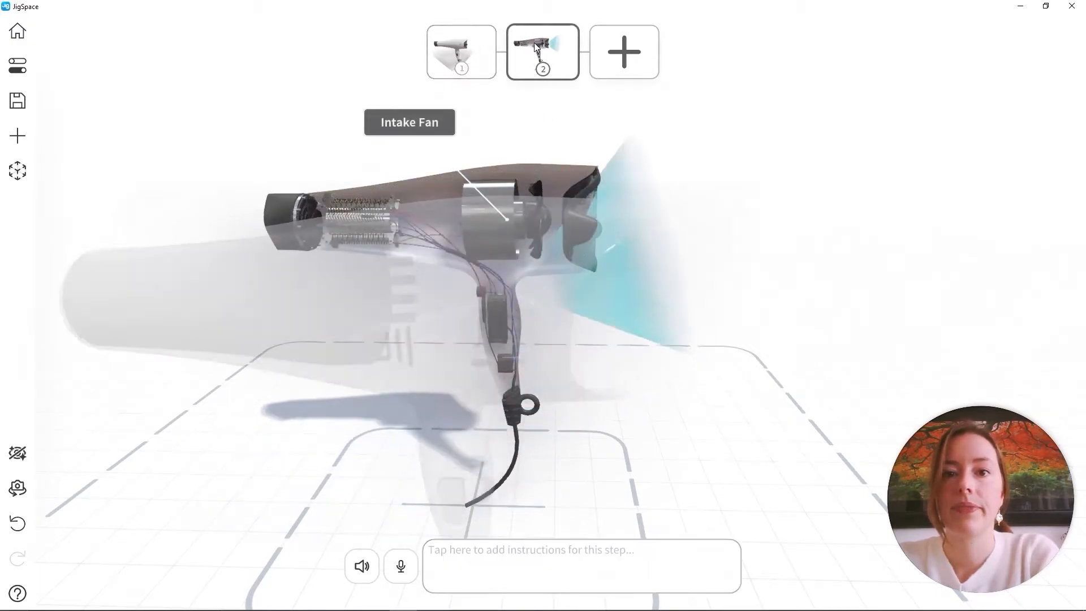
click(663, 196)
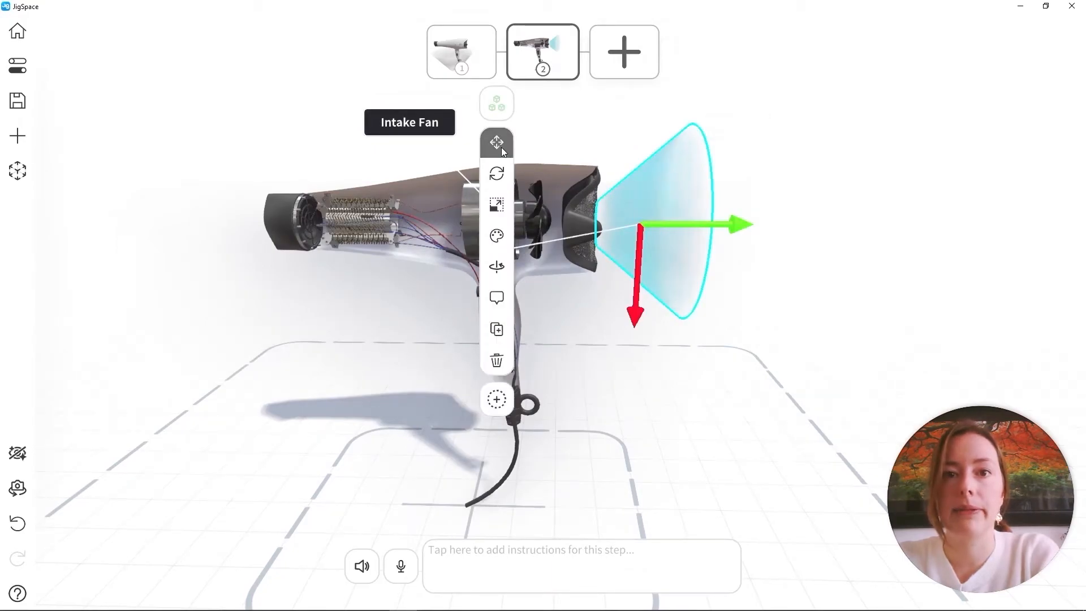
click(497, 104)
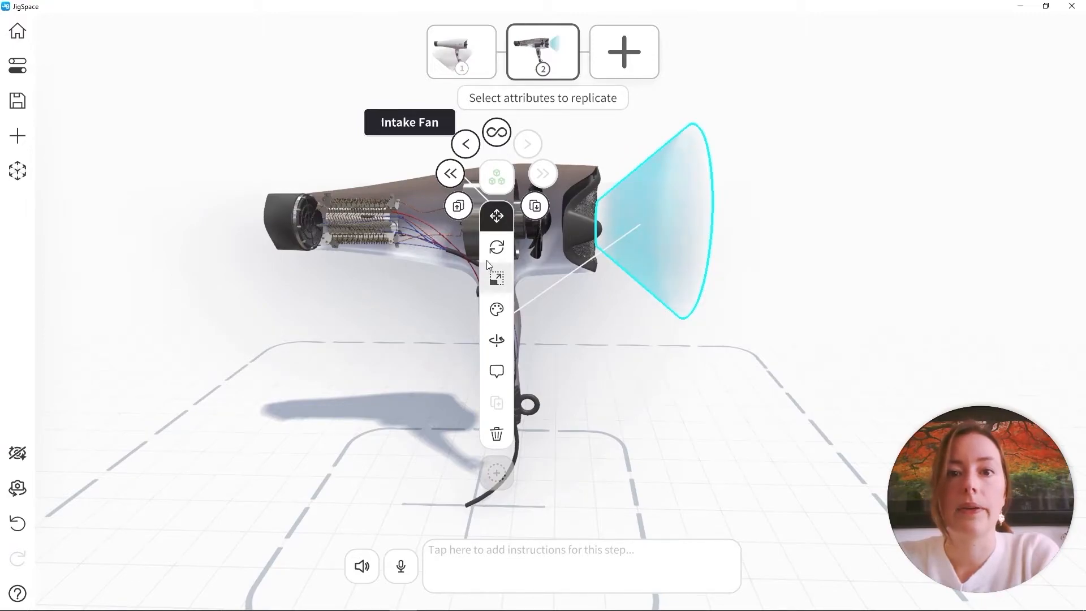
click(498, 247)
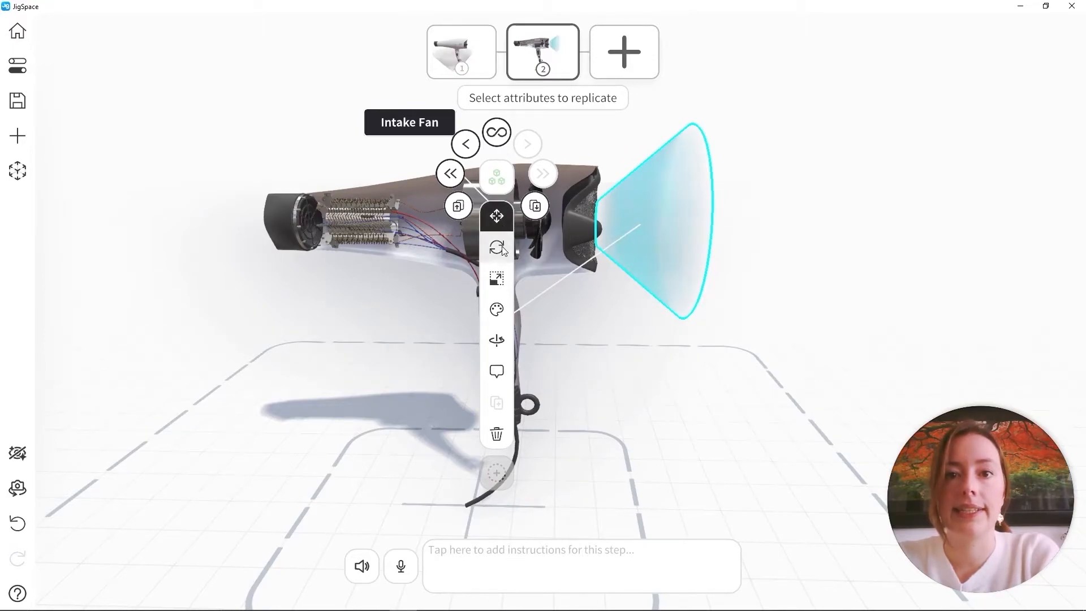
click(497, 279)
click(497, 311)
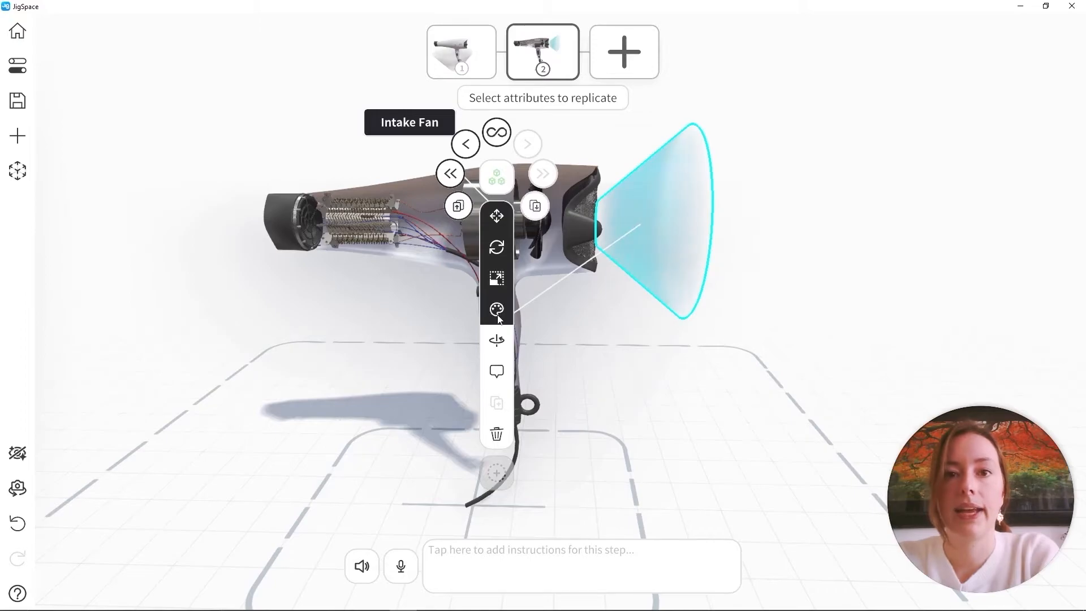
click(465, 145)
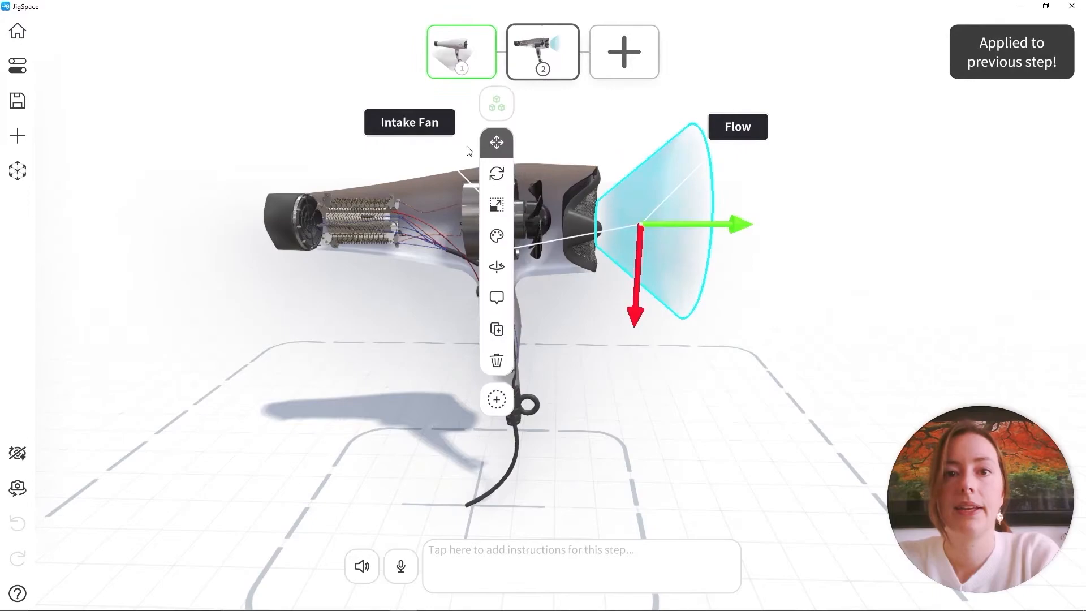
Step: Hide the flow cone in step 1 and replay the transition between steps 1 and 2
click(467, 53)
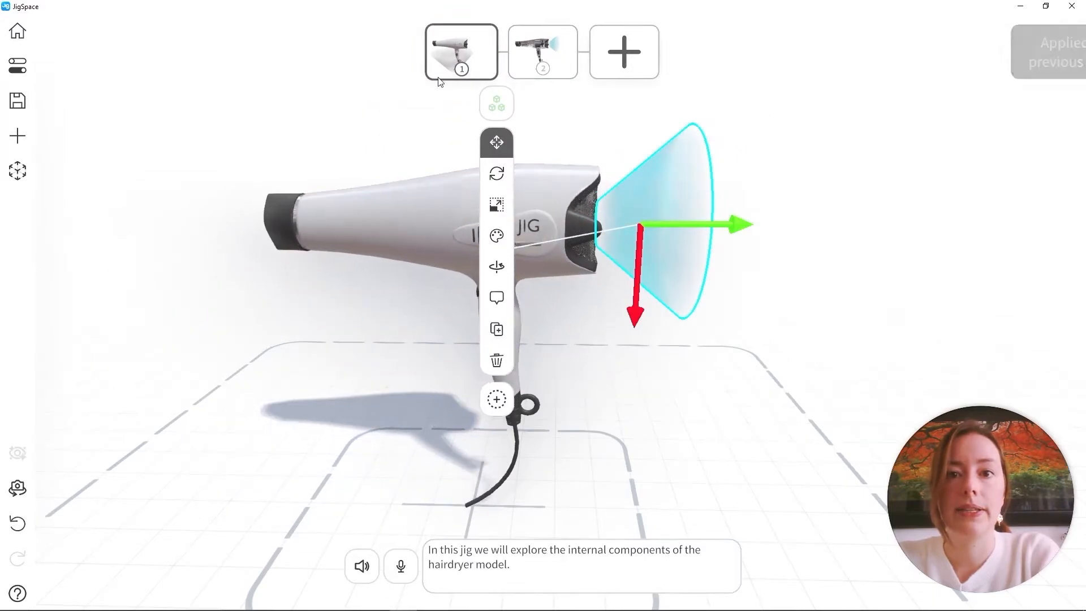
click(497, 237)
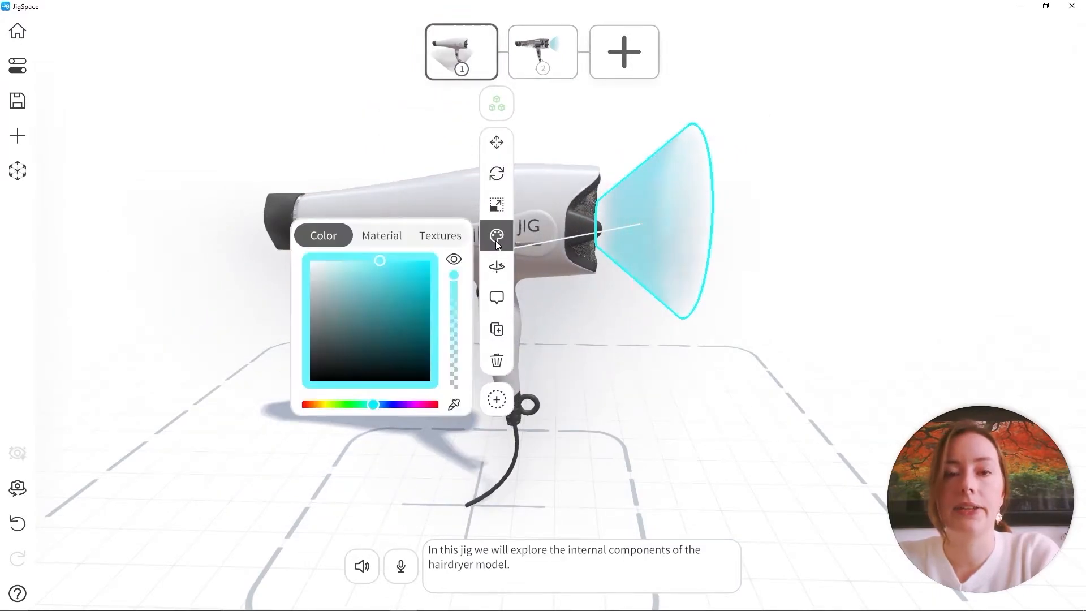
click(454, 262)
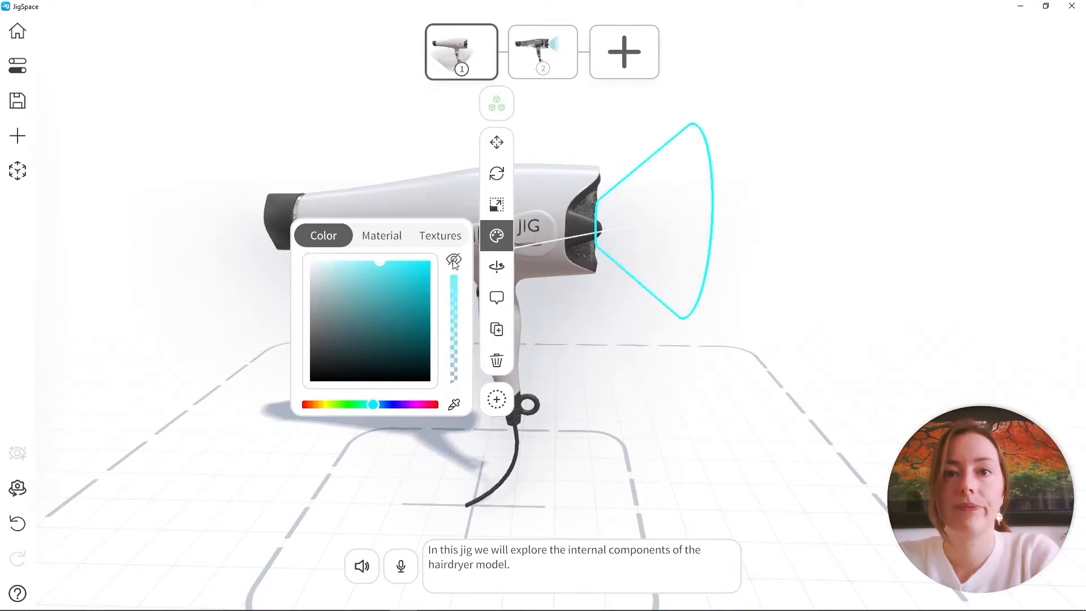
click(759, 242)
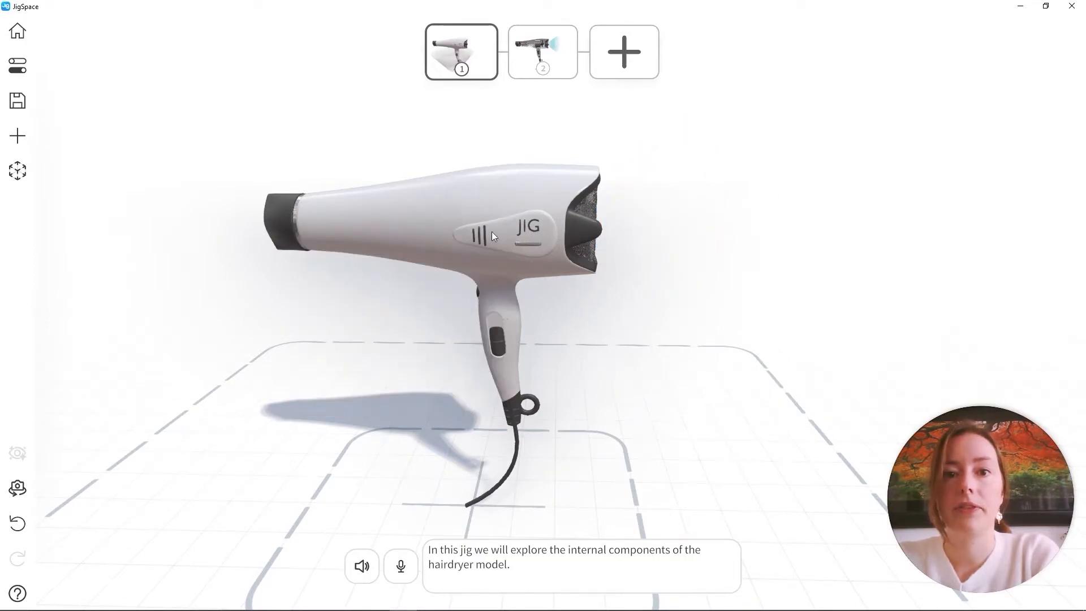
click(544, 56)
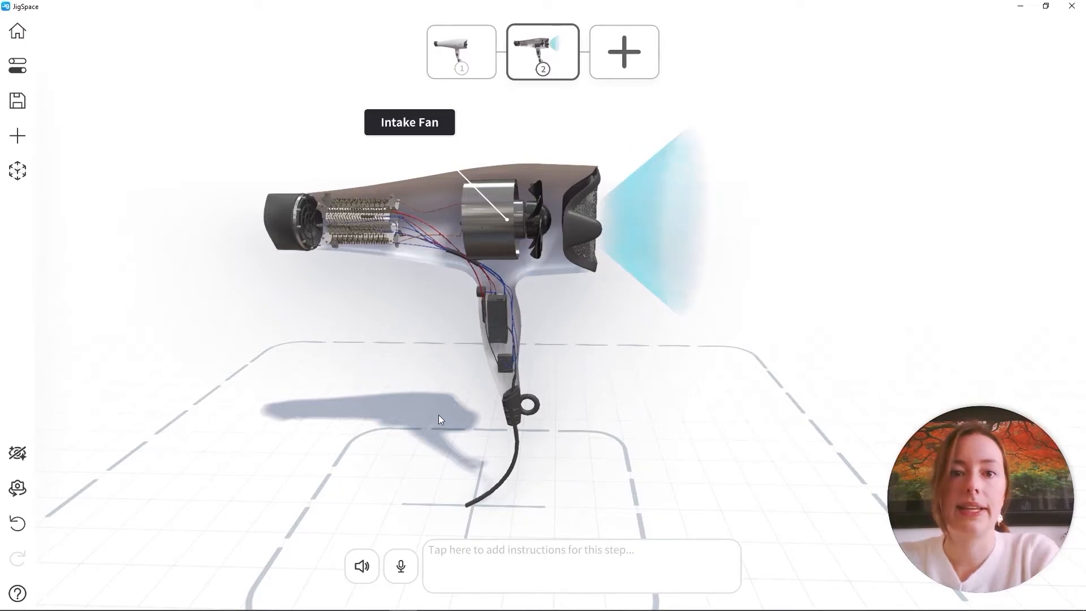
click(482, 60)
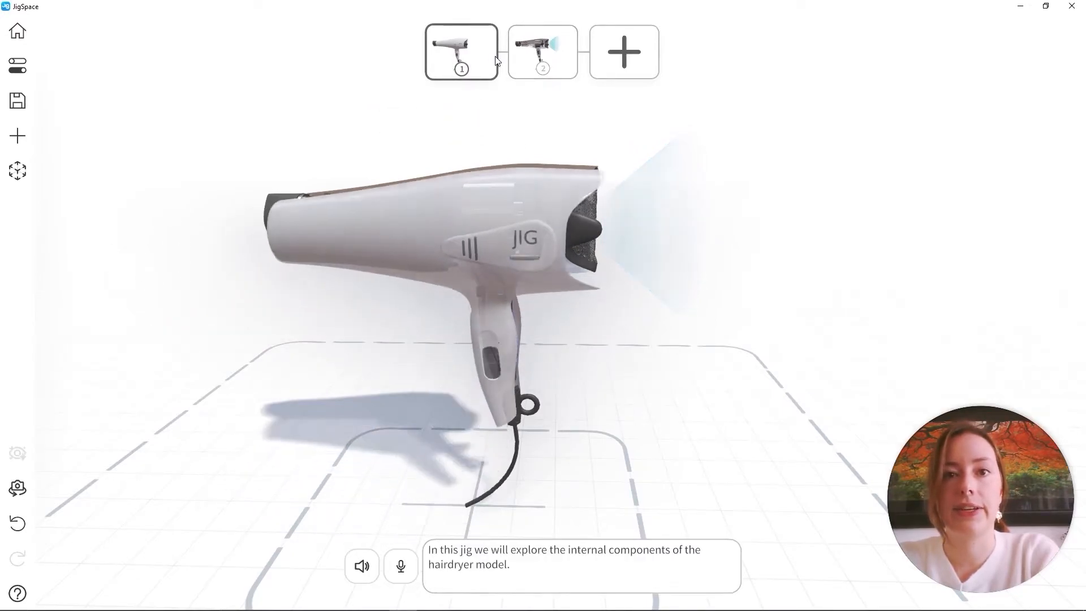
click(538, 59)
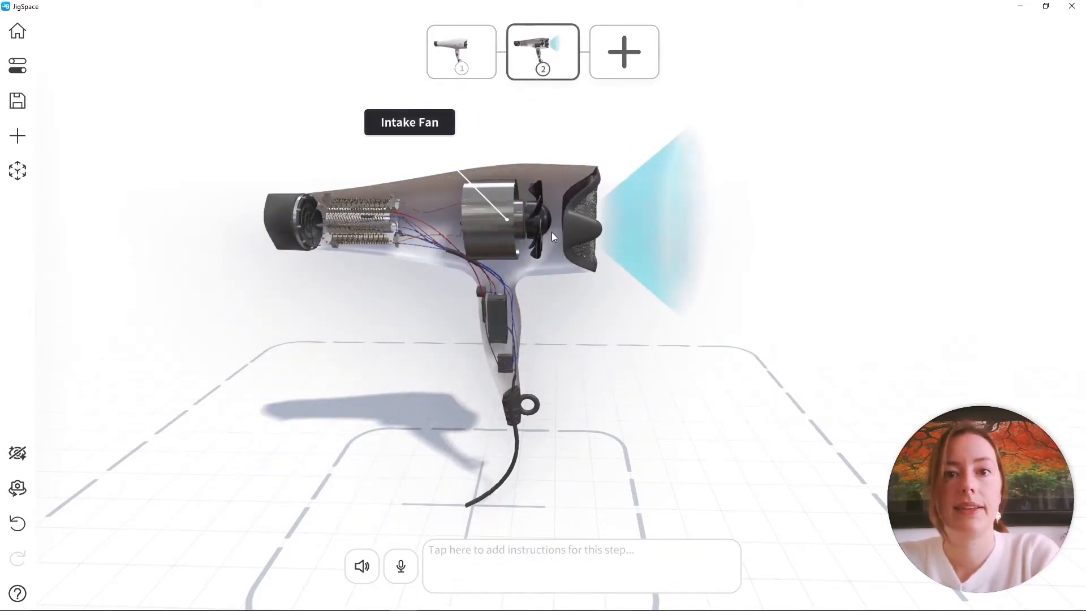
Step: Add the instruction text "The intake fan draws cool air into the hairdryer." to step 2
right_drag(561, 240, 588, 240)
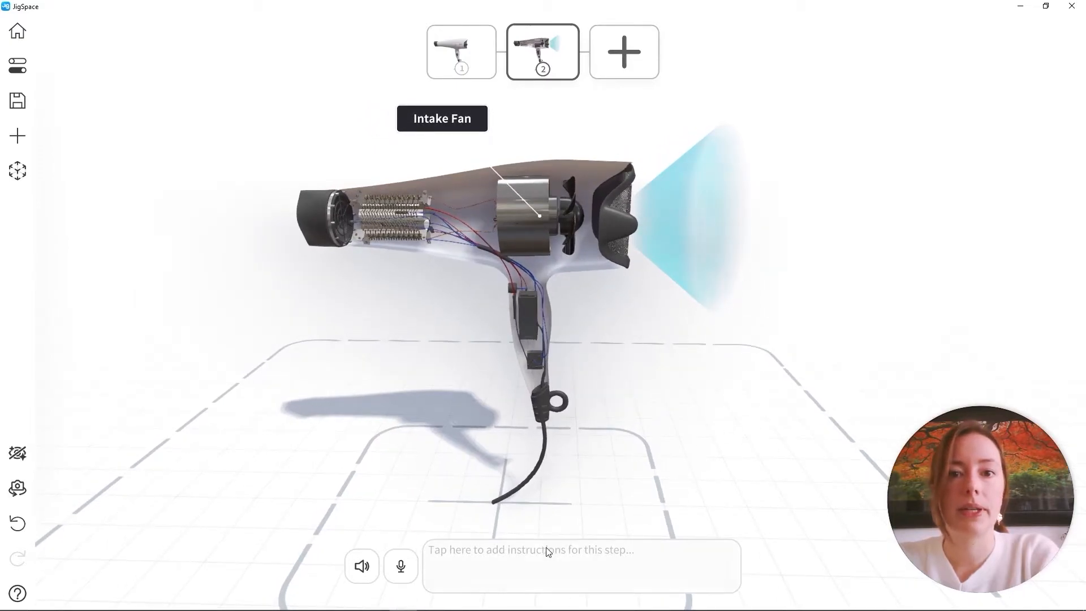
click(527, 554)
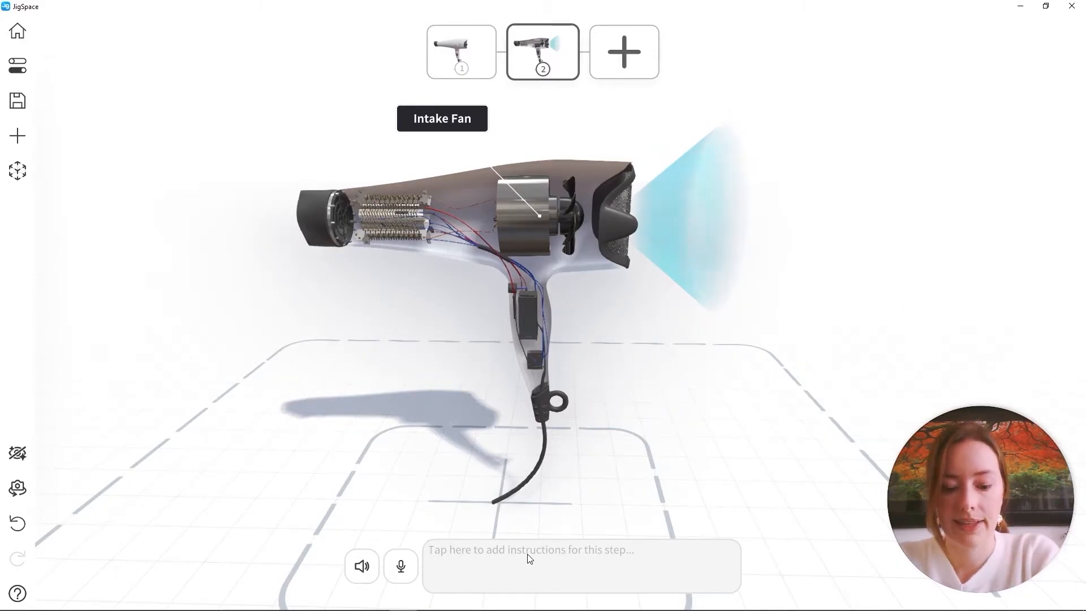
text(The intake fan draws cool air into t)
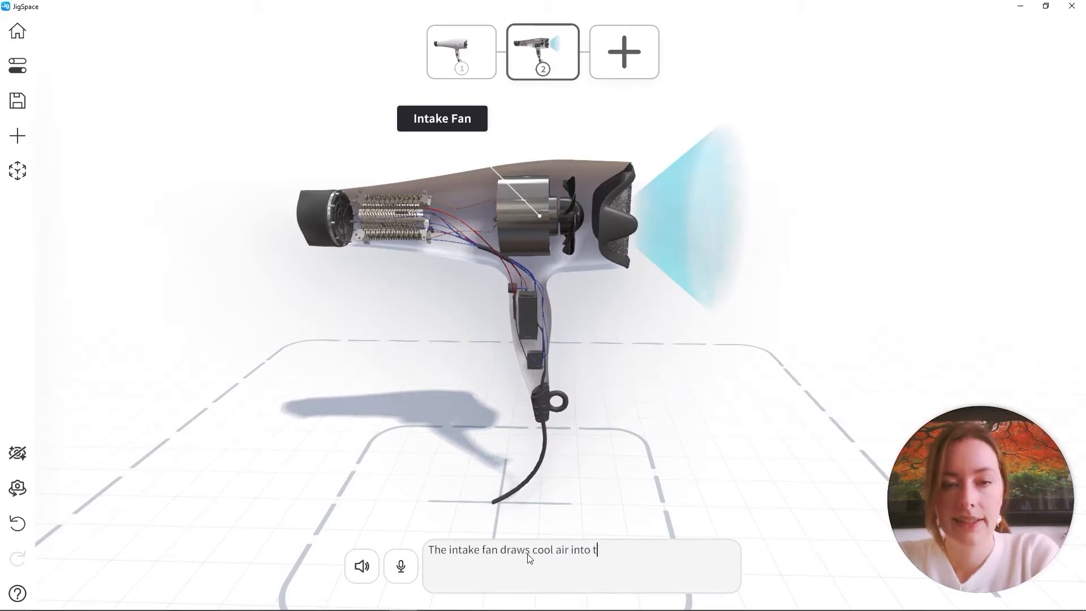
text(he hairdryer.)
click(766, 405)
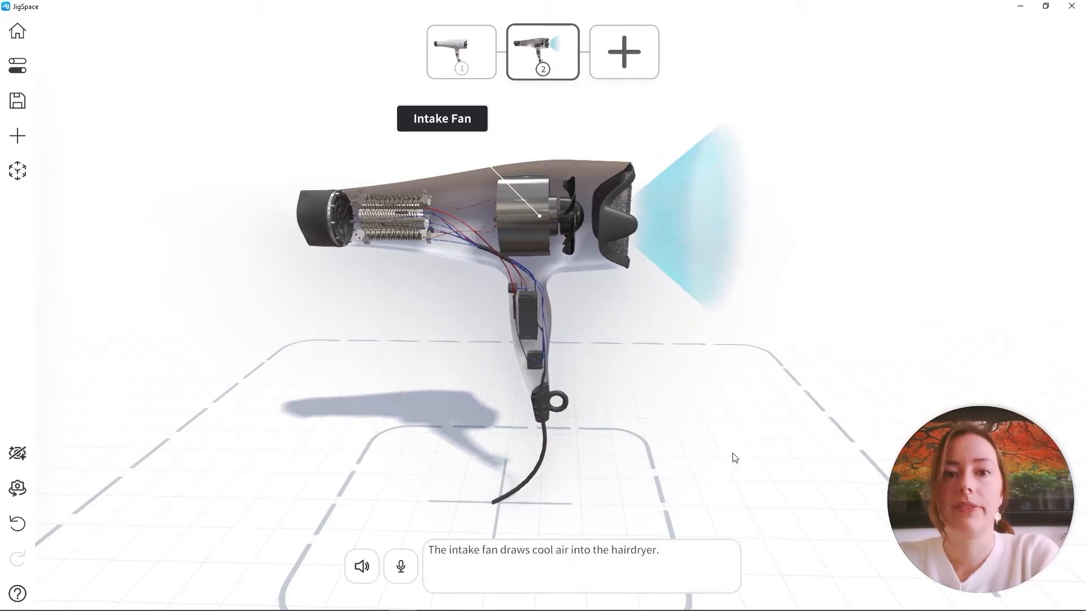
Step: Add a third step to the jig and frame the hairdryer's internal components
click(626, 54)
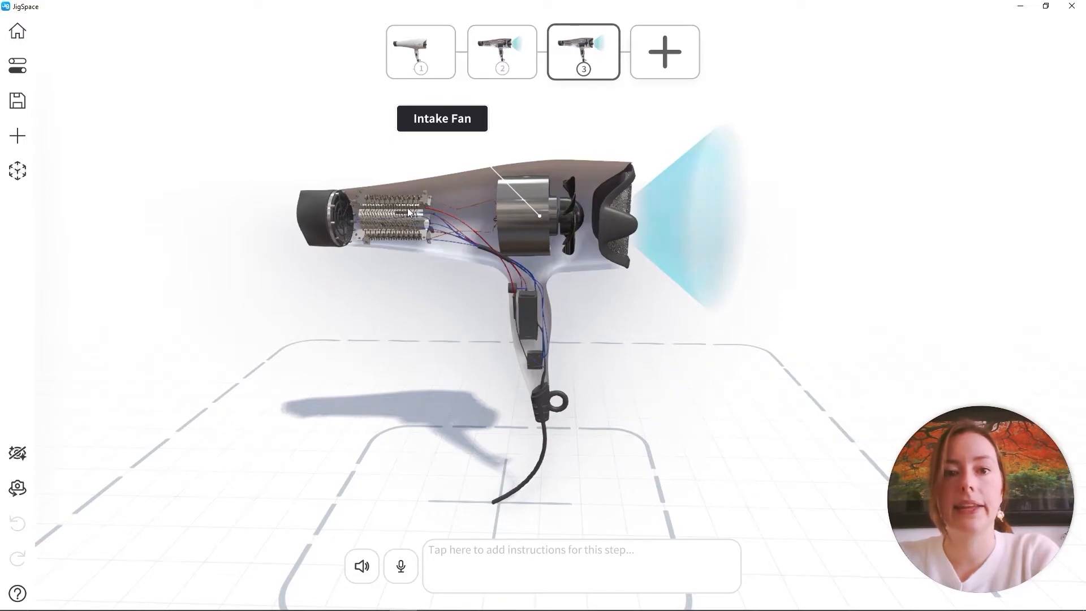
middle_drag(406, 219, 456, 284)
scroll(475, 292, up, 4)
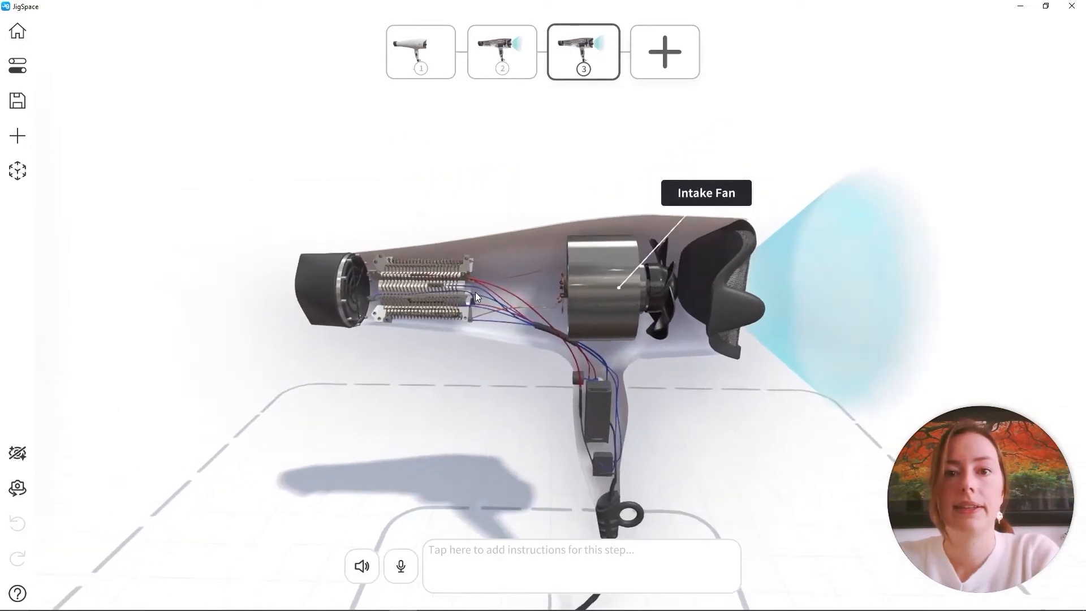
middle_drag(582, 307, 511, 309)
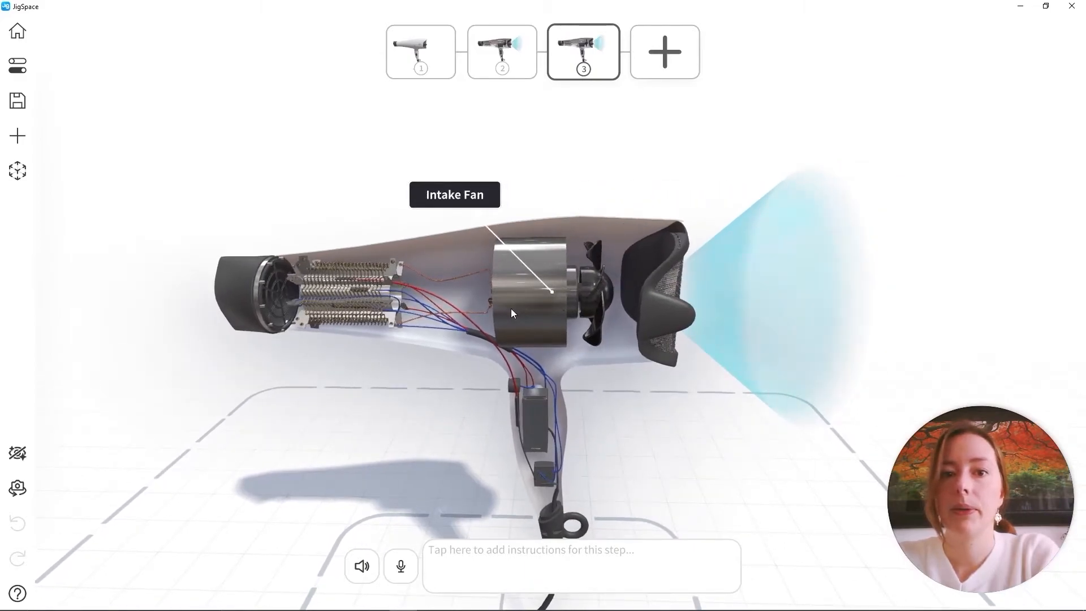
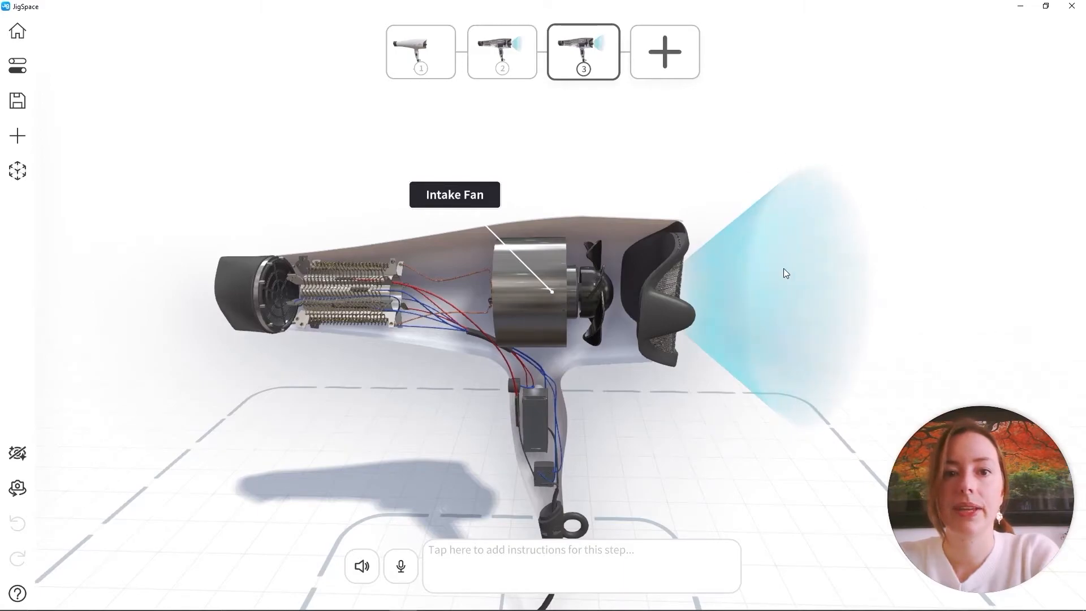
Step: Hide the blue flow cone at the hairdryer's air intake in step 3
click(758, 243)
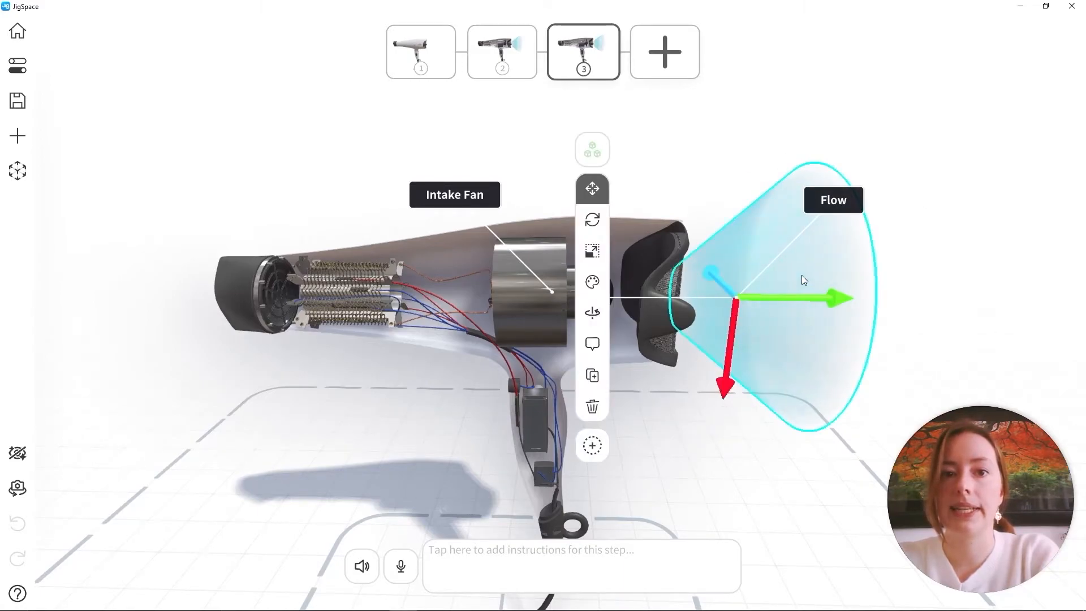
click(592, 282)
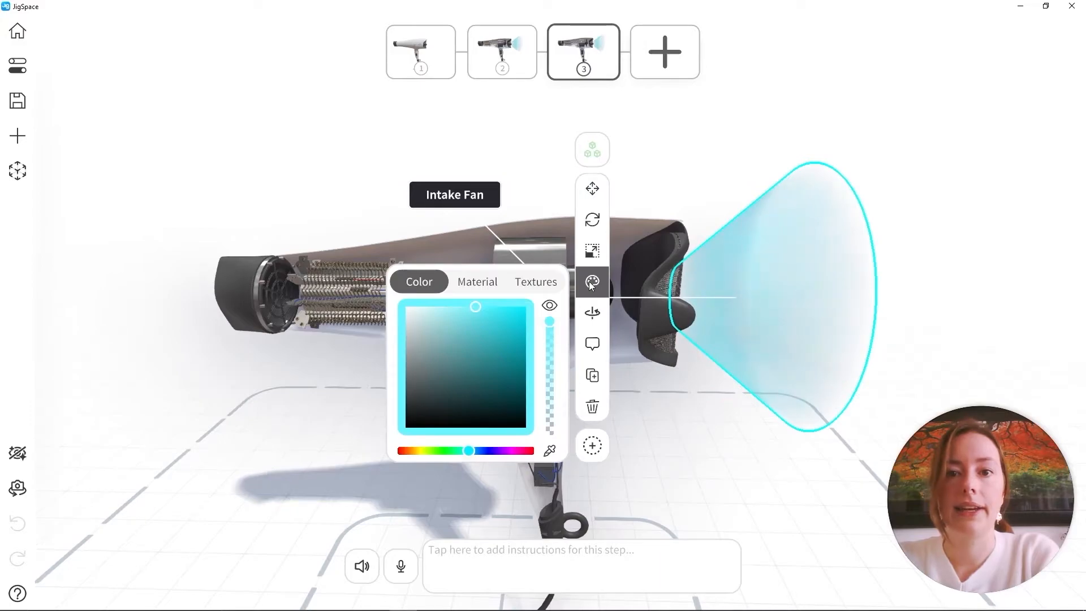
click(551, 308)
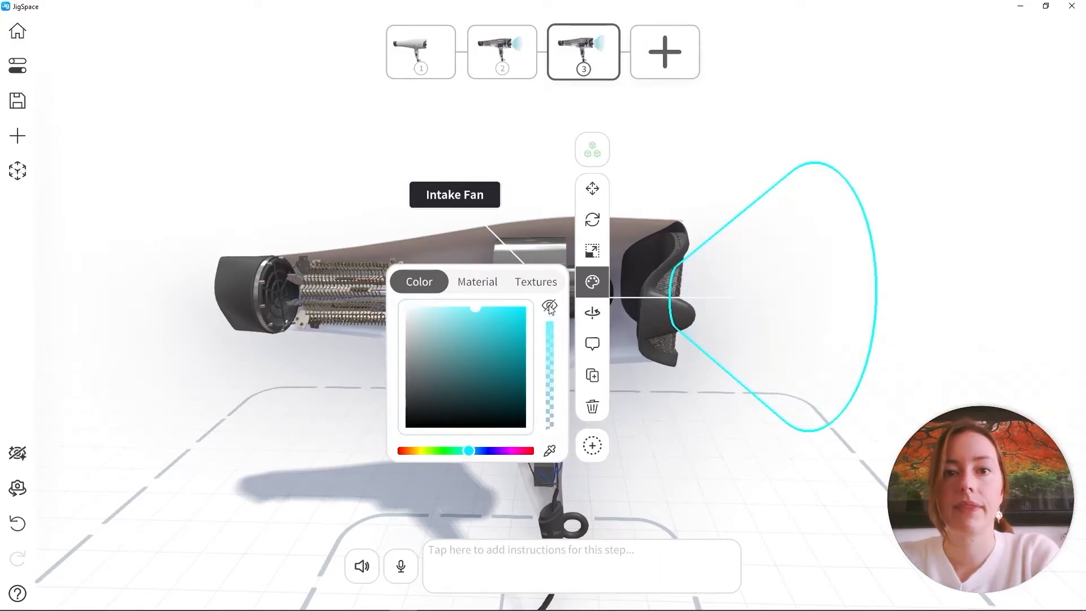
click(722, 135)
Step: Turn off the always-show setting for the intake fan's label in step 3
scroll(643, 290, up, 3)
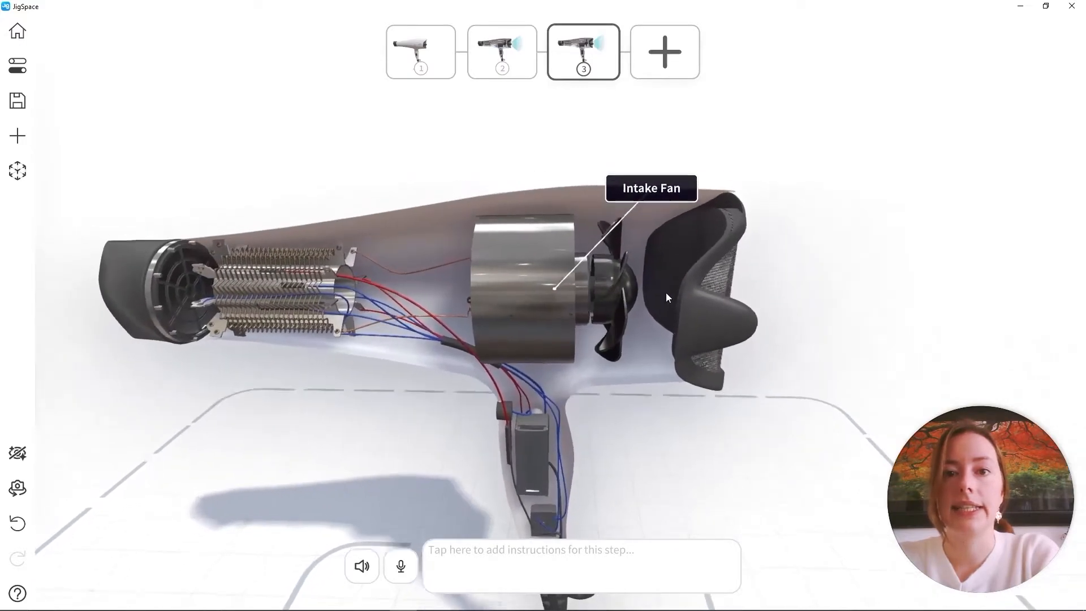
drag(666, 293, 615, 290)
click(600, 285)
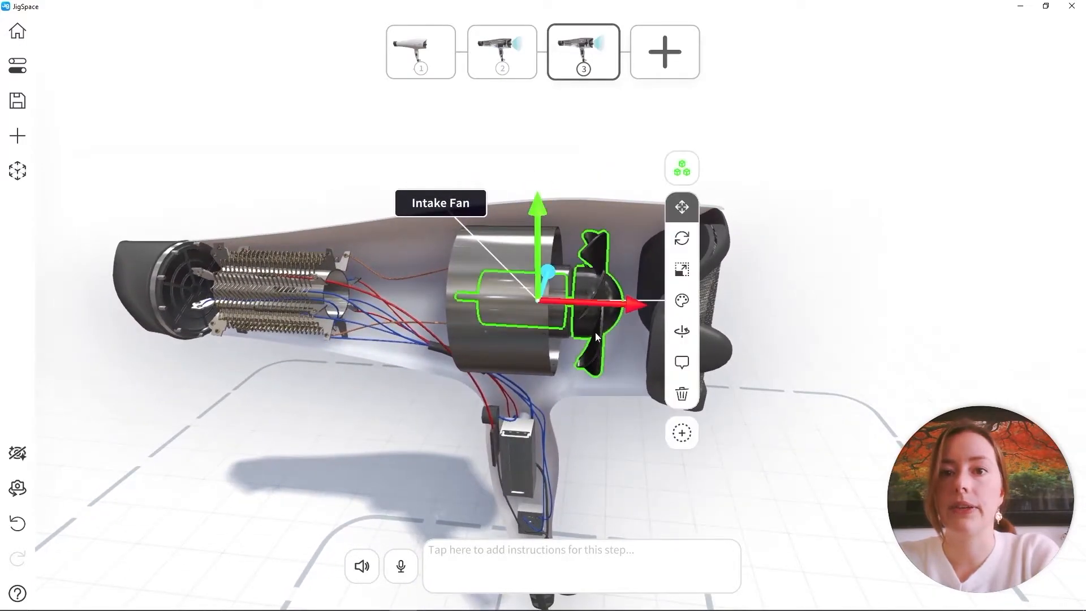
click(682, 362)
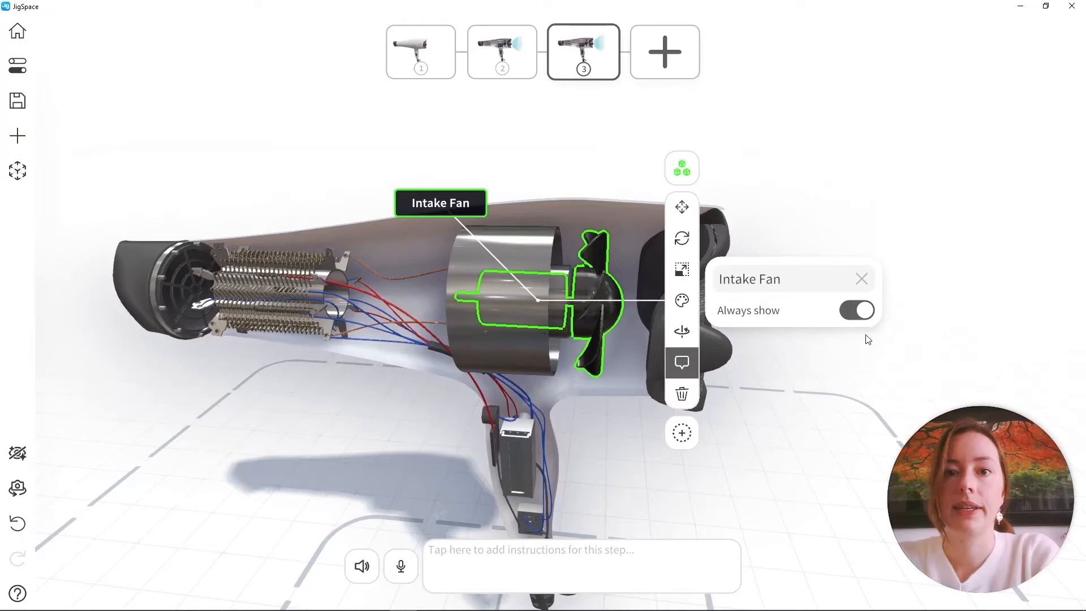
click(865, 313)
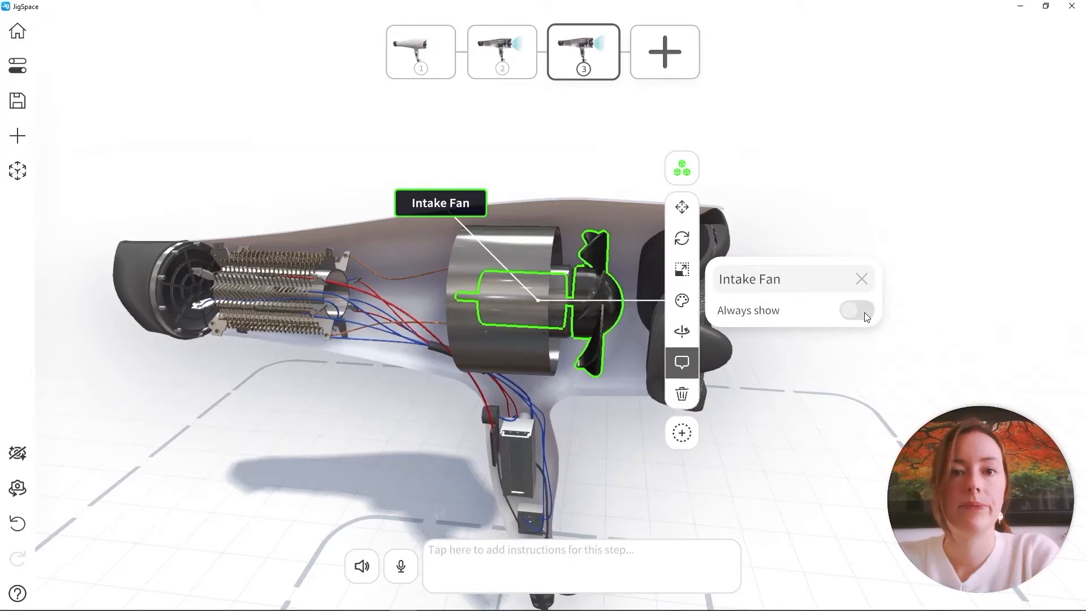
click(793, 164)
Step: Label the heating coils "Nichrome Wire" and set the label to always show
drag(501, 315, 582, 361)
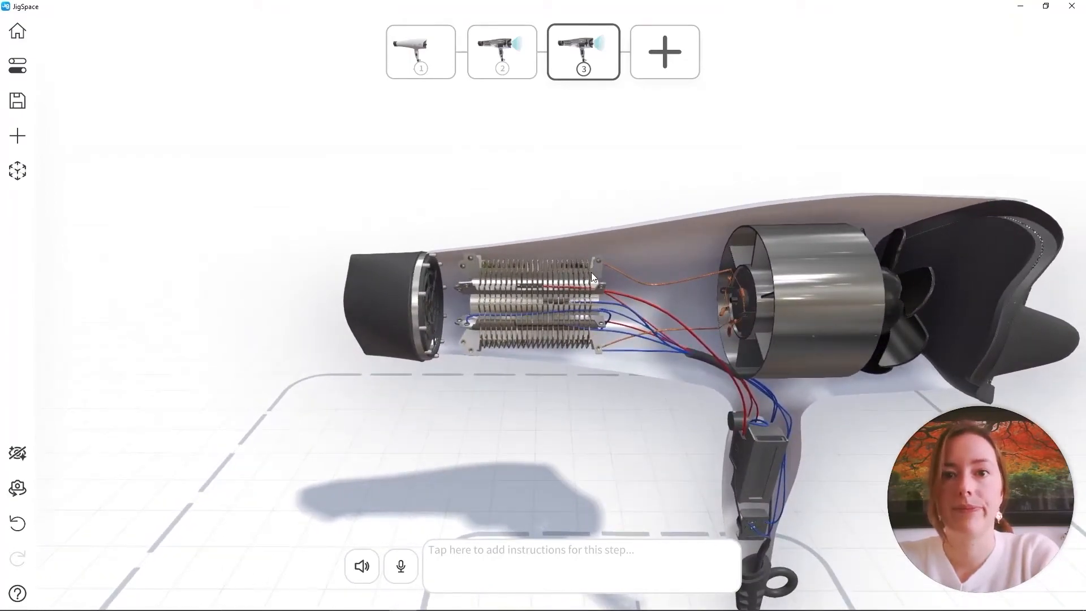
scroll(592, 273, up, 5)
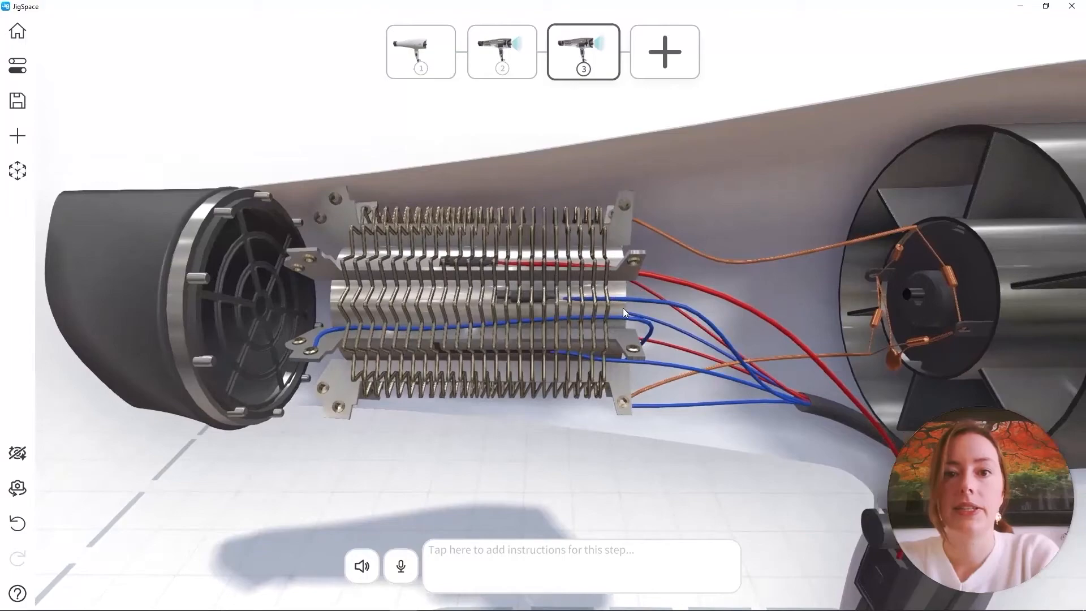
click(608, 303)
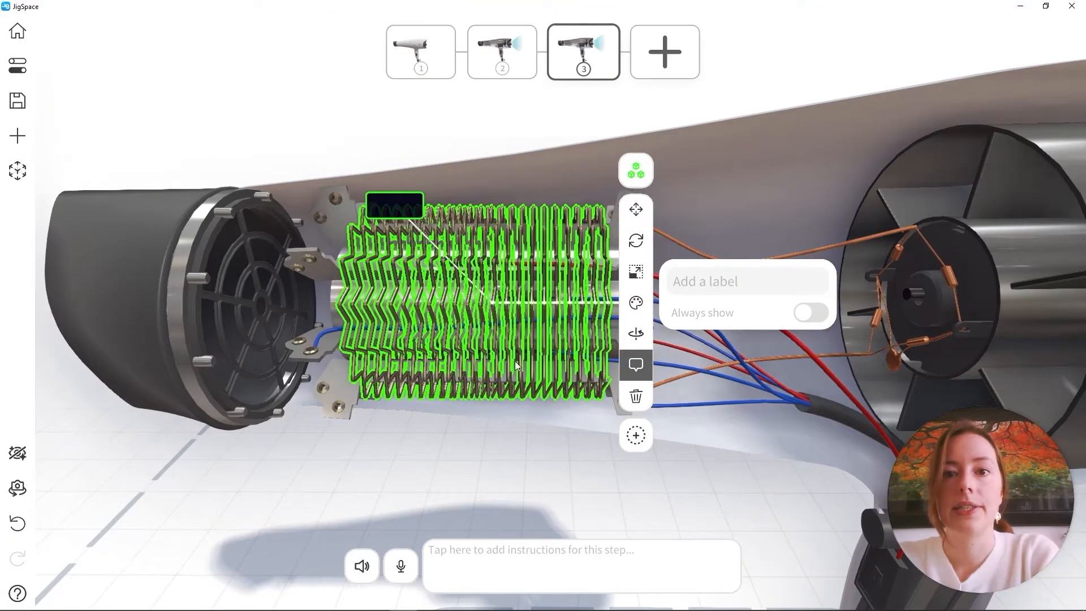
click(718, 294)
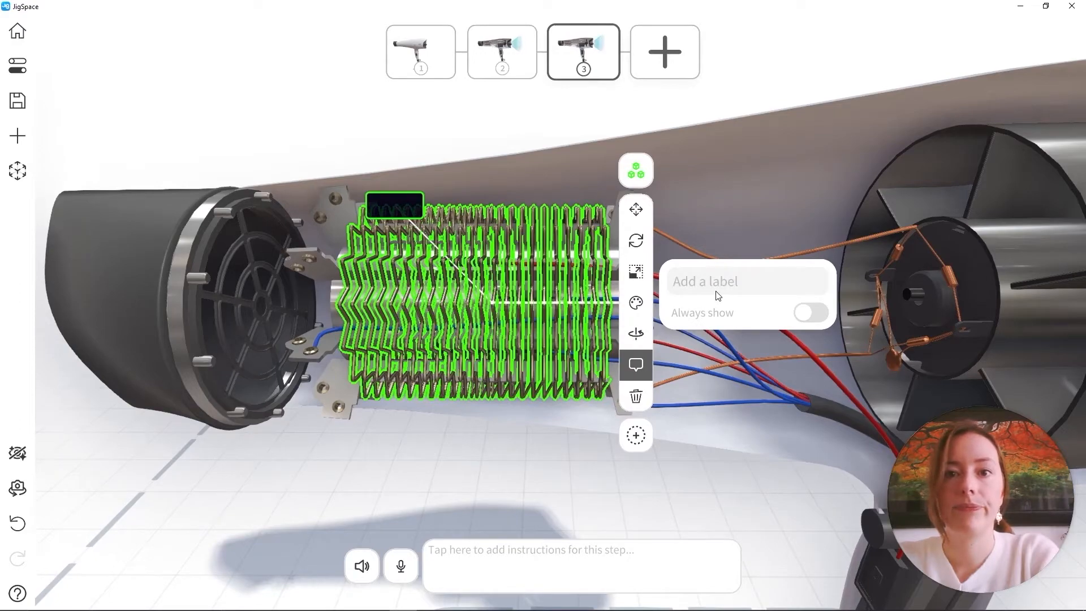
text(Nichrome Wire)
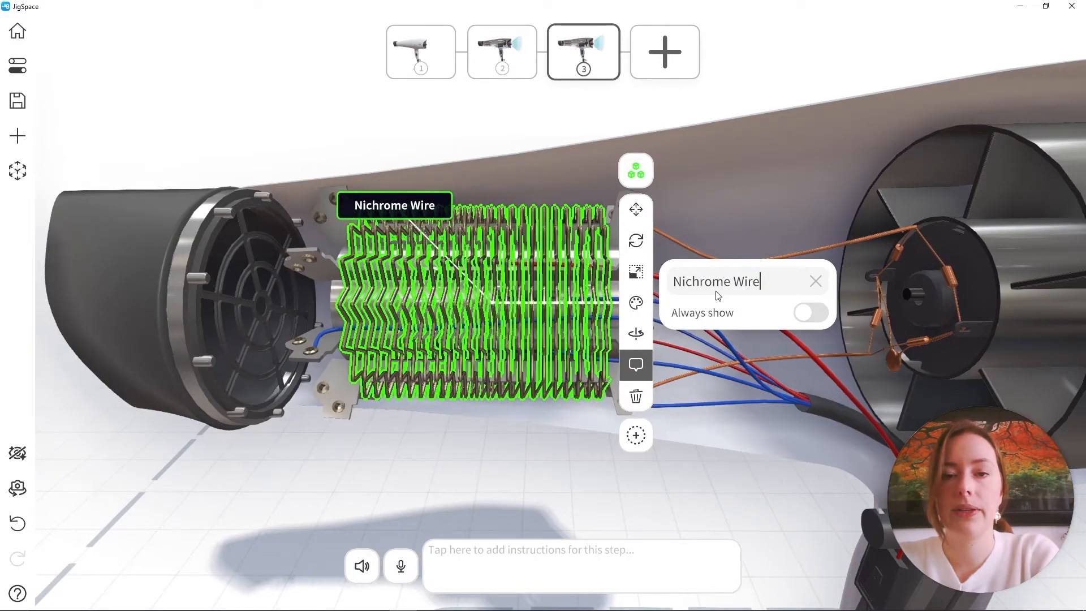
click(806, 314)
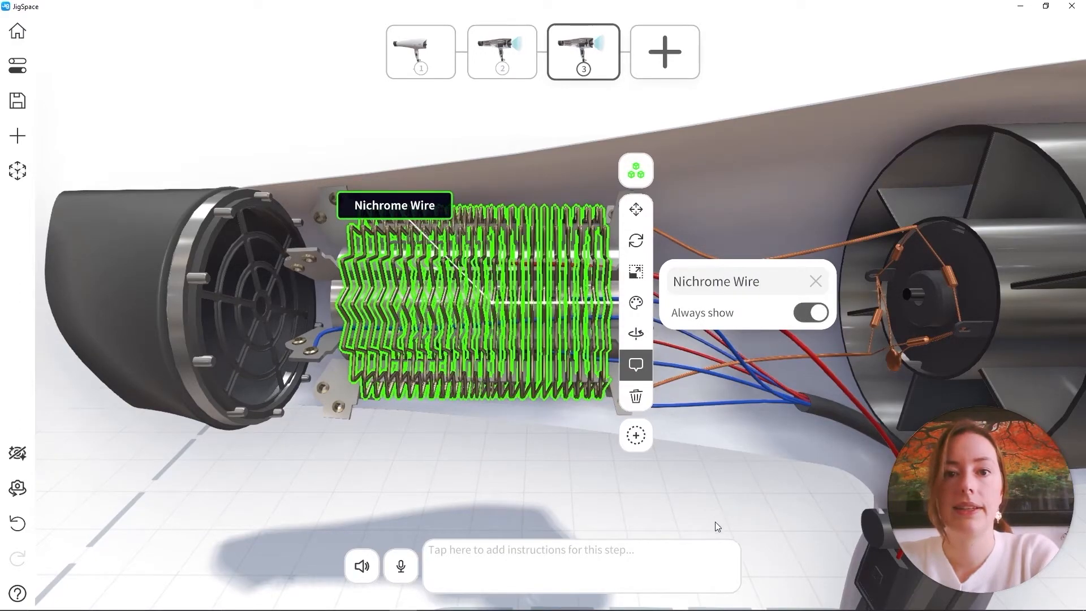
click(501, 465)
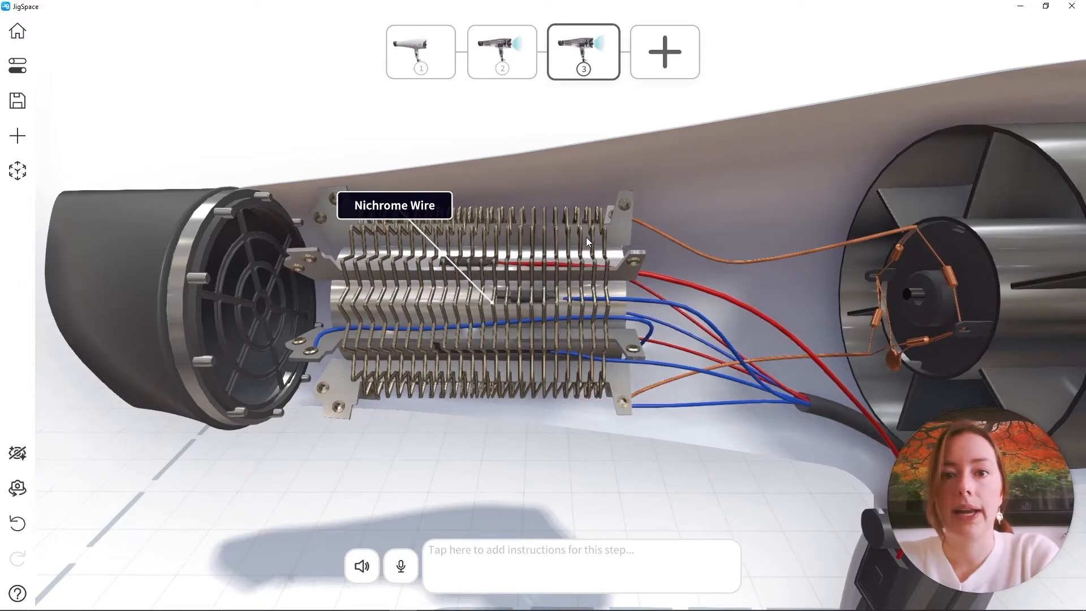
Step: Recolor the nichrome wire coils a bright orange-red
click(557, 270)
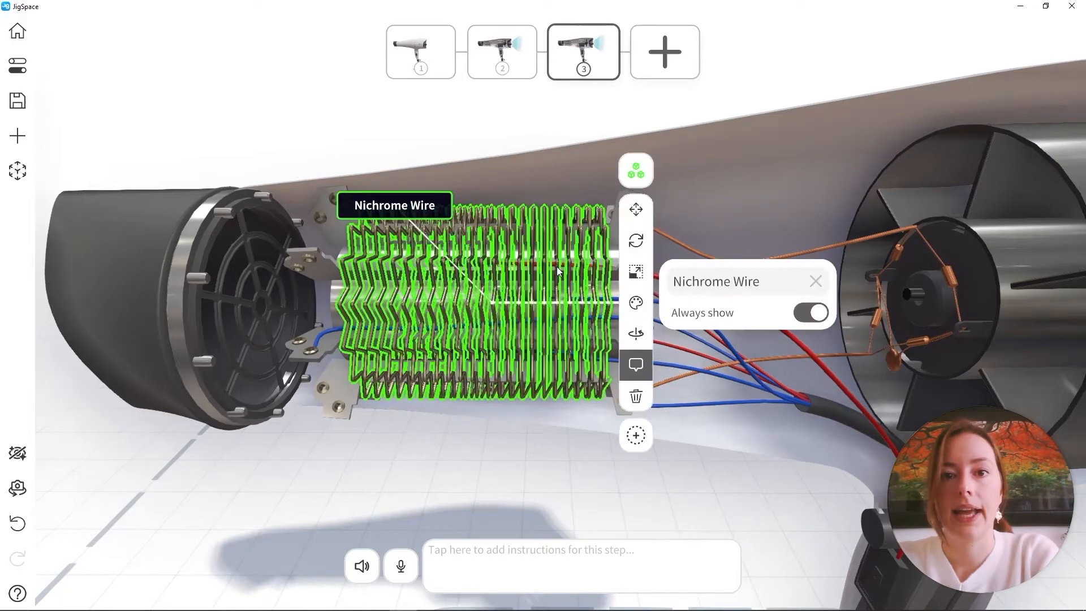
click(635, 302)
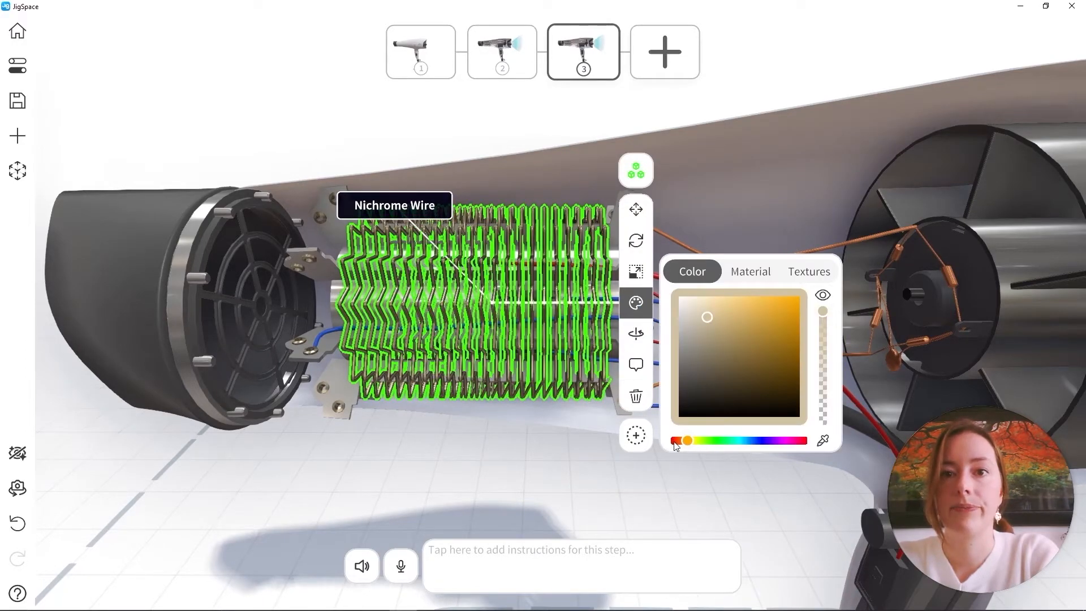
drag(685, 443, 674, 444)
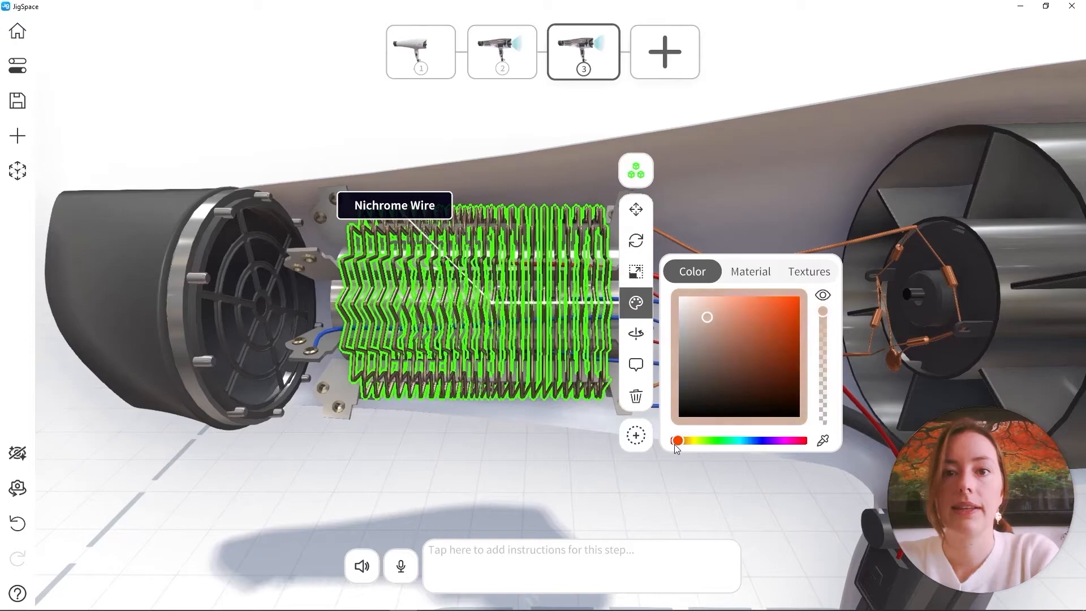
click(676, 443)
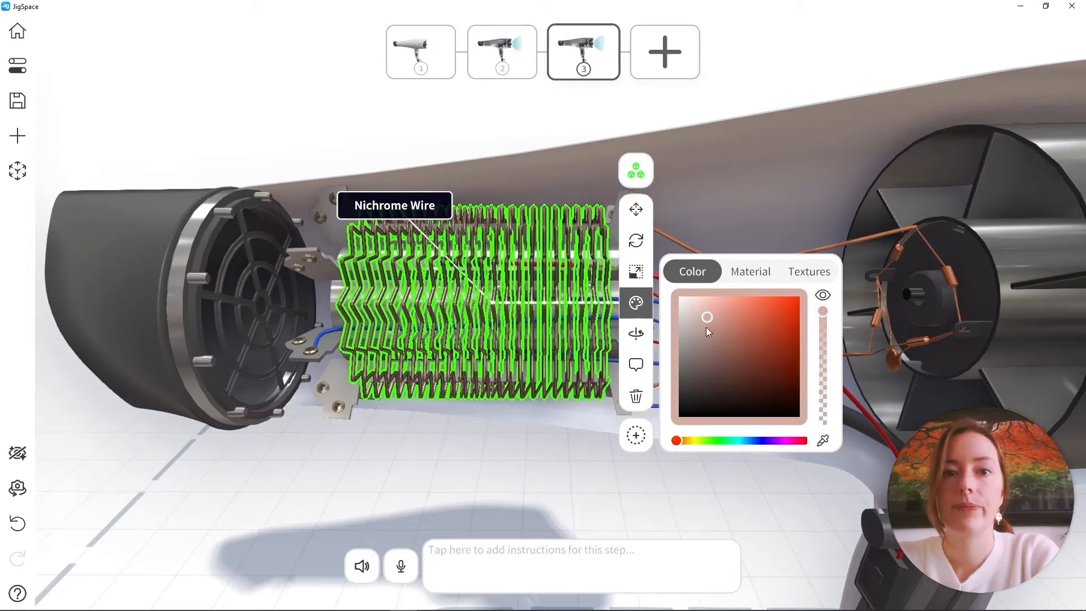
drag(725, 307, 771, 290)
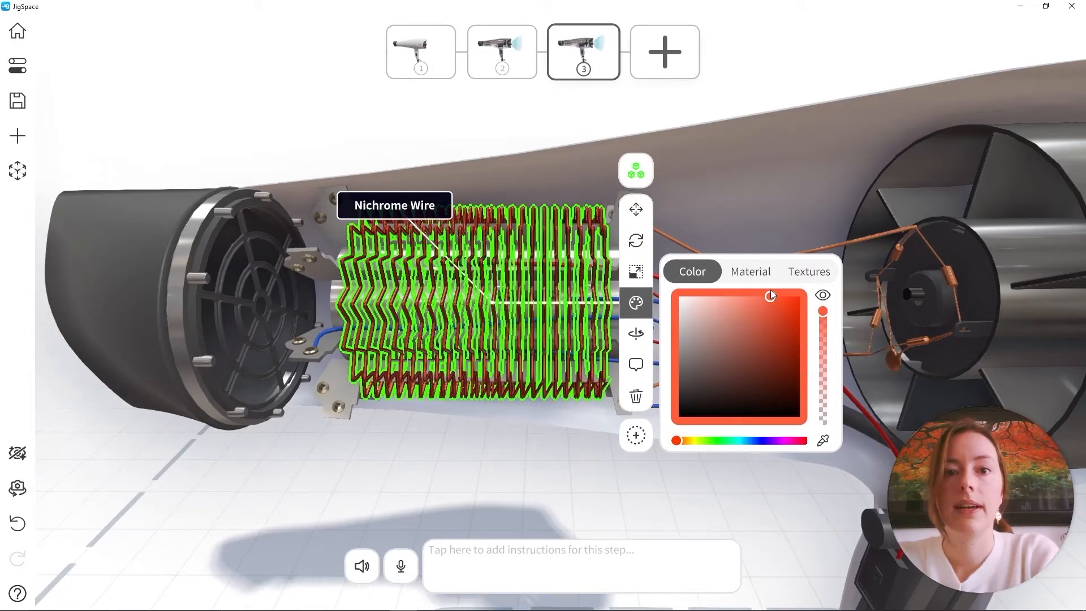
click(439, 463)
Step: Tint the metal frame holding the heating coils light pink
click(621, 231)
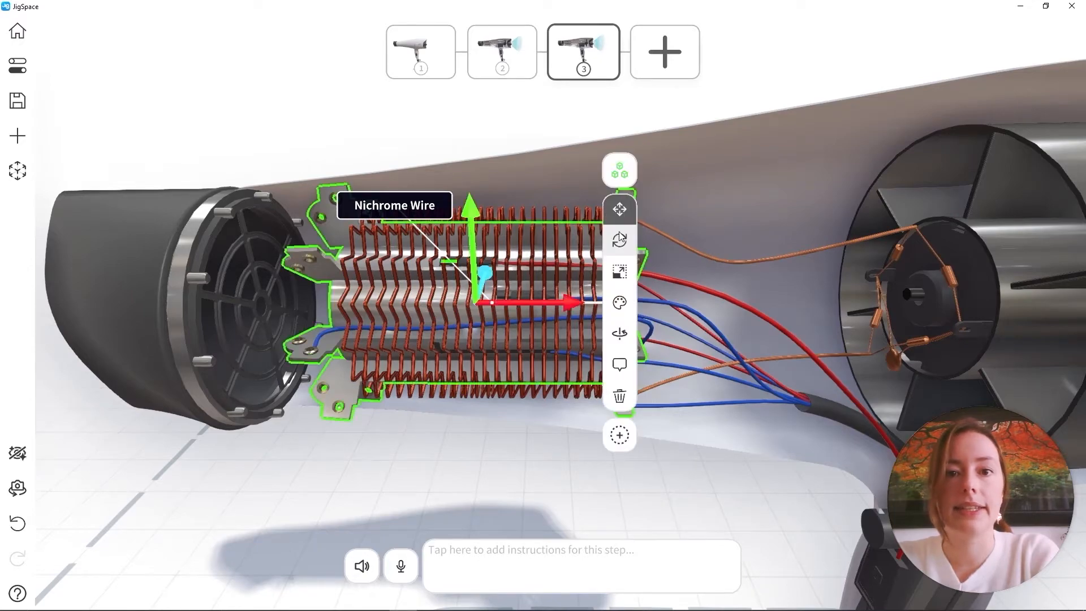
click(619, 302)
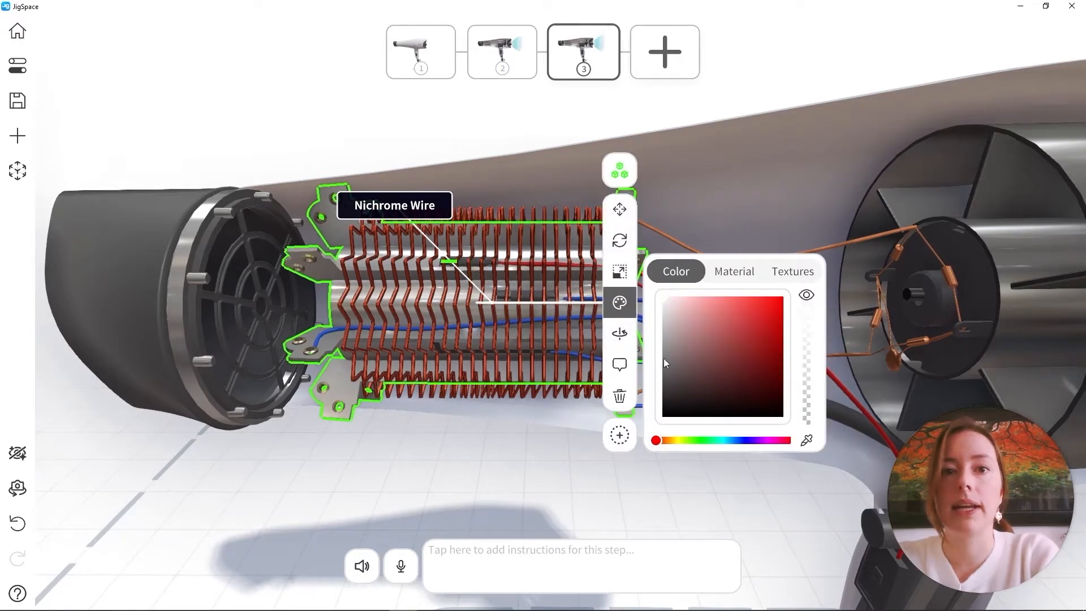
click(689, 293)
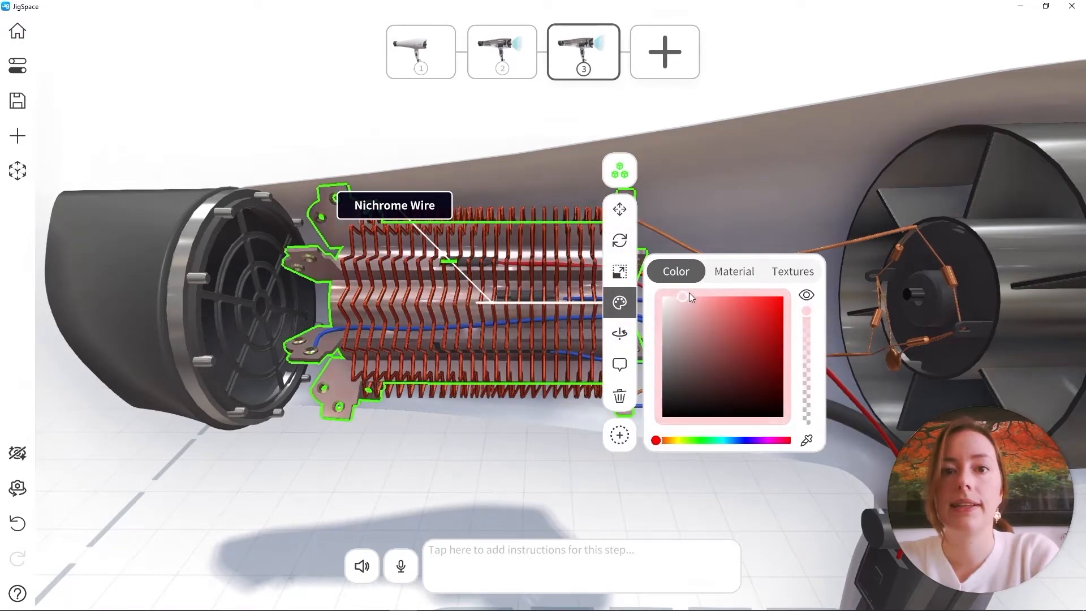
click(377, 465)
Step: Play the transition from step 2 to step 3 to check the heating element's color change
scroll(568, 363, down, 5)
middle_drag(573, 361, 534, 346)
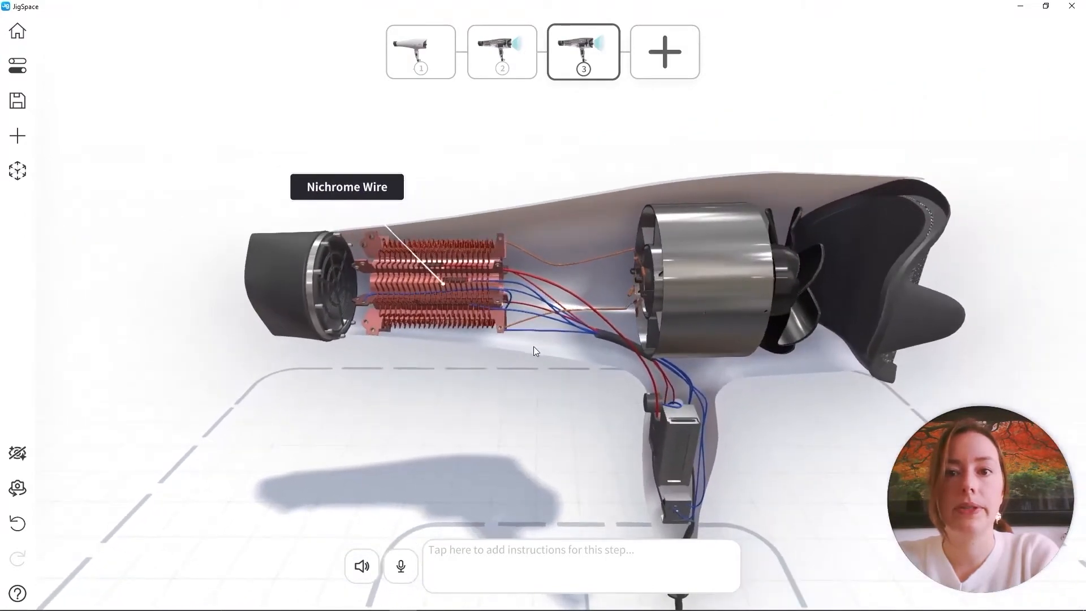
click(502, 50)
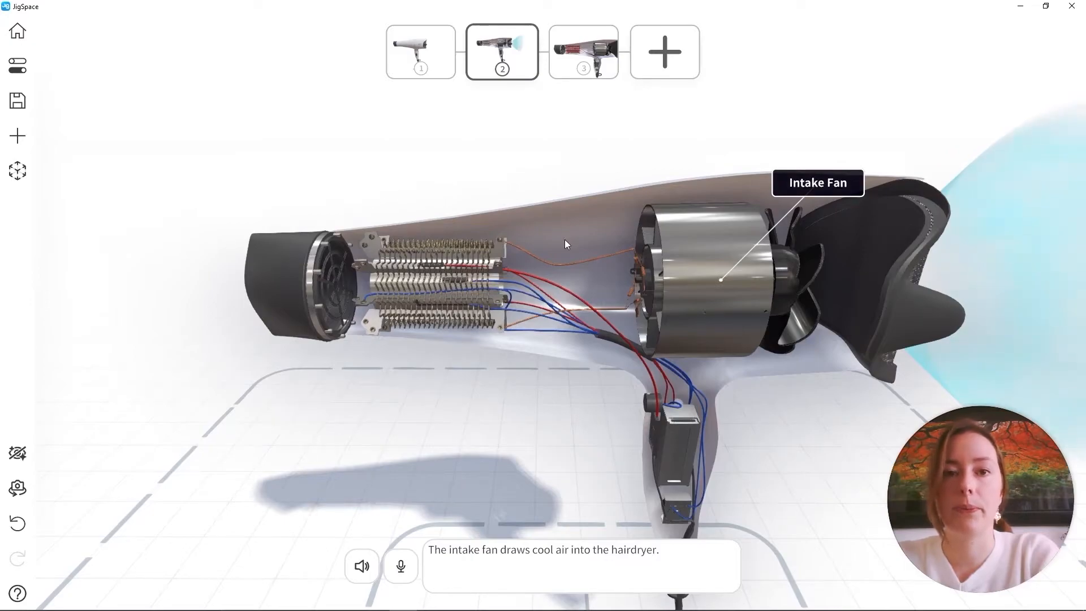
click(586, 49)
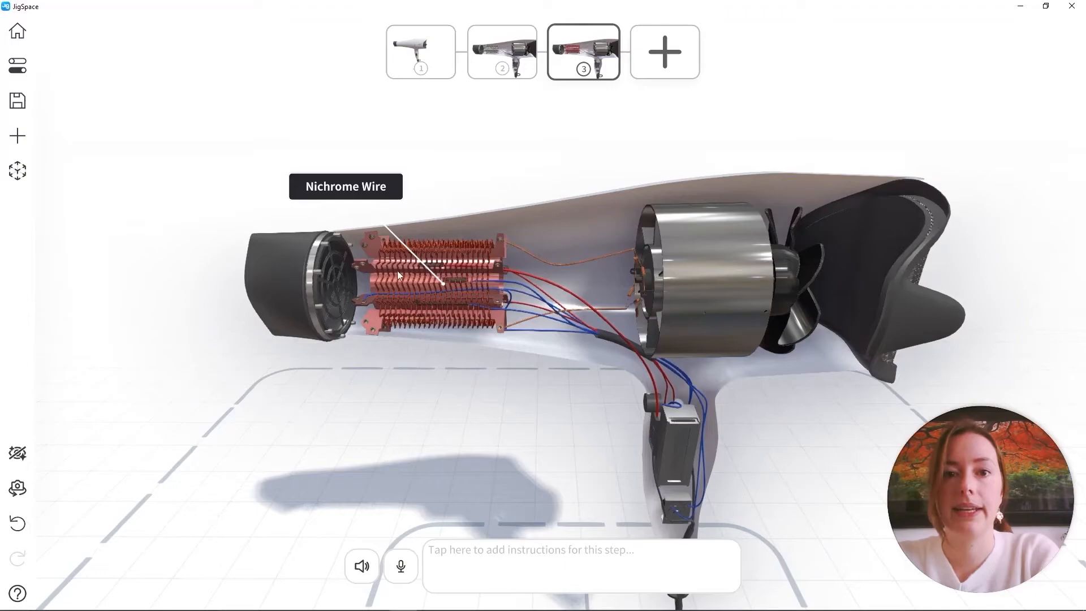
Step: Add a Flow Cone (Out) effect to step 3 and apply it to all steps
middle_drag(390, 302, 531, 336)
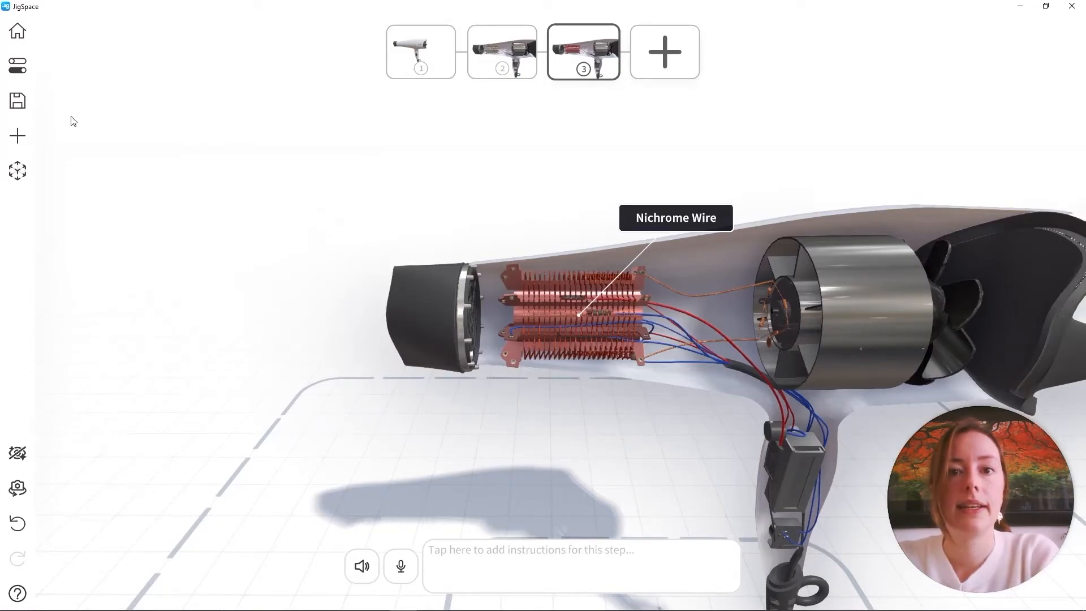
click(28, 135)
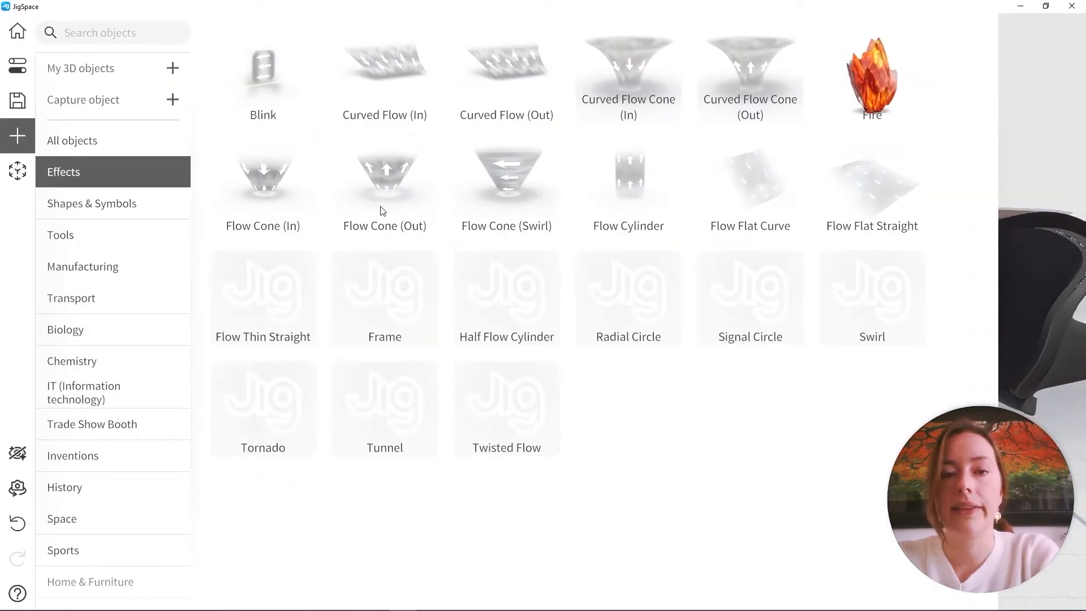
click(395, 185)
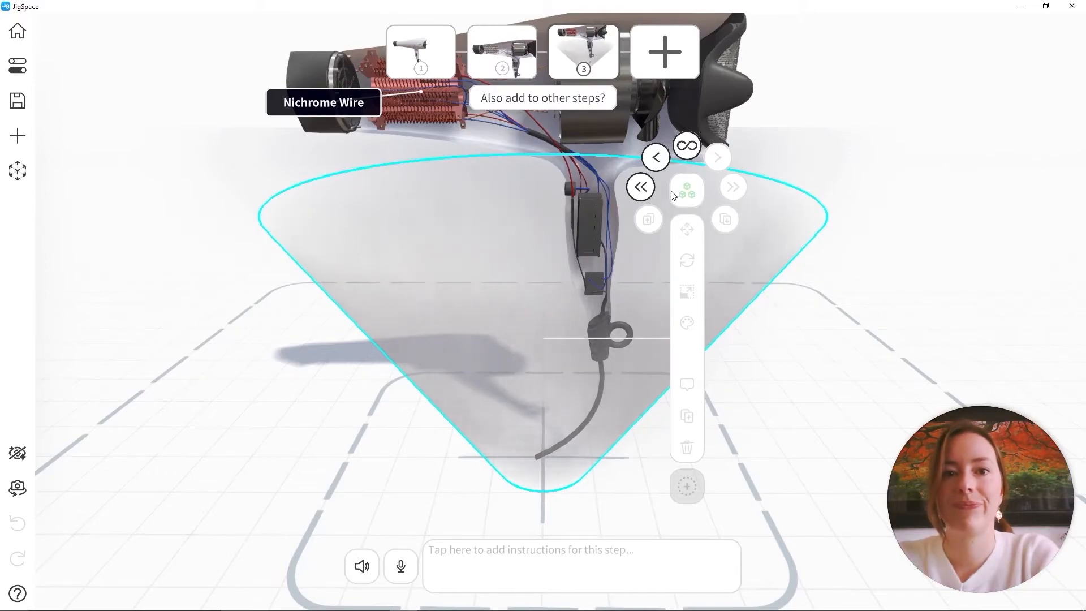
click(688, 146)
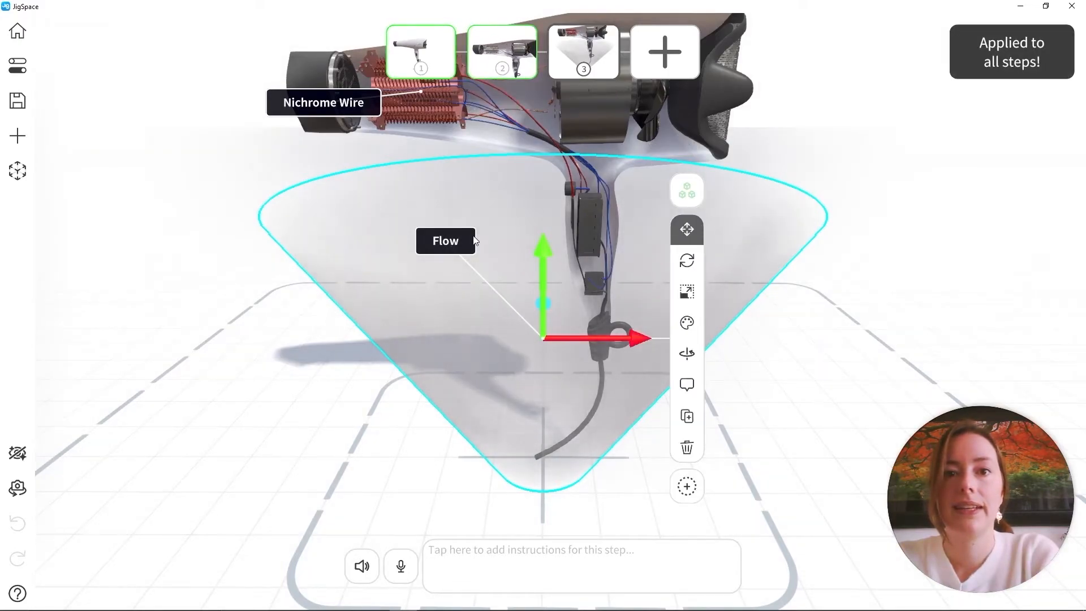
Step: Raise the new flow cone to the nozzle's height and rotate it so its narrow end faces the nozzle
drag(516, 317, 495, 371)
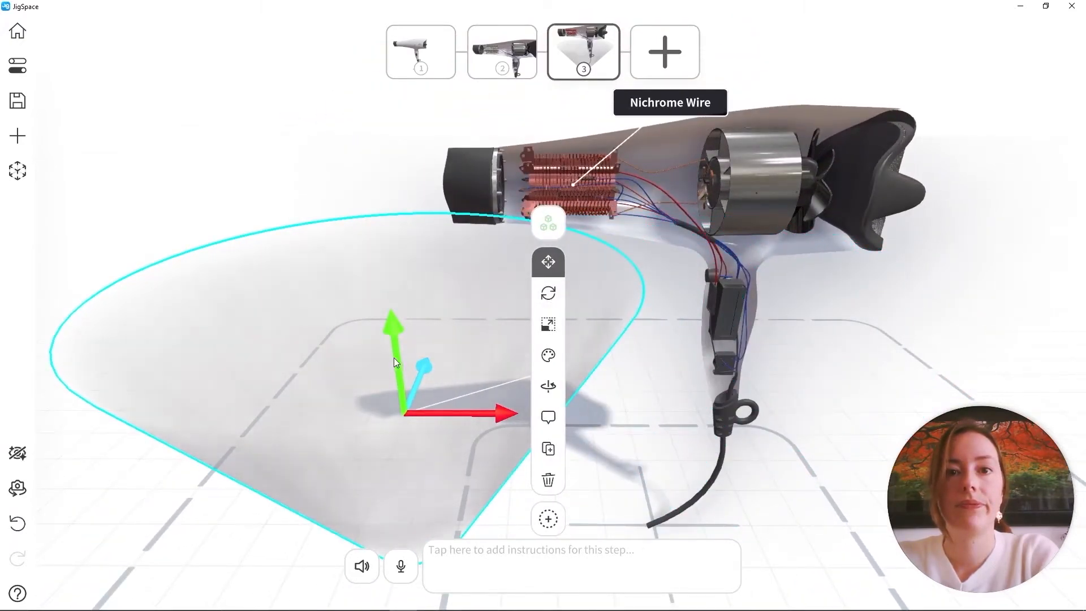
drag(394, 358, 465, 161)
click(520, 173)
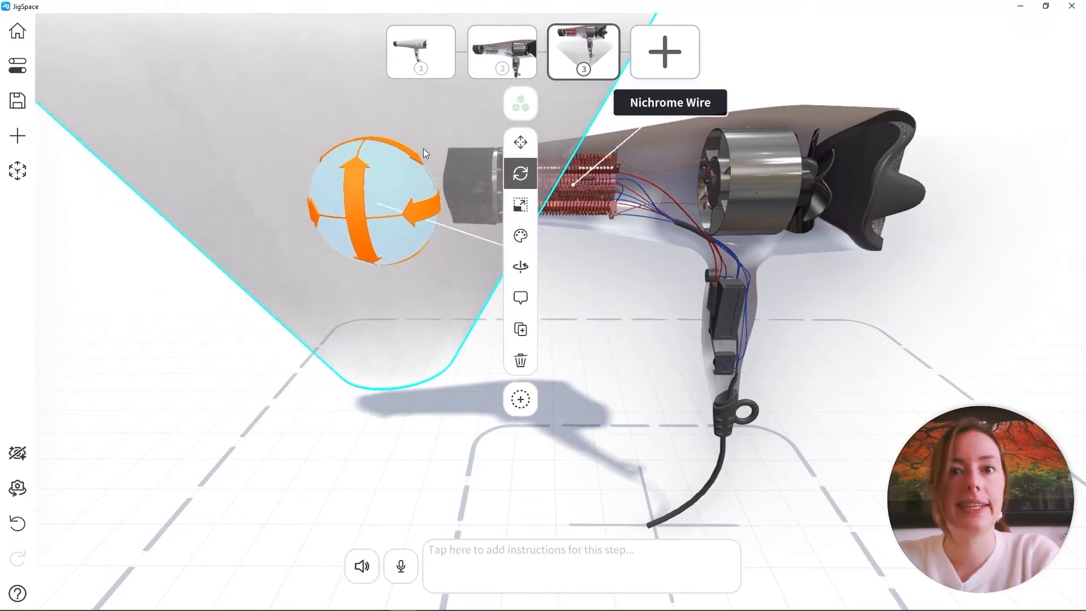
drag(389, 146, 256, 213)
Step: Scale the outlet flow cone down overall and narrow it sideways to suit the nozzle opening
click(521, 205)
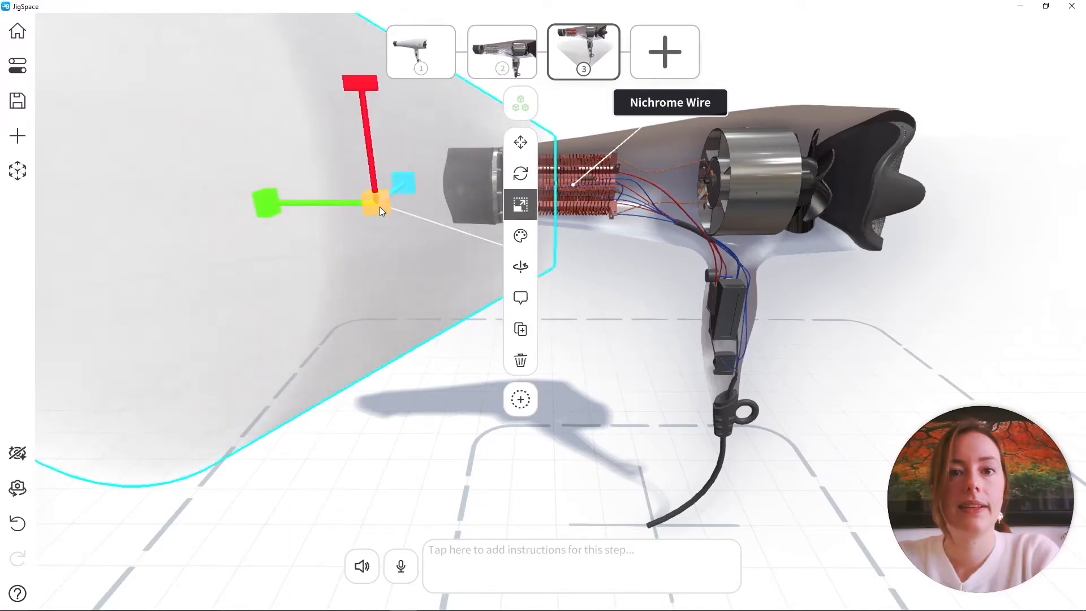
drag(376, 206, 303, 207)
click(525, 144)
drag(418, 288, 699, 279)
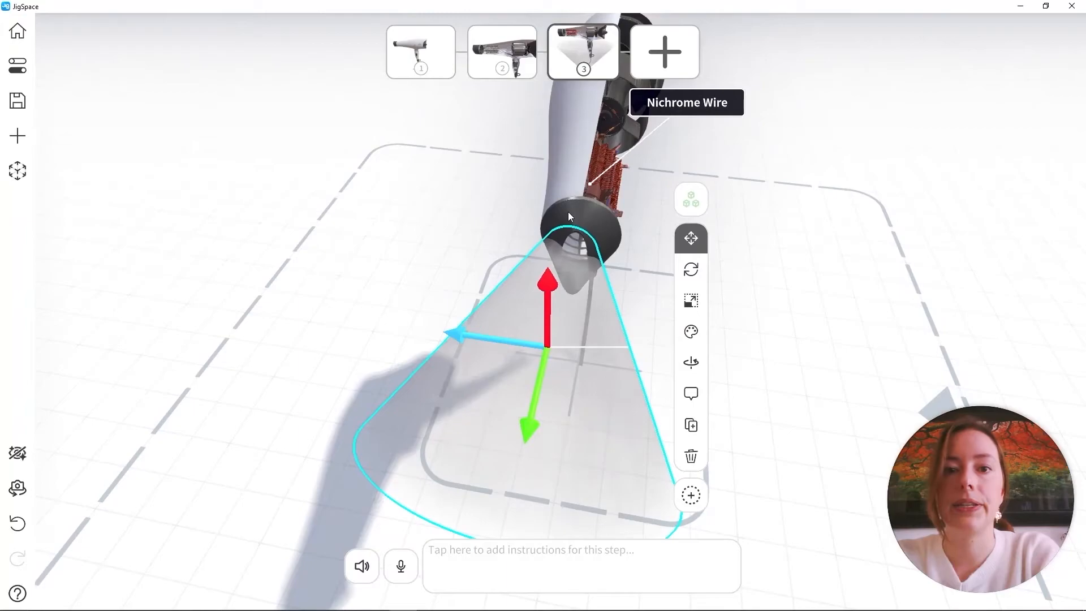
click(691, 301)
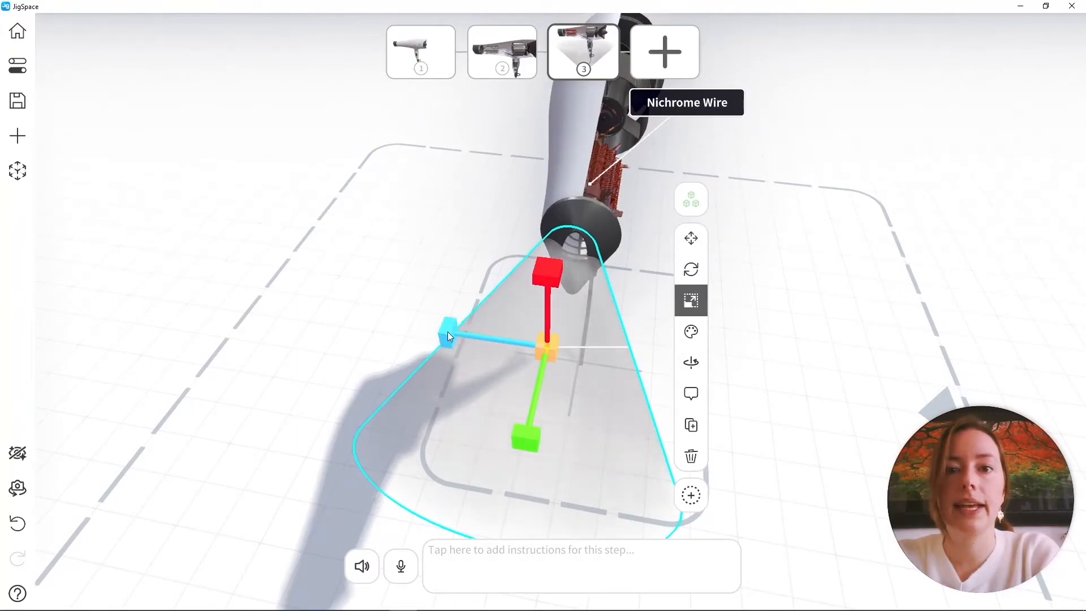
drag(449, 332, 494, 338)
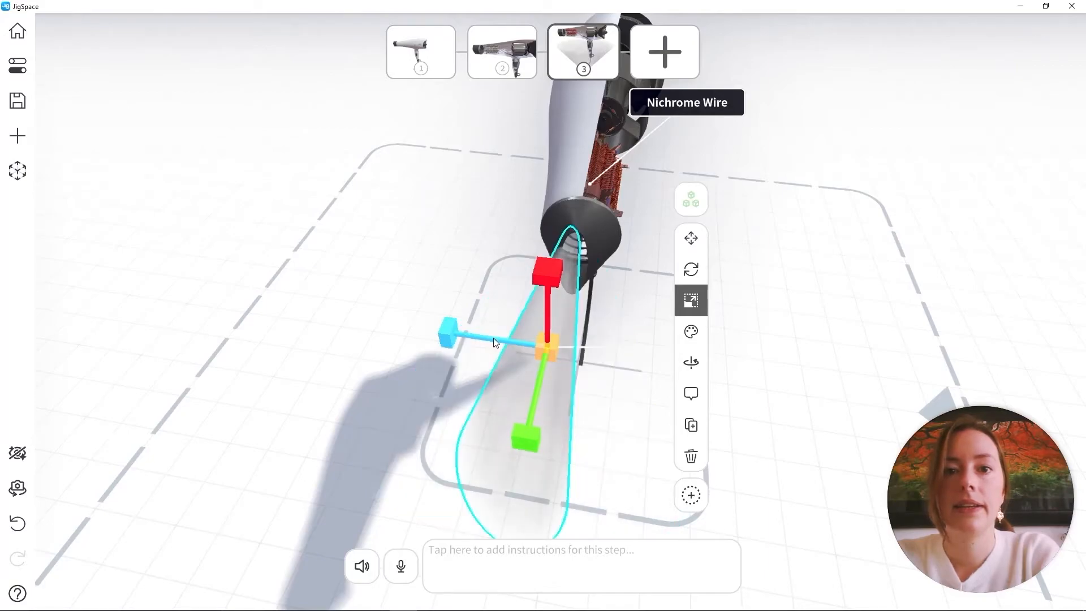
Step: Move the outlet flow cone sideways, outward and slightly up so its narrow end meets the center of the nozzle opening
click(691, 238)
drag(460, 332, 461, 331)
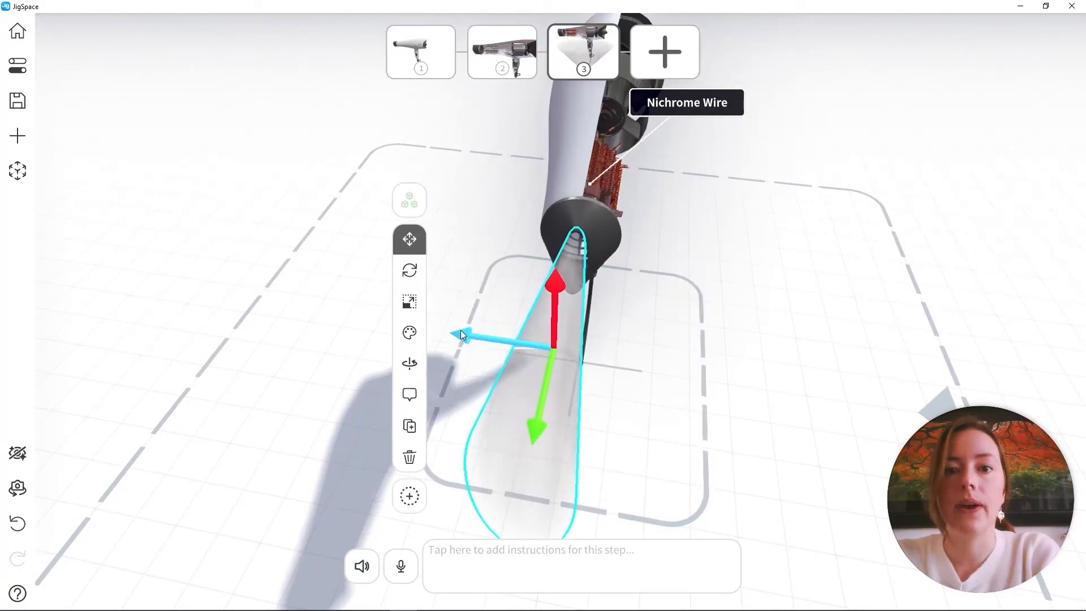
drag(702, 354, 454, 311)
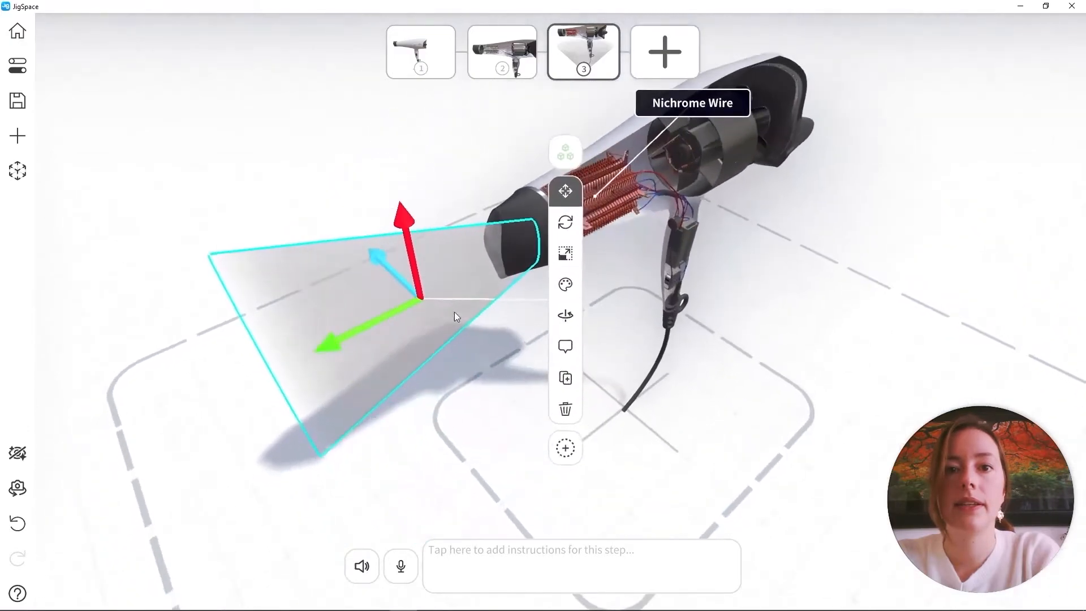
drag(337, 325, 296, 343)
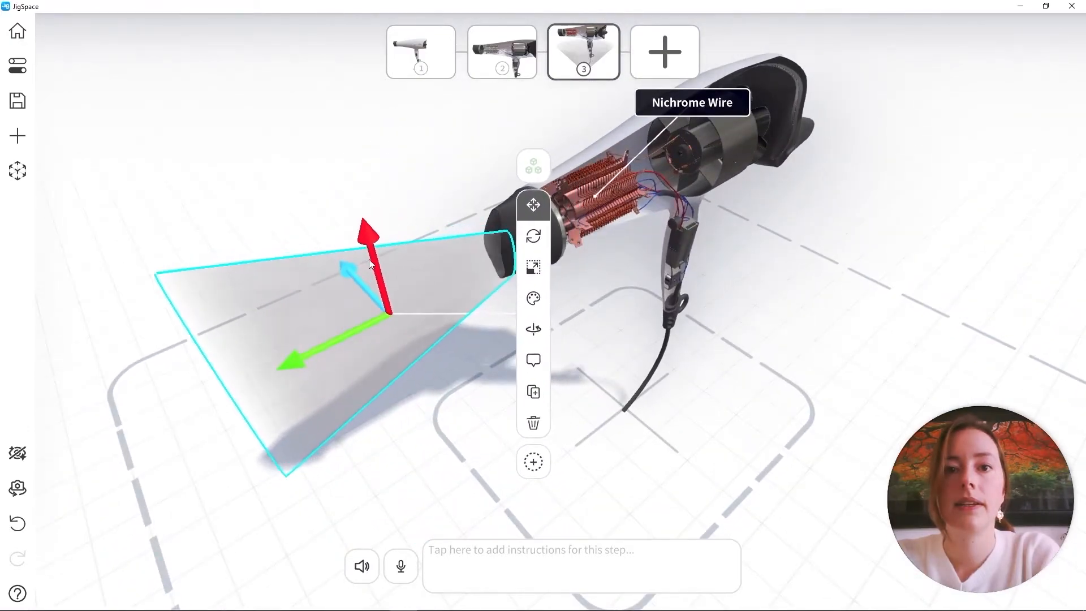
drag(373, 254, 368, 238)
click(452, 371)
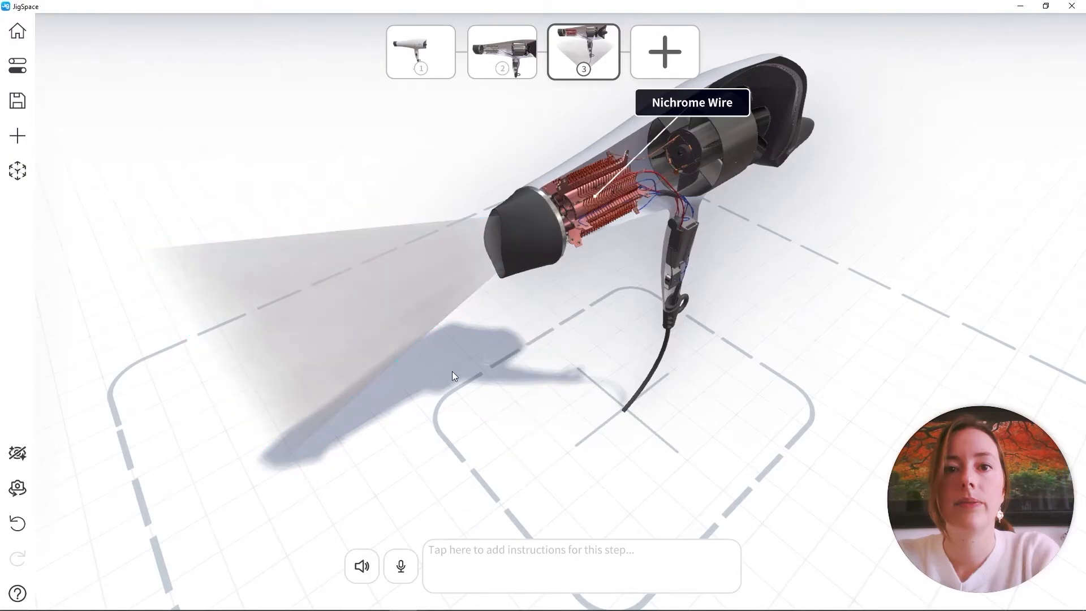
Step: Color the outlet flow cone light pink to represent warm air
drag(452, 371, 383, 284)
click(343, 191)
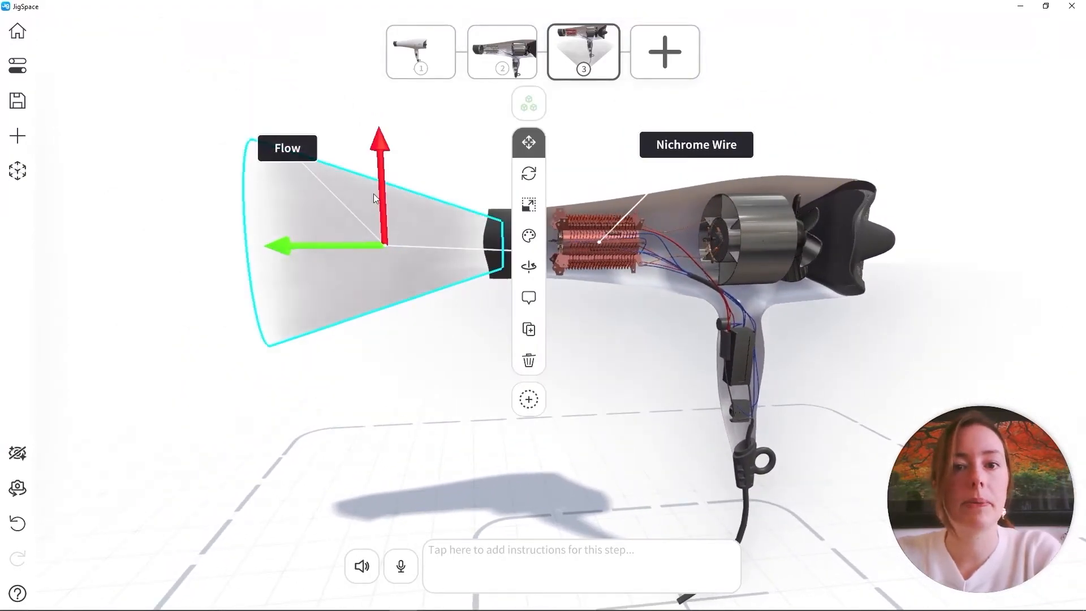
click(529, 235)
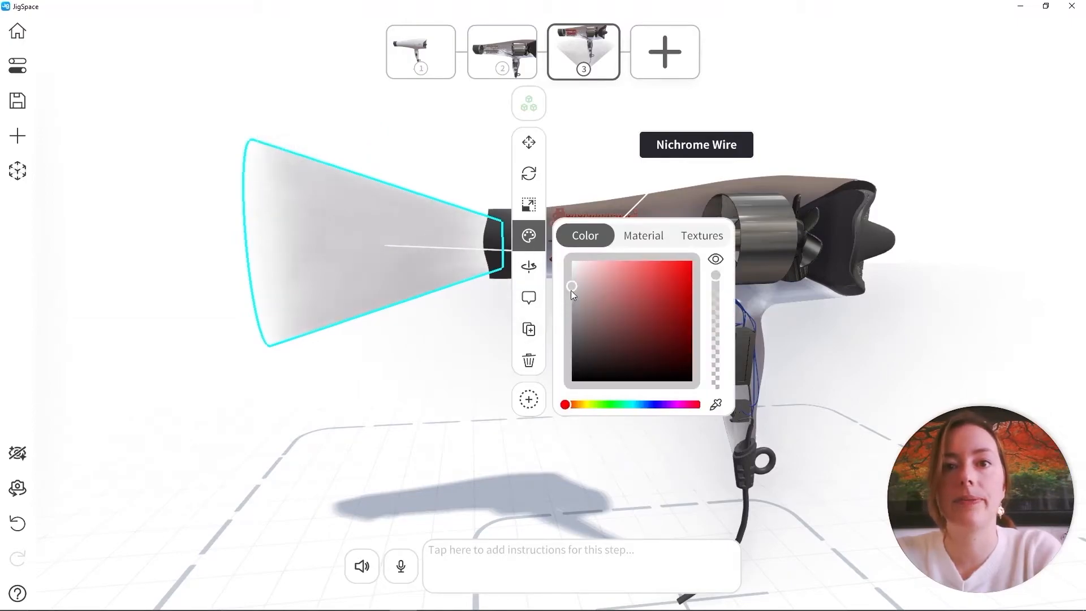
drag(571, 290, 610, 260)
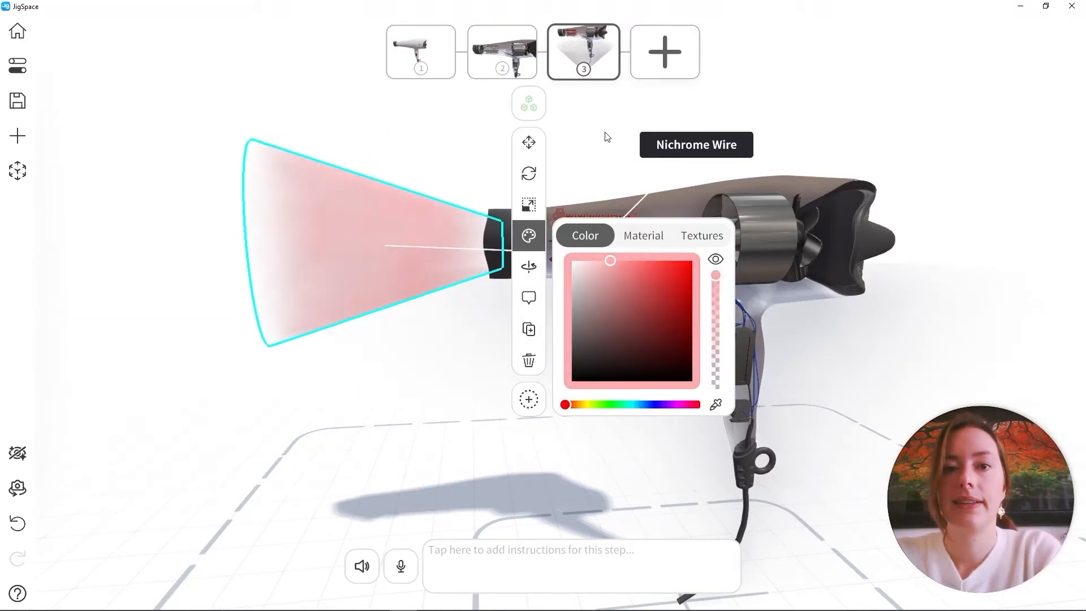
click(600, 134)
Step: Enter the step 3 instruction text "Then the nichrome wire heats the mica plating which in turn warms the air."
drag(722, 294, 742, 290)
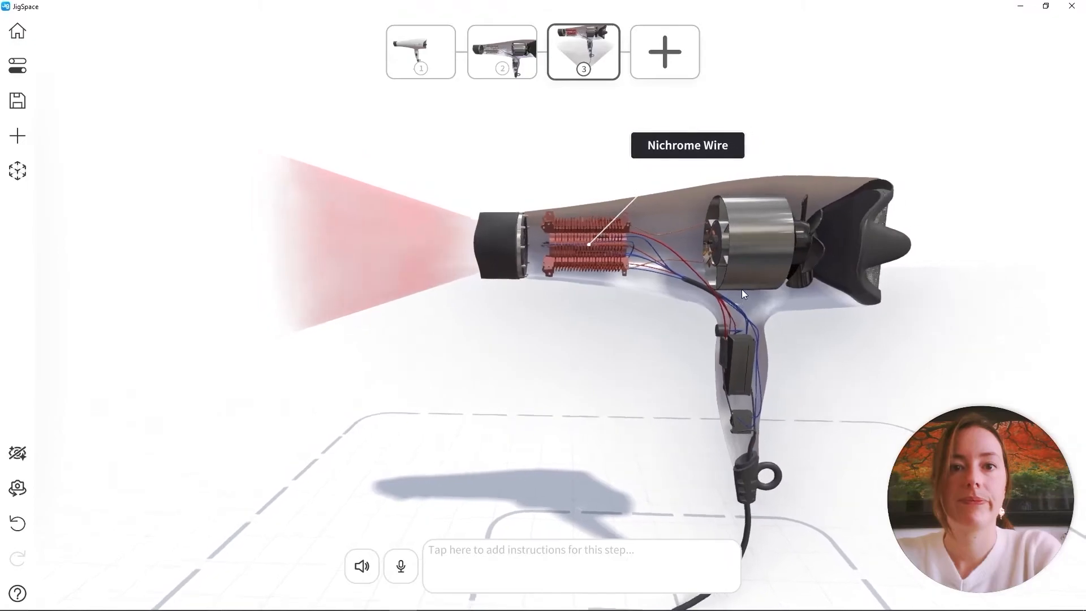
scroll(741, 290, down, 3)
right_drag(738, 289, 623, 228)
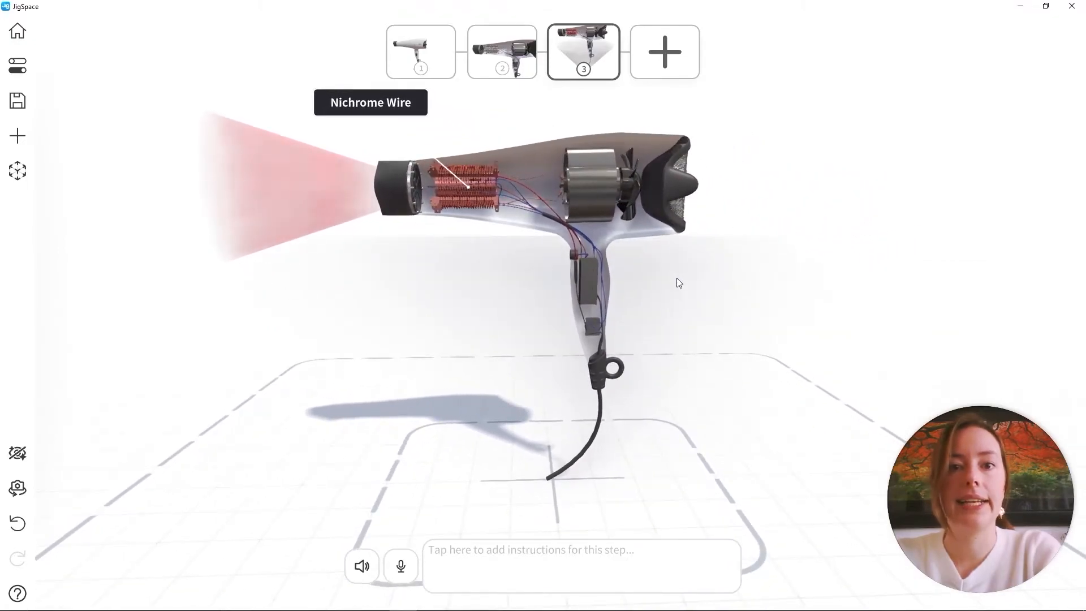
right_drag(618, 274, 641, 284)
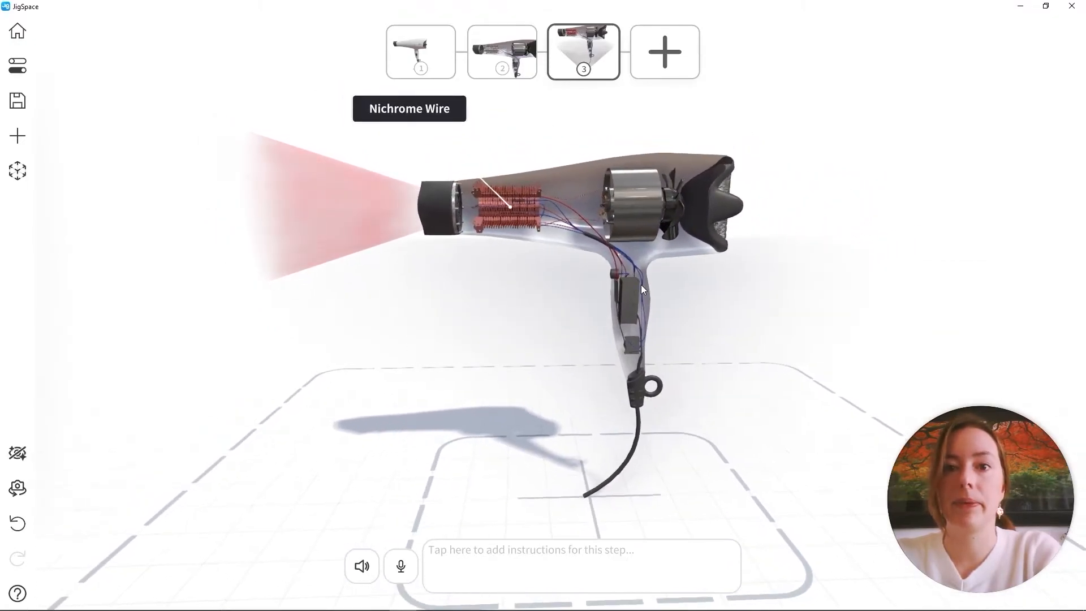
click(584, 549)
text(Then the n)
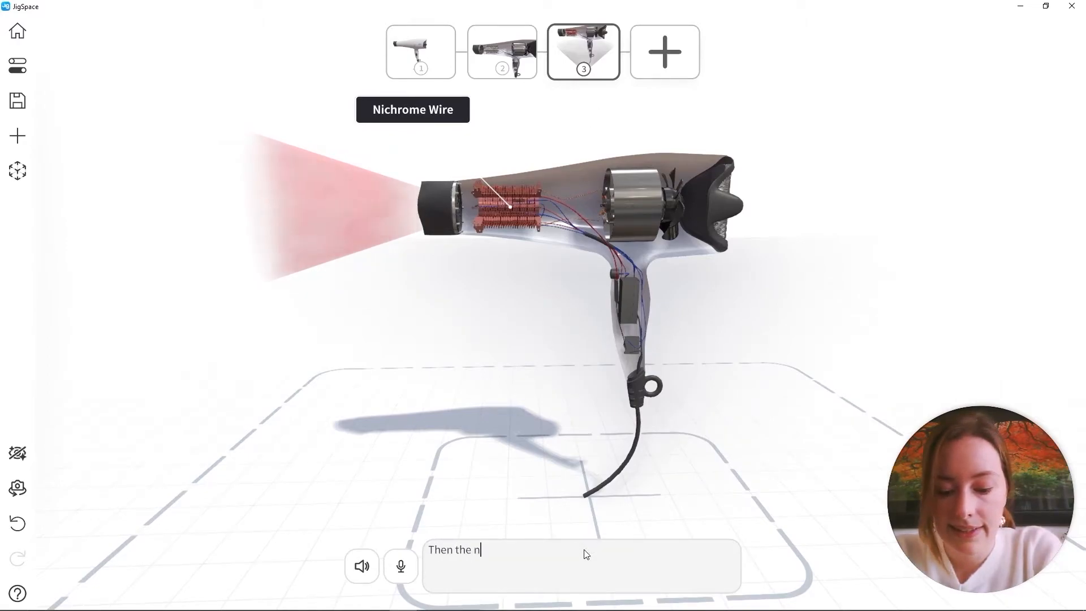
text(ichrome wire heats the mica )
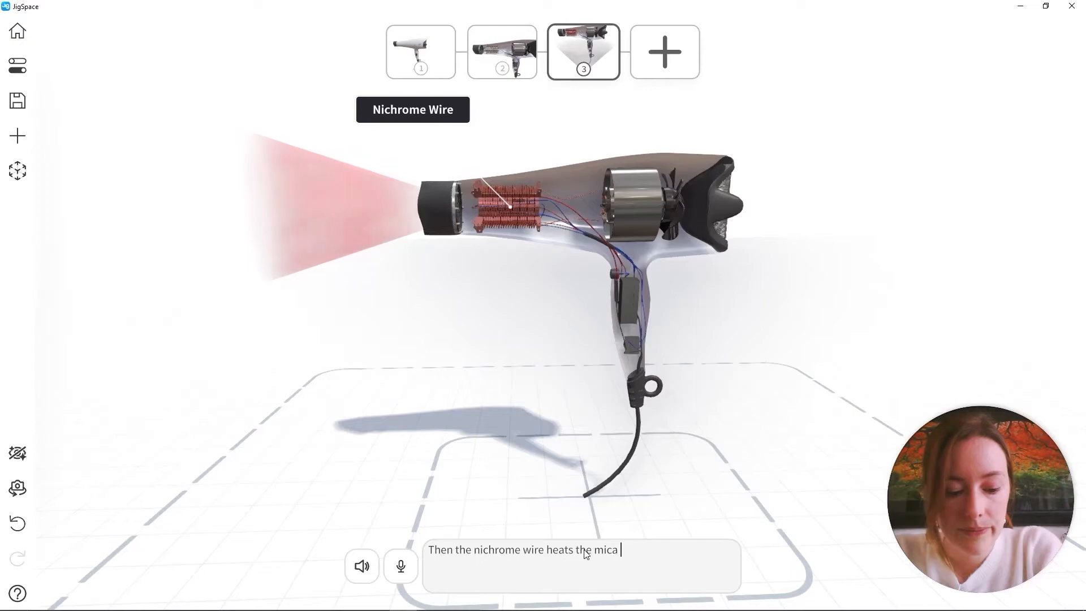
text(plating which in turn warms the air)
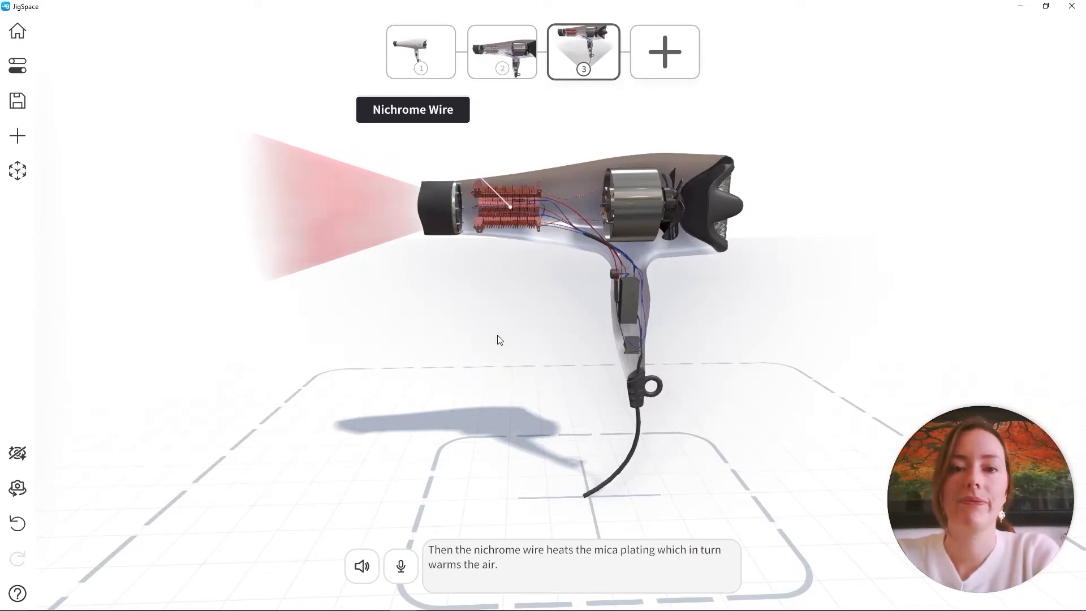
text(.)
Step: View step 2 to check how the outlet flow cone appears there, and return to step 3
scroll(518, 336, down, 2)
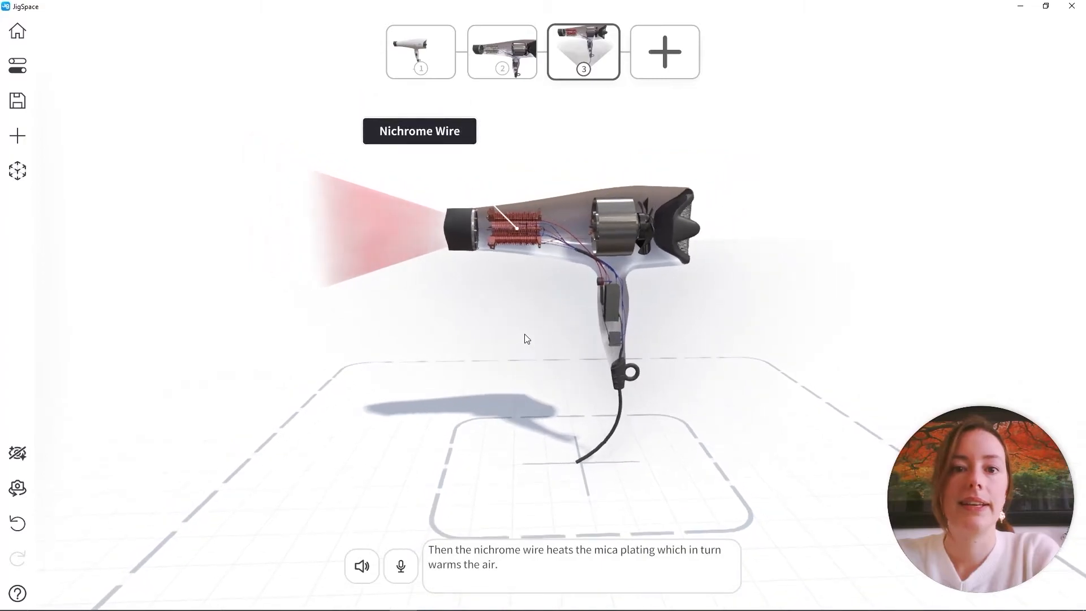
middle_drag(525, 333, 505, 338)
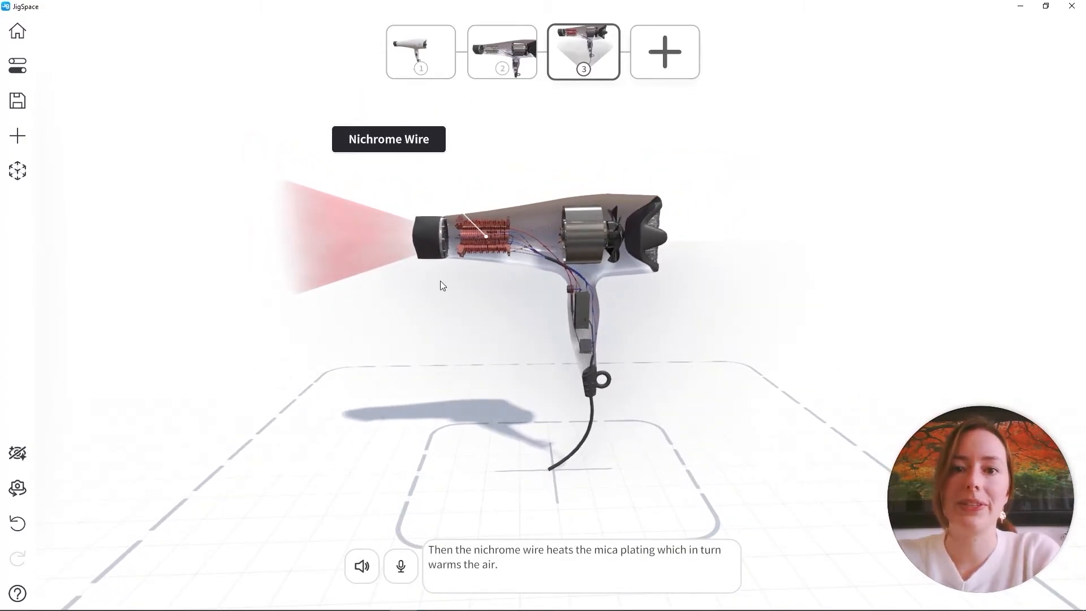
middle_drag(388, 253, 397, 249)
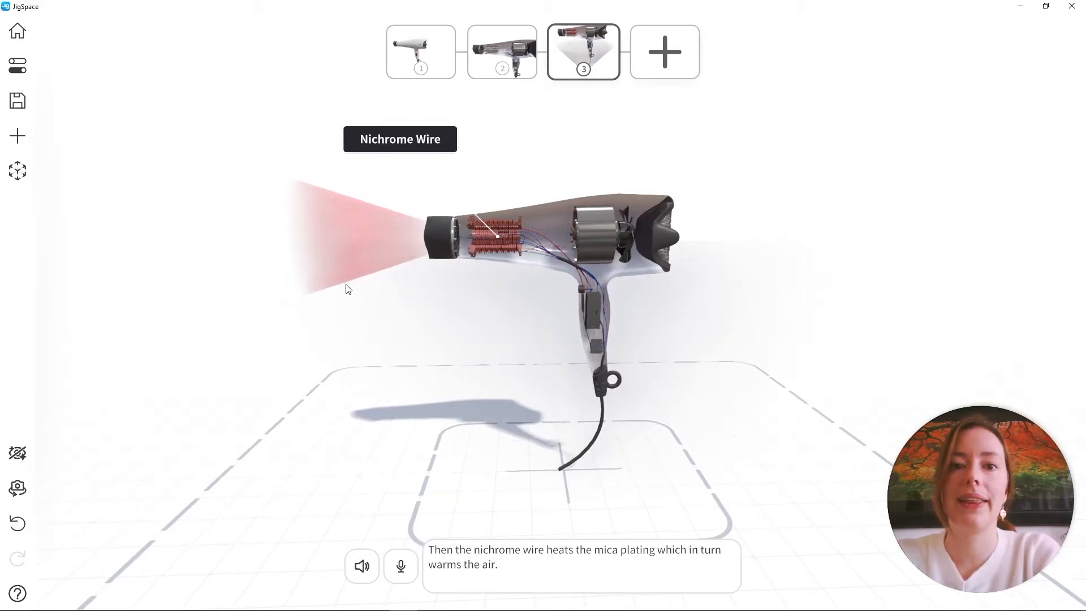
click(504, 45)
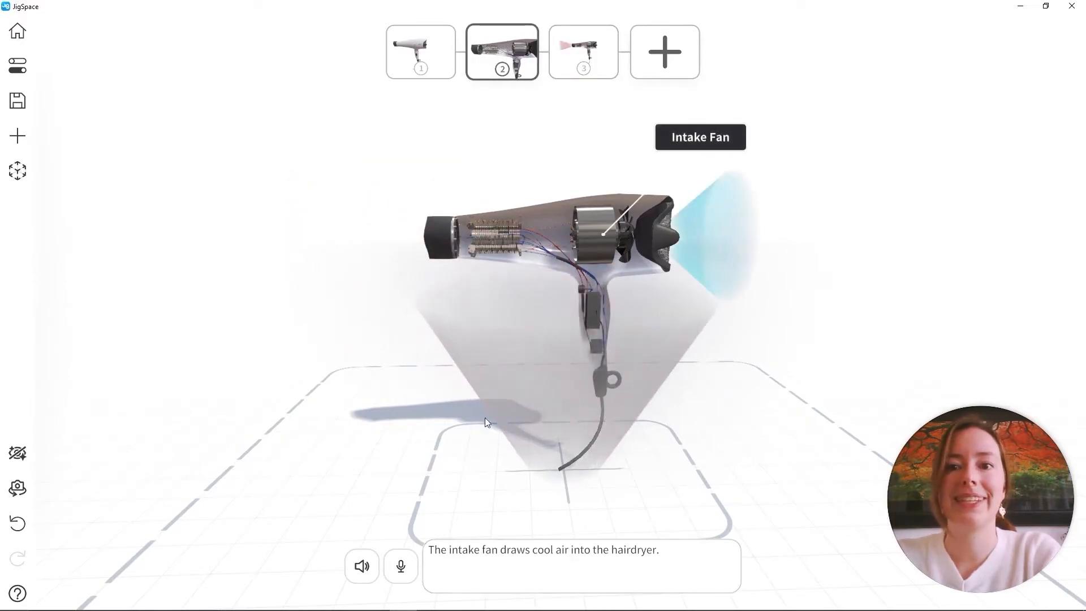
click(593, 52)
Step: Replicate the pink flow cone's position, rotation, scale and color from step 3 to all previous steps
click(315, 201)
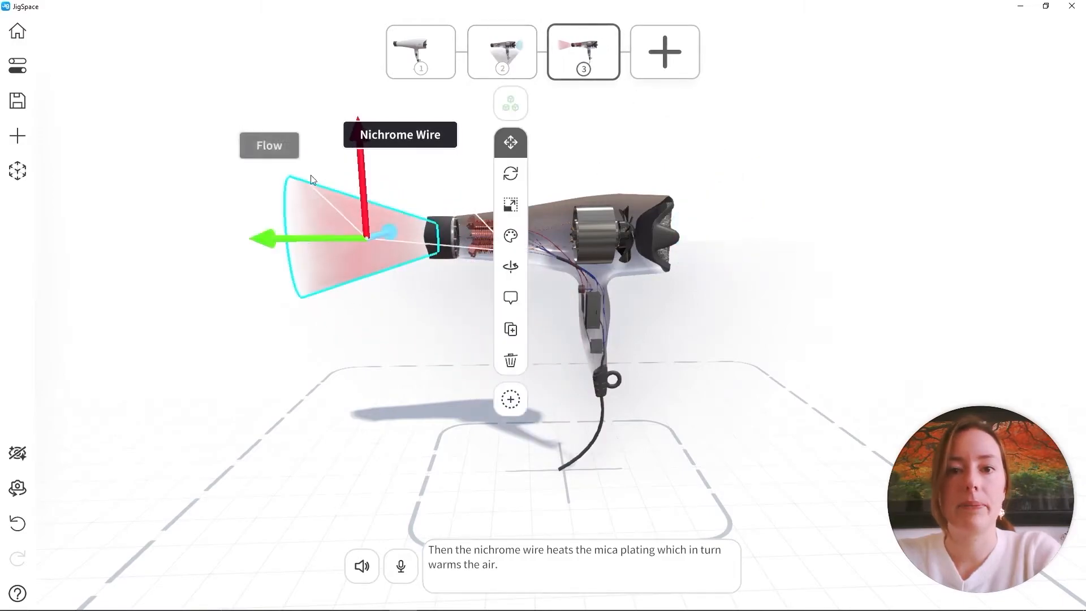
click(517, 156)
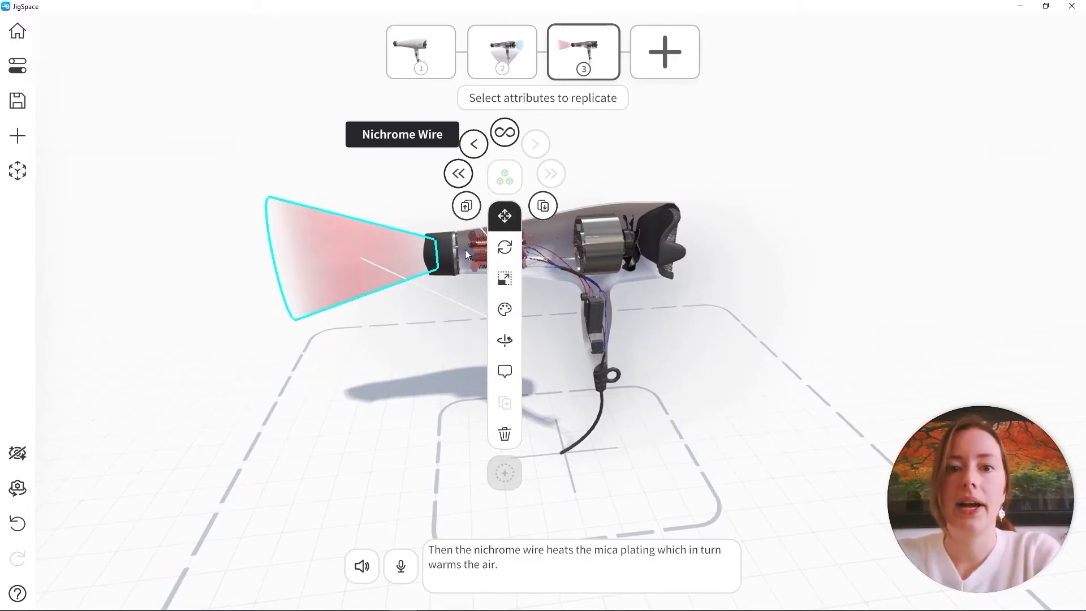
click(511, 253)
click(506, 278)
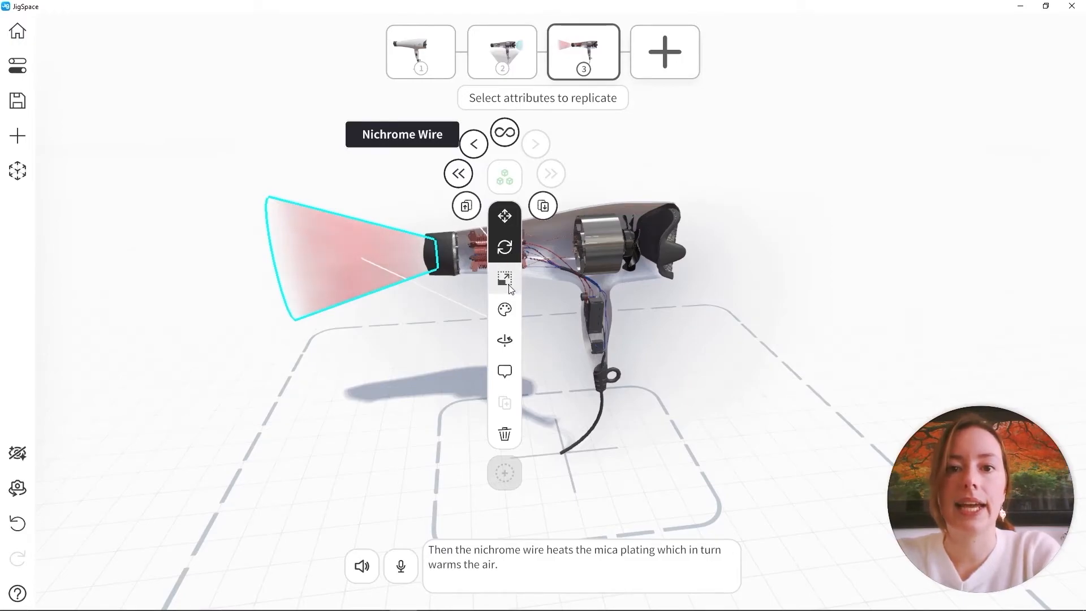
click(504, 313)
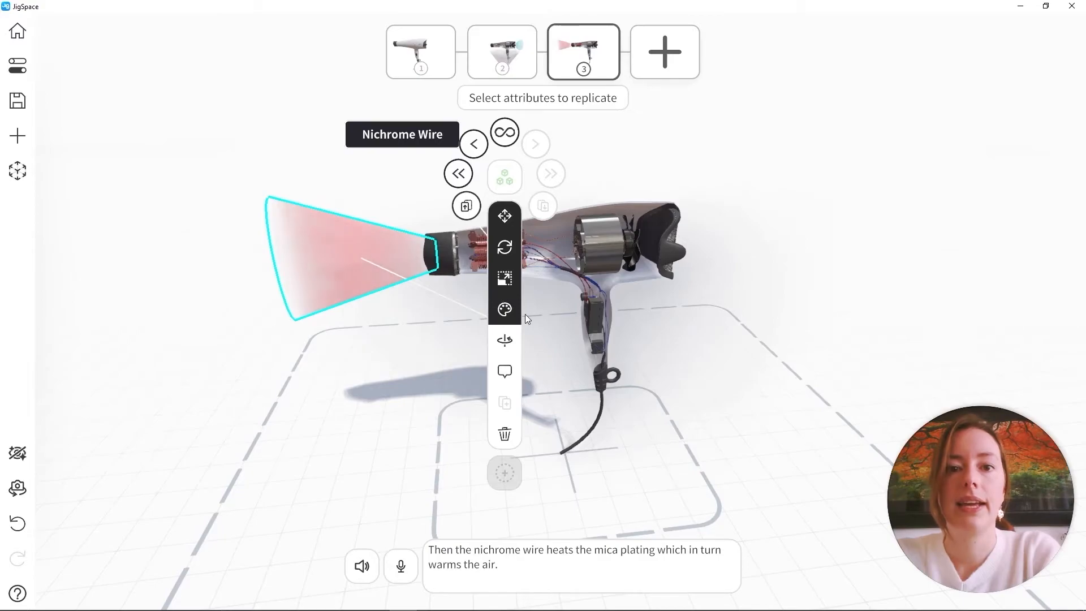
click(457, 176)
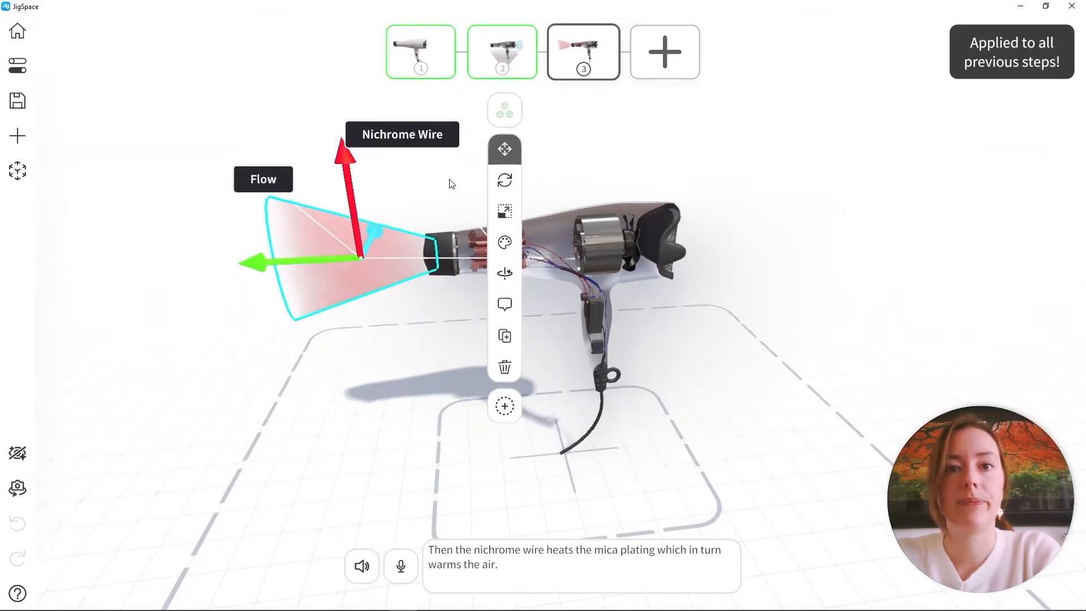
Step: Hide the pink flow cone in step 2 and replicate its color attribute to the previous step
click(505, 50)
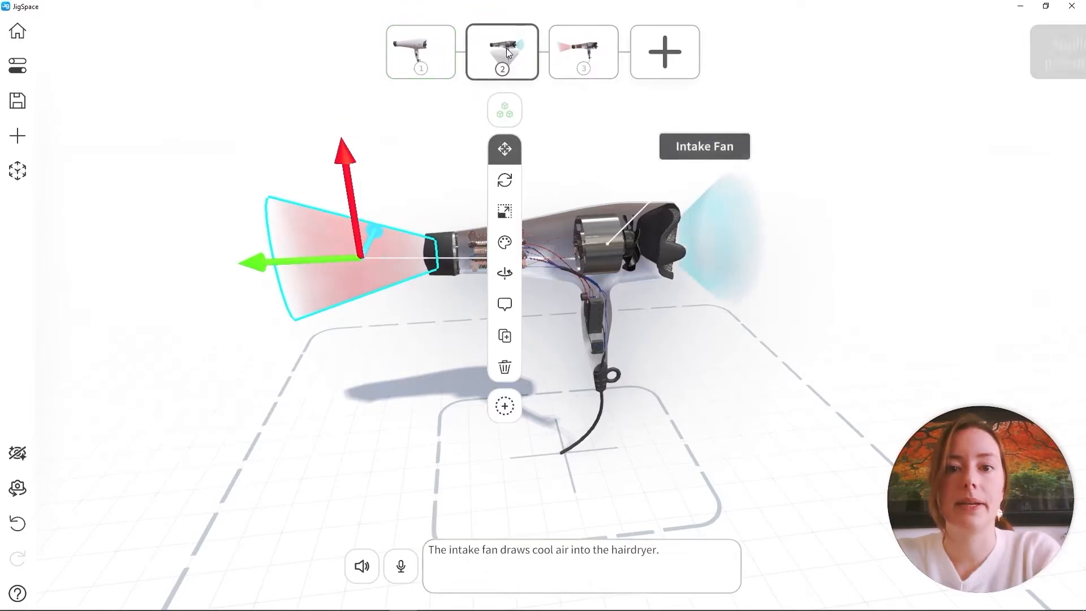
click(505, 244)
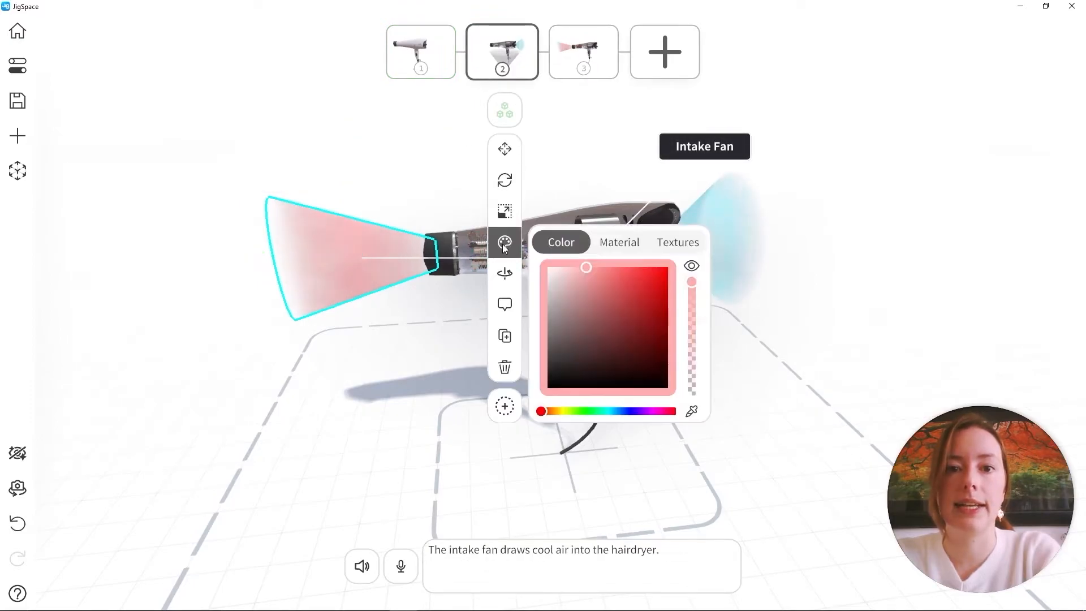
click(692, 267)
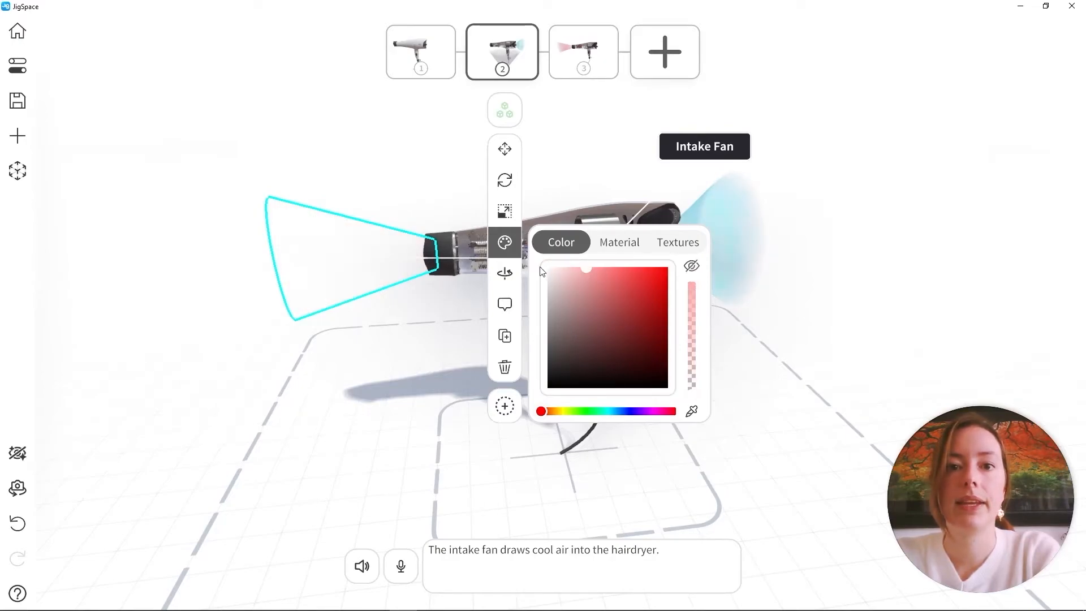
click(508, 249)
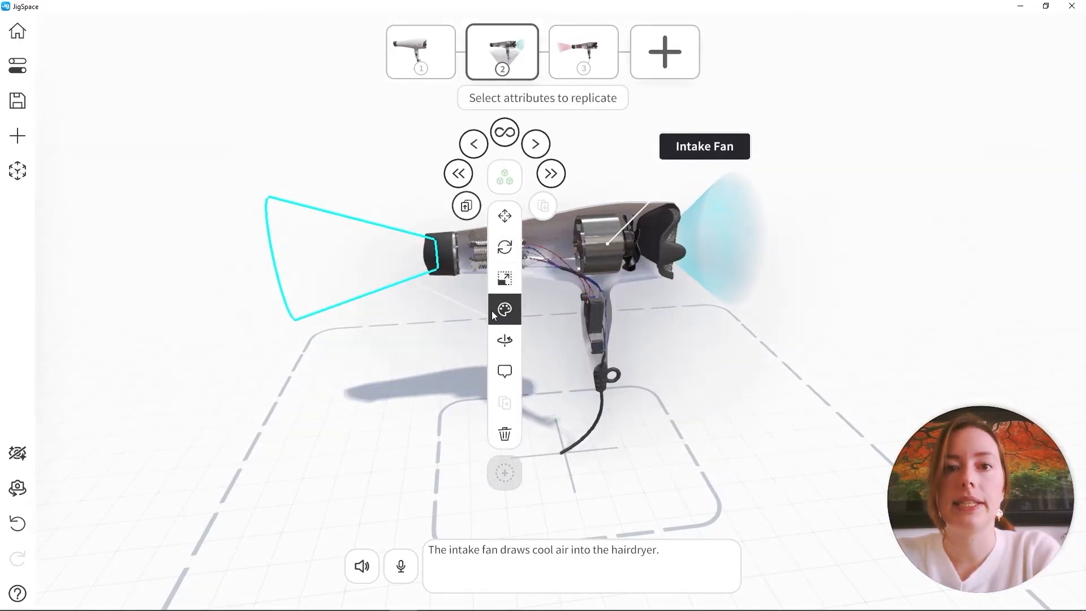
click(474, 146)
click(414, 151)
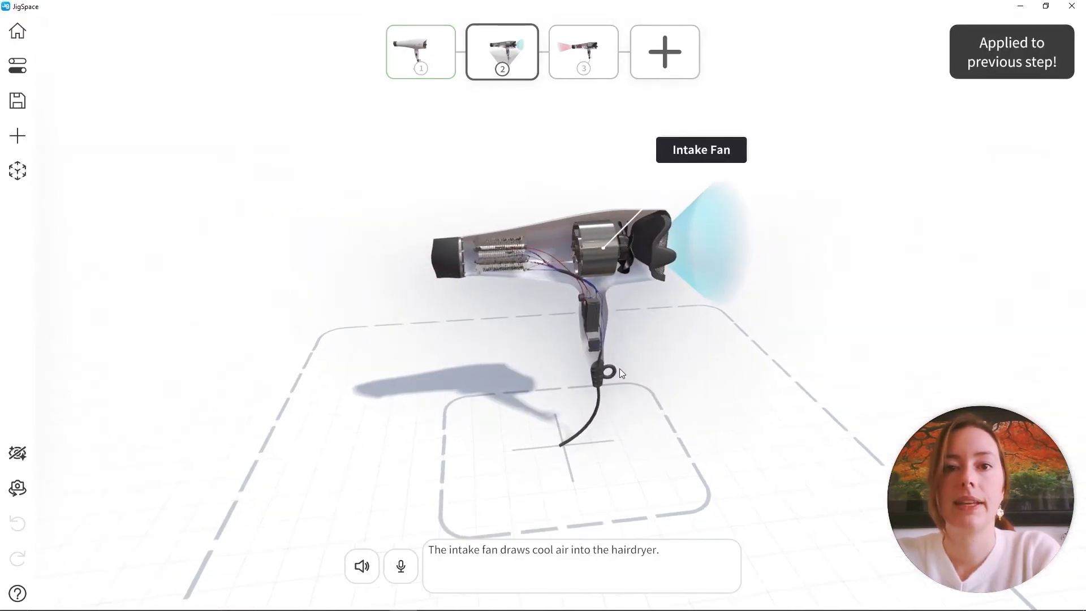
Step: Play through steps 1, 2 and 3 to check the flow cones and transitions
click(419, 52)
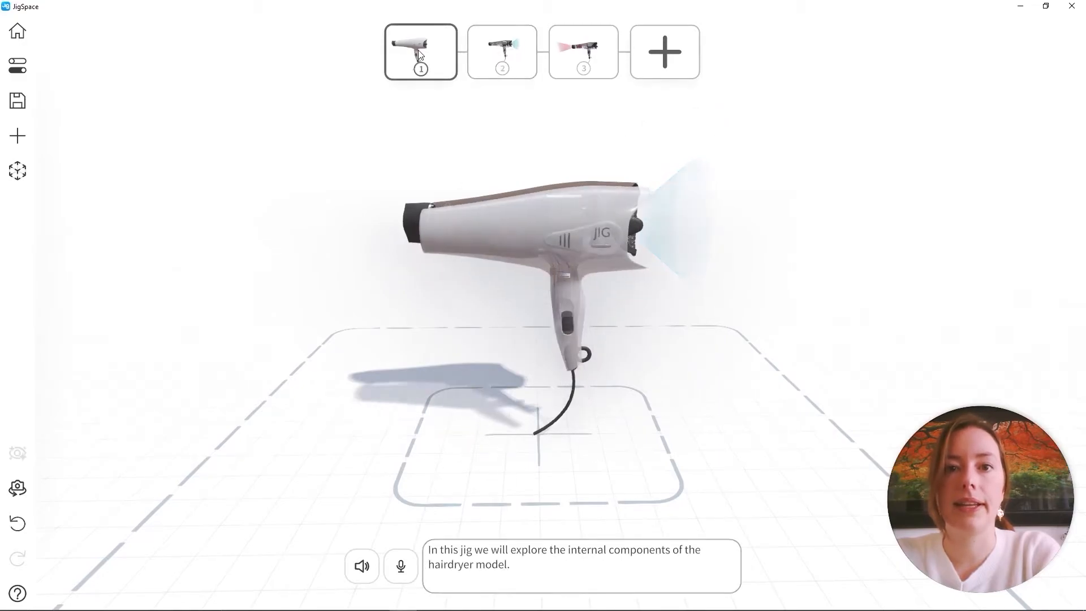
click(501, 50)
click(577, 57)
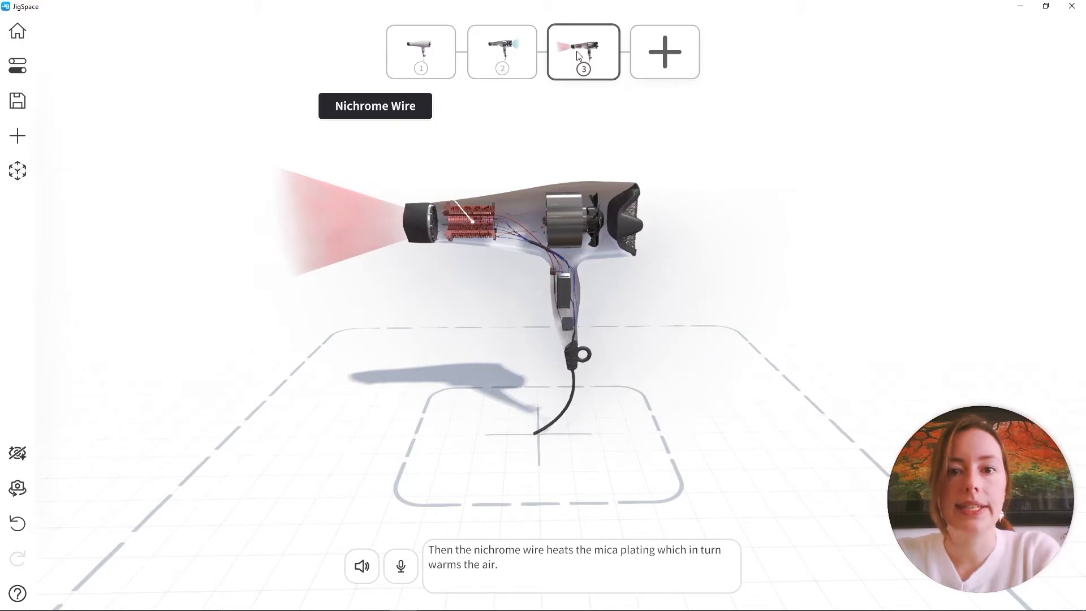
Step: Add a fourth step based on the assembled hairdryer in step 1
click(428, 74)
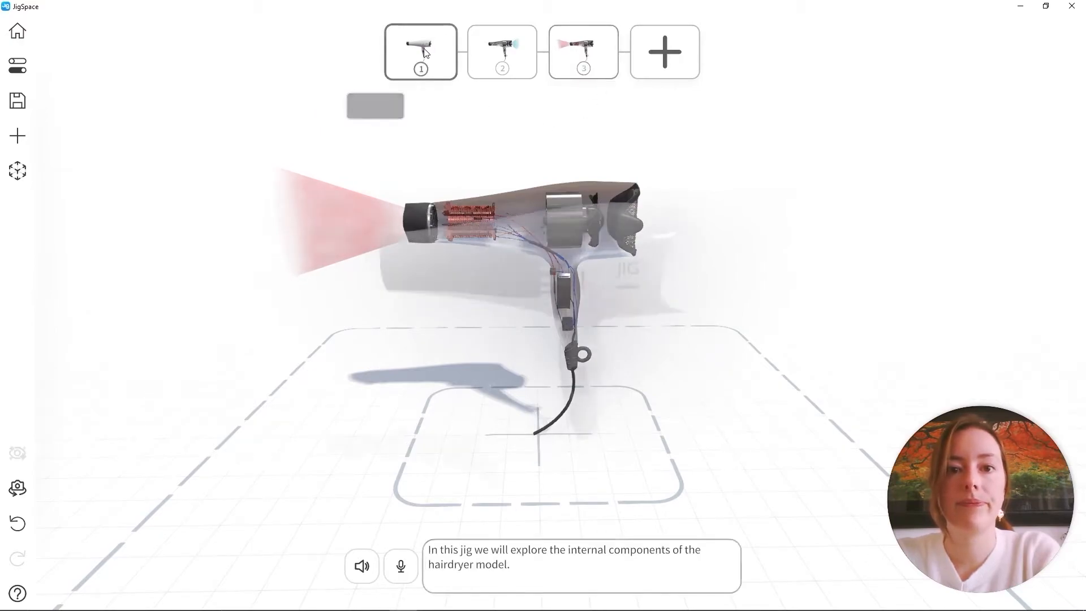
click(652, 75)
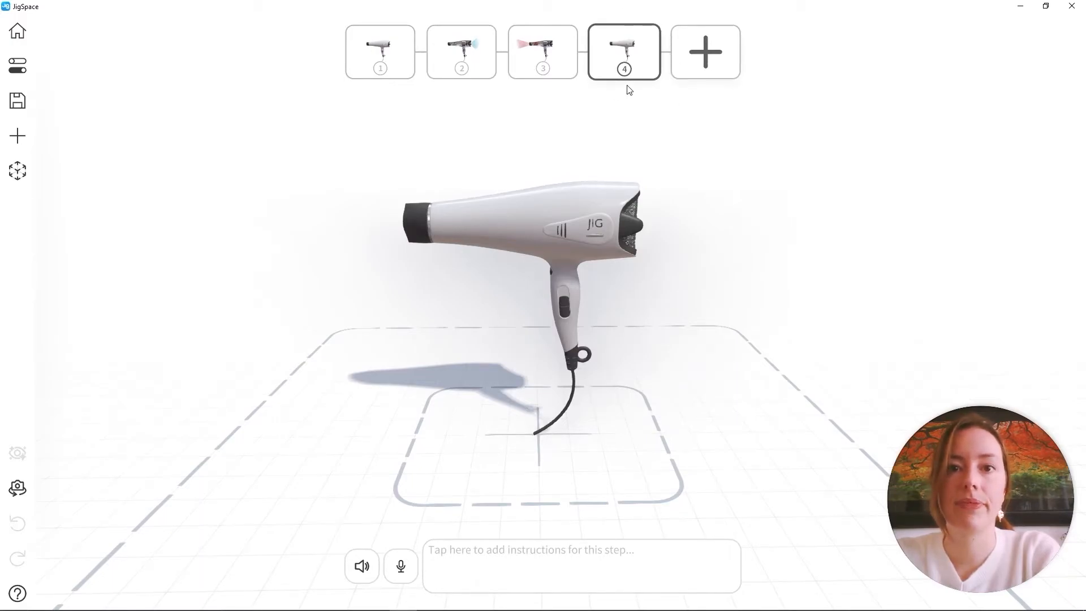
Step: Select the pink flow cone from step 3 and the blue one from step 2, and unhide both in step 4
drag(605, 84, 598, 143)
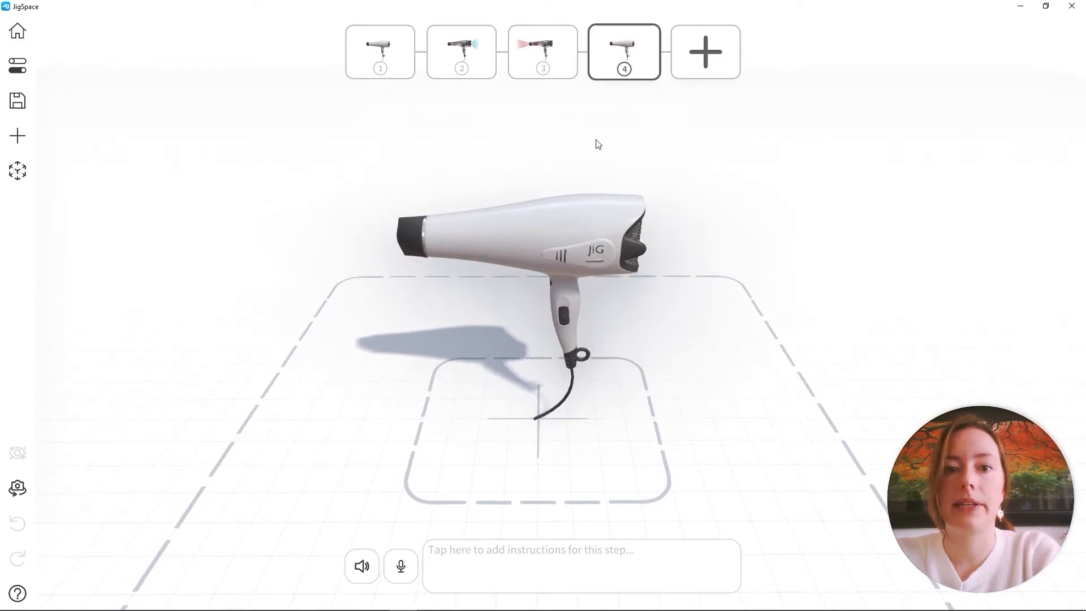
click(554, 65)
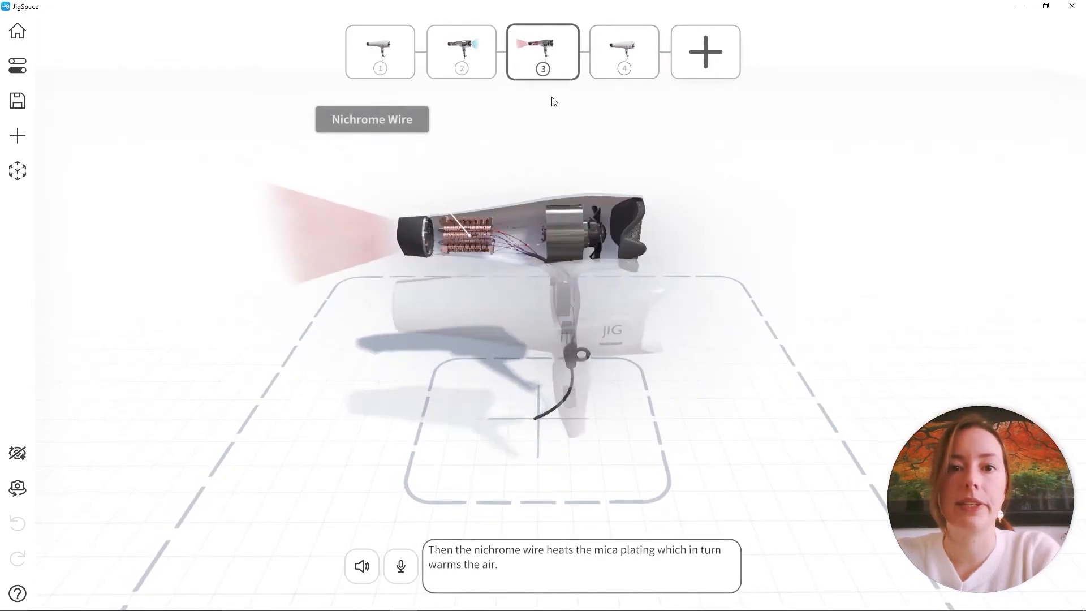
click(352, 226)
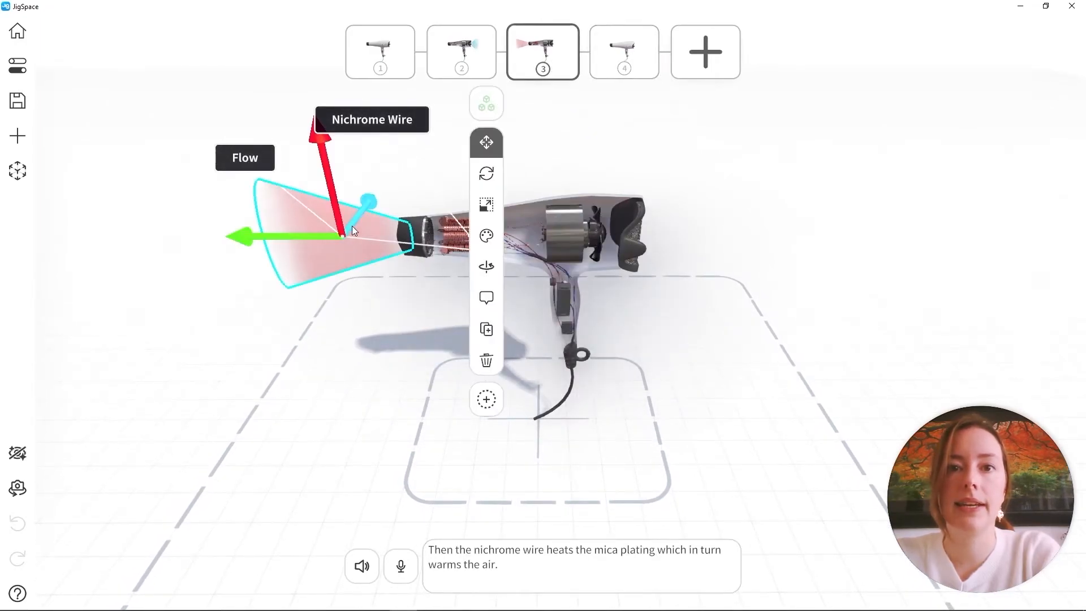
click(432, 69)
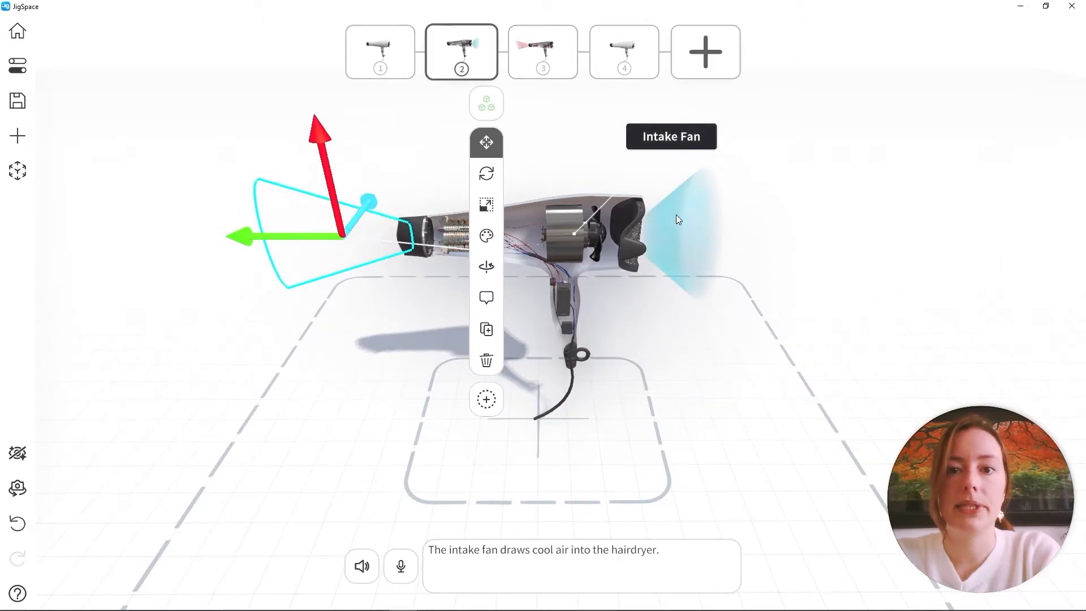
click(625, 67)
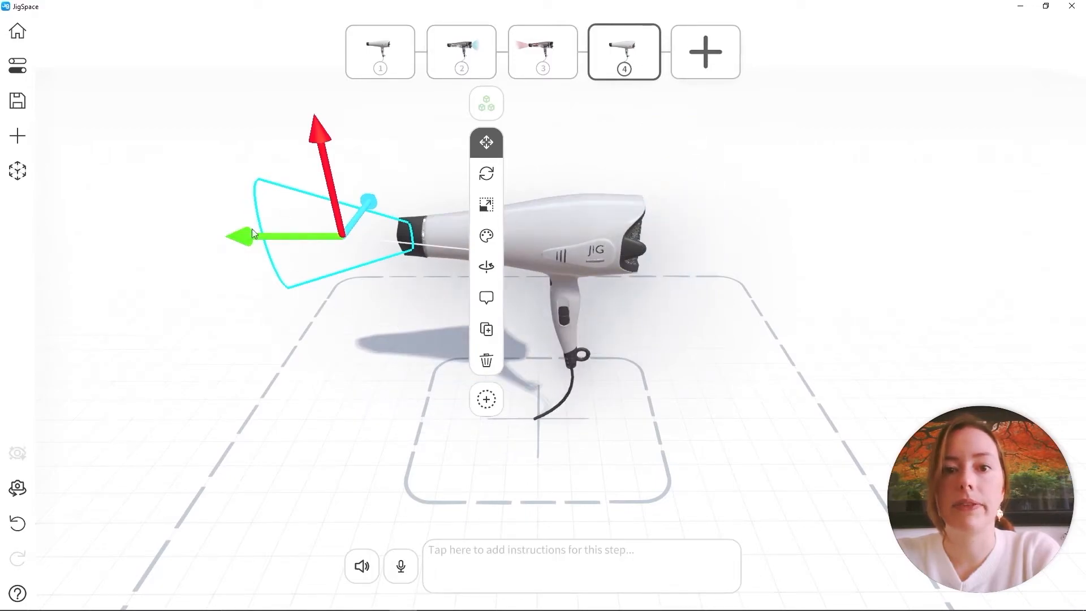
click(686, 232)
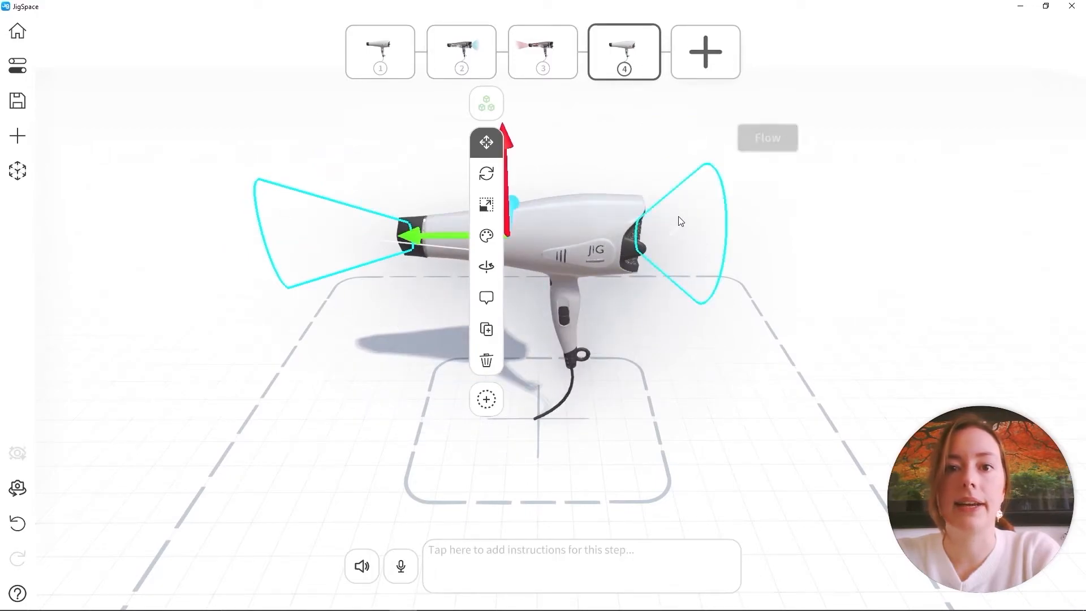
click(476, 245)
click(673, 260)
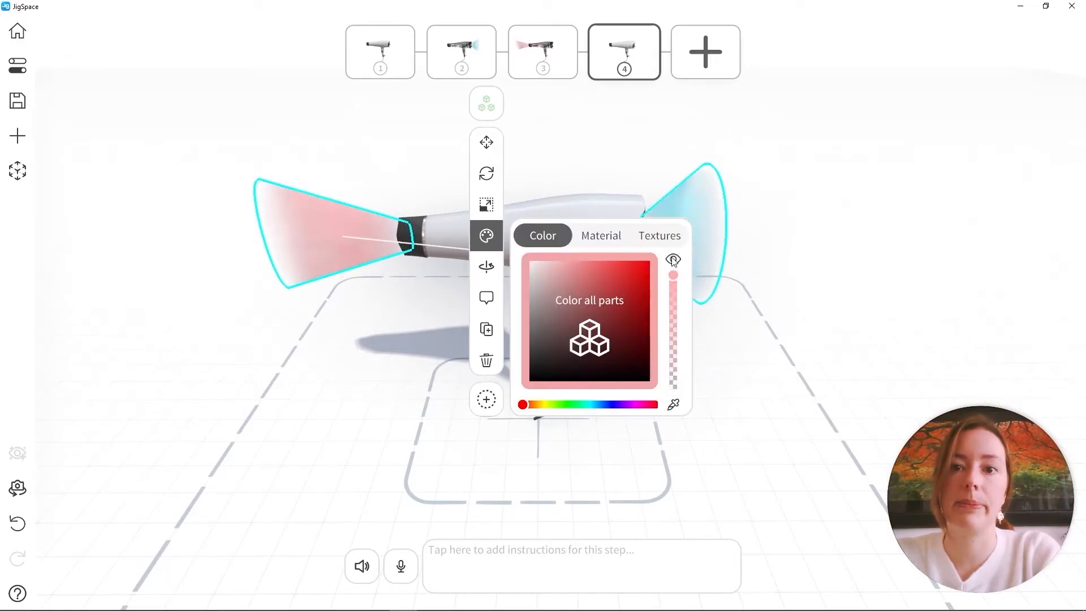
click(788, 139)
Step: Slide the power switch on the hairdryer's handle up to the upper end of its slot in step 4
drag(708, 416, 709, 354)
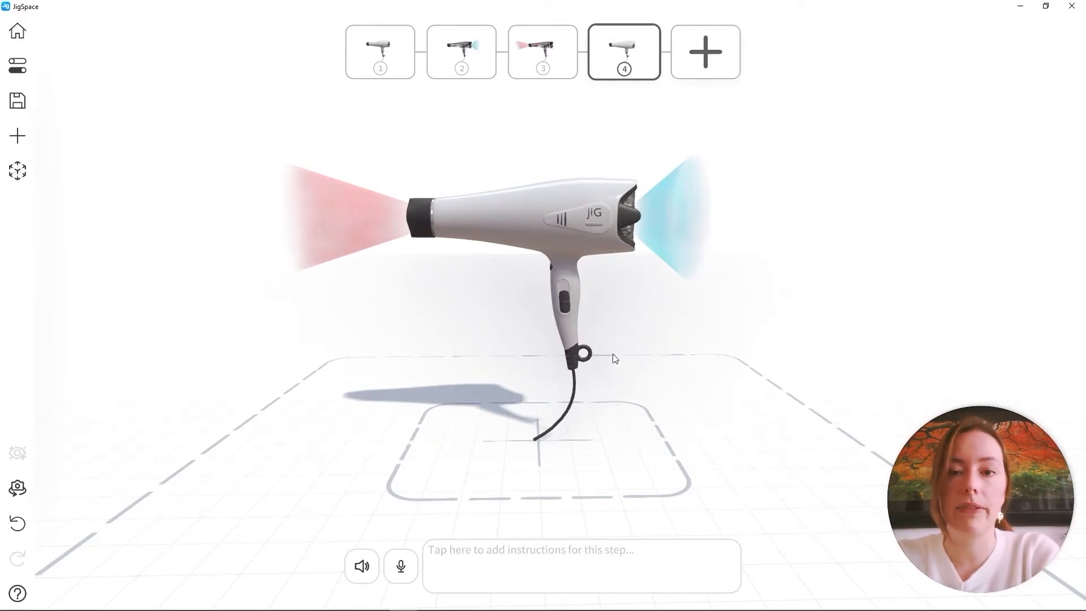
scroll(566, 309, up, 5)
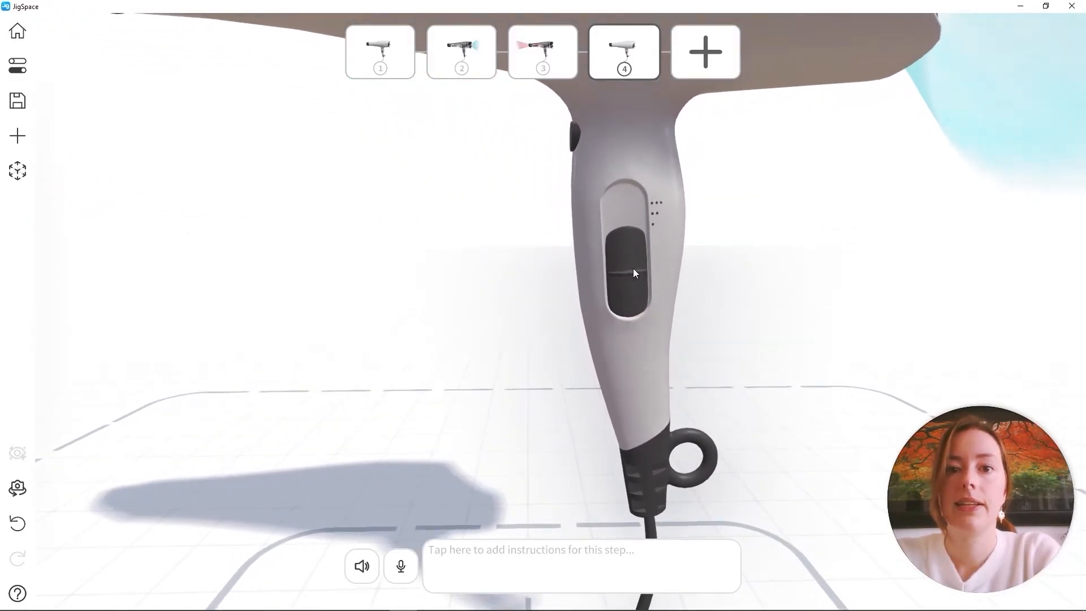
click(634, 270)
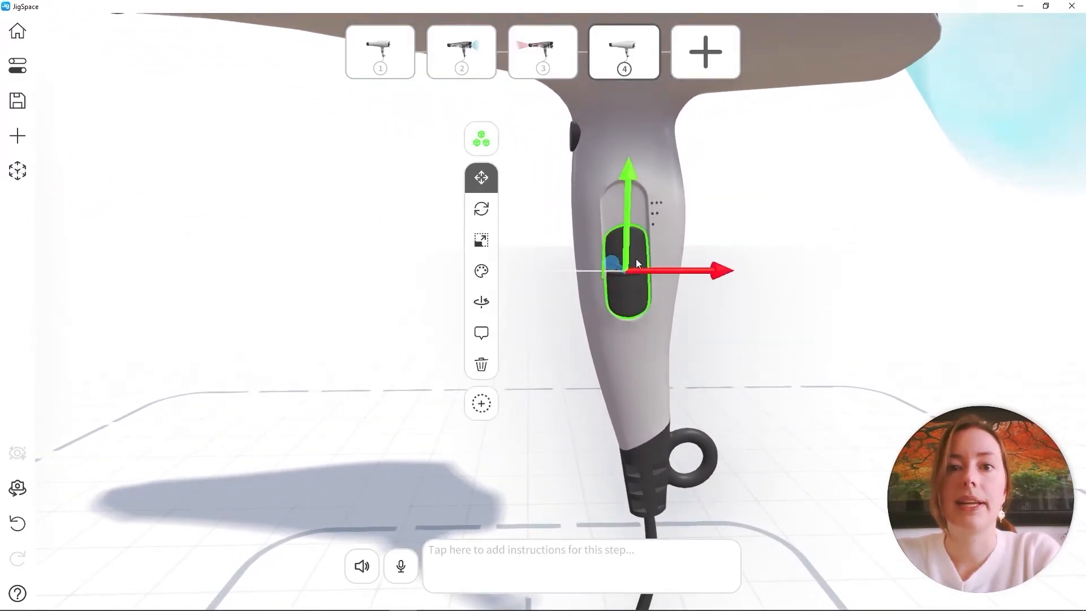
drag(625, 192, 635, 145)
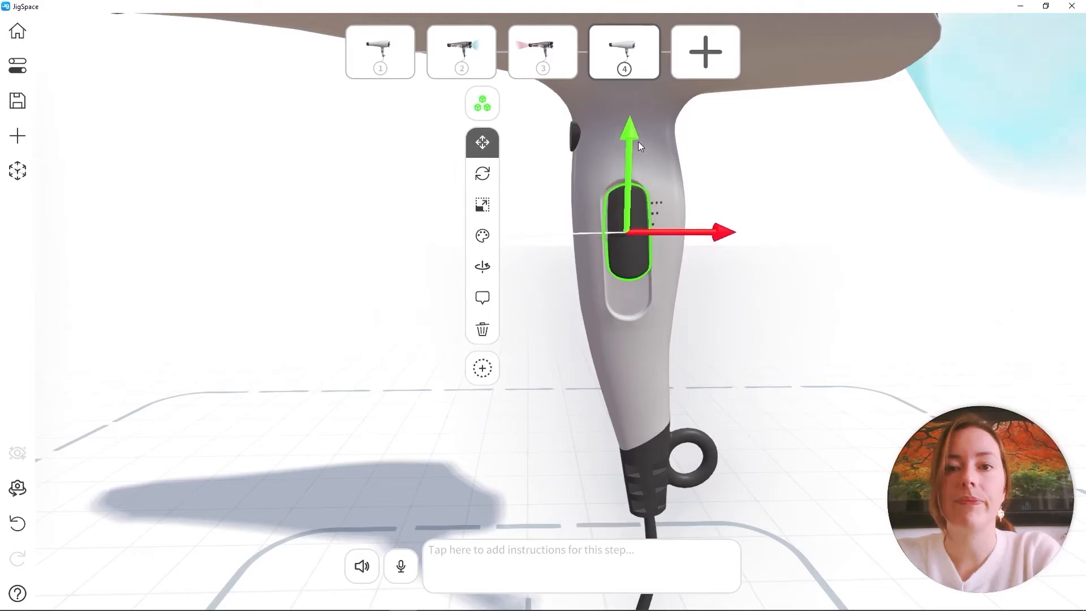
drag(724, 228, 721, 227)
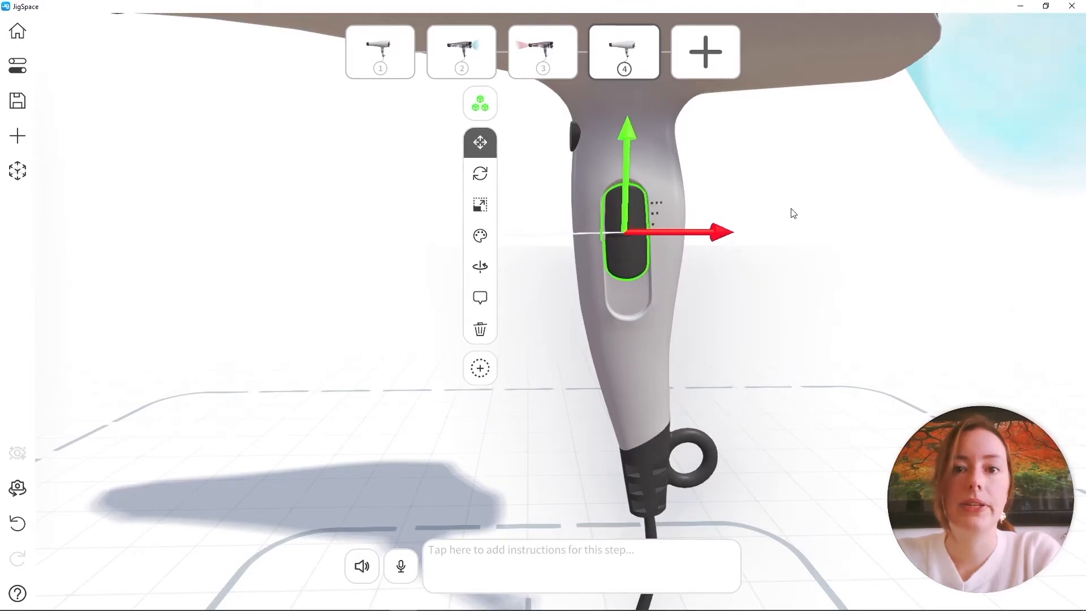
click(775, 228)
Step: Give the three bars on the hairdryer's body and the dots beside the switch the Unlit material and a white color
scroll(747, 221, down, 5)
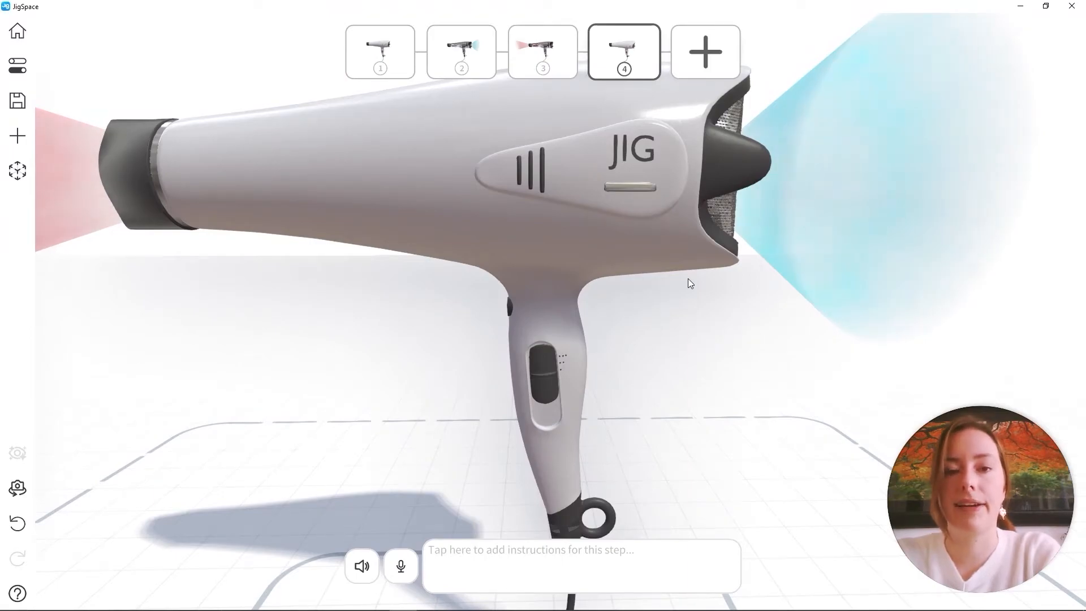
click(542, 153)
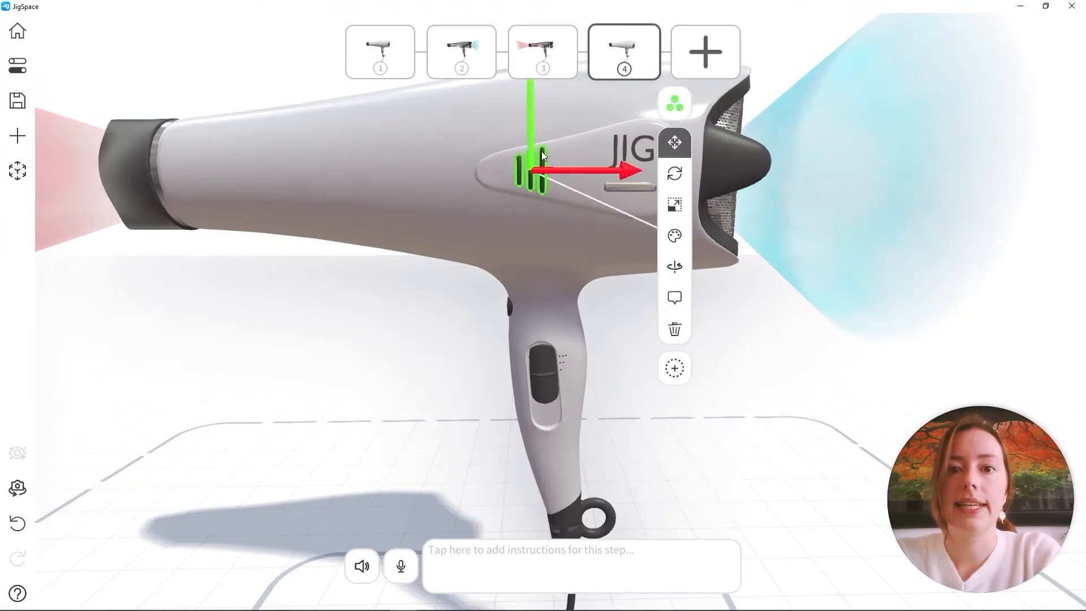
drag(536, 285, 555, 383)
scroll(556, 383, up, 5)
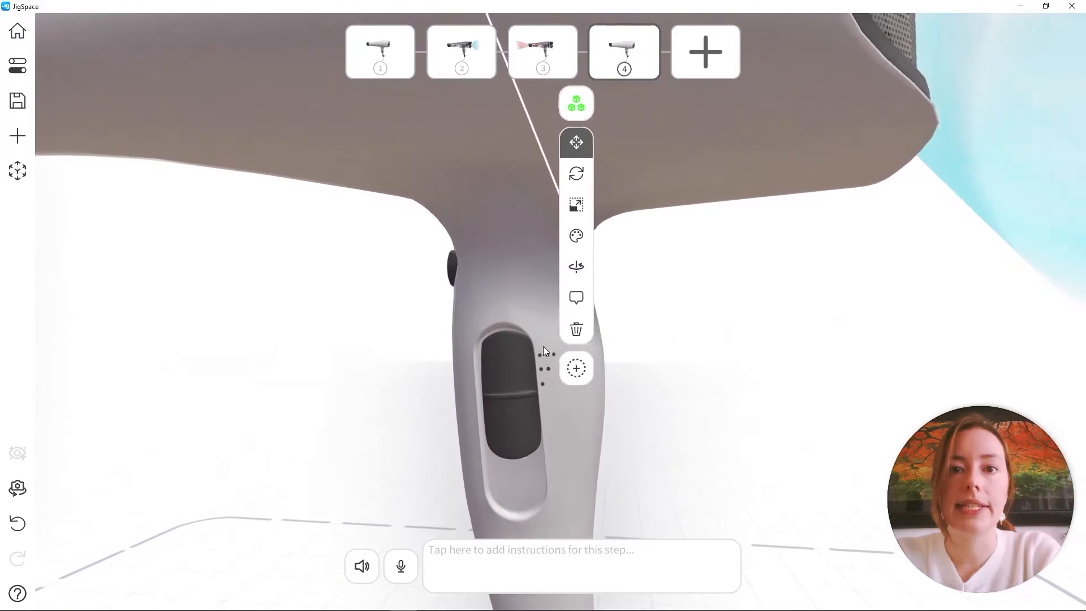
scroll(547, 353, down, 5)
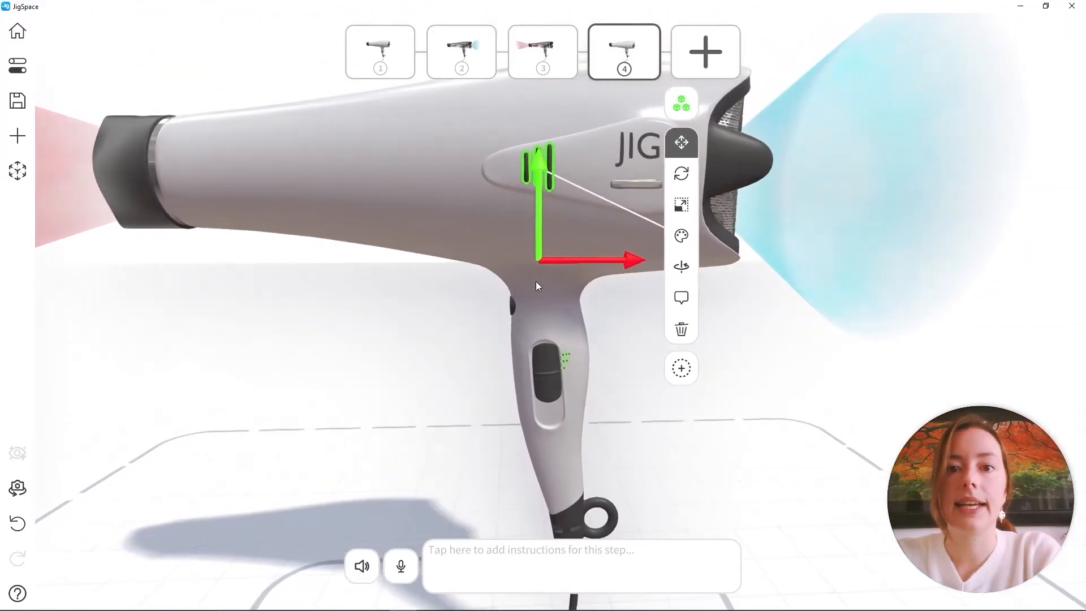
click(682, 235)
click(799, 207)
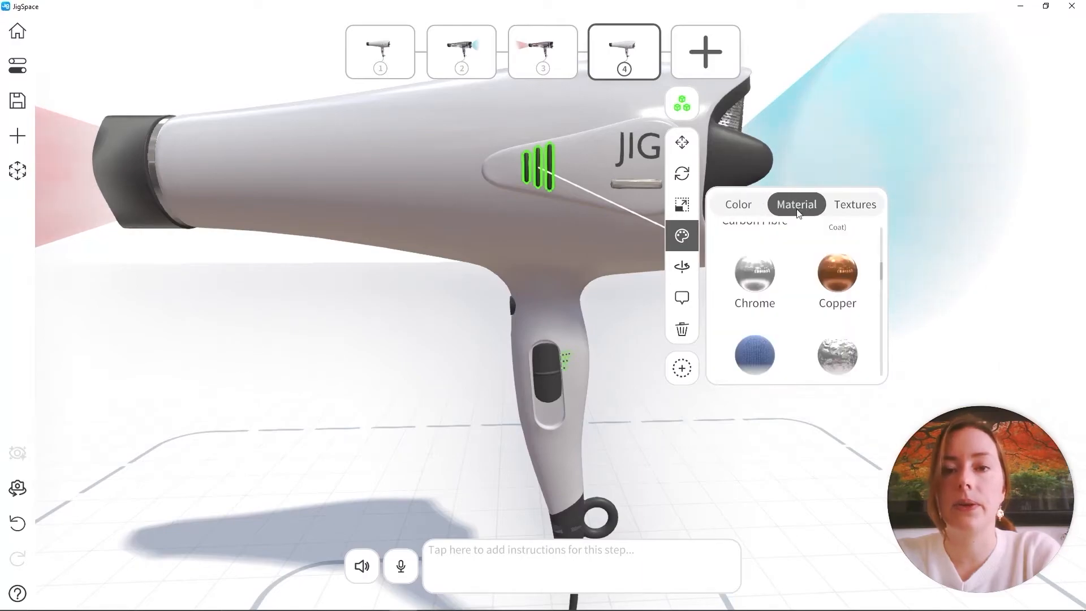
scroll(800, 362, down, 8)
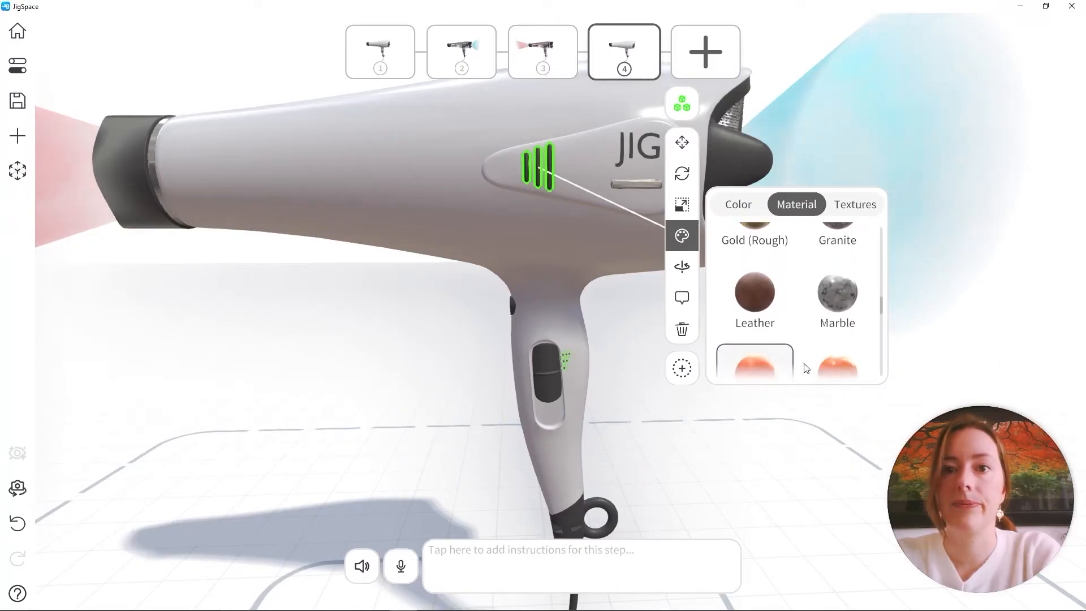
scroll(837, 345, down, 2)
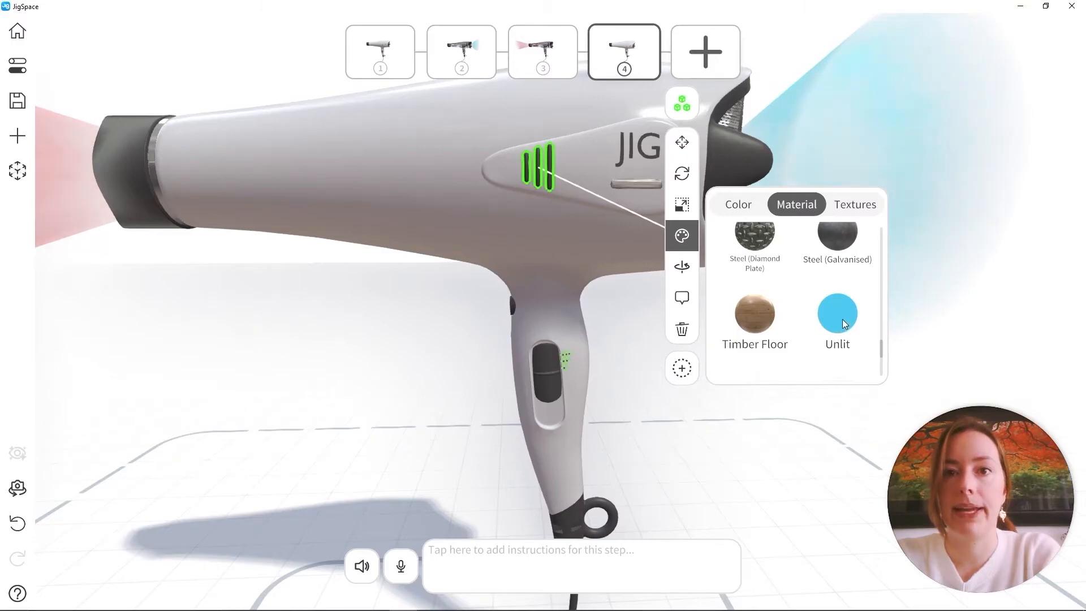
click(843, 319)
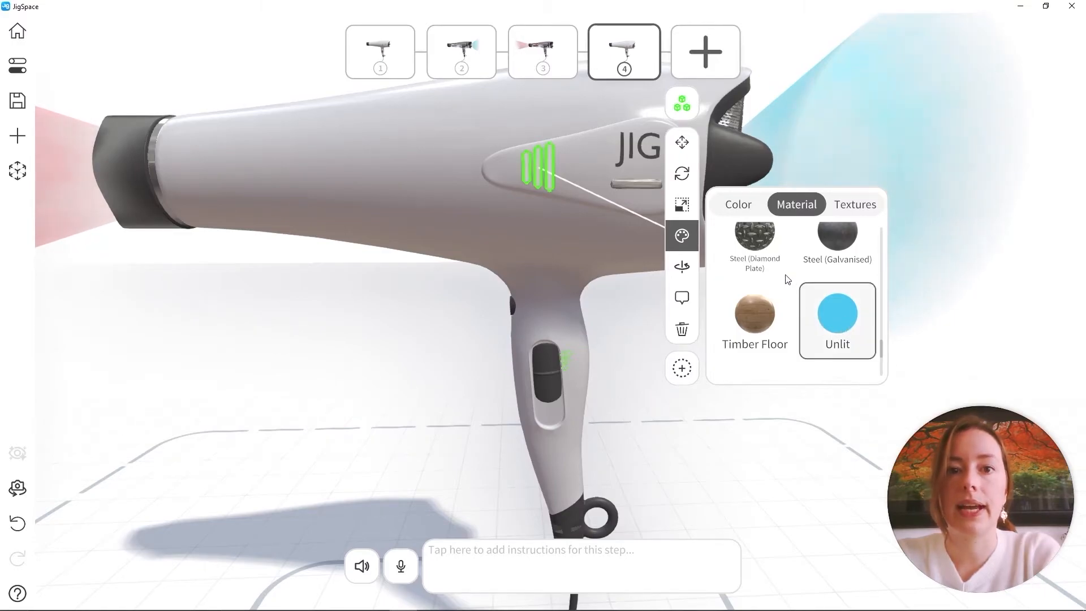
click(745, 205)
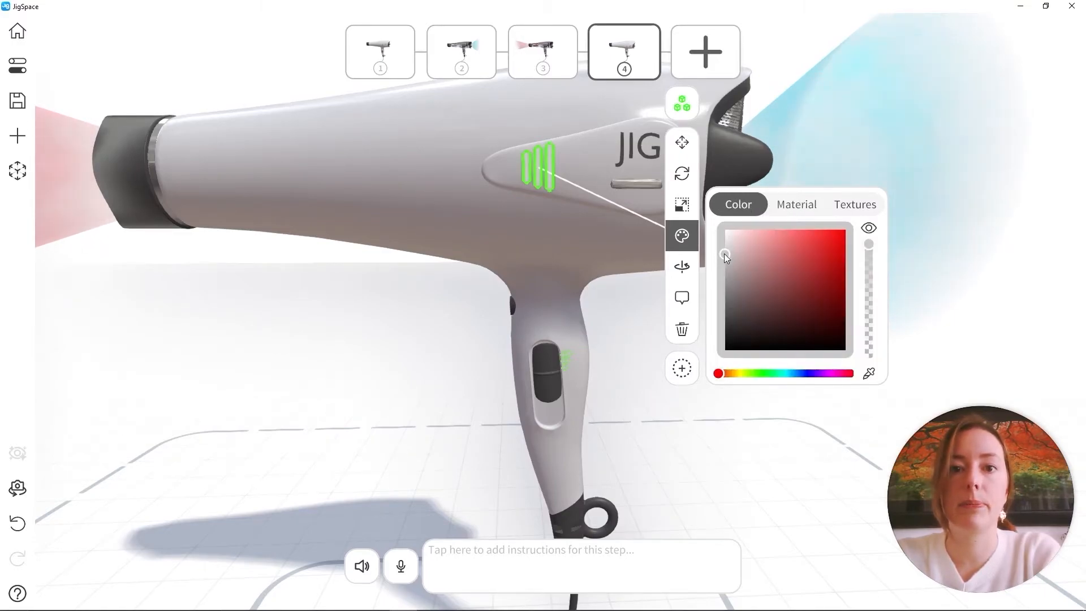
click(340, 278)
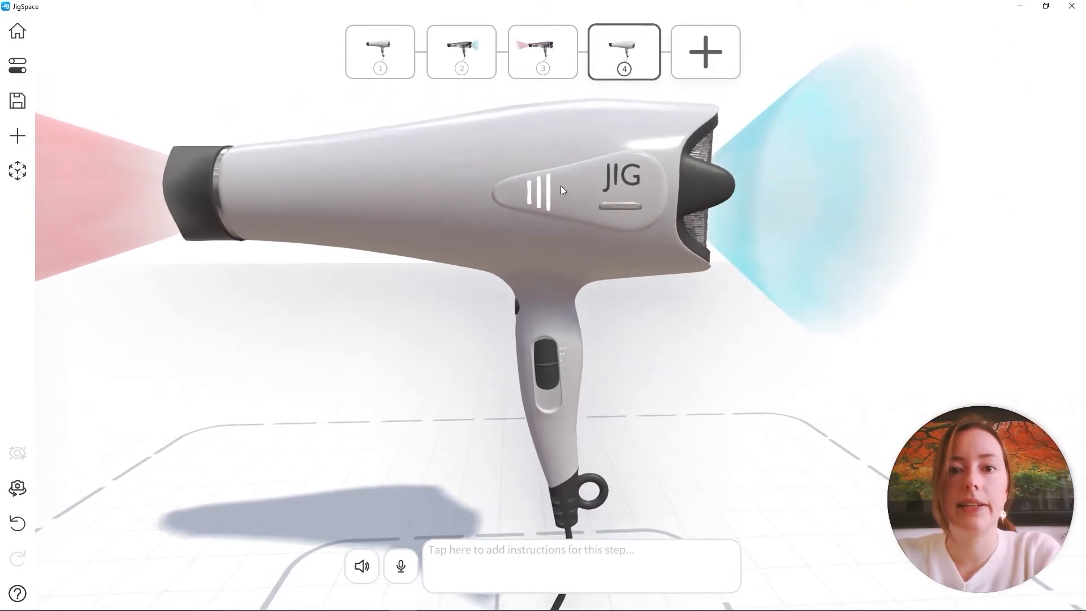
Step: Play from step 1 to step 4 to check the switch, light and air flow transition
drag(624, 389, 541, 333)
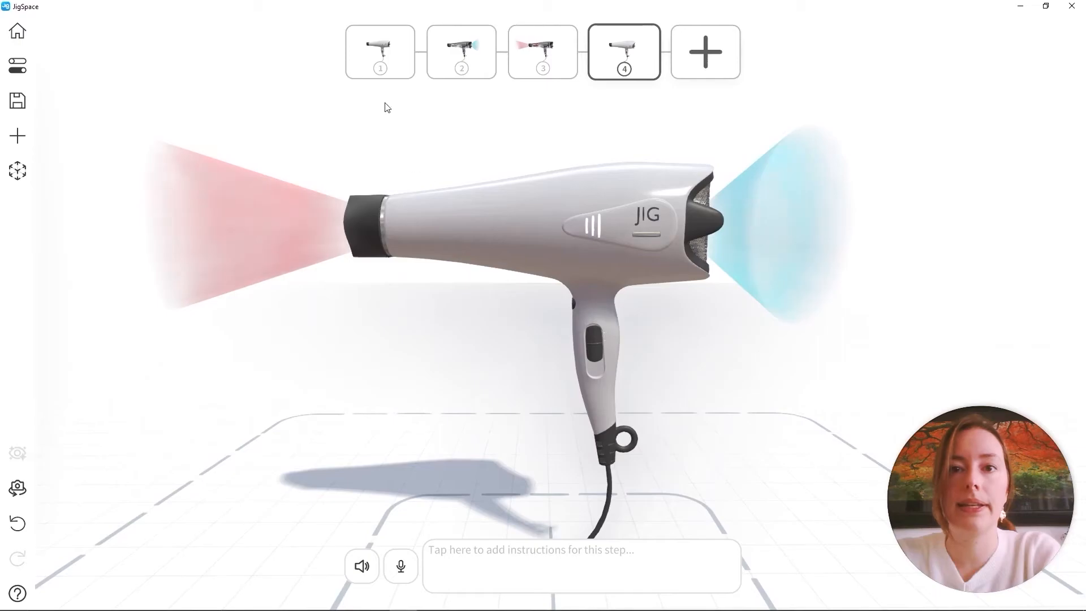
click(379, 40)
click(622, 44)
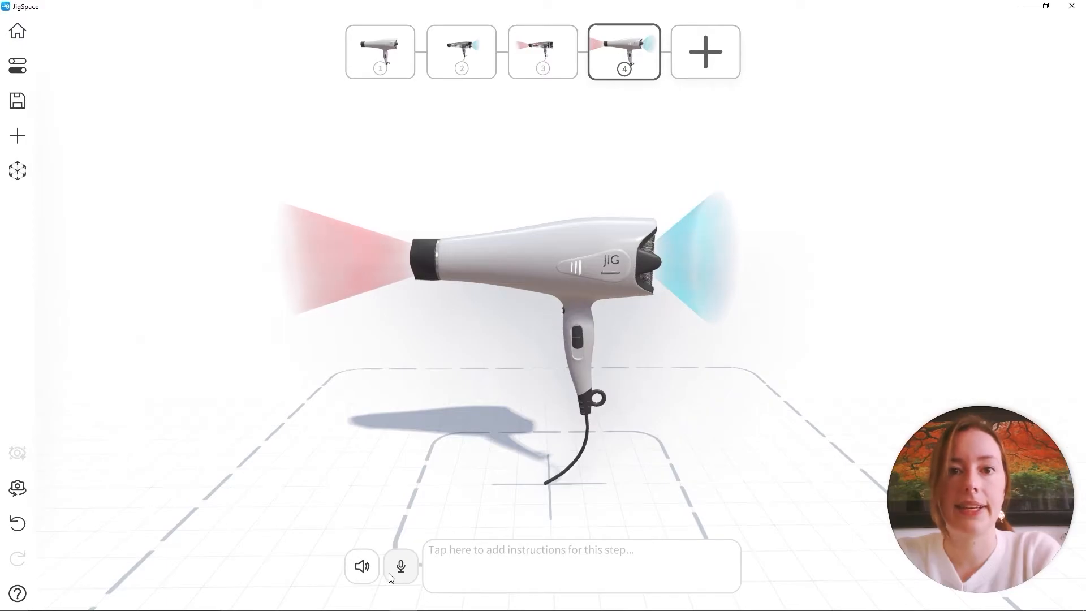
Step: Attach the audio file Hairdryer Sound Effect.mp3 to step 4 and play it back
click(364, 565)
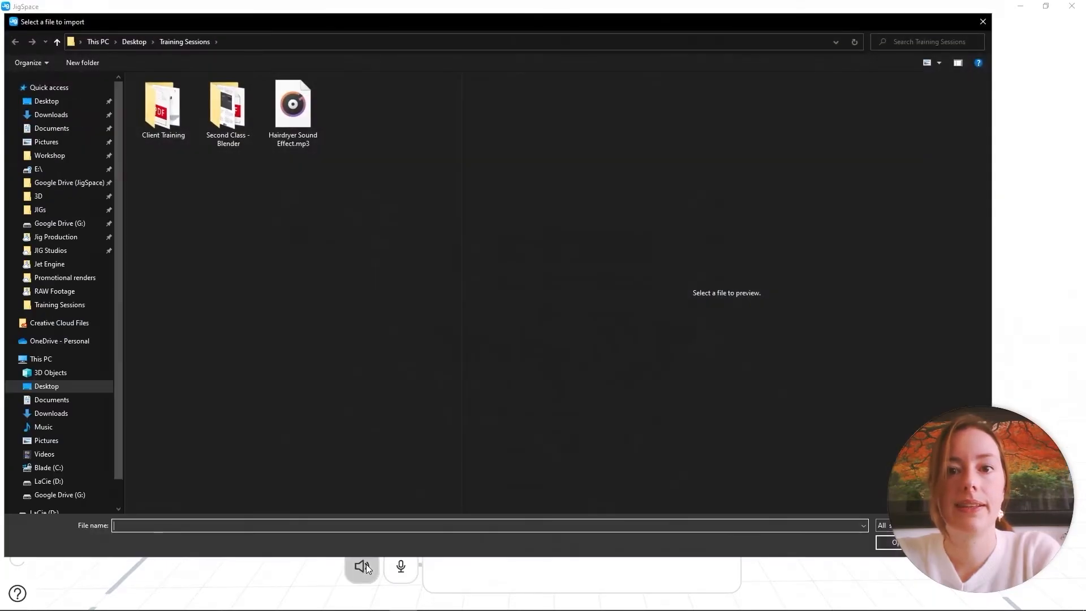
click(308, 117)
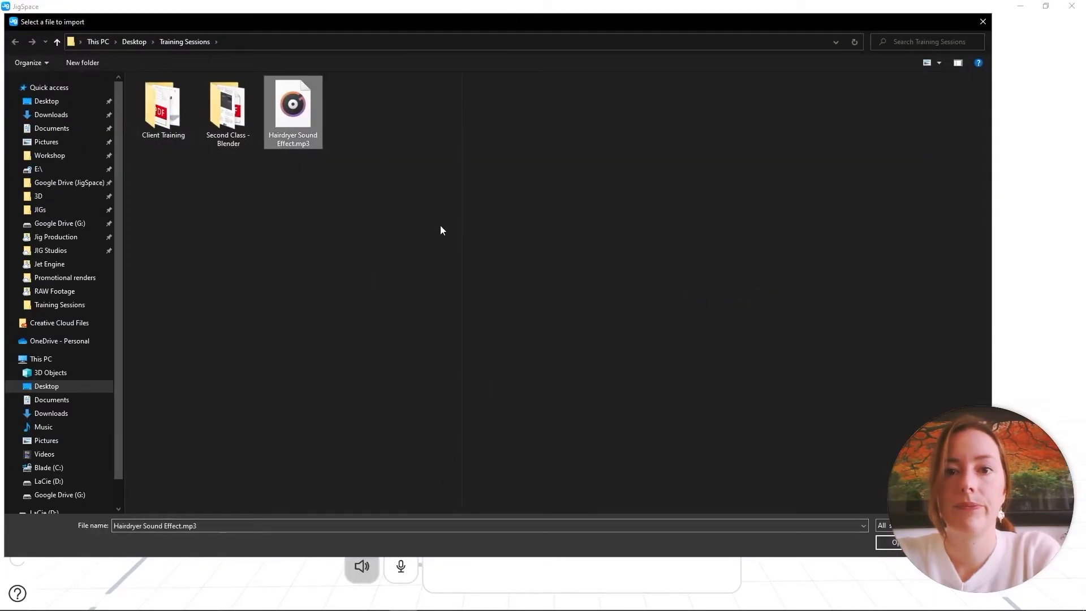
click(893, 544)
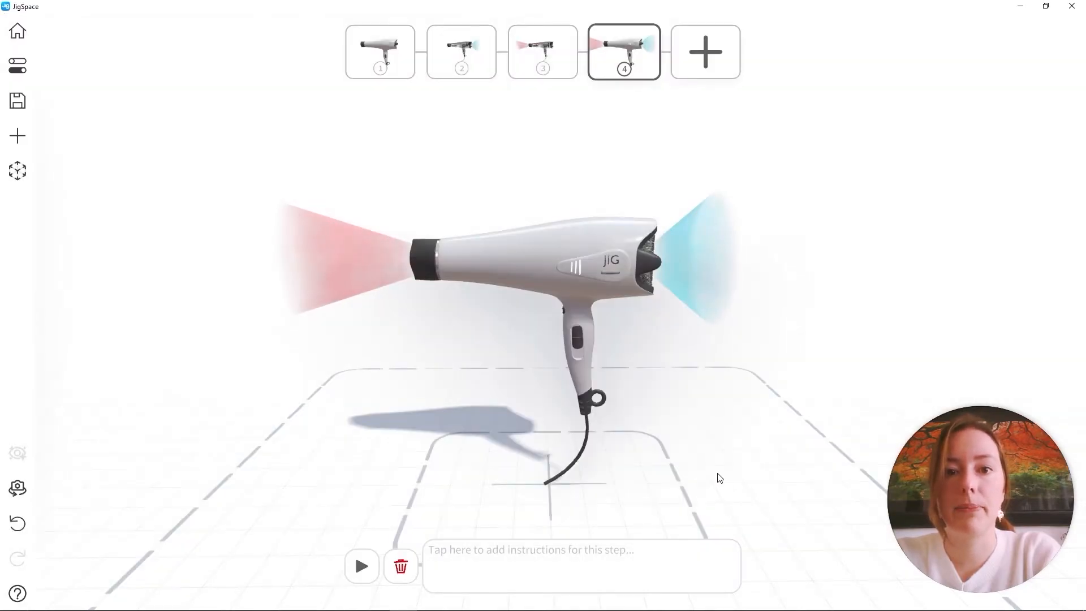
click(363, 565)
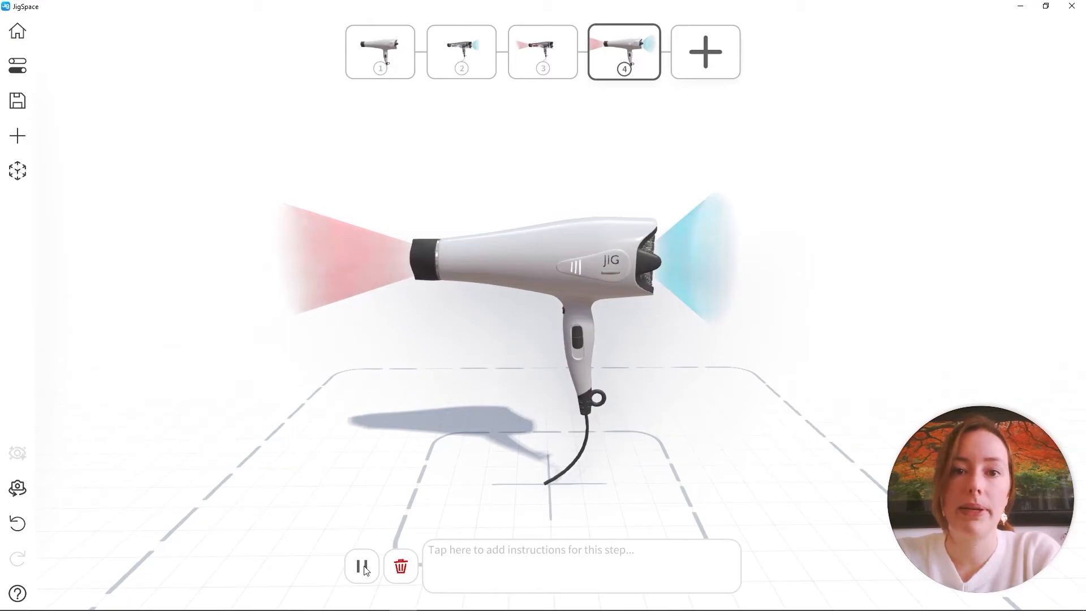
click(362, 566)
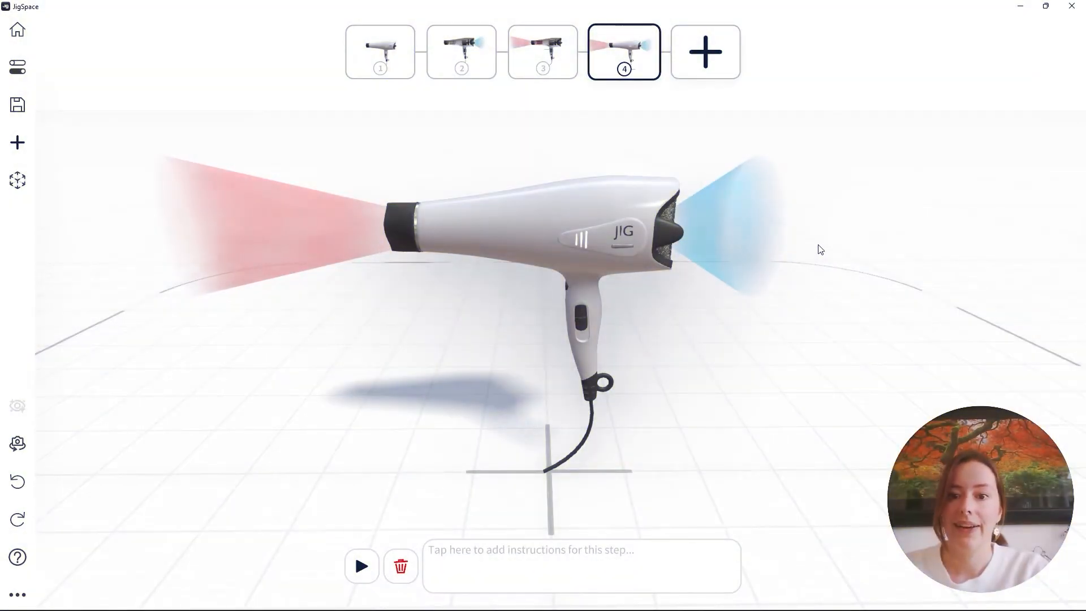
Step: Add a fifth step based on the assembled hairdryer in step 1
drag(848, 226, 874, 215)
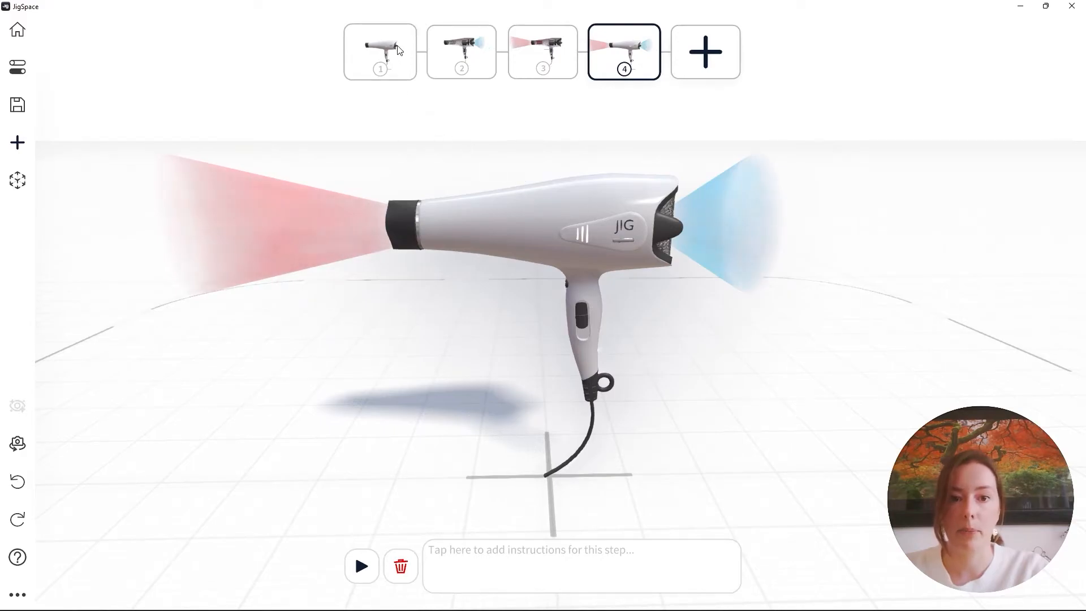
click(393, 64)
click(714, 44)
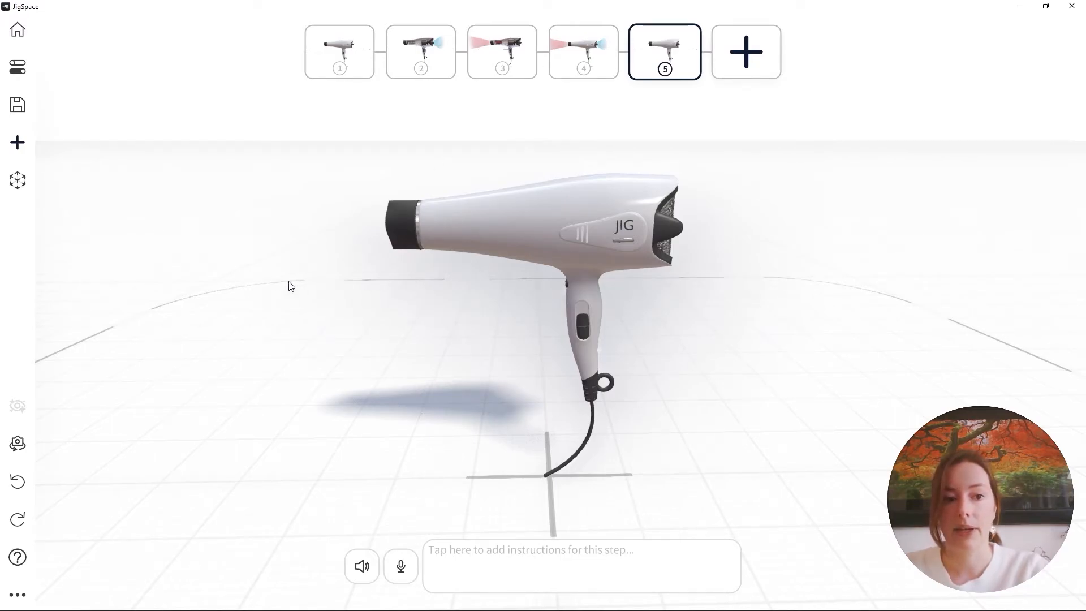
Step: Import the video file Hairdyer Video.mp4 from the Training Sessions folder into step 5
click(27, 144)
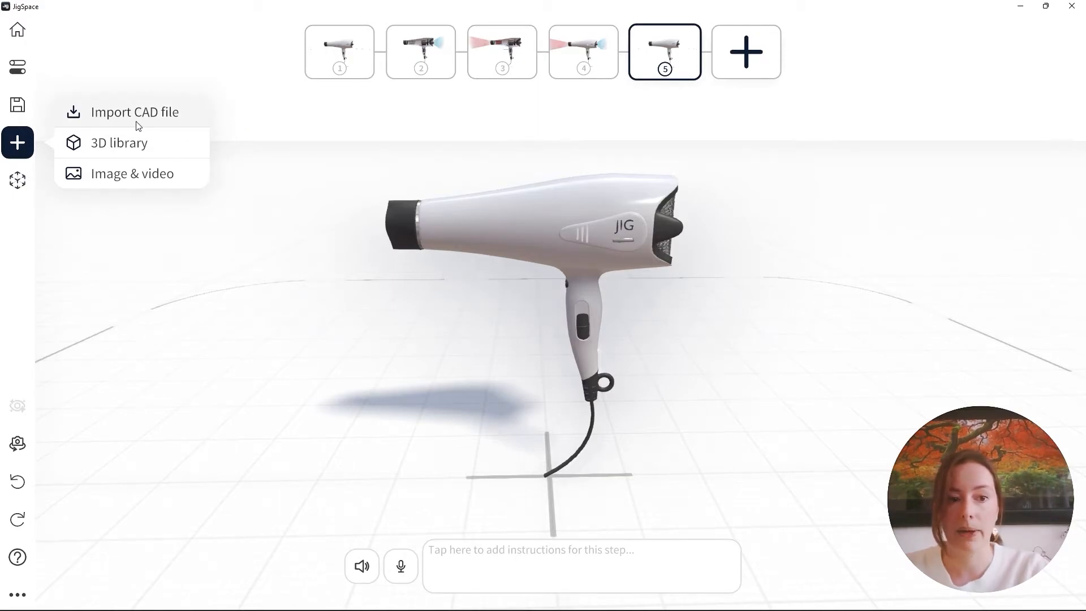
click(154, 144)
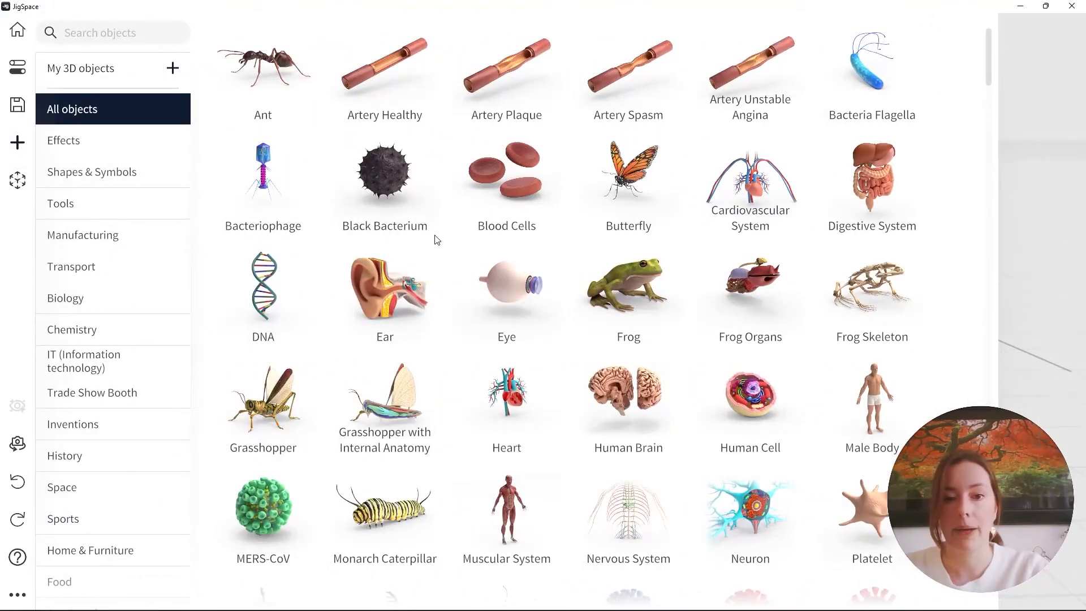
click(19, 141)
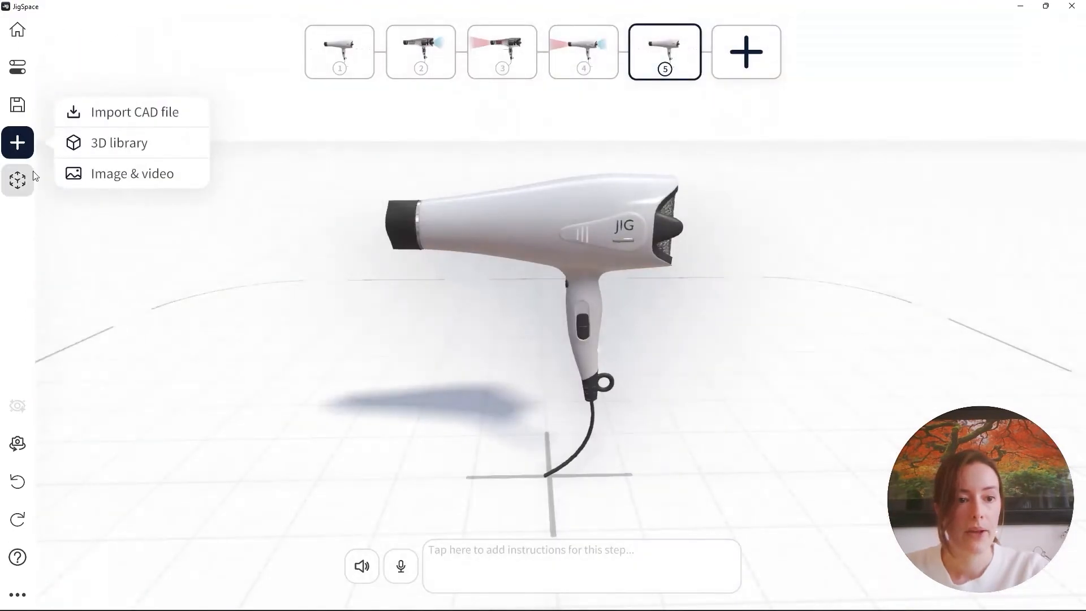
click(142, 182)
click(513, 305)
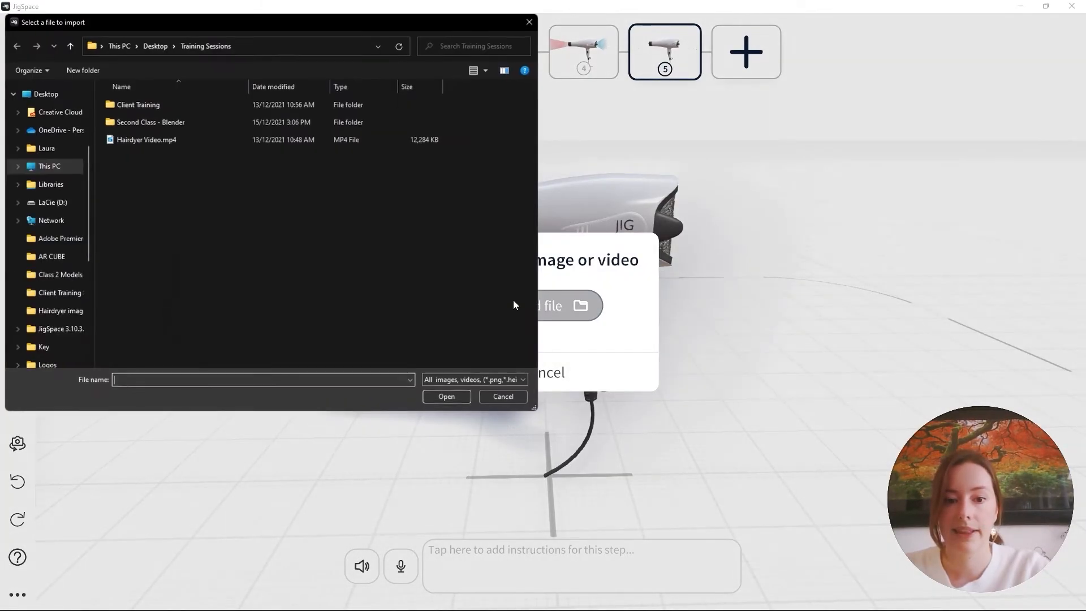
click(173, 139)
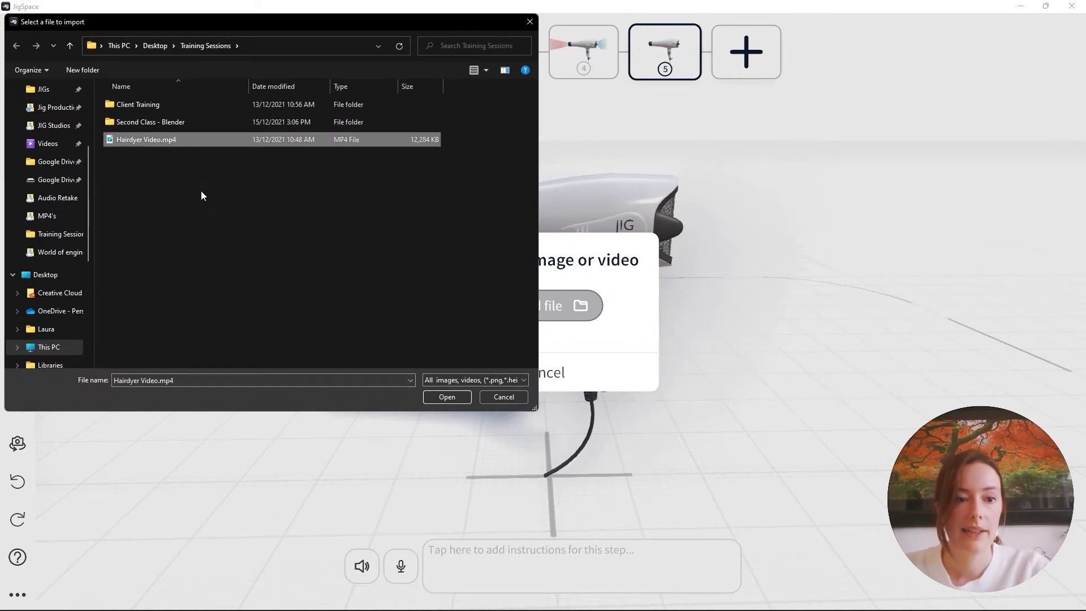
click(425, 396)
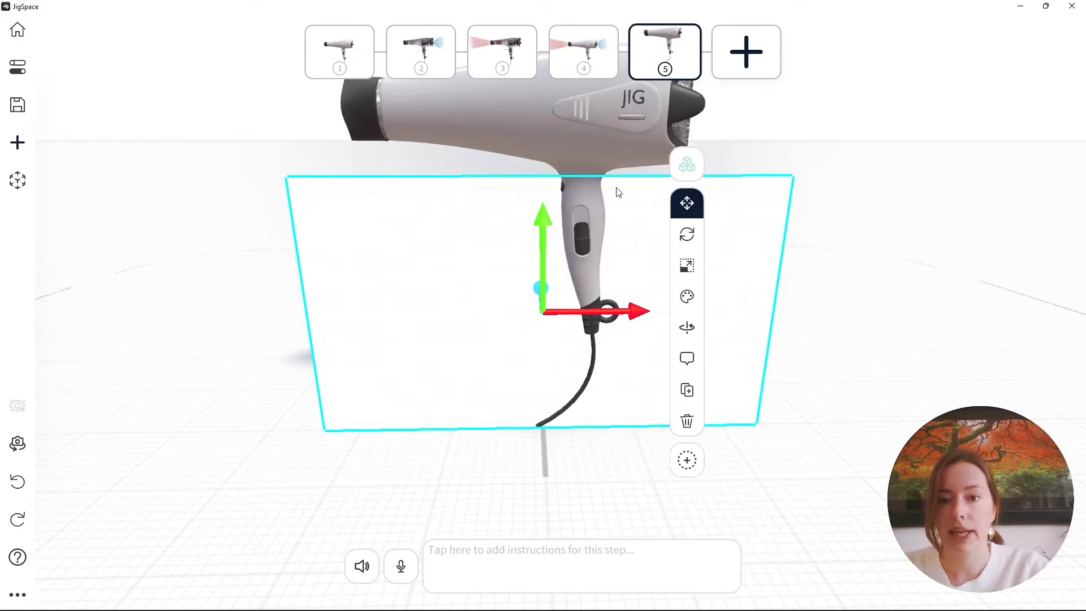
Step: Move the video panel in step 5 away from the handle to beside the hairdryer's rear end
click(574, 55)
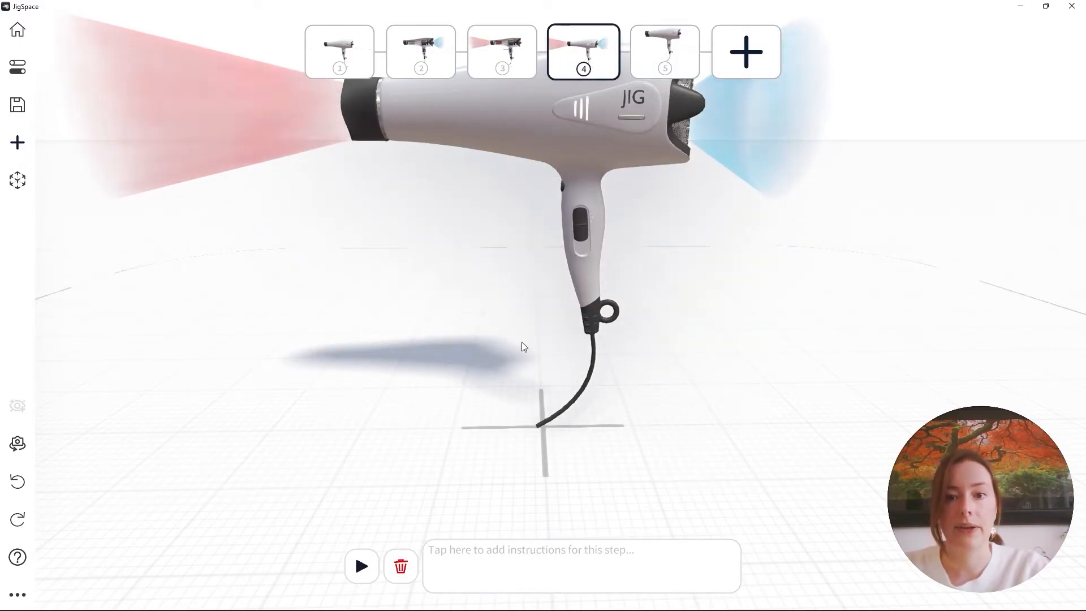
click(658, 50)
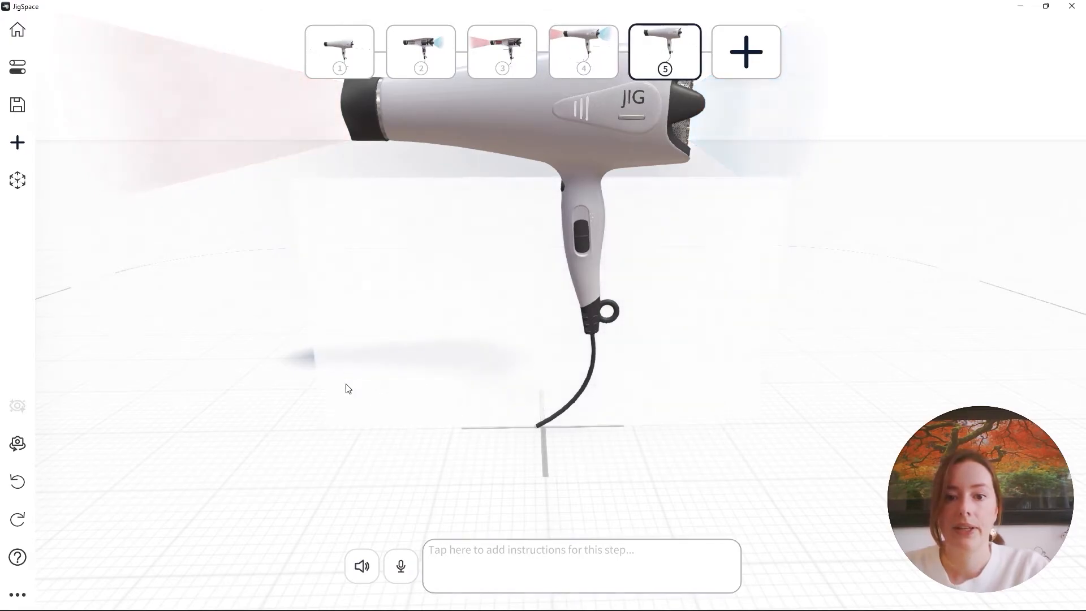
click(677, 271)
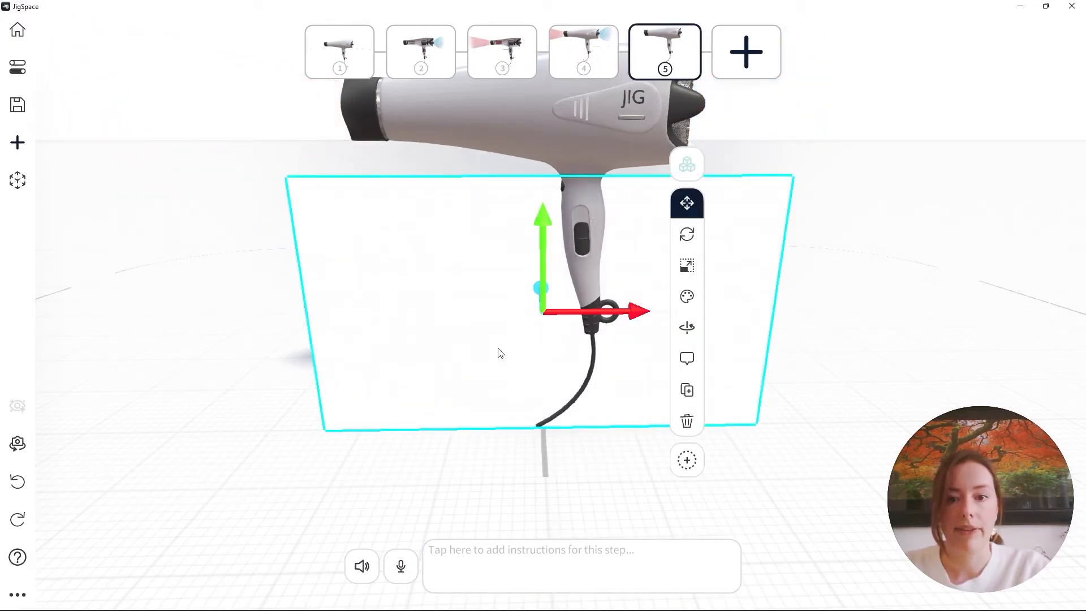
drag(498, 352, 815, 347)
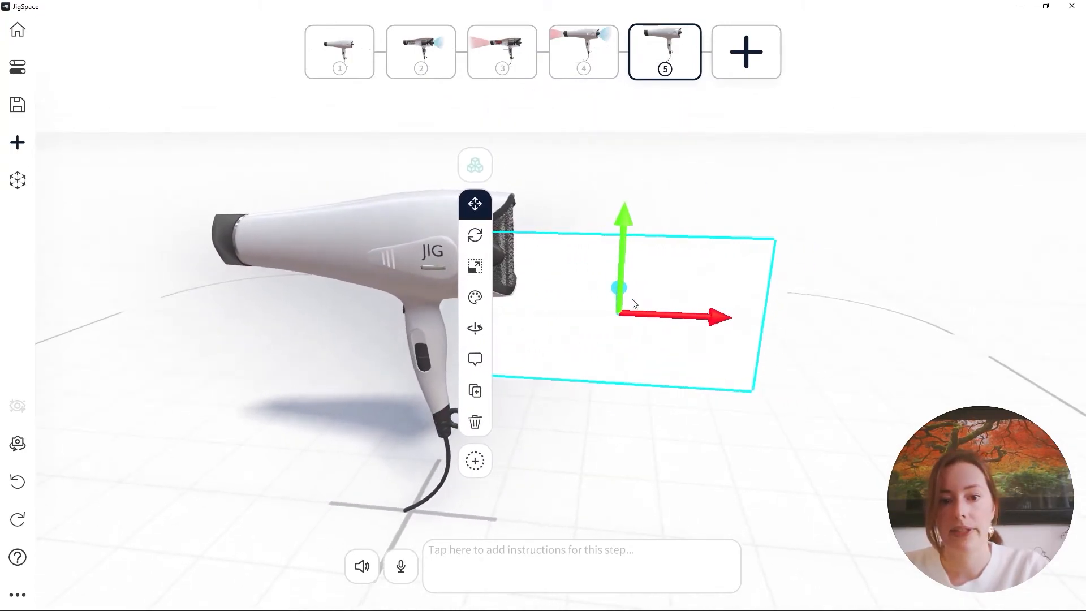
Step: Rotate the video panel about its vertical axis so it stands at an angle to the hairdryer, and enlarge it
click(476, 237)
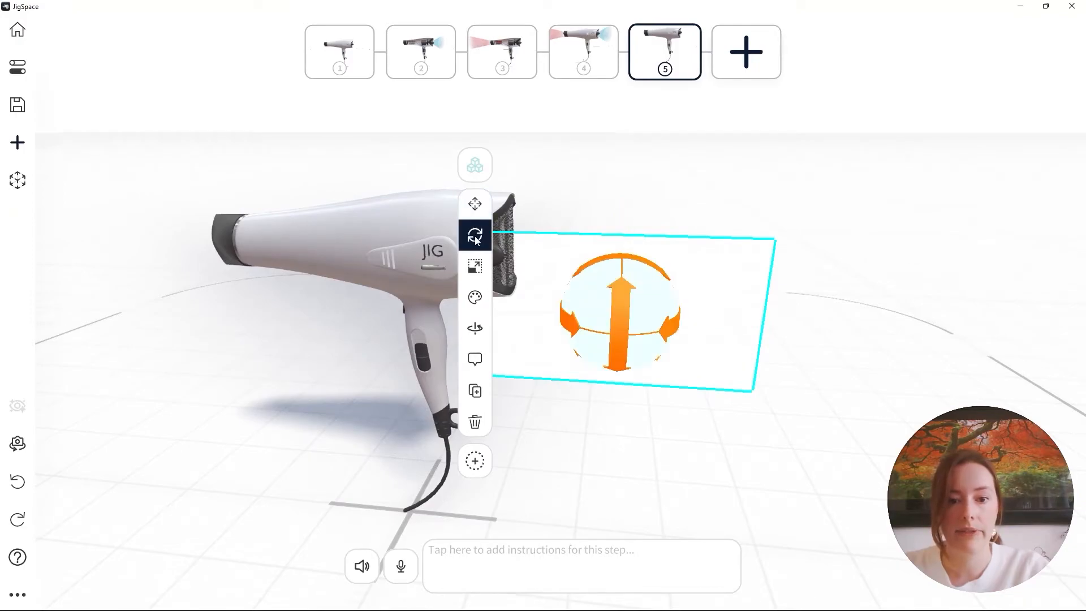
drag(682, 331, 727, 368)
key(r)
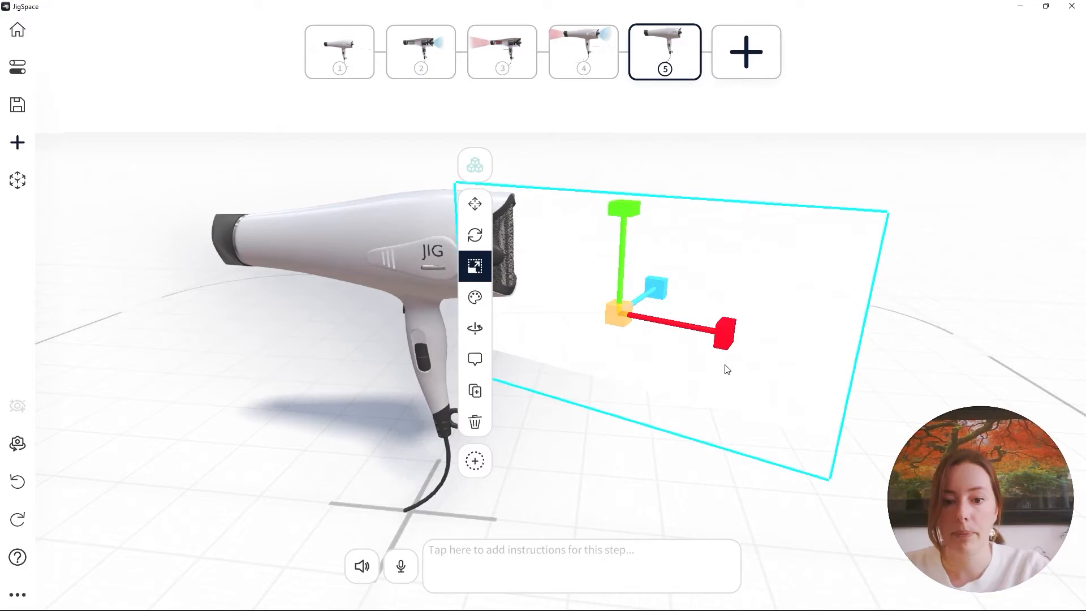
Step: Raise the video panel well above the floor grid, behind the hairdryer's rear end
click(478, 210)
drag(618, 249, 666, 155)
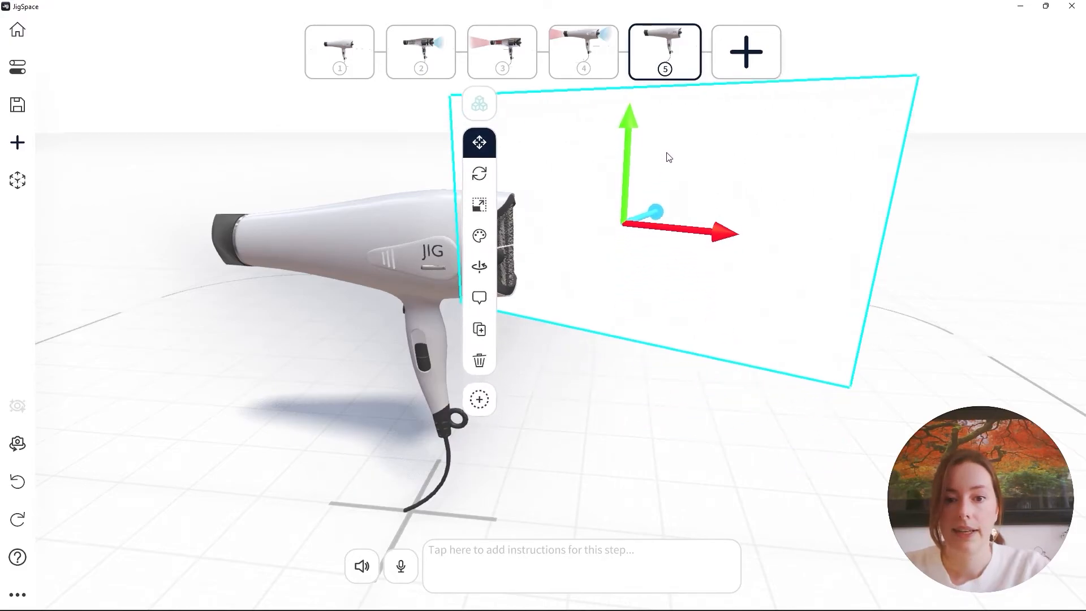
drag(639, 423, 583, 385)
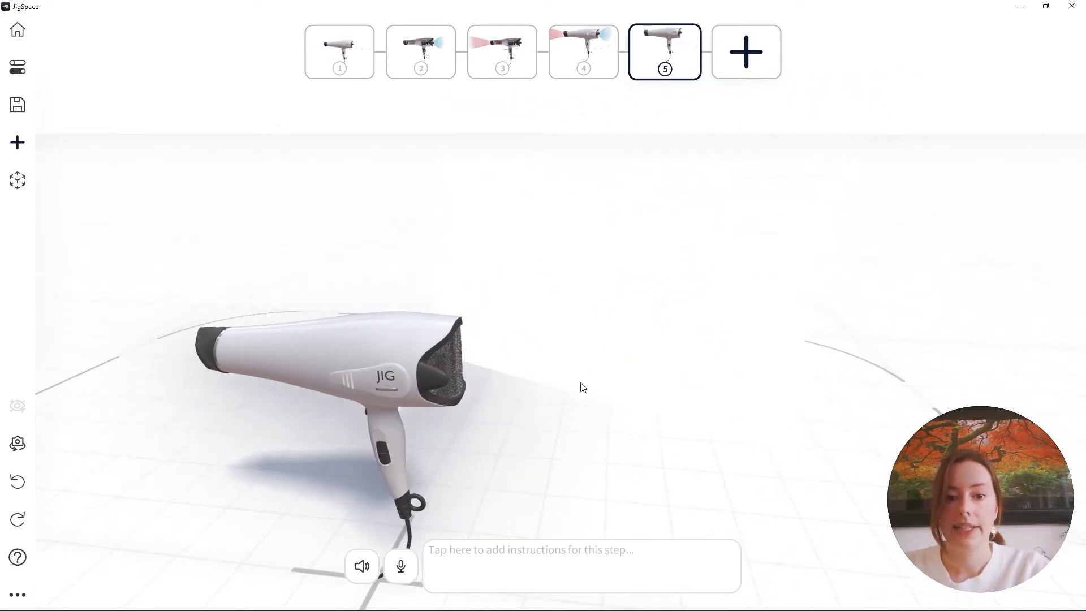
click(606, 283)
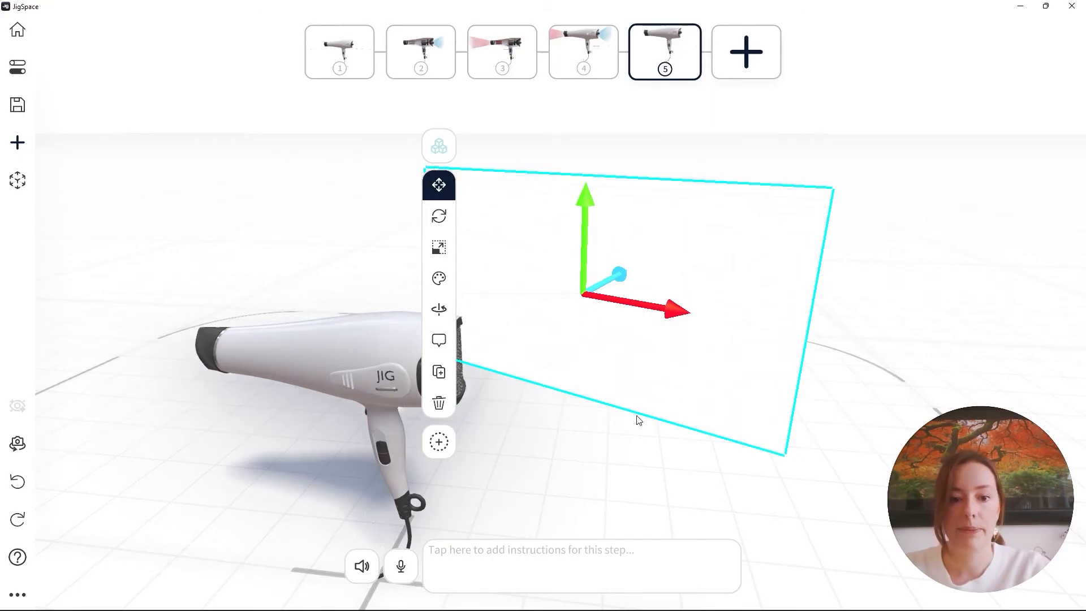
click(572, 471)
scroll(577, 441, down, 2)
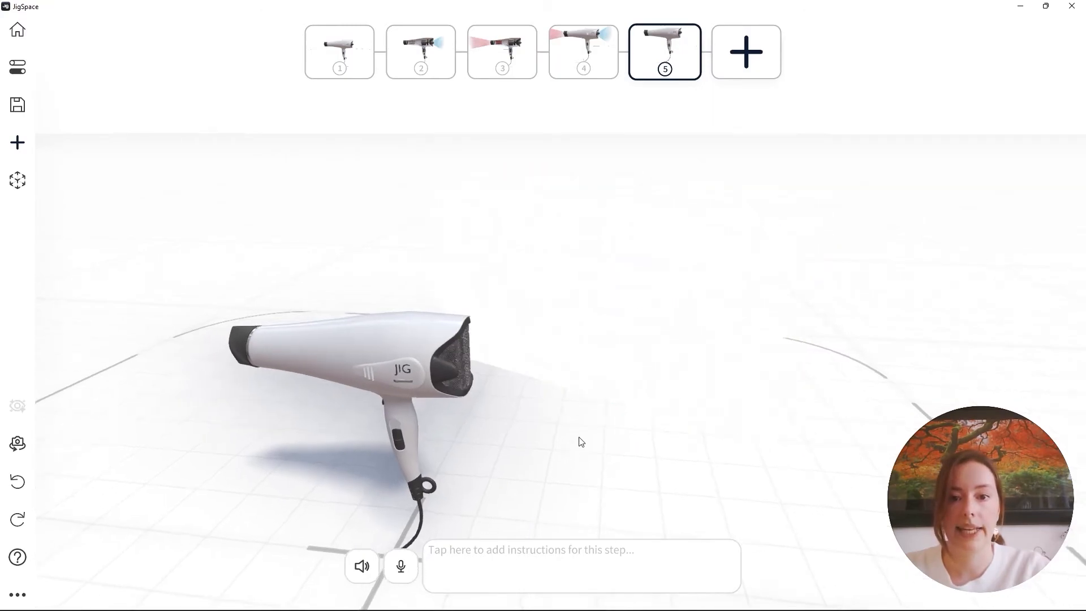
right_drag(577, 439, 649, 360)
drag(566, 399, 608, 387)
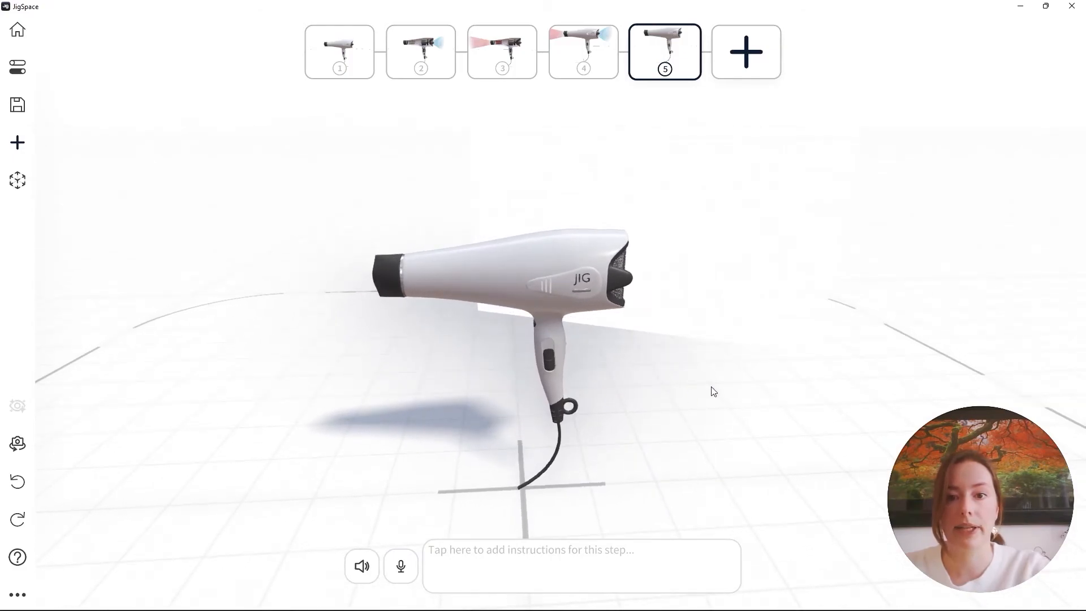
Step: Preview the presentation from step 1 through step 4, checking the labels, instructions and air flow effects
click(319, 71)
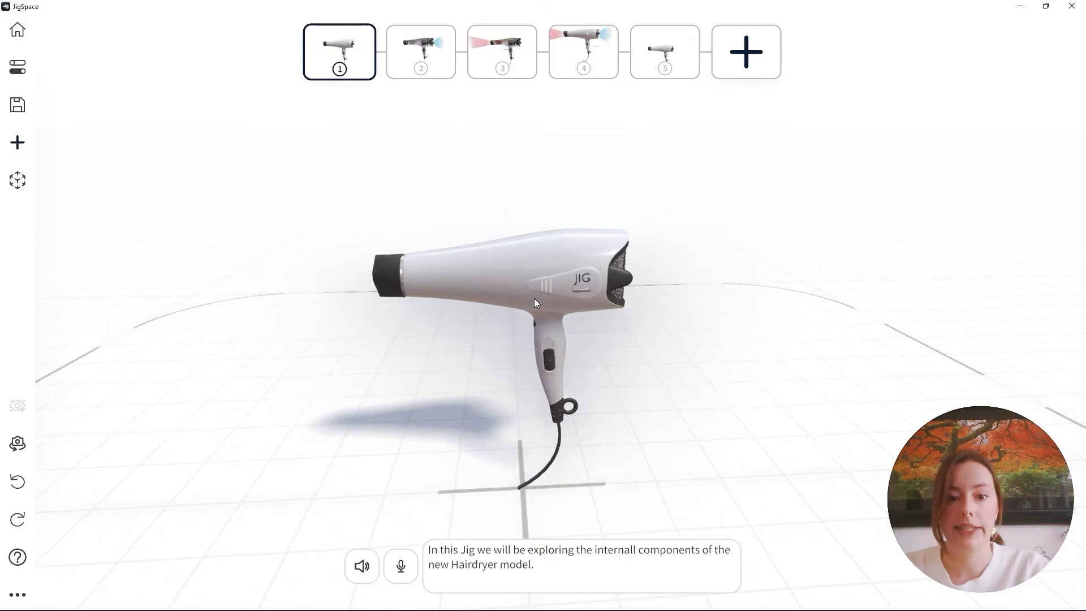
click(21, 189)
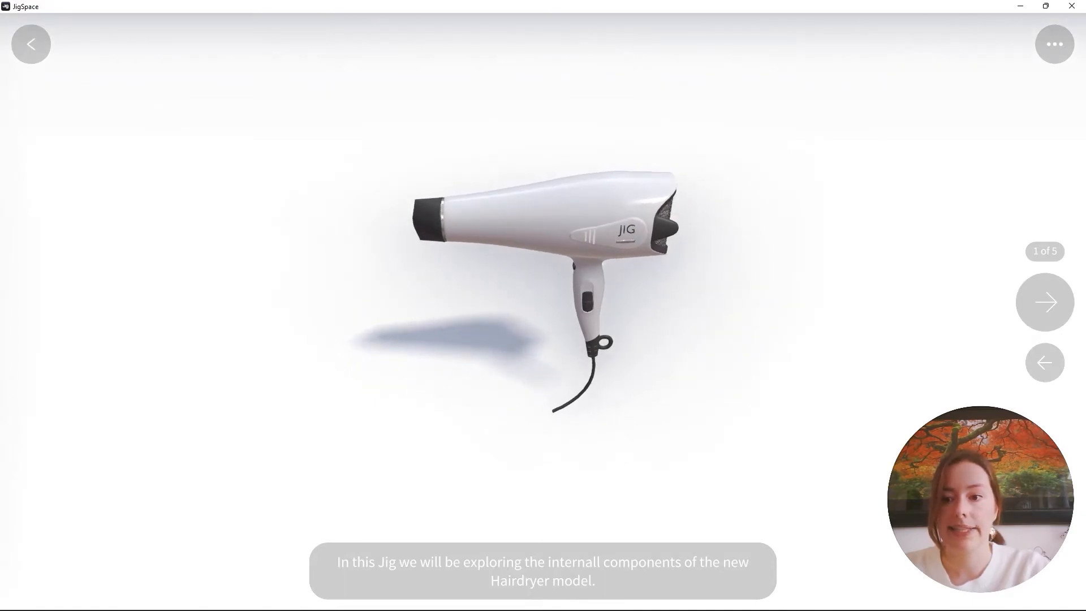
click(1045, 301)
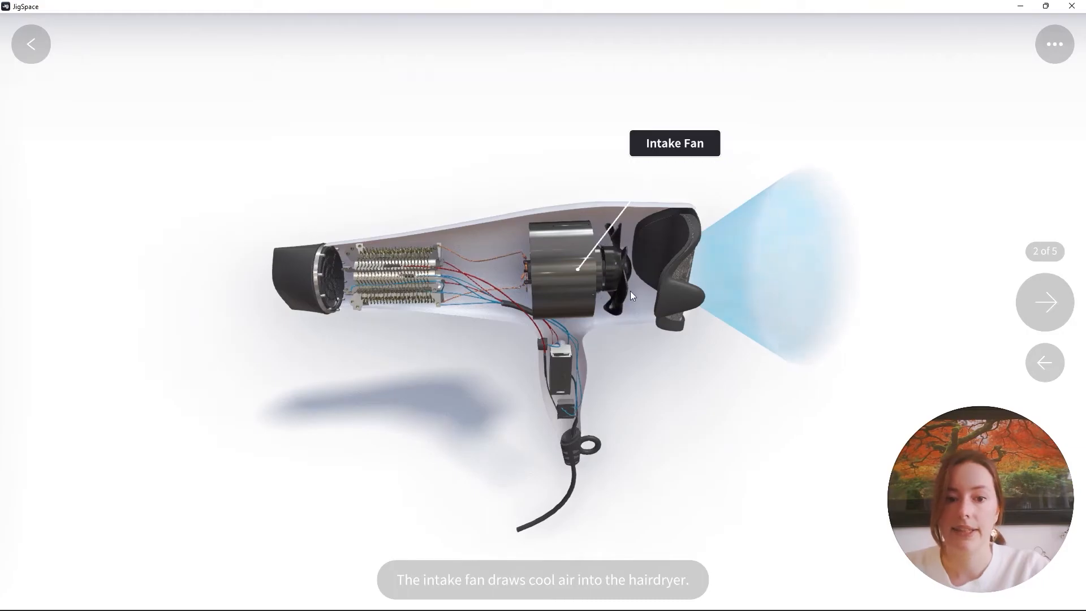
click(1044, 302)
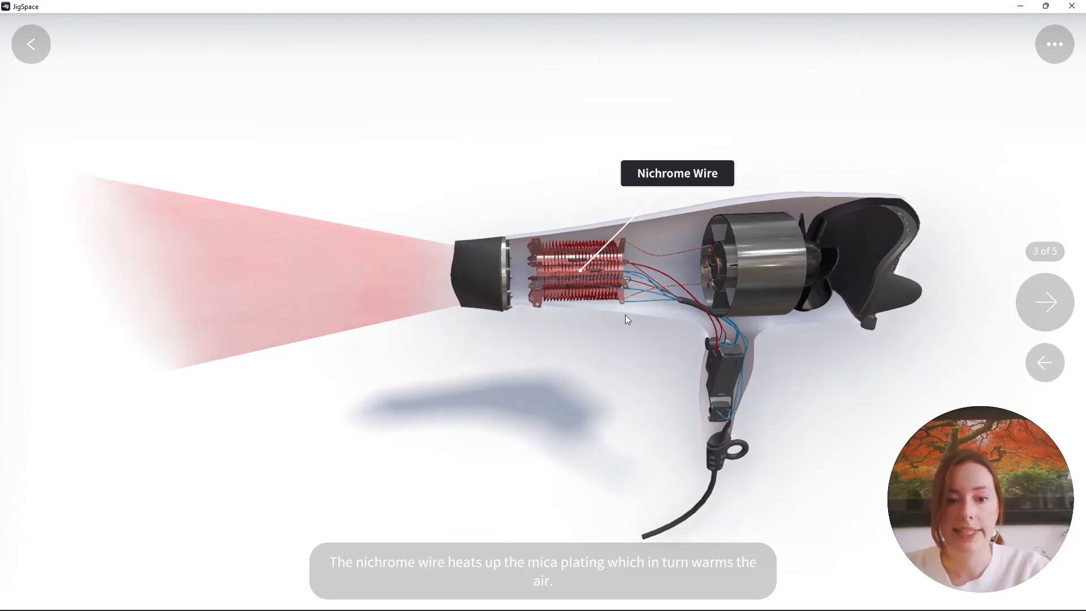
drag(581, 344, 557, 315)
click(1046, 302)
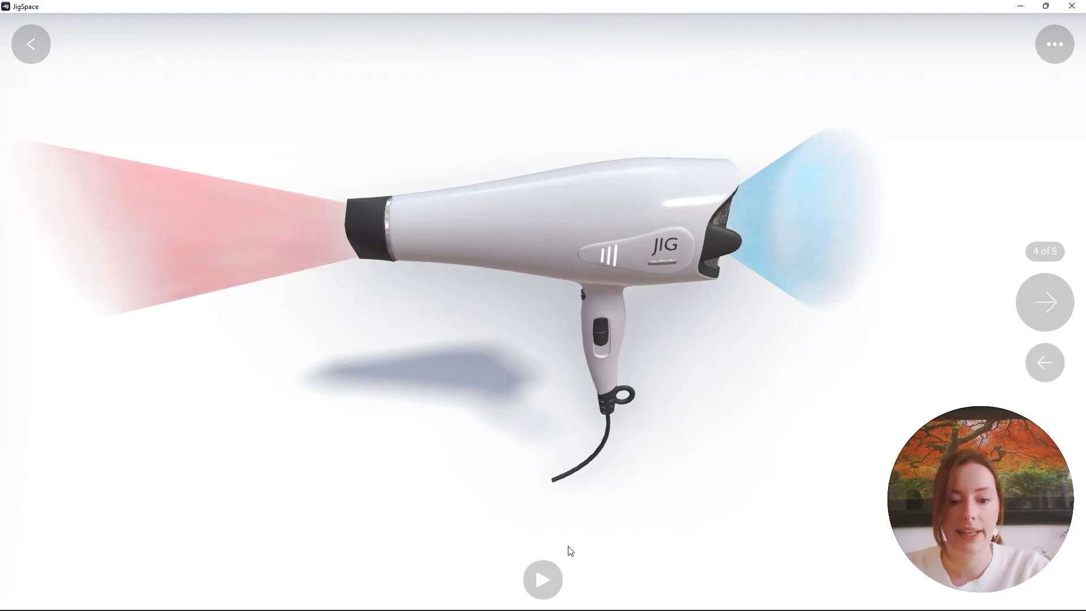
Step: Play and mute the sound effect in step 4 of the preview, and advance to step 5
click(539, 585)
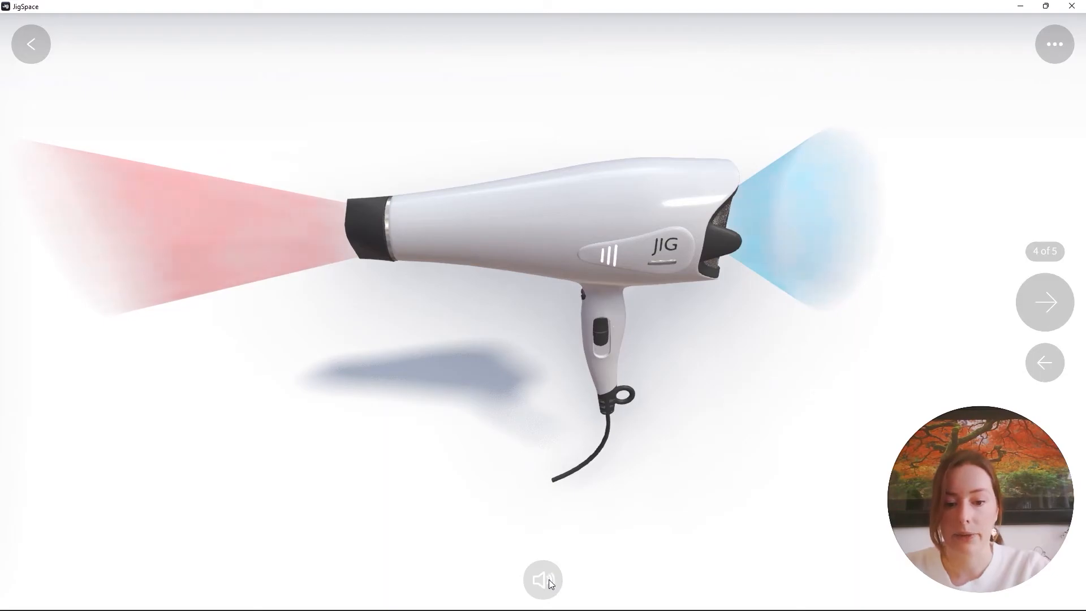
click(546, 577)
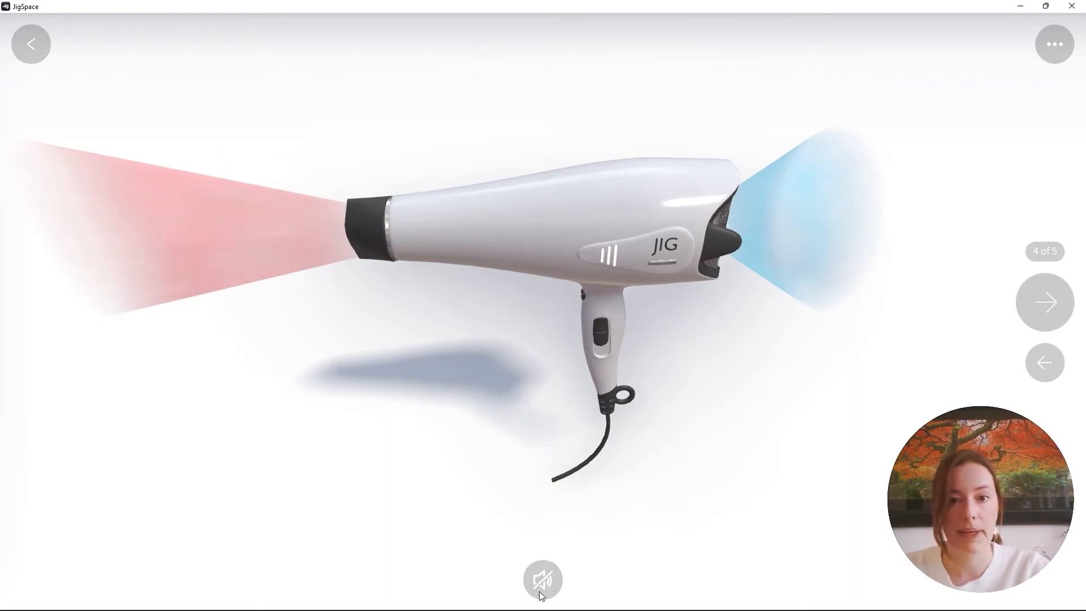
click(1056, 293)
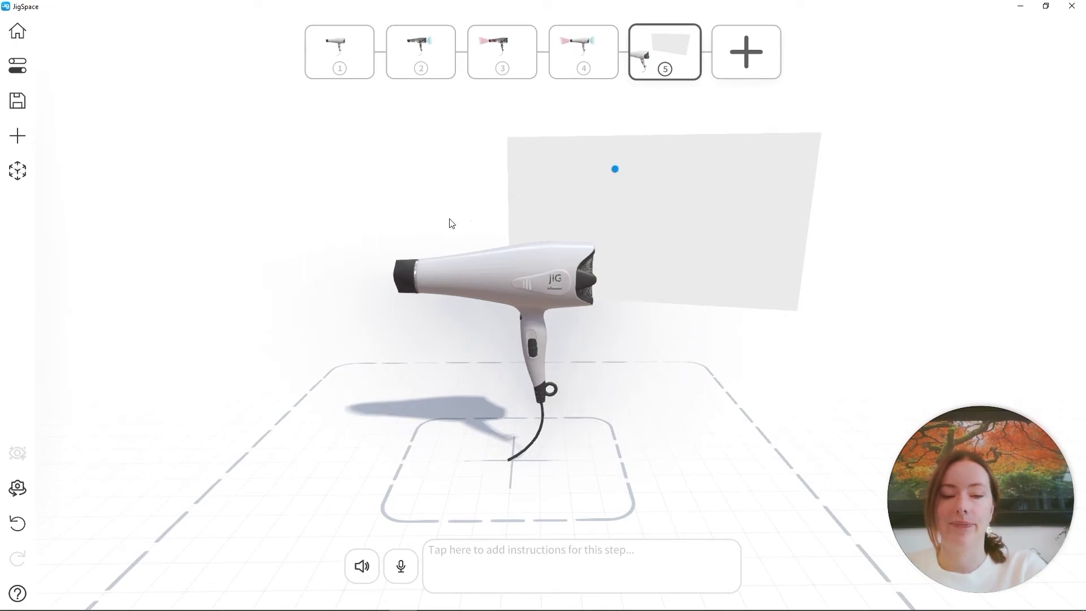
Step: Enter the Jig description "In this Jig we will explore the internal components of the hairdryer model."
click(20, 72)
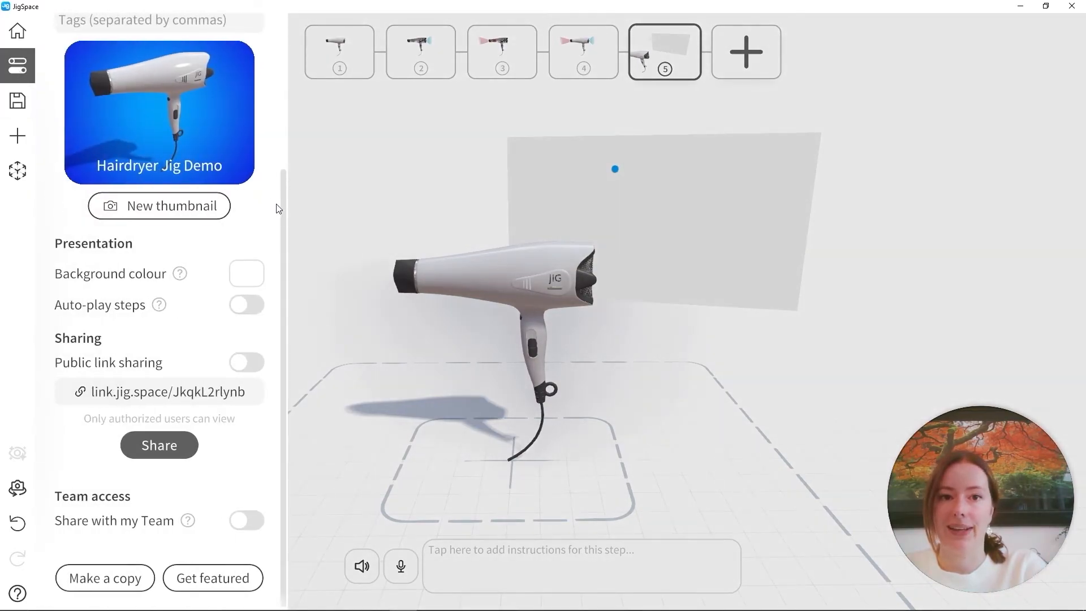
scroll(283, 216, up, 4)
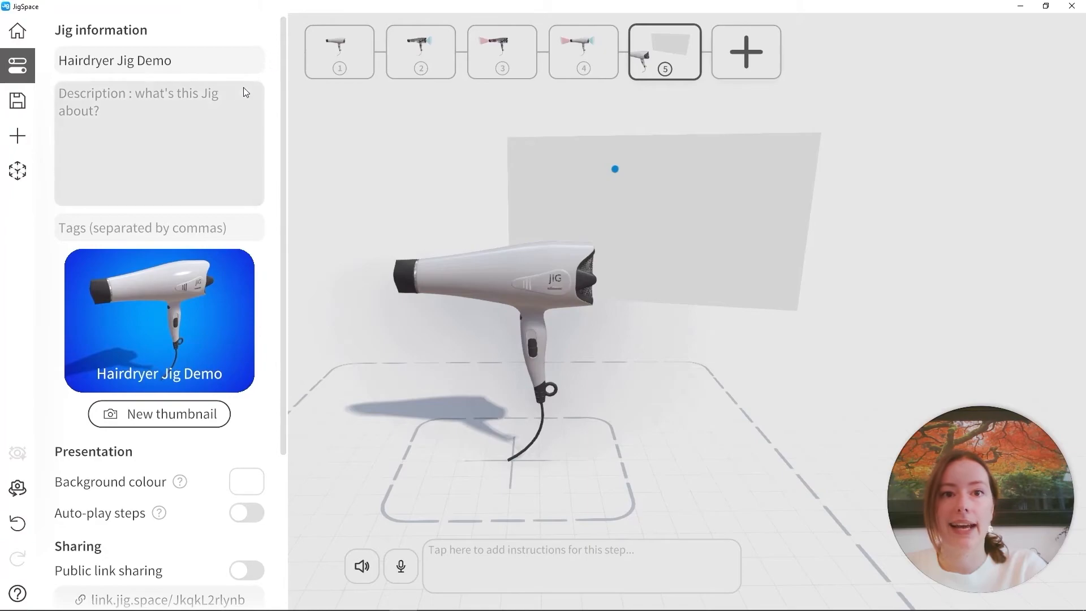
click(130, 100)
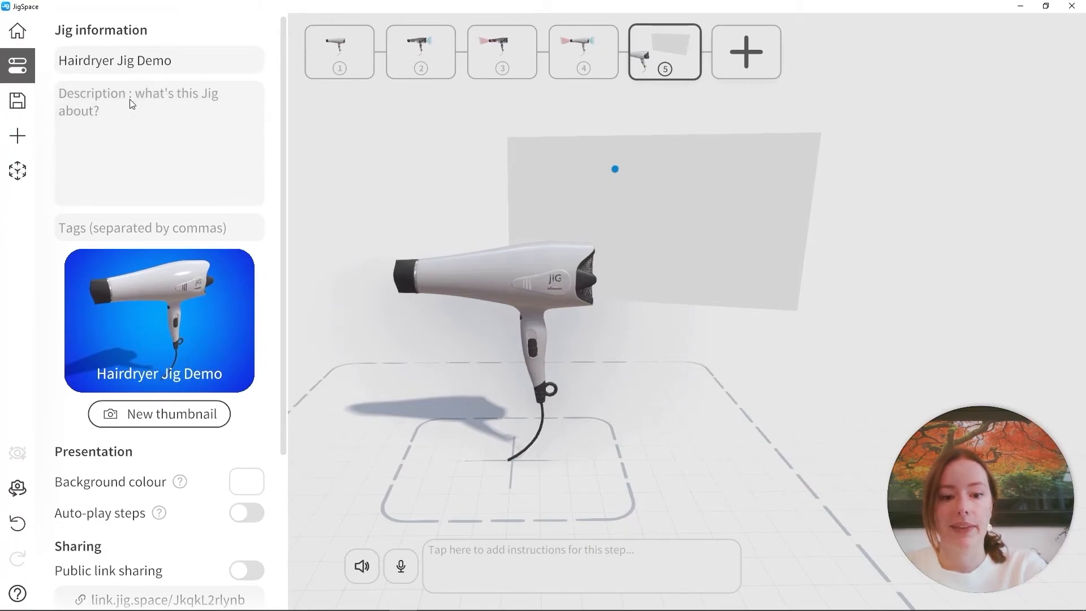
text(In this Jig we will ex)
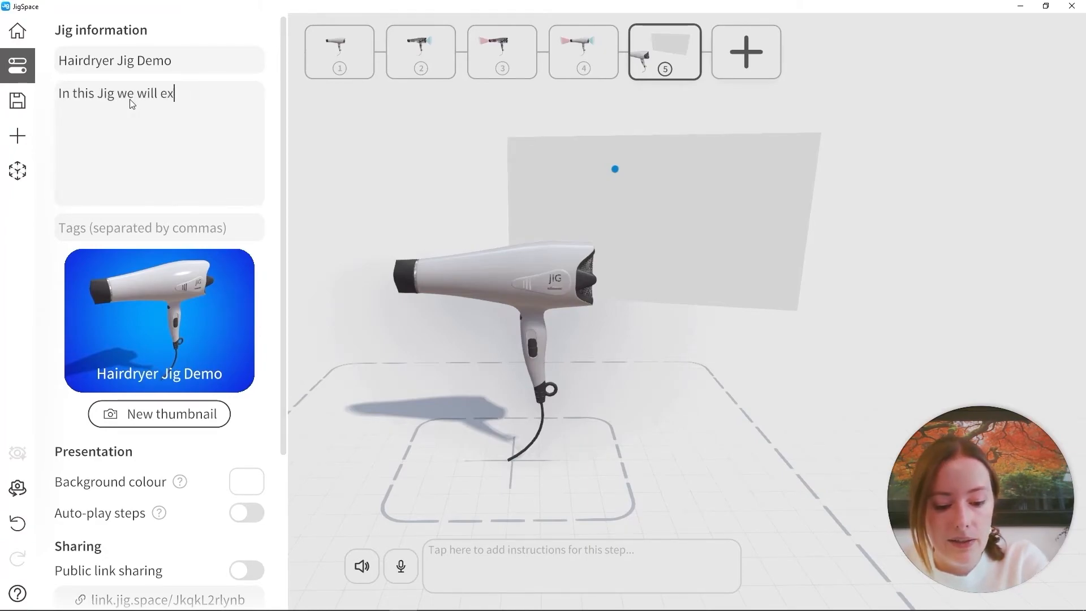
text(plore the internal components of the hairdryer model.)
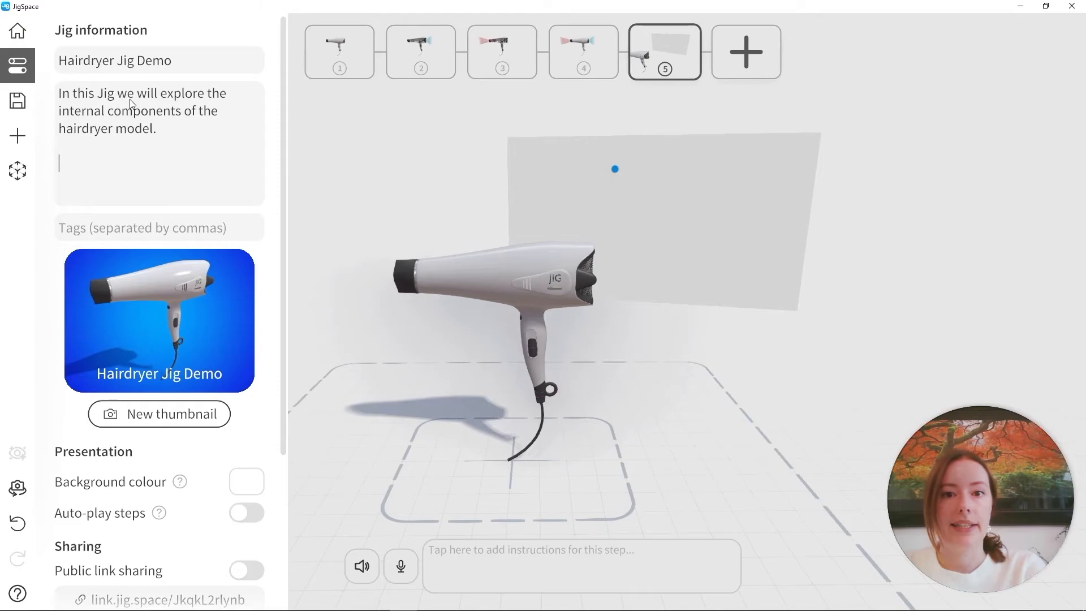
Step: Add the date 2/2/2022 and the author's first name on separate lines below the description text
text(2/)
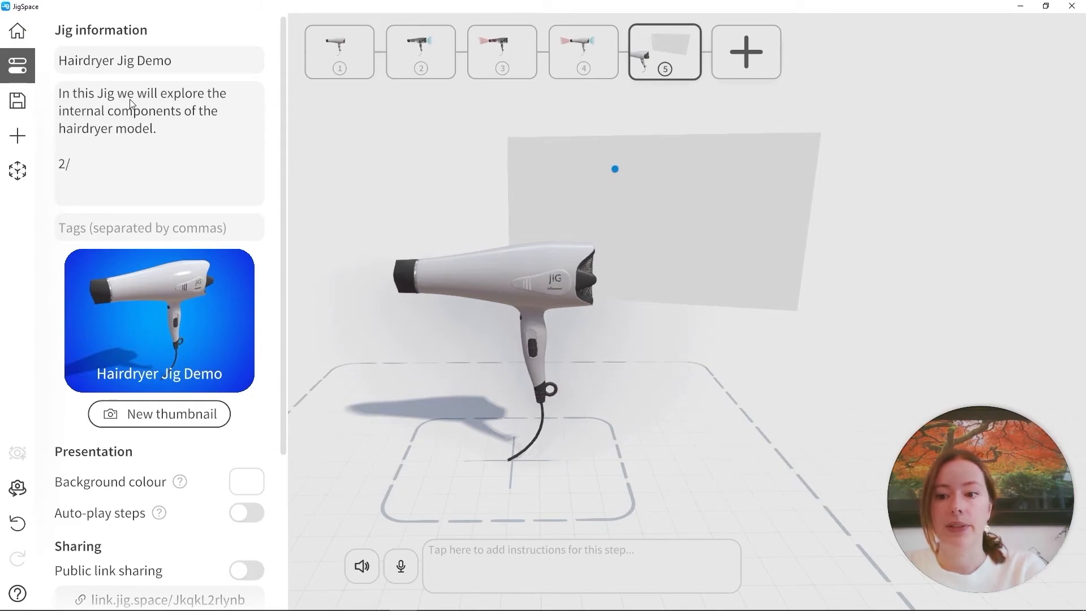
text(2/20)
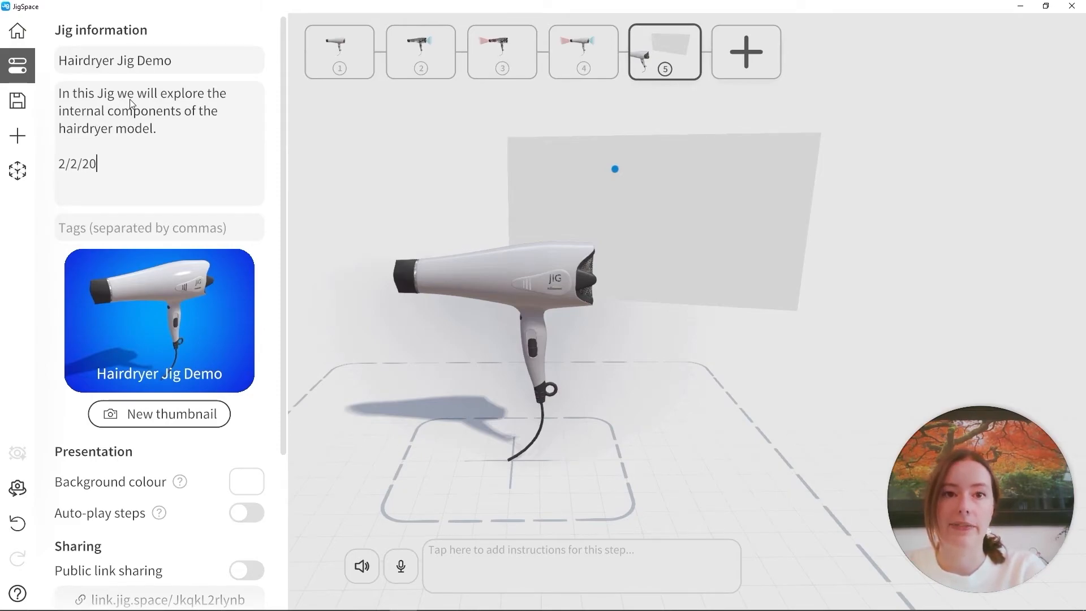
text(22)
key(Return)
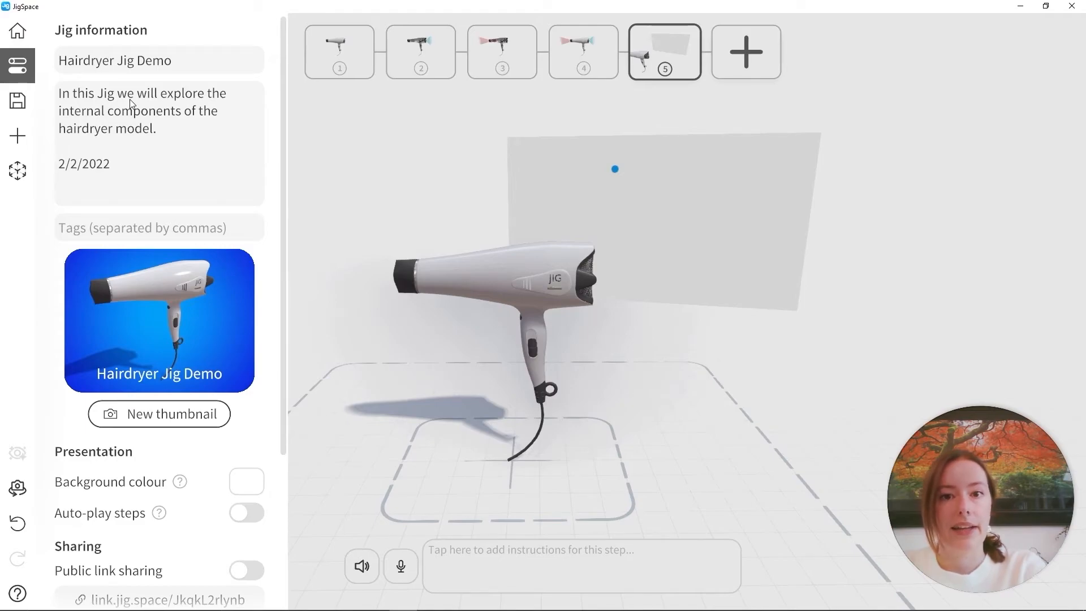
text(Laura)
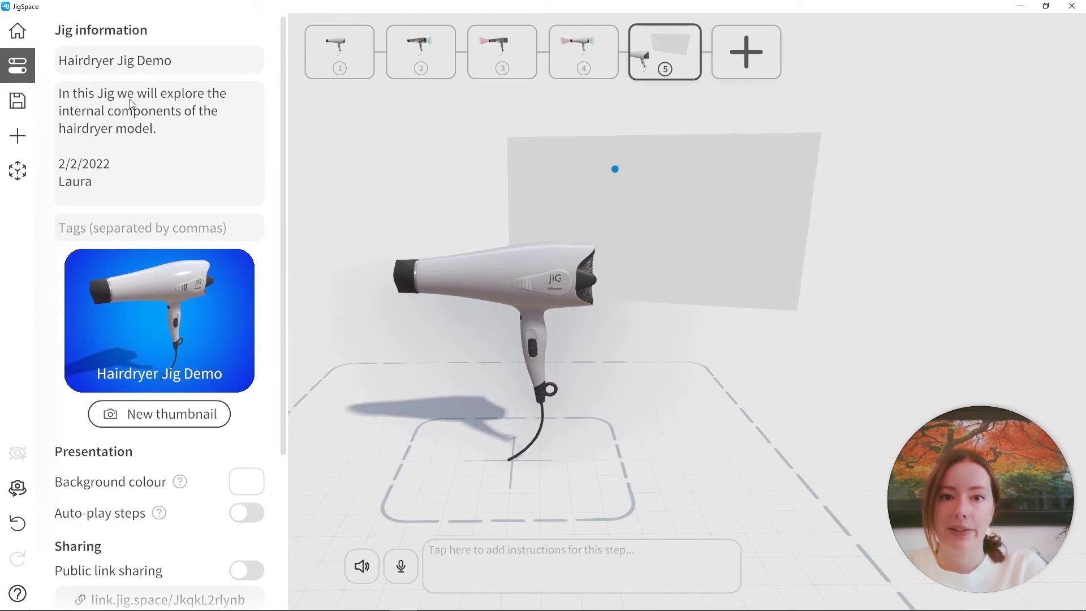
text(.)
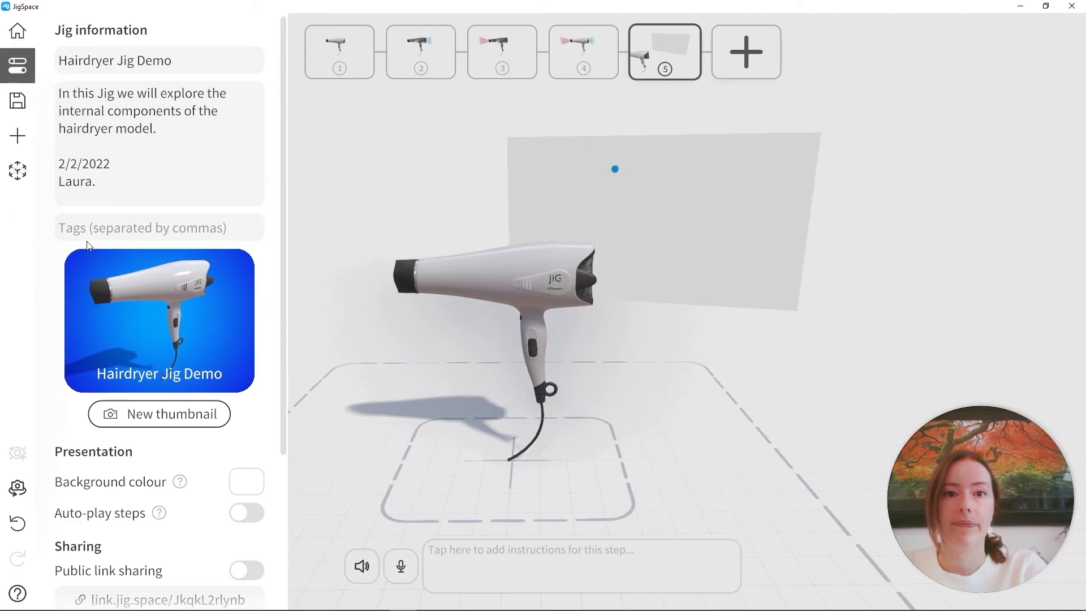
Step: Enter the Jig tags "Hairdryer, prt250" in the Jig information
click(99, 231)
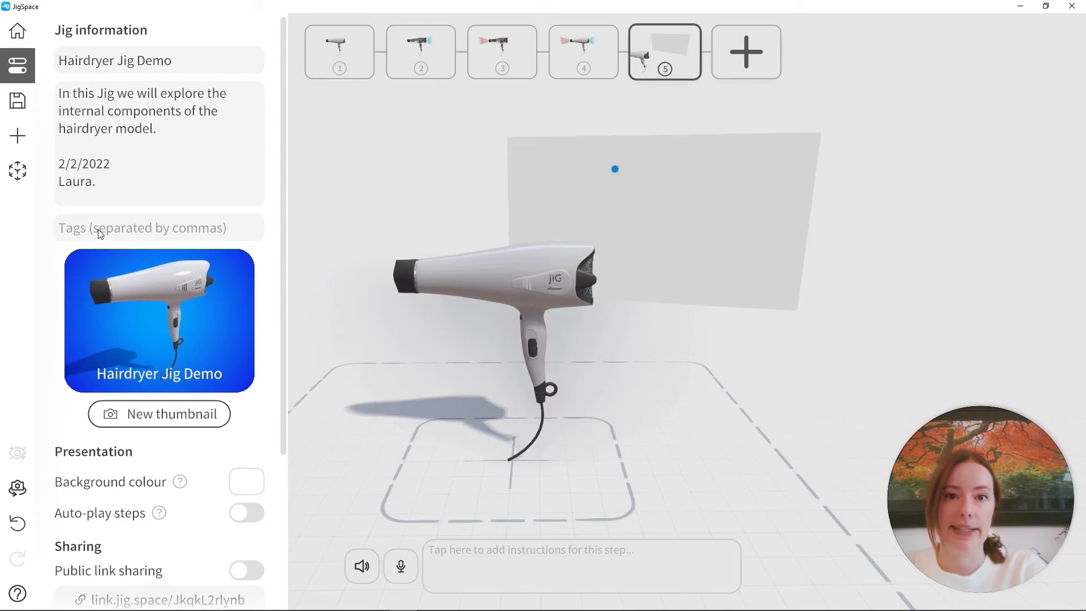
text(Hairdrye)
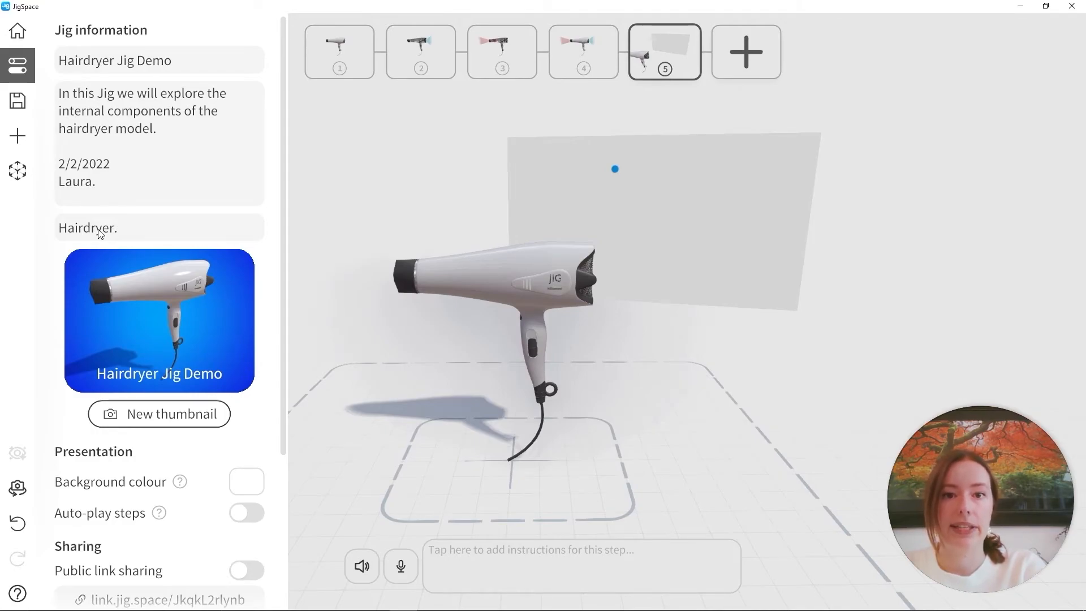
text(r, )
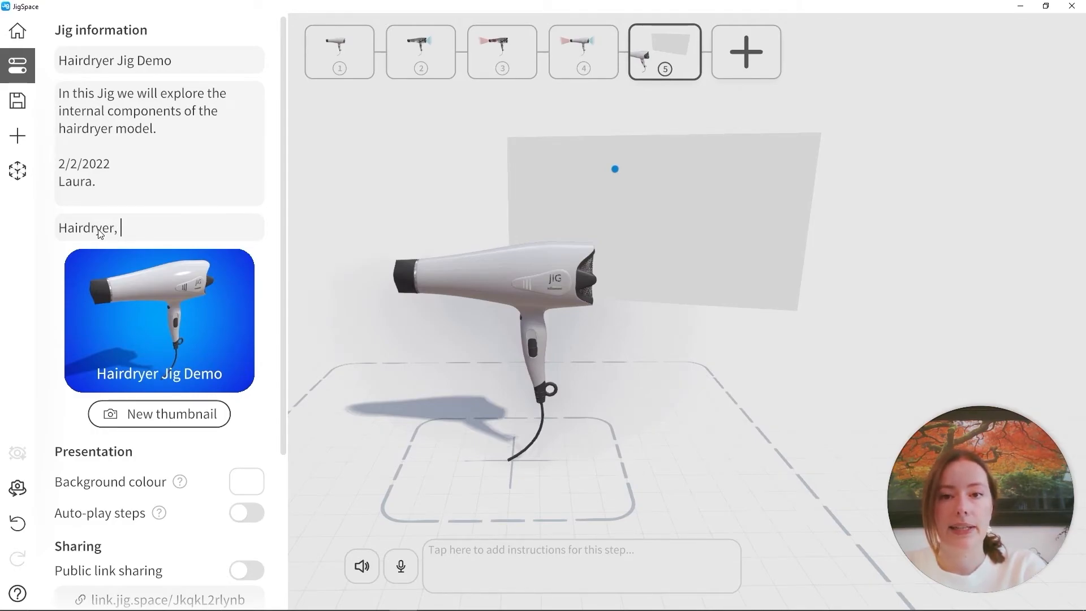
text(prt25)
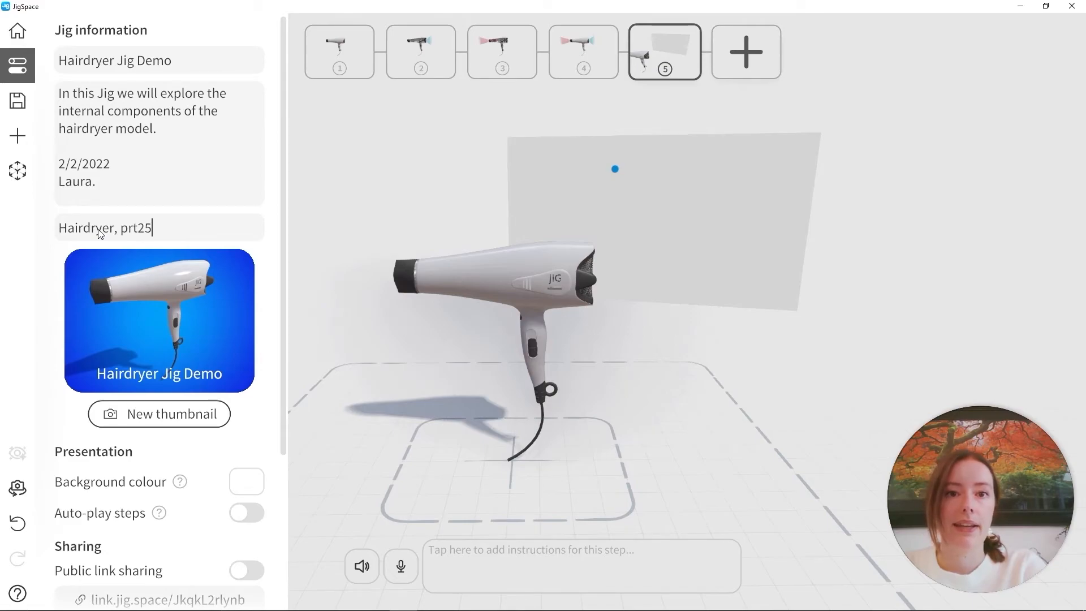
text(0)
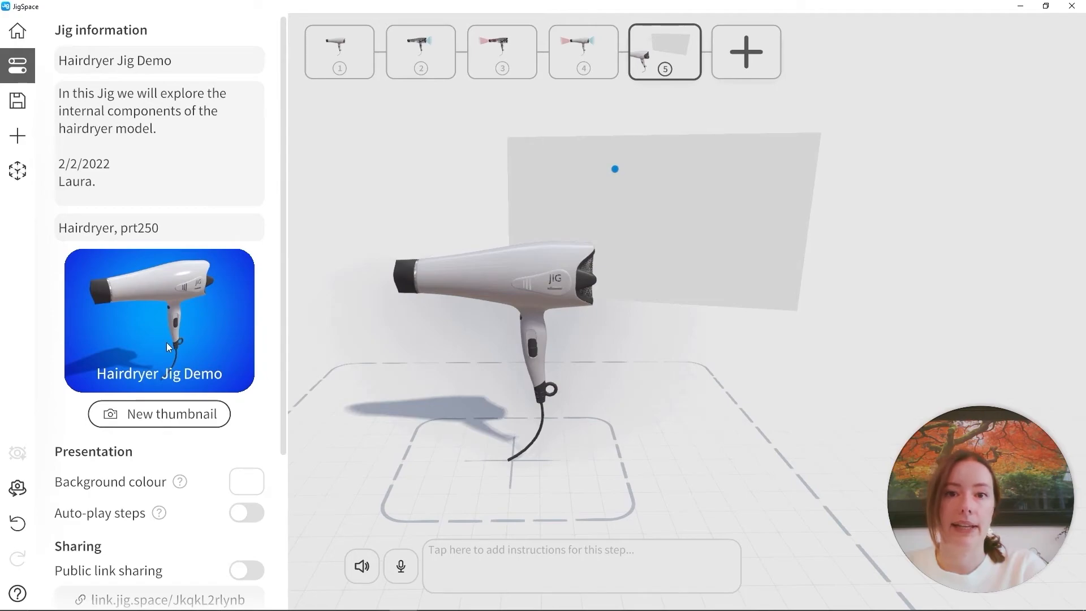
Step: Capture a new Jig thumbnail from step 3, showing the hairdryer's internal parts and warm air flow on the blue background
click(428, 194)
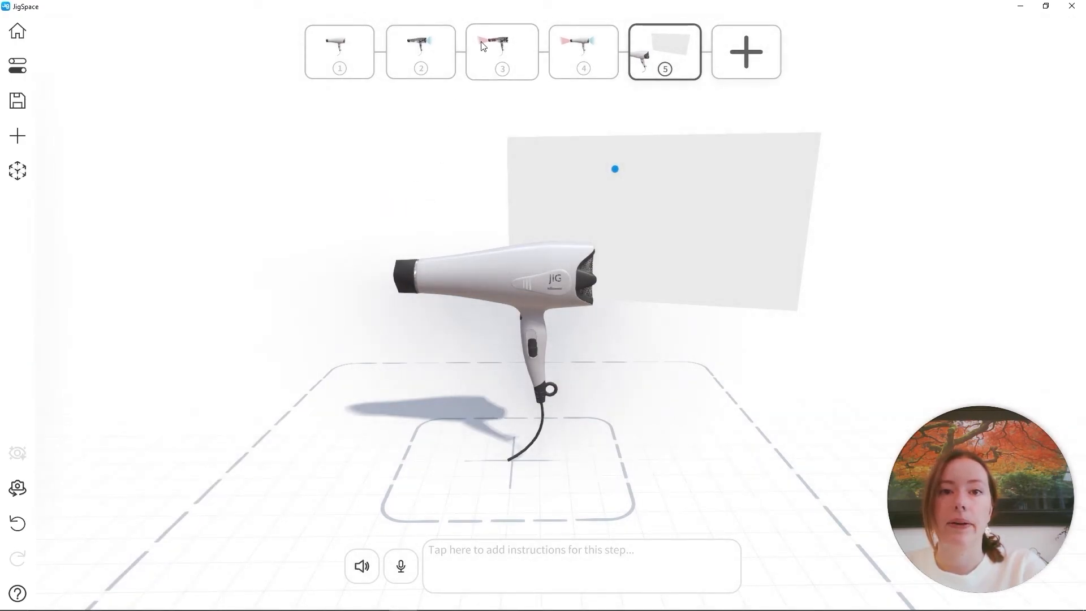
click(496, 55)
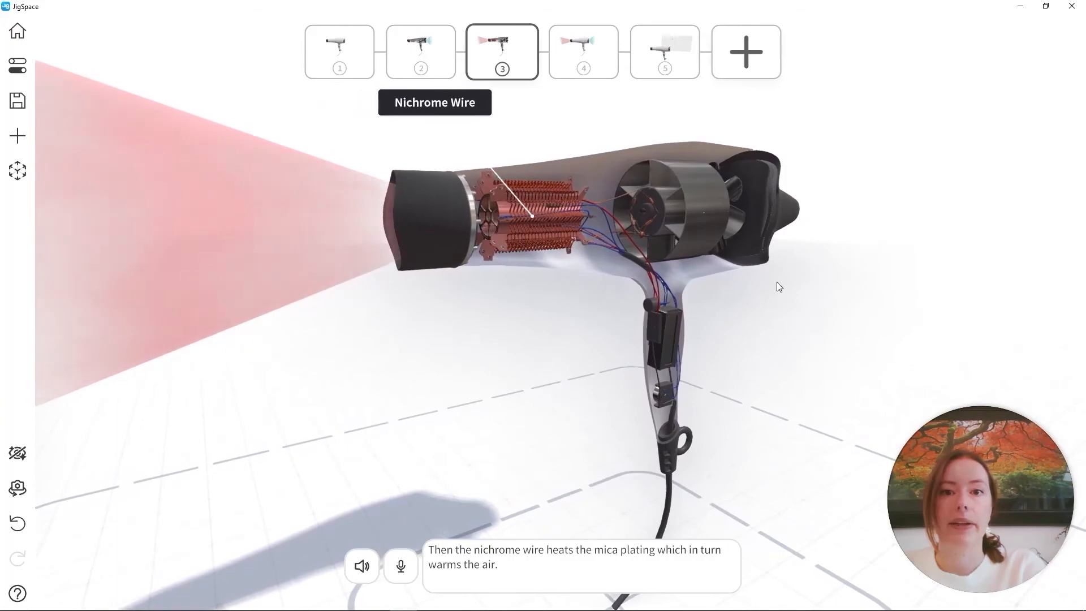
drag(683, 326, 673, 324)
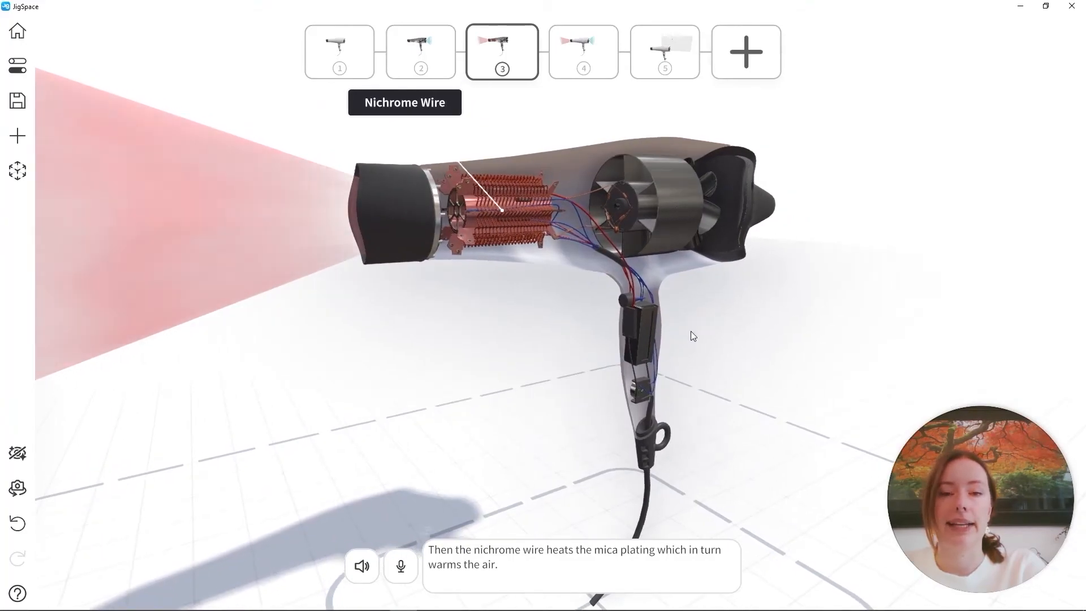
click(18, 65)
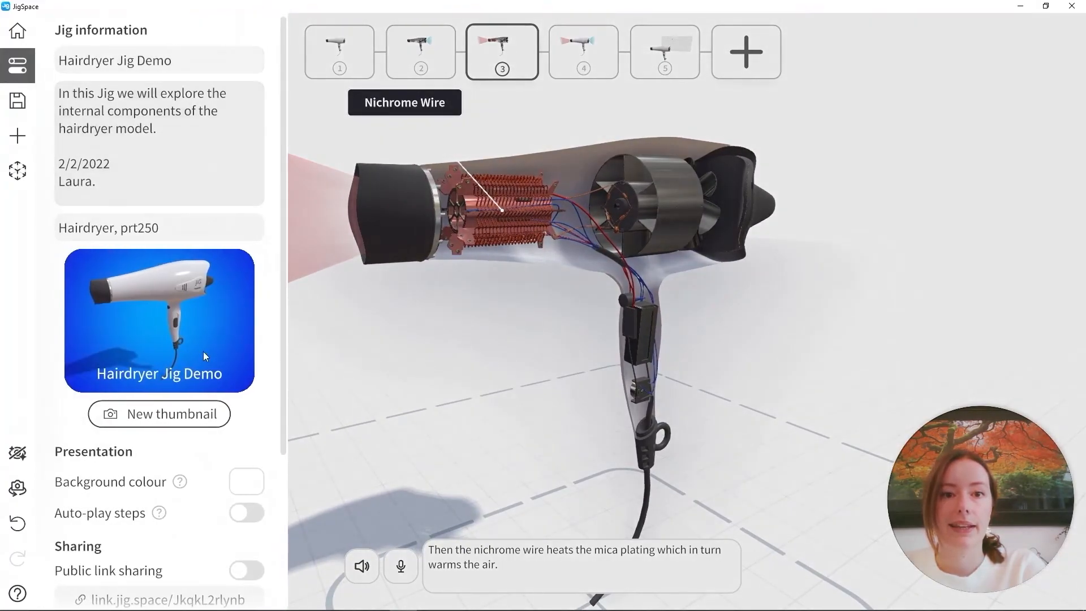
click(170, 418)
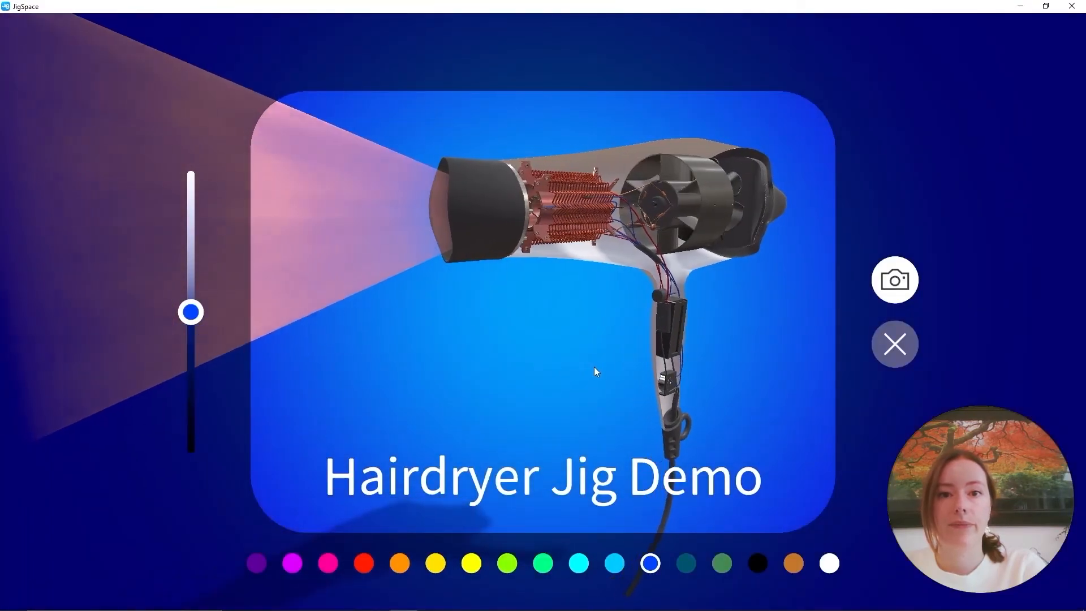
click(895, 280)
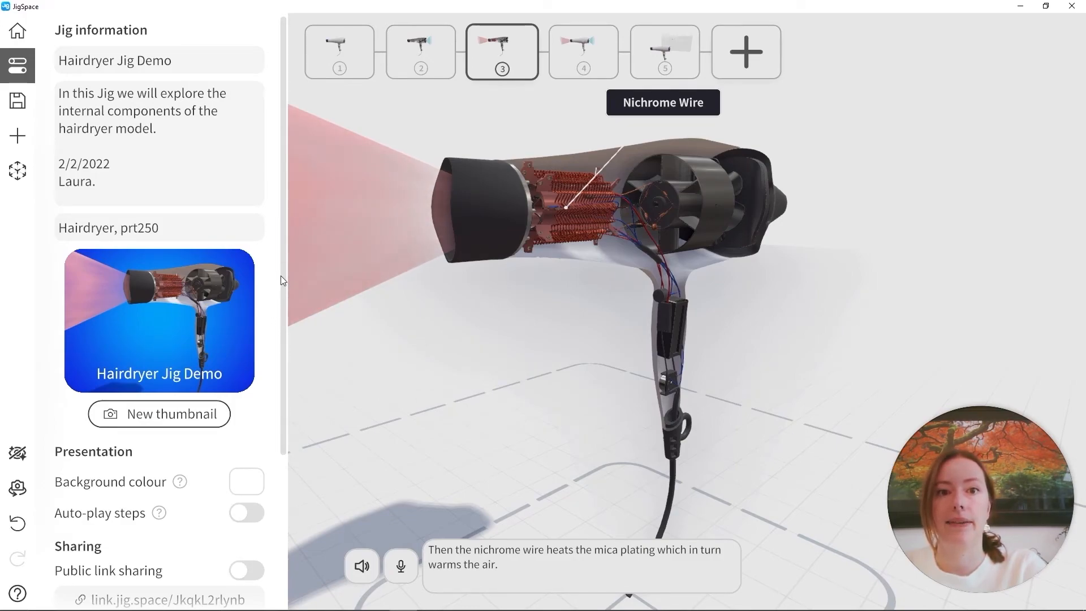
Step: Try black and green #00A50A presentation backgrounds, restore white #FFFFFF, and switch auto-play steps on and back off
drag(283, 271, 275, 450)
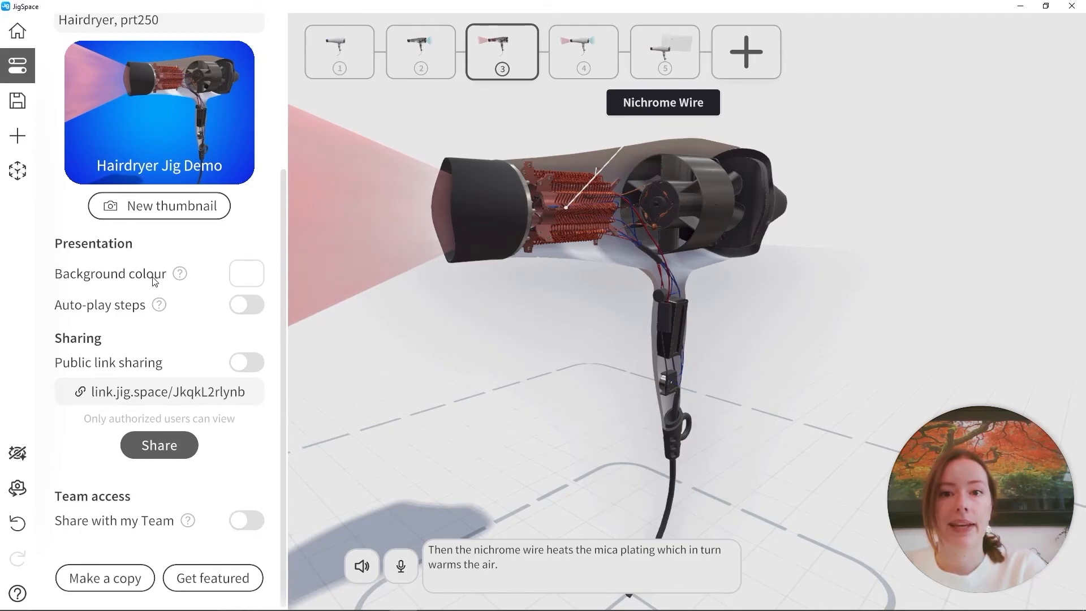
click(246, 276)
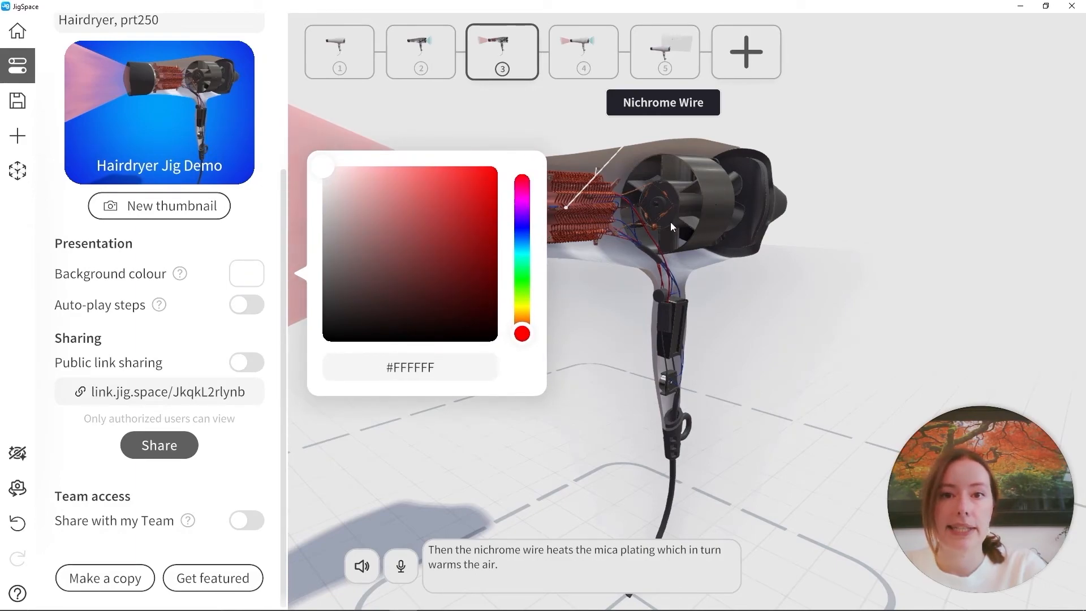
drag(324, 171, 290, 349)
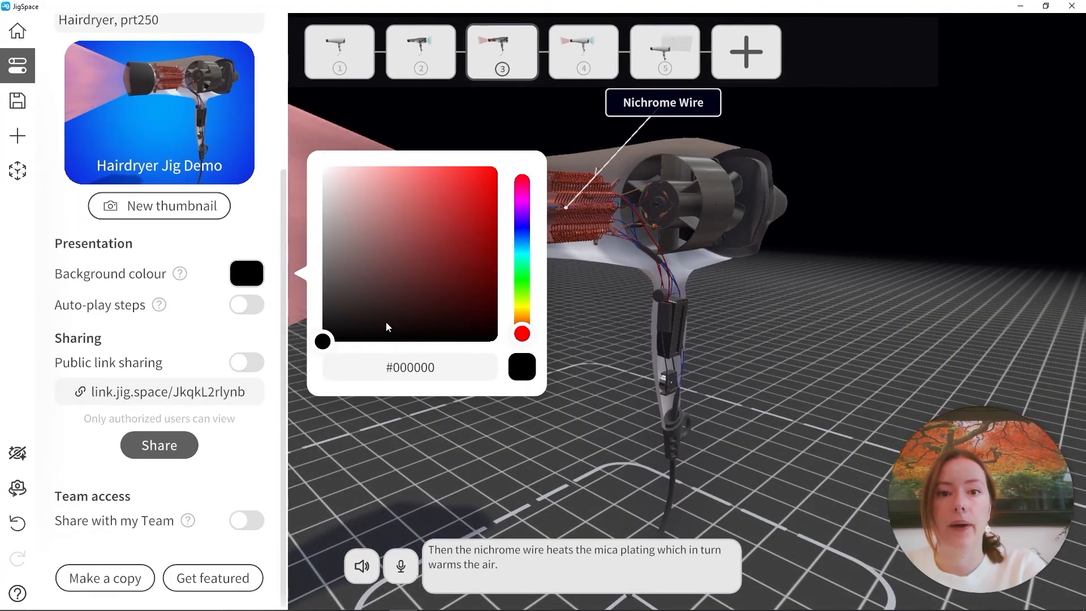
drag(522, 324, 522, 279)
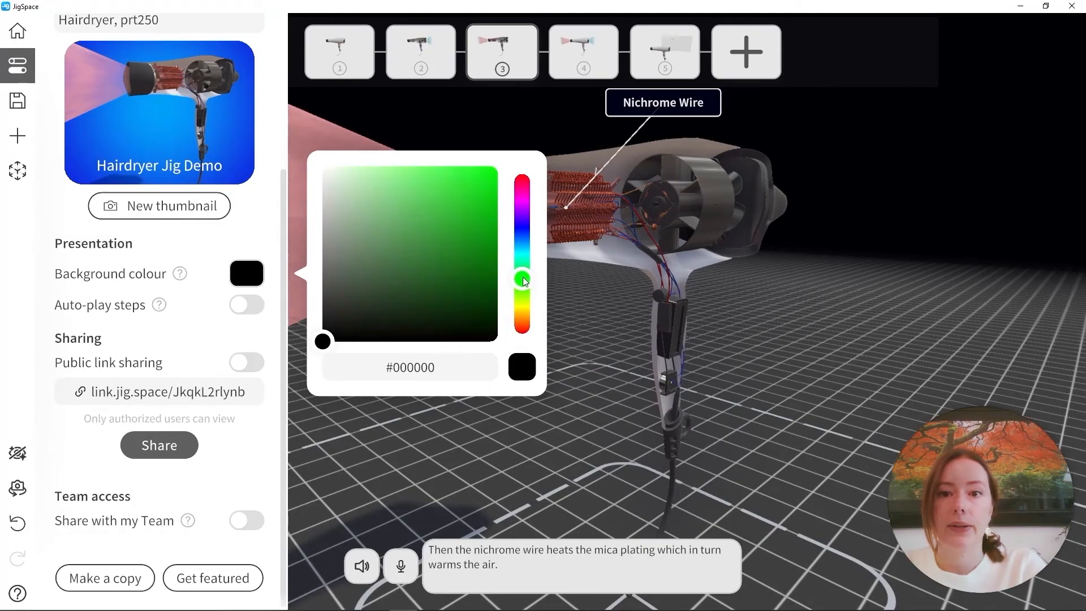
drag(430, 286, 503, 232)
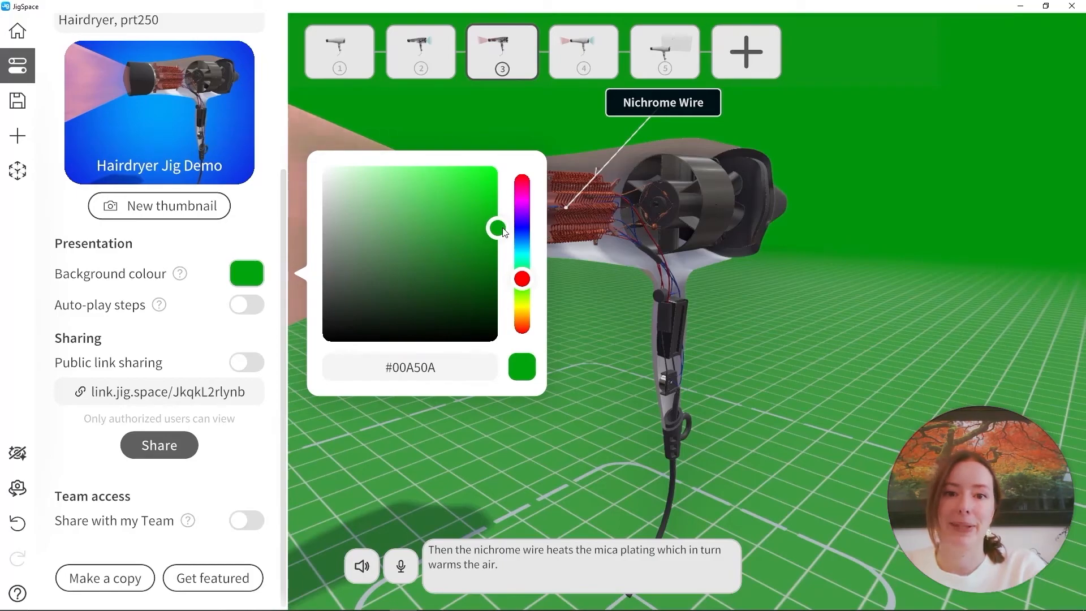
drag(504, 232, 287, 149)
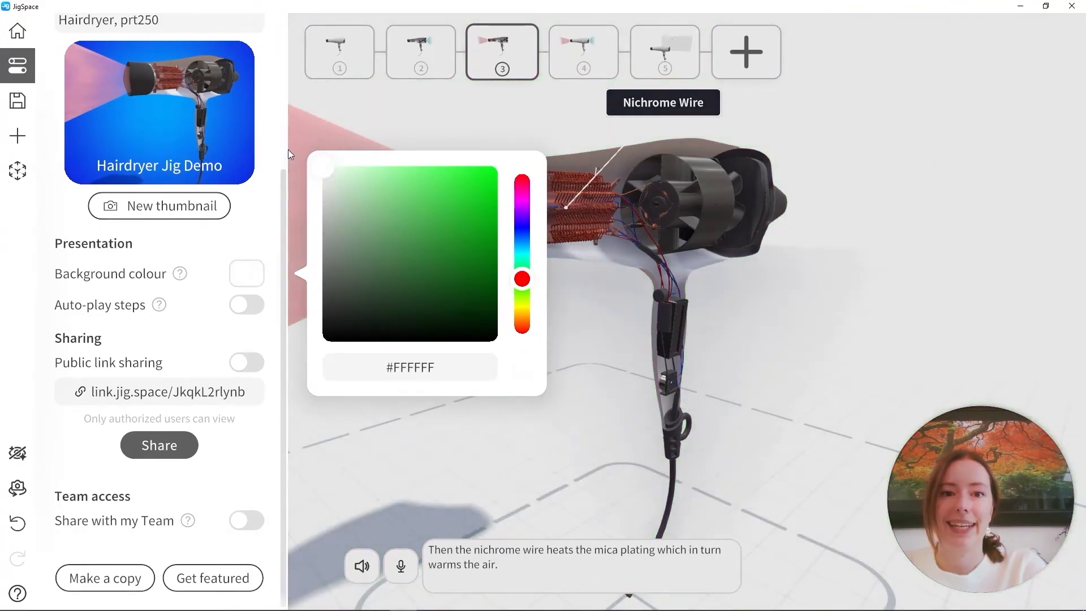
click(115, 309)
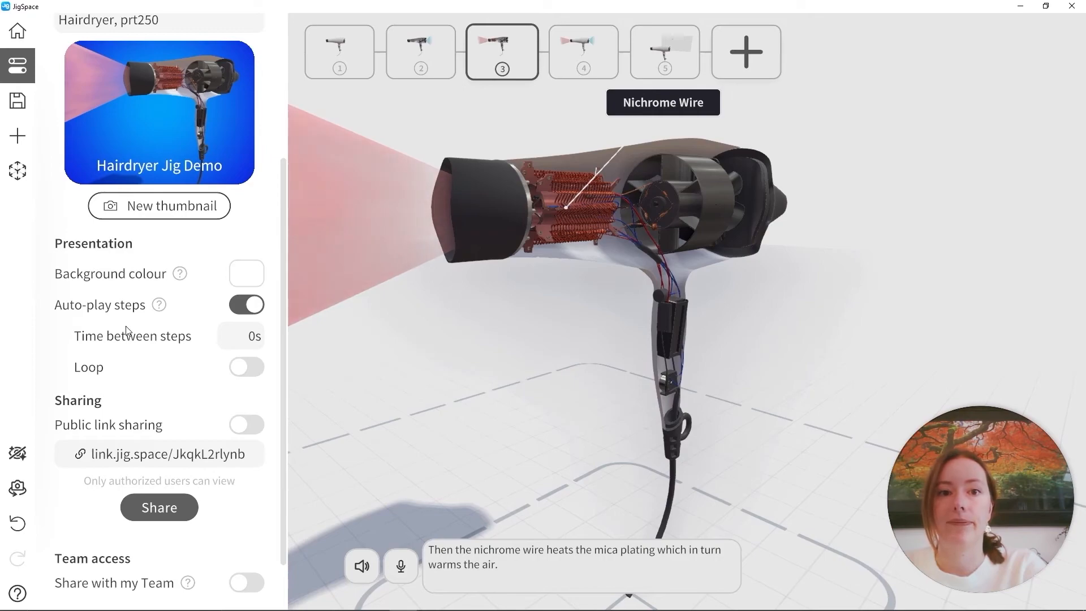
click(247, 306)
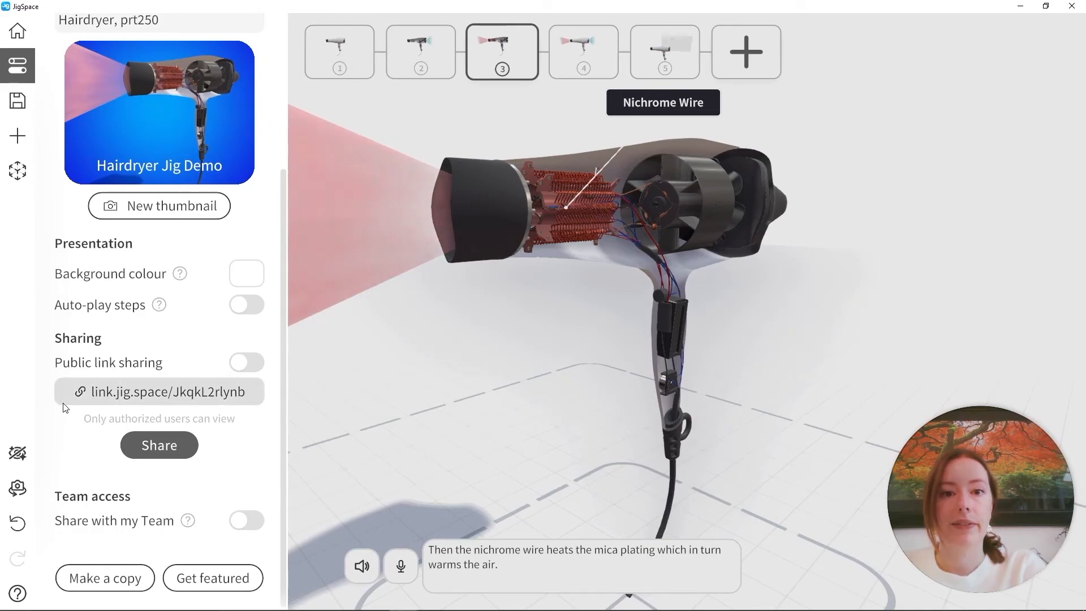
Step: Try public link sharing for the Jig and make the Jig private again
click(239, 365)
click(579, 399)
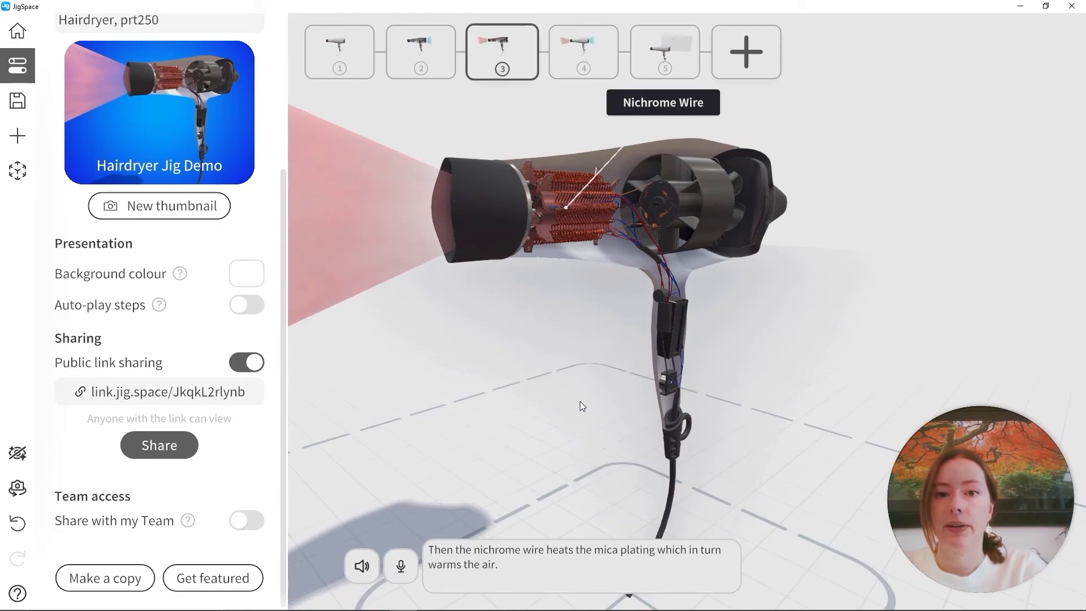
click(261, 365)
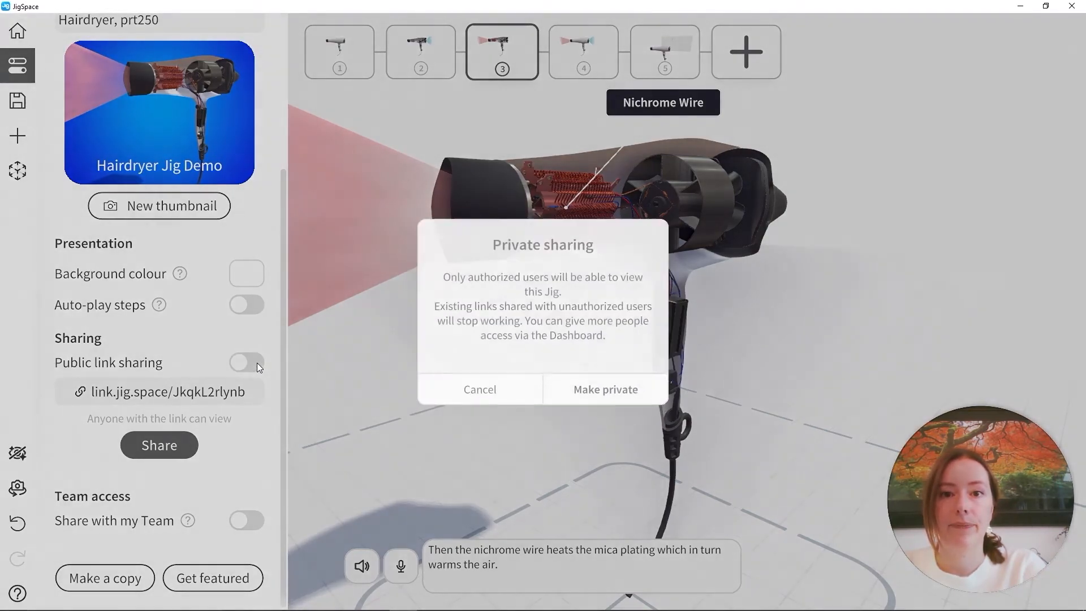
click(625, 394)
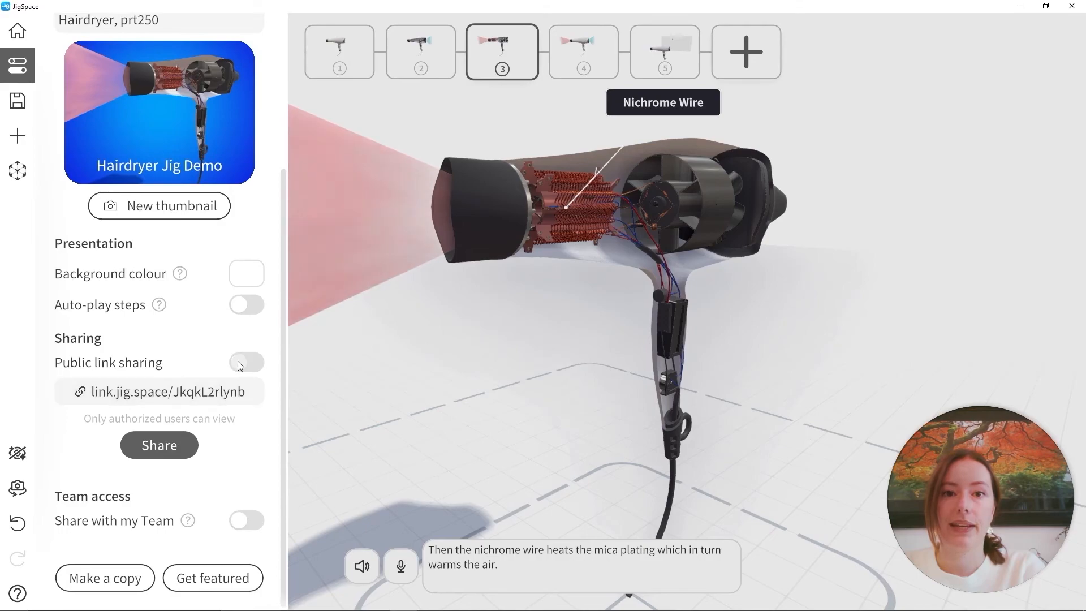
Step: Enable public link sharing for the Jig and share it with the team, leaving re-sharing off
click(231, 357)
click(622, 397)
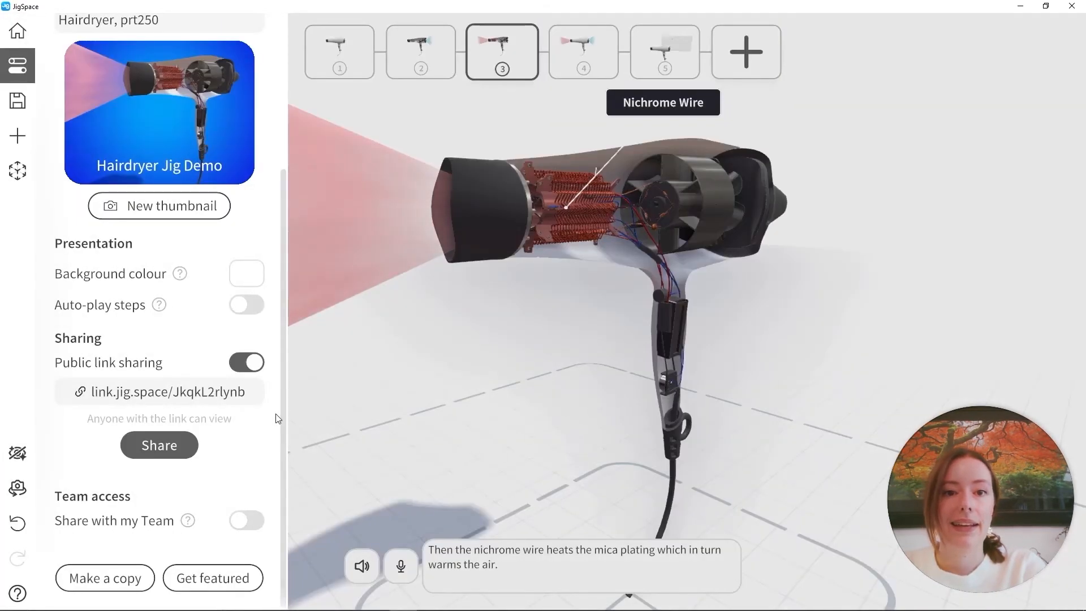
click(103, 396)
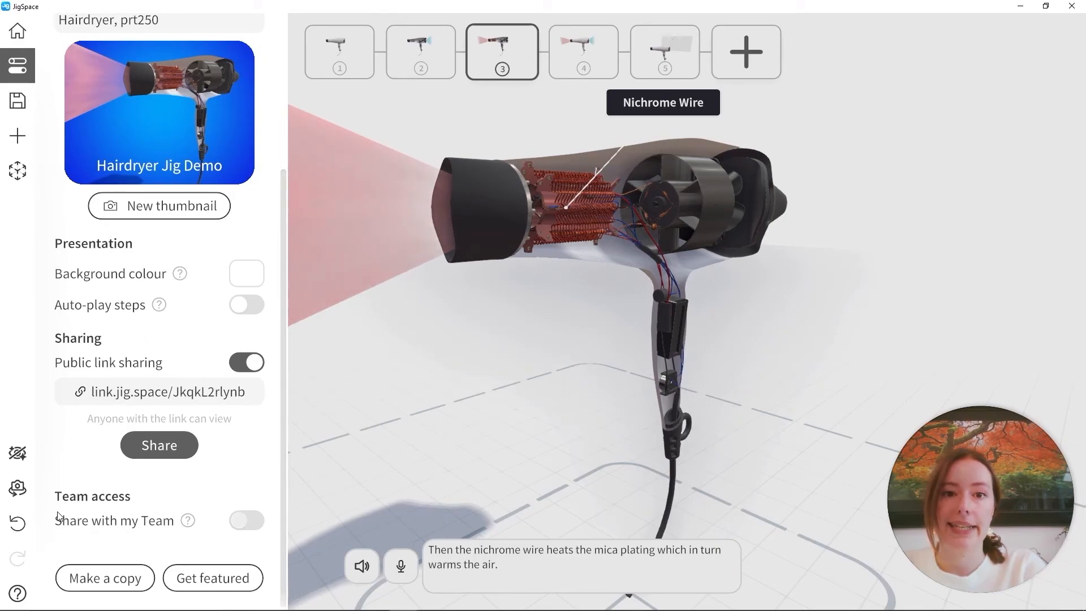
click(243, 528)
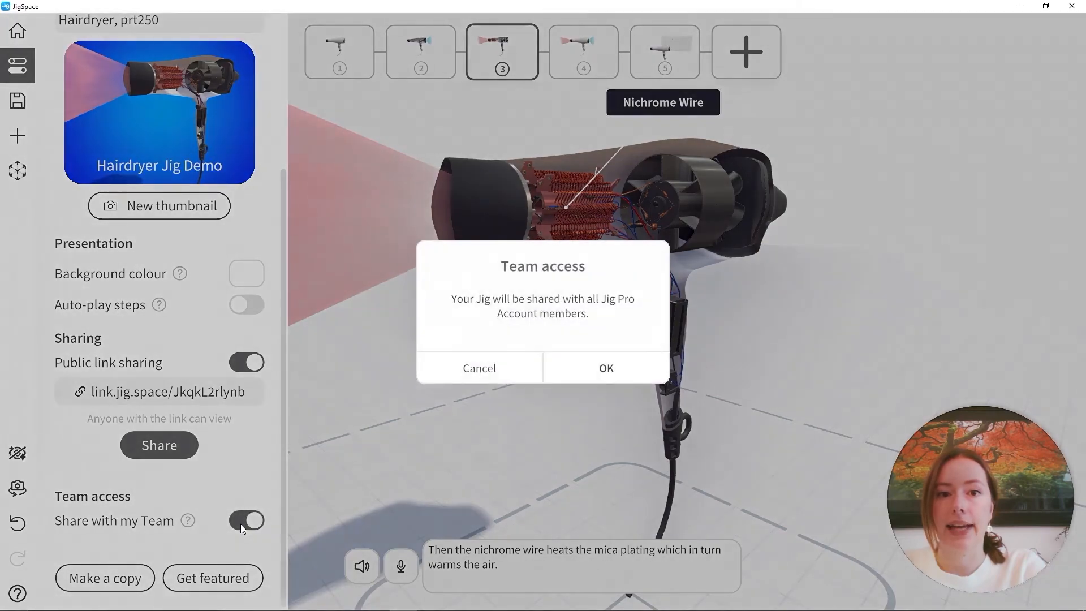
click(617, 371)
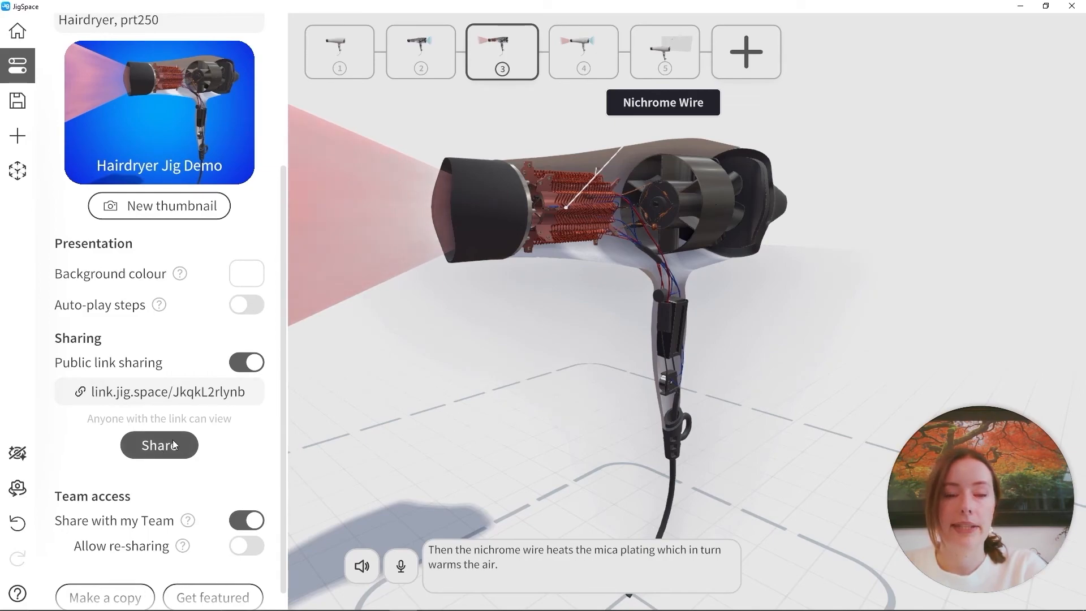
Step: Save the Jig and quit the editor to return to the Jig library
click(18, 101)
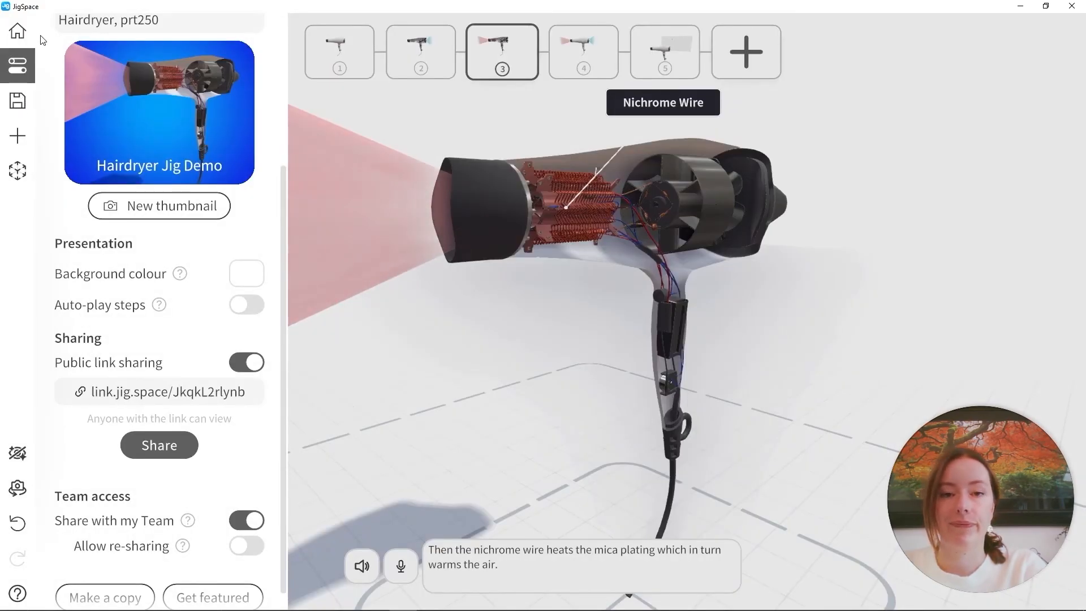
click(18, 30)
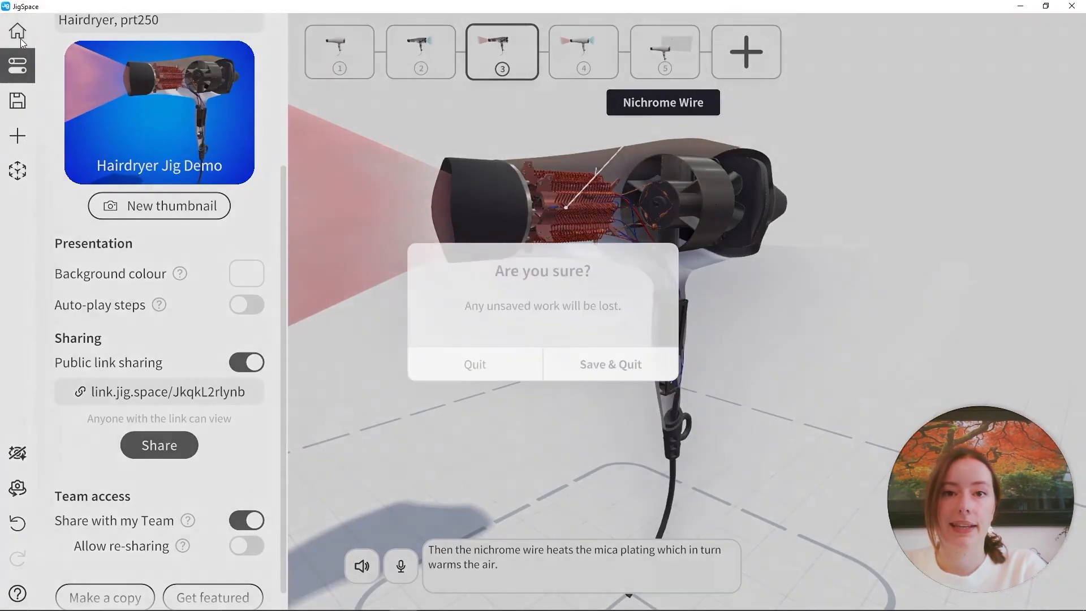
click(610, 361)
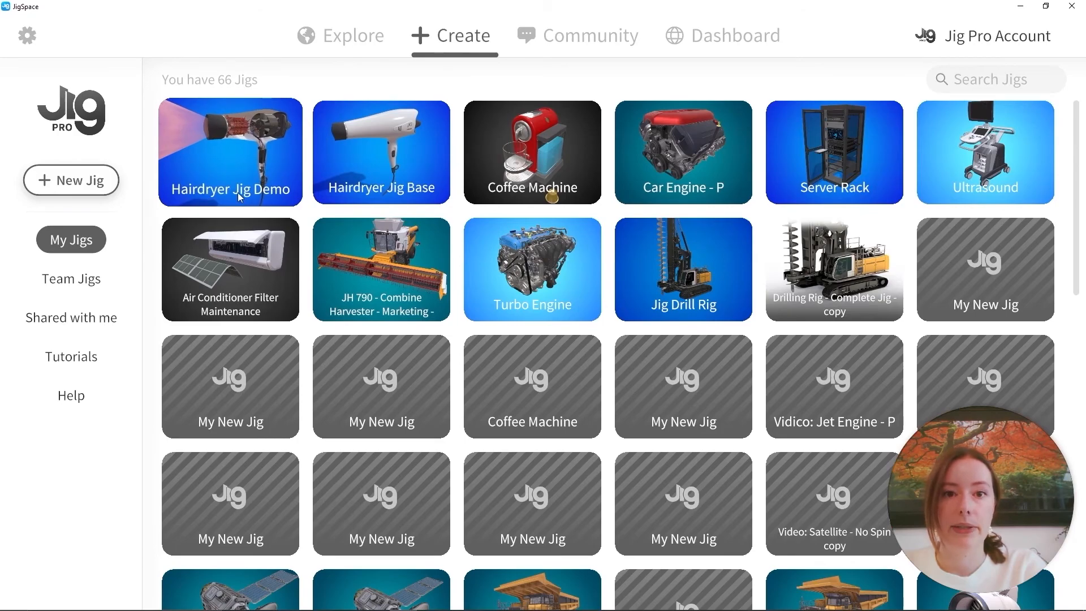
Step: Open the detailed information of Hairdryer Jig Demo from the team's shared Jigs
click(87, 278)
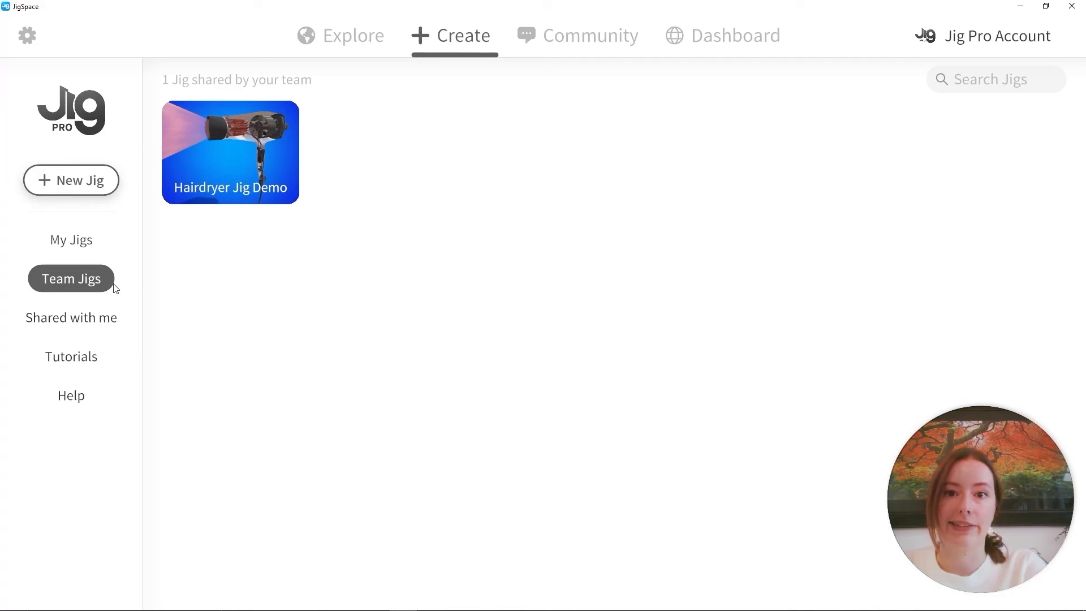
click(262, 171)
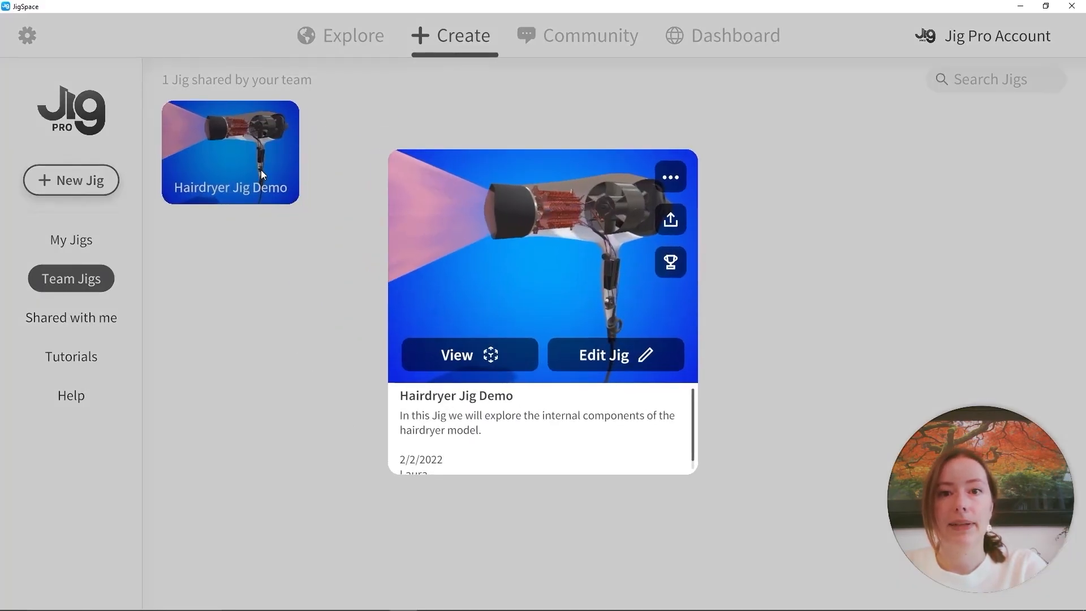
click(673, 182)
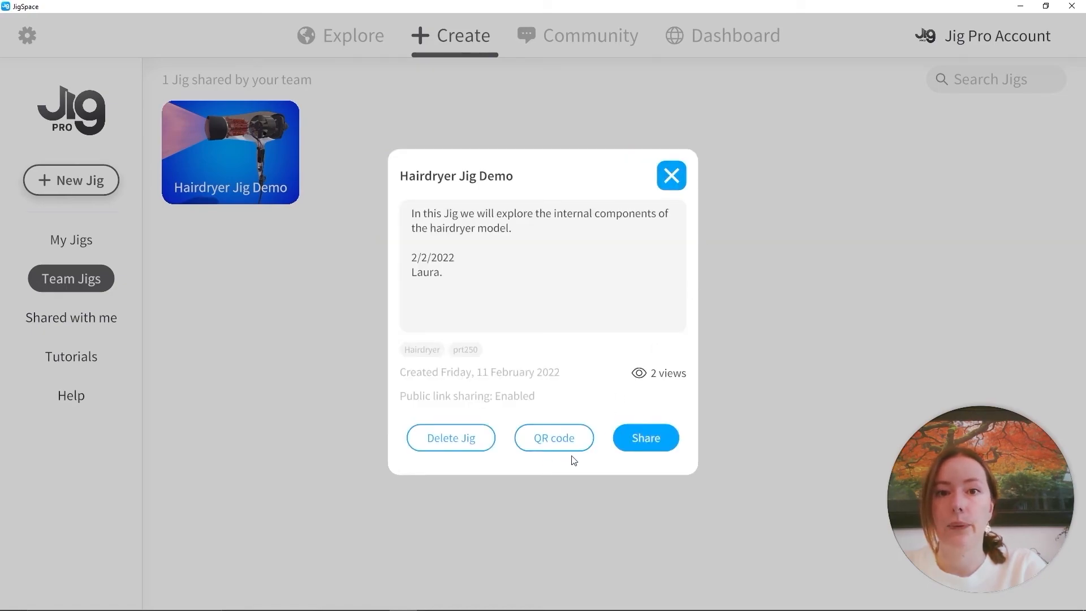
Step: Save the Jig's QR code as Hairdryer Demo Jig-QRCode.png in the Pictures folder, replacing the existing file
click(566, 439)
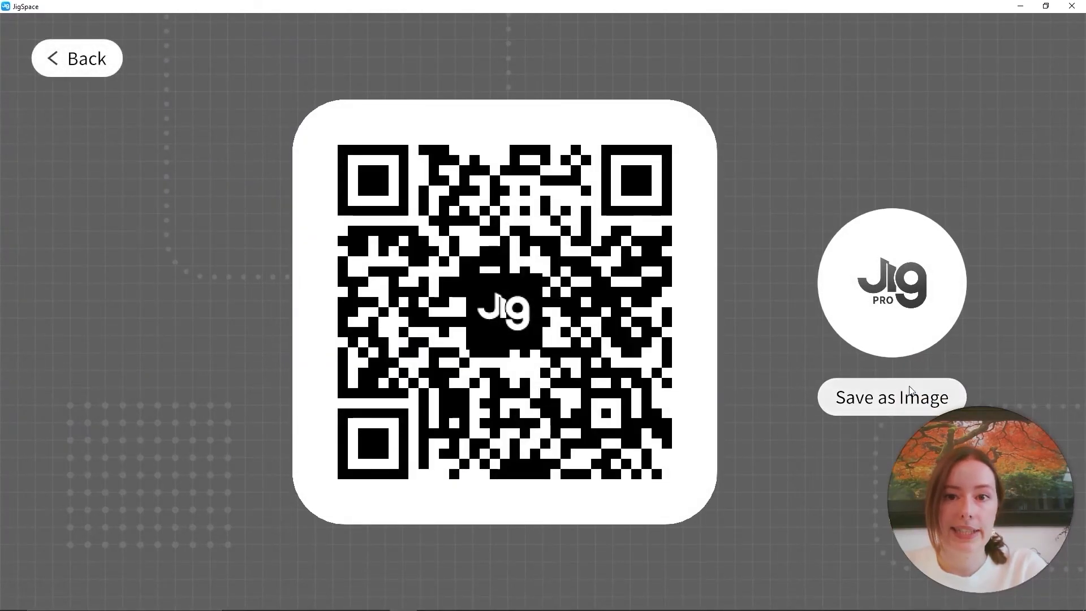
click(903, 396)
click(396, 139)
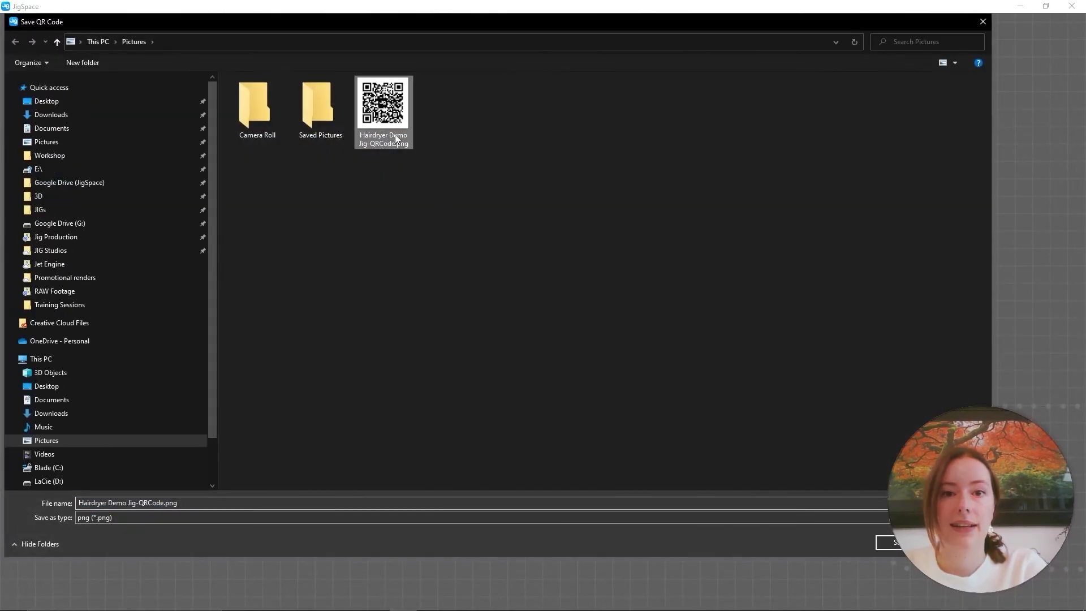
click(888, 542)
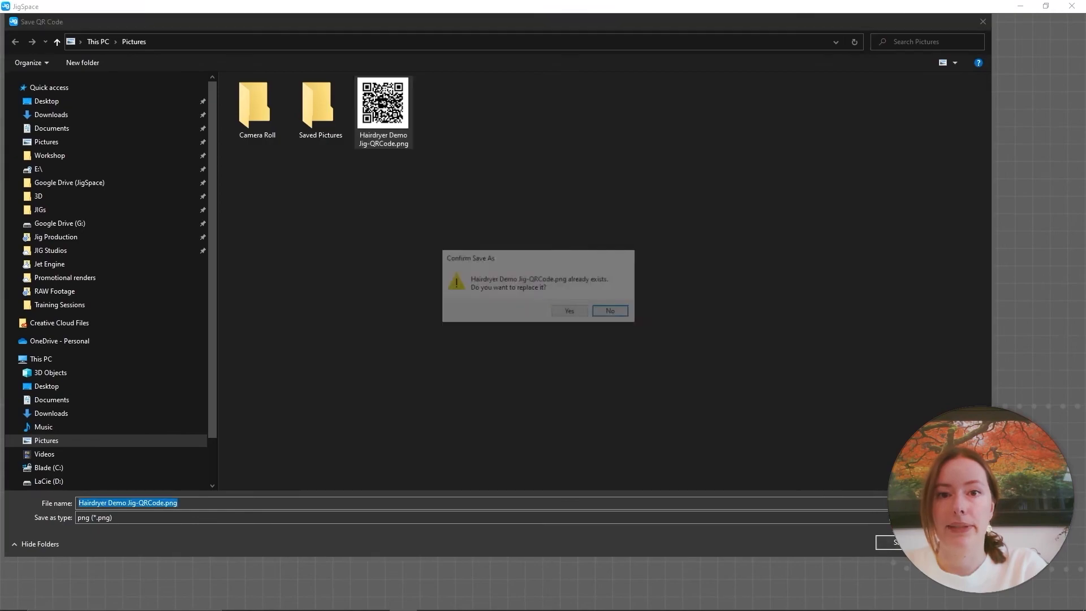
click(570, 312)
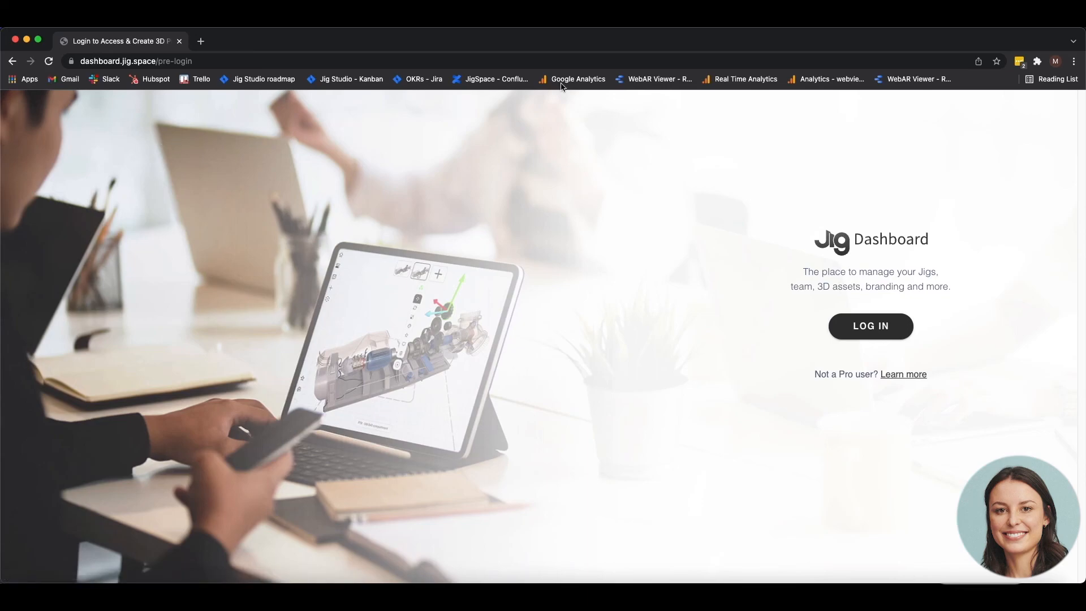
Step: Switch to the Jig Dashboard in the browser, log in, and open the details of Textured Jet Engine Body from My Jigs
click(896, 323)
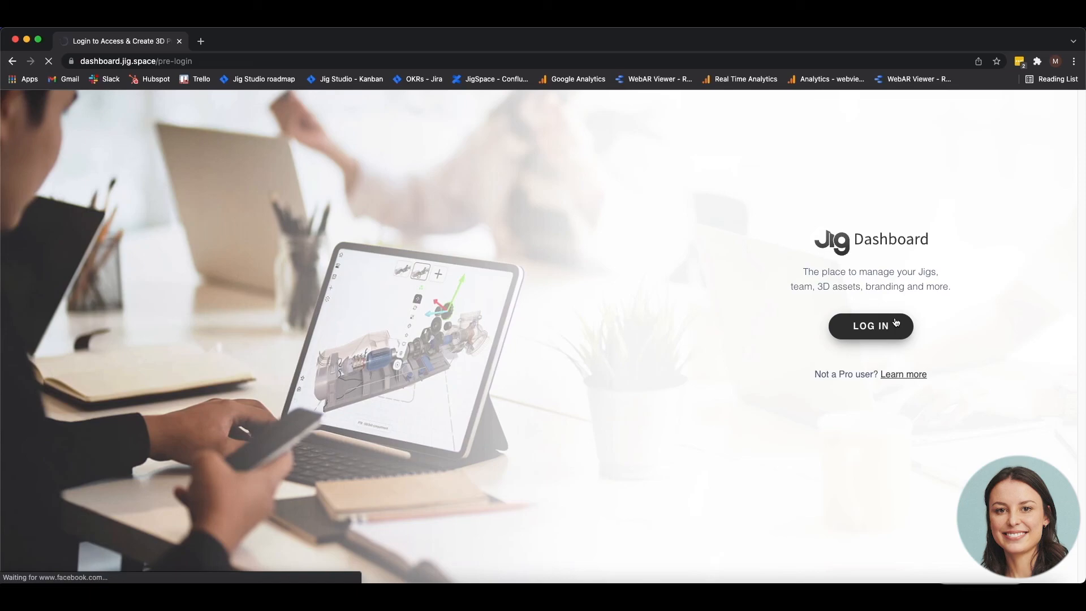
click(886, 328)
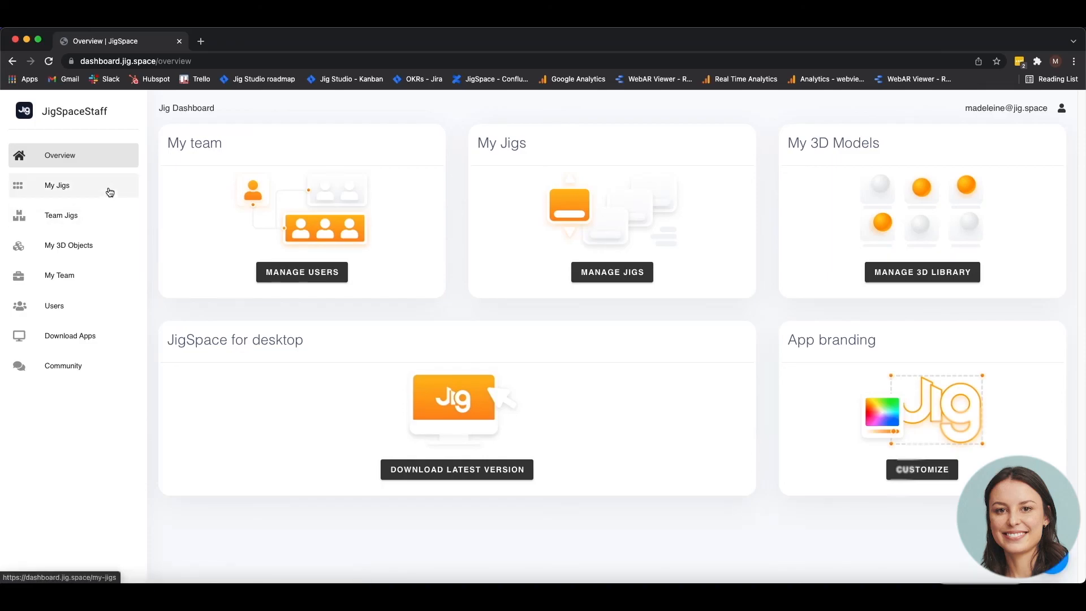
click(110, 192)
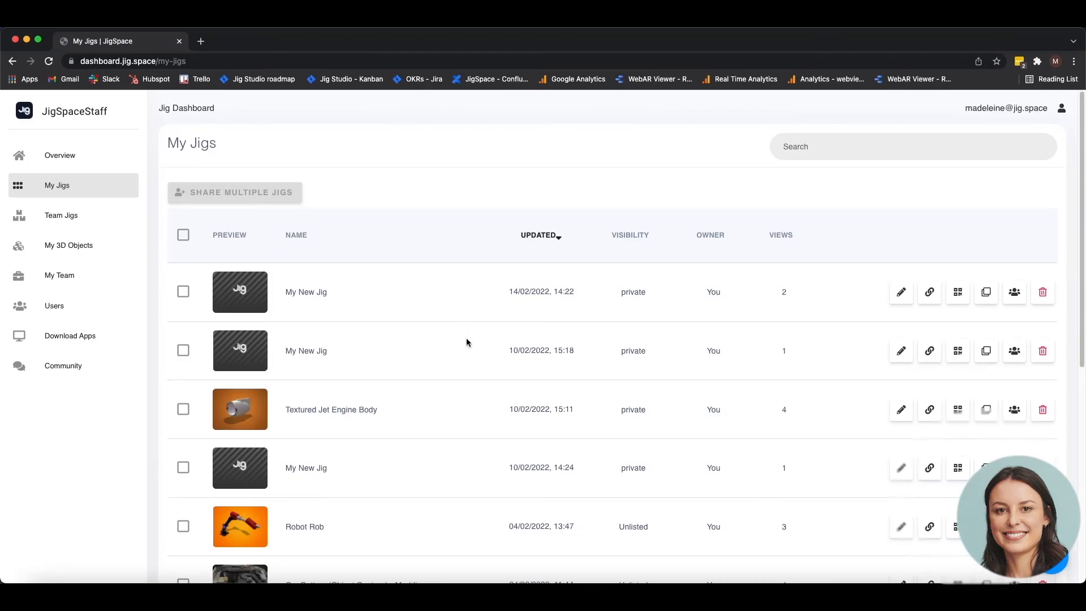
click(239, 416)
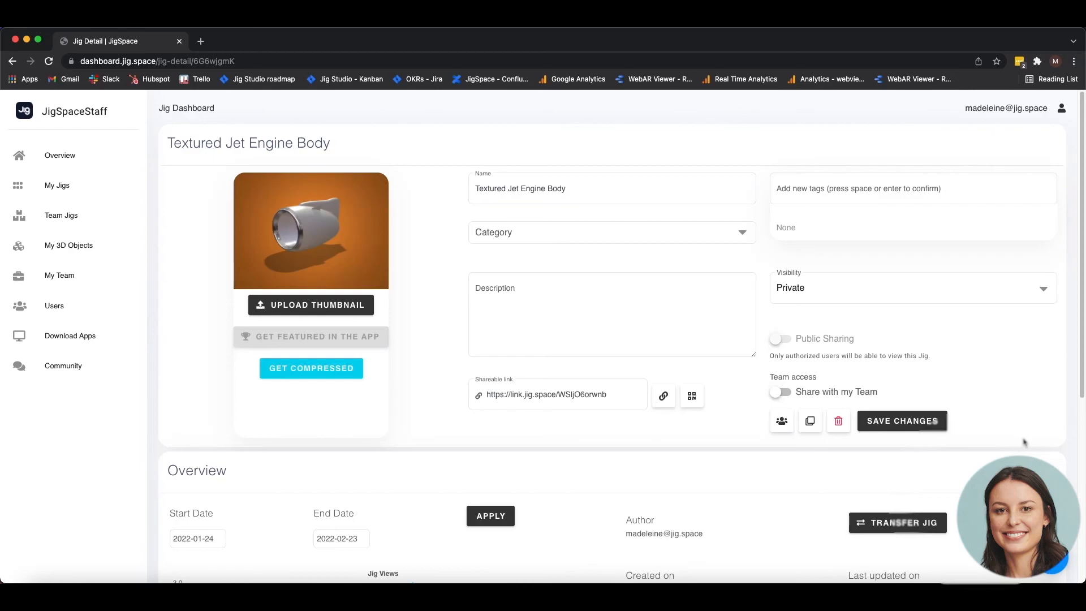
scroll(1025, 442, down, 2)
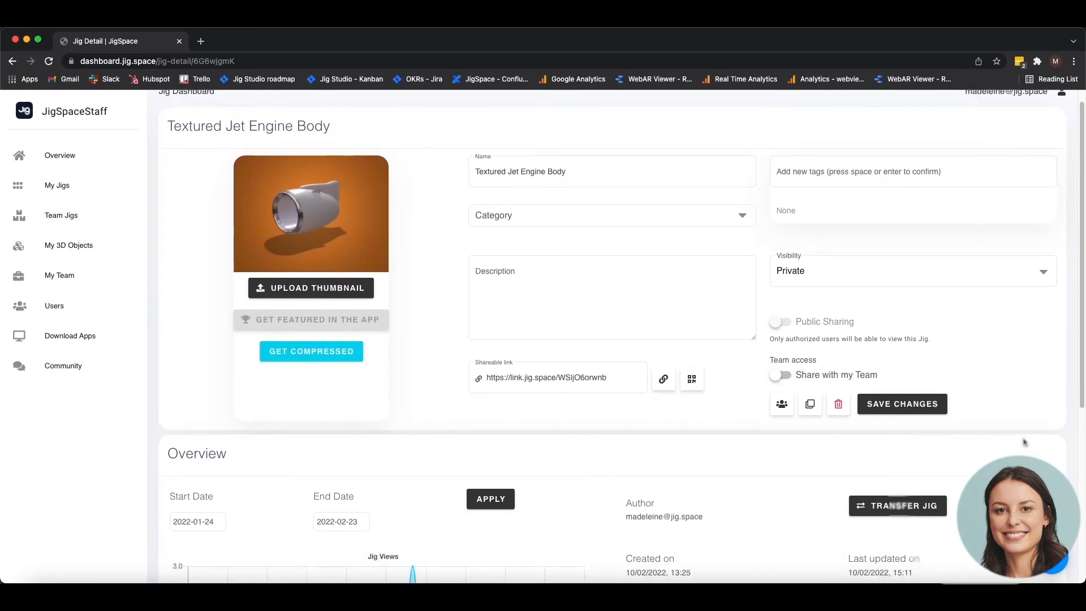